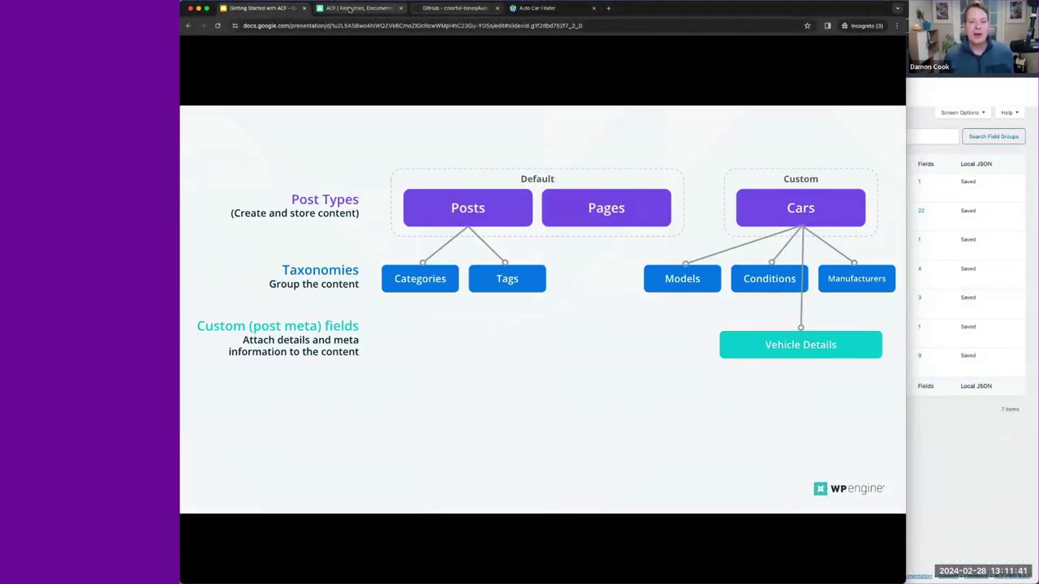
# Step: Switch to the local Auto Car Finder site, enter its admin dashboard and open the list of installed plugins
pyautogui.click(538, 9)
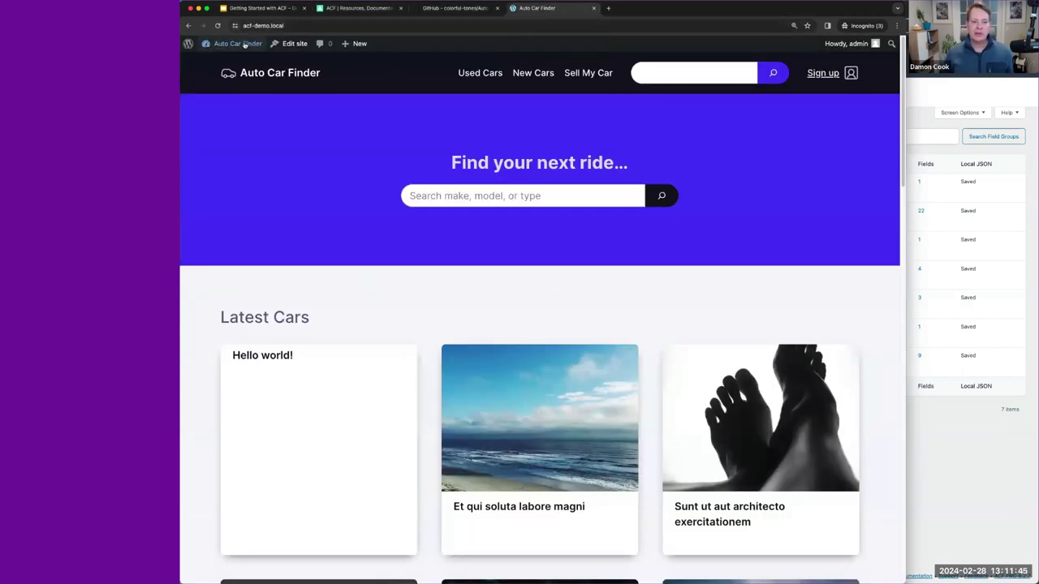
pyautogui.moveTo(244, 45)
pyautogui.click(218, 61)
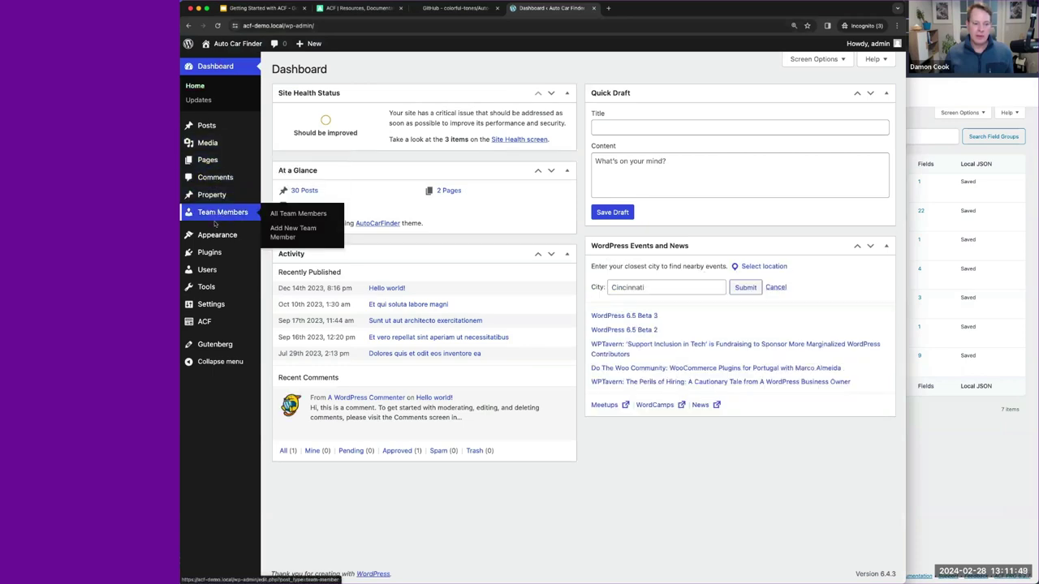
pyautogui.moveTo(209, 235)
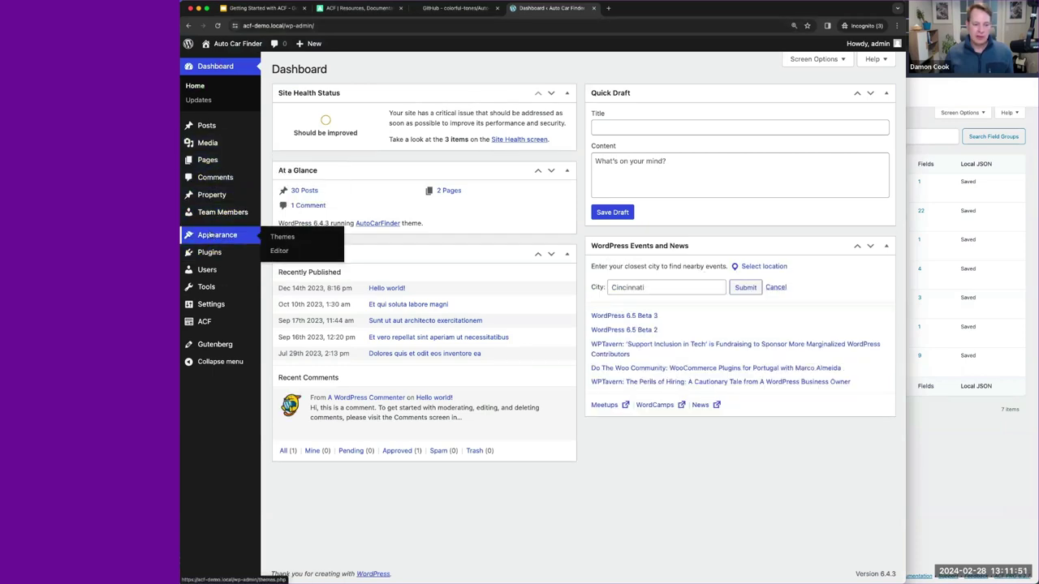
pyautogui.click(289, 257)
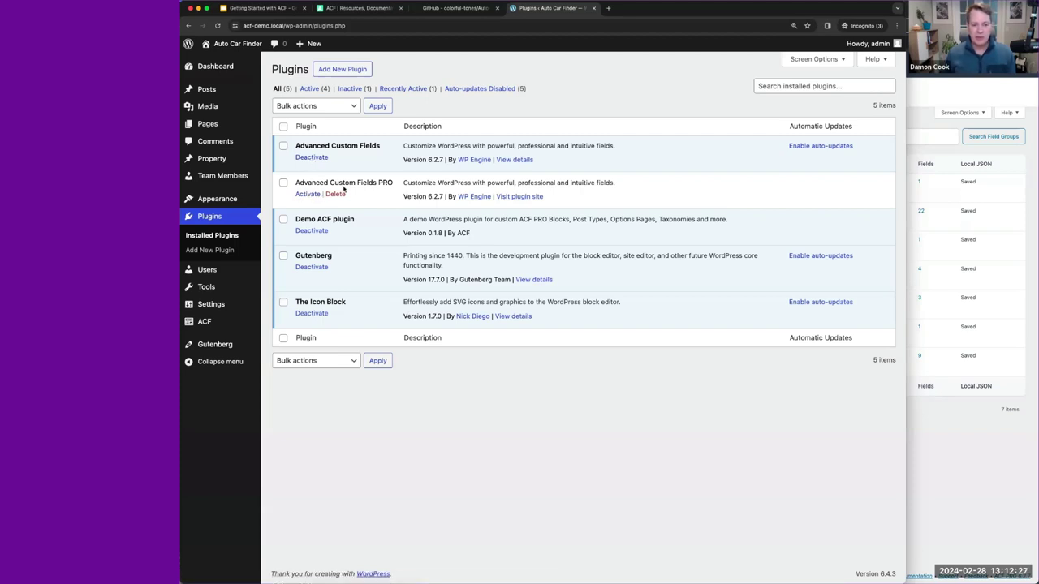
# Step: Review the installed plugins from Advanced Custom Fields PRO to The Icon Block, and open the installed themes
pyautogui.moveTo(358, 183); pyautogui.dragTo(315, 182)
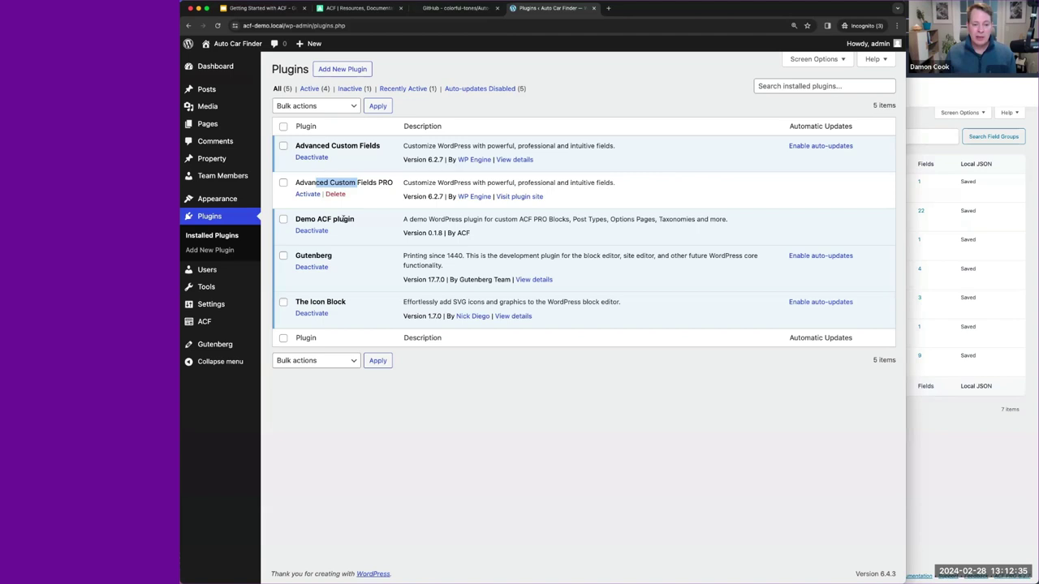
pyautogui.moveTo(355, 219); pyautogui.dragTo(293, 219)
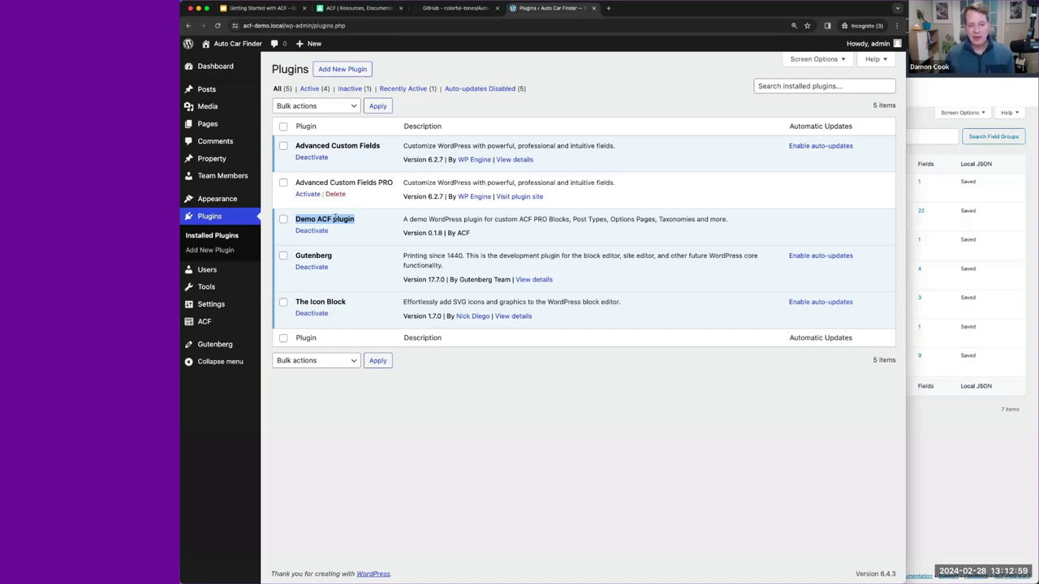
pyautogui.click(334, 218)
pyautogui.moveTo(357, 219); pyautogui.dragTo(296, 219)
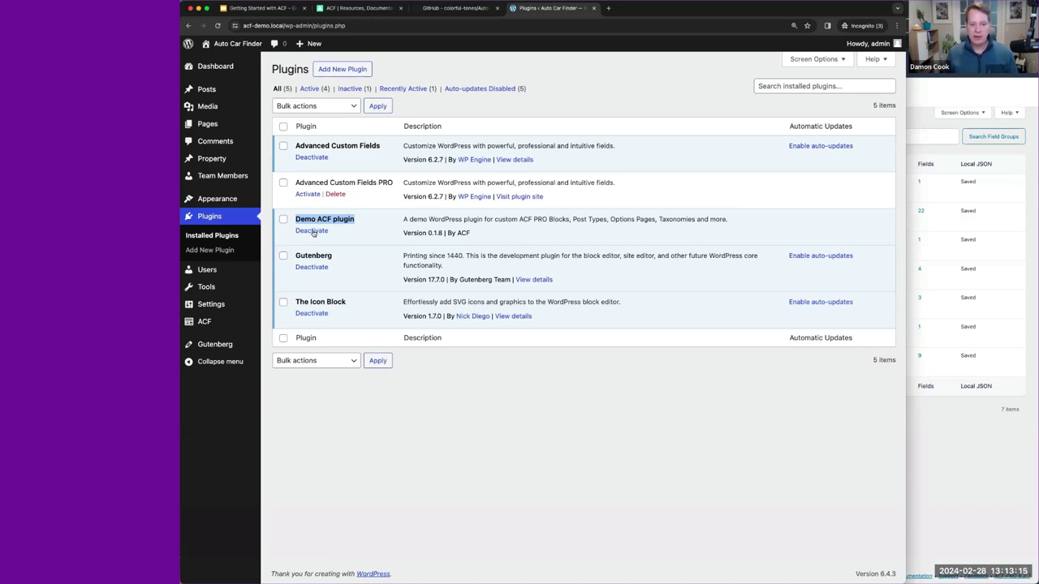
pyautogui.moveTo(333, 256); pyautogui.dragTo(294, 254)
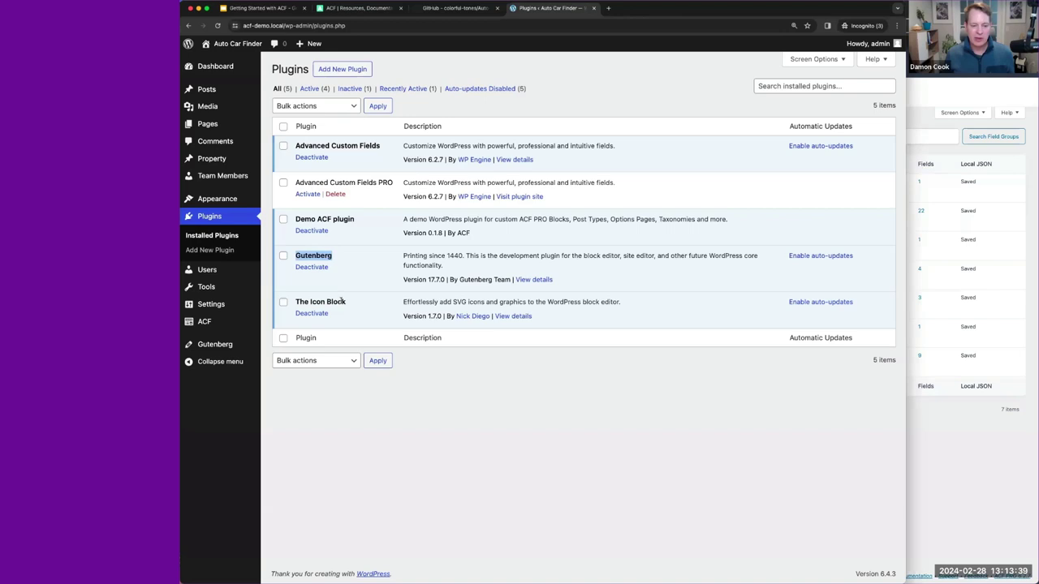
pyautogui.moveTo(349, 302); pyautogui.dragTo(297, 302)
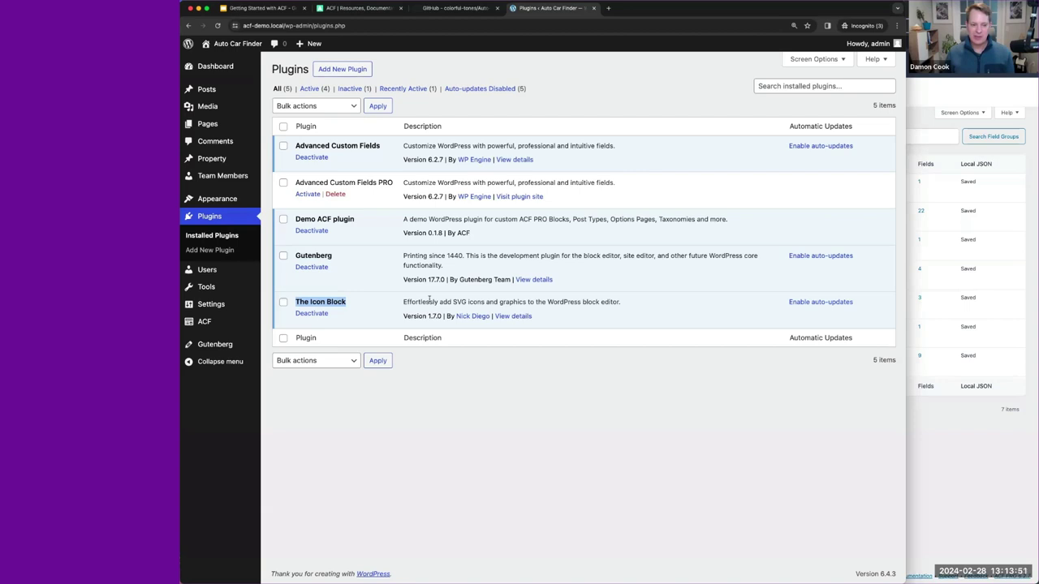
pyautogui.click(415, 373)
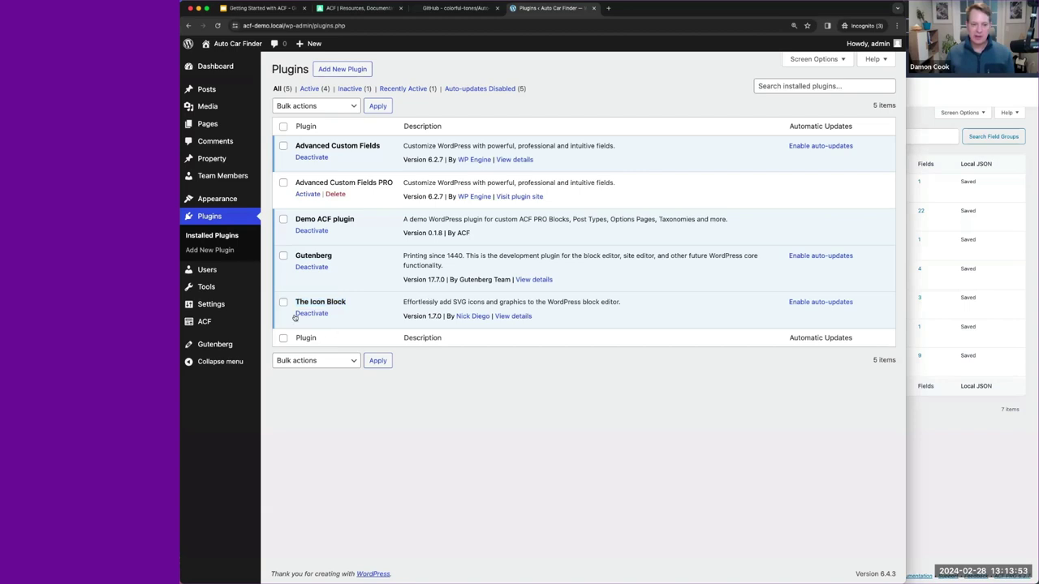
pyautogui.click(280, 200)
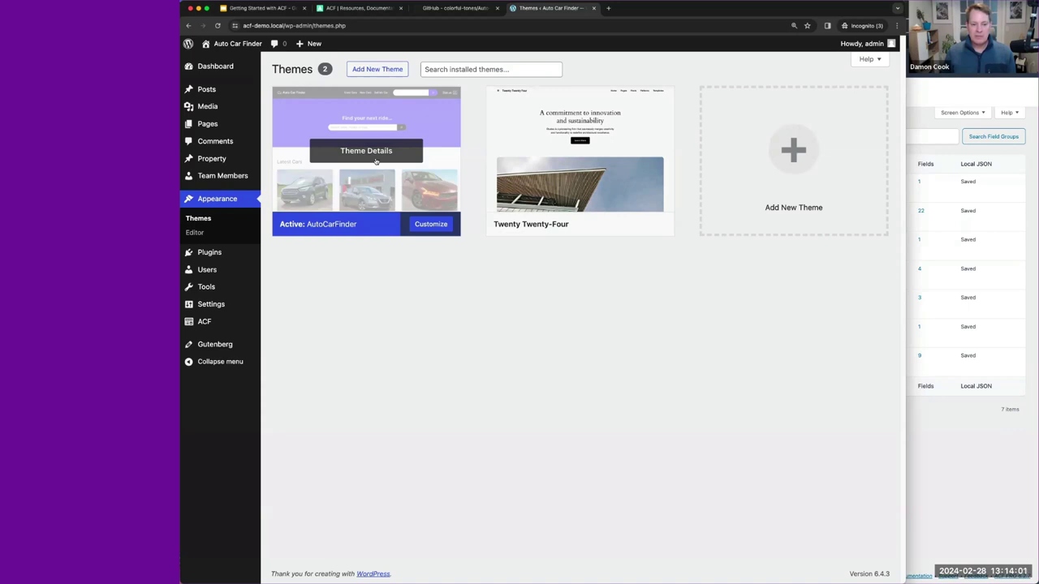
# Step: Visit the local site's home page and look through the Latest Cars cards down to the footer
pyautogui.moveTo(235, 44)
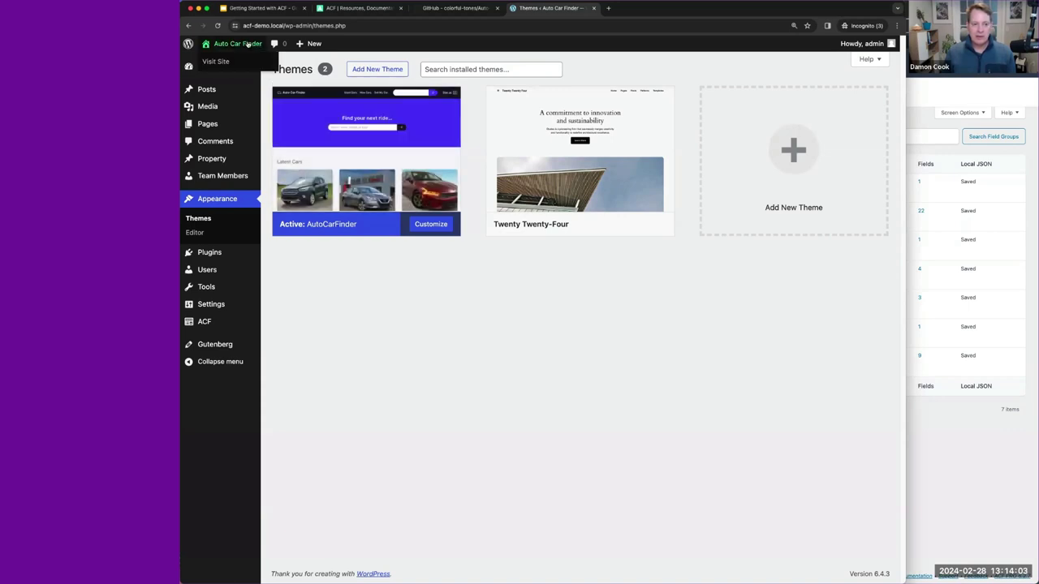
pyautogui.click(230, 63)
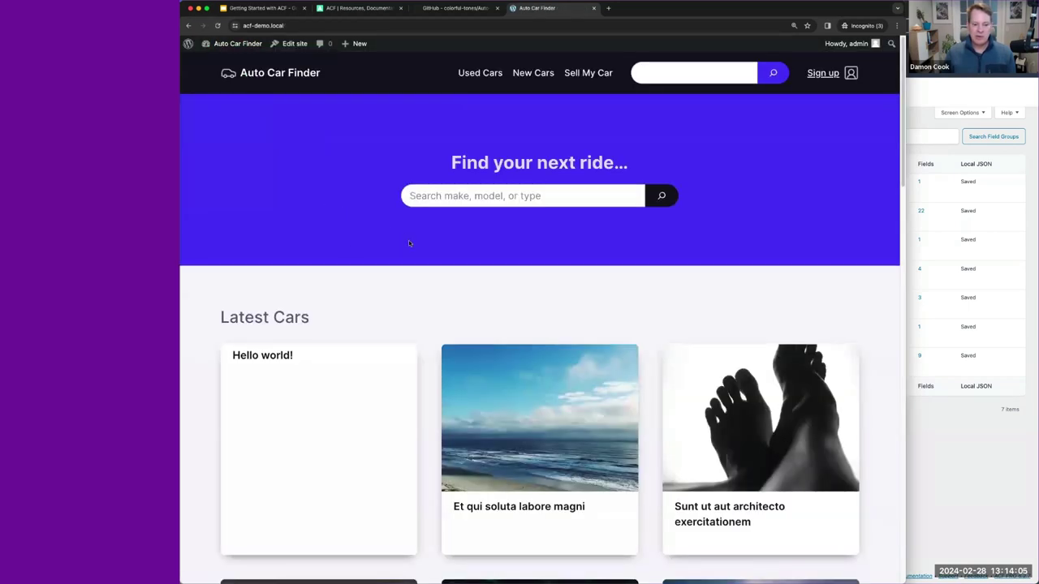
pyautogui.scroll(-5, 408, 241)
pyautogui.scroll(-10, 408, 243)
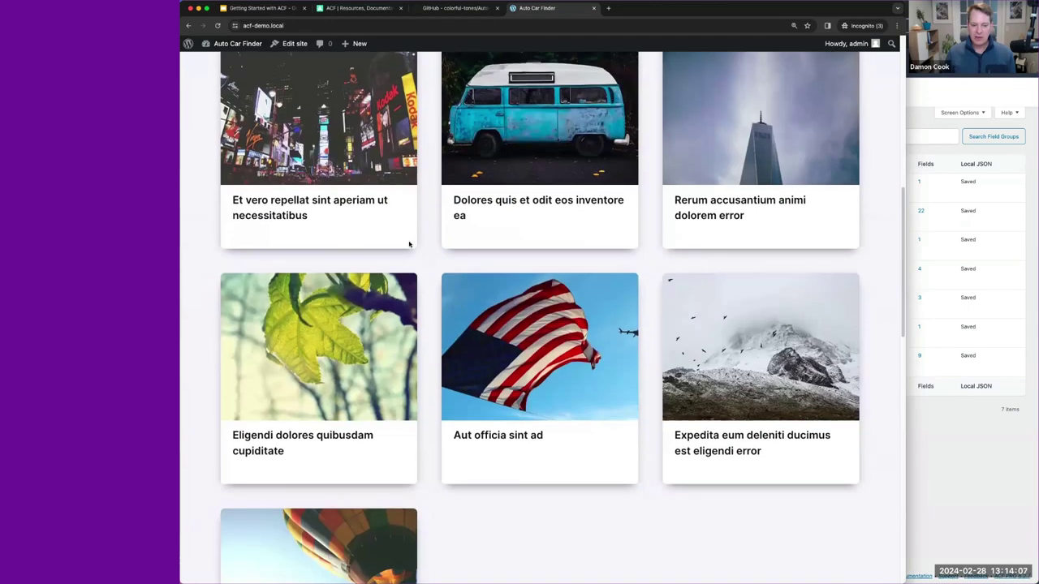
pyautogui.scroll(4, 408, 244)
pyautogui.scroll(7, 409, 244)
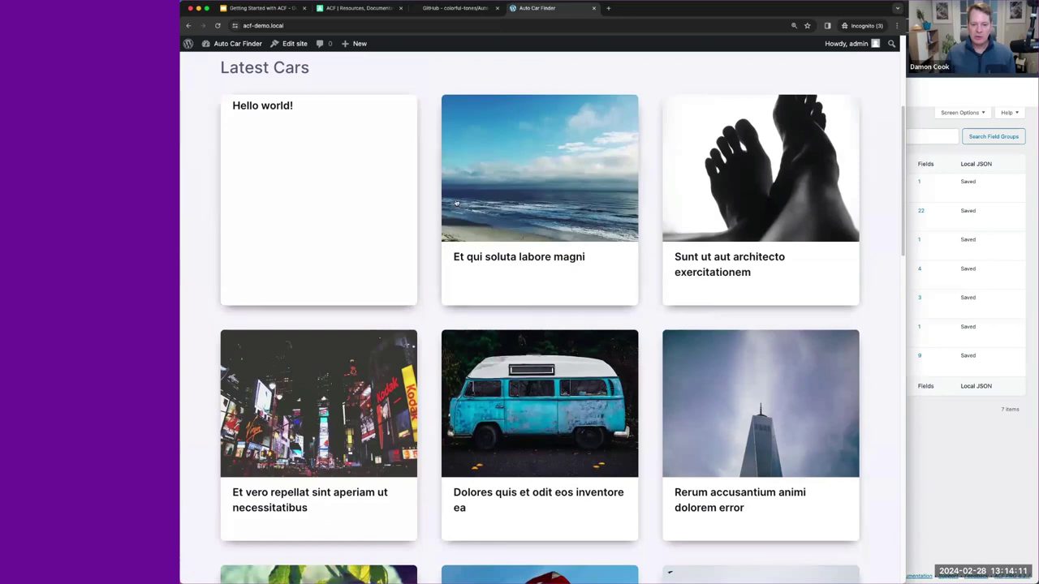
pyautogui.scroll(-2, 487, 324)
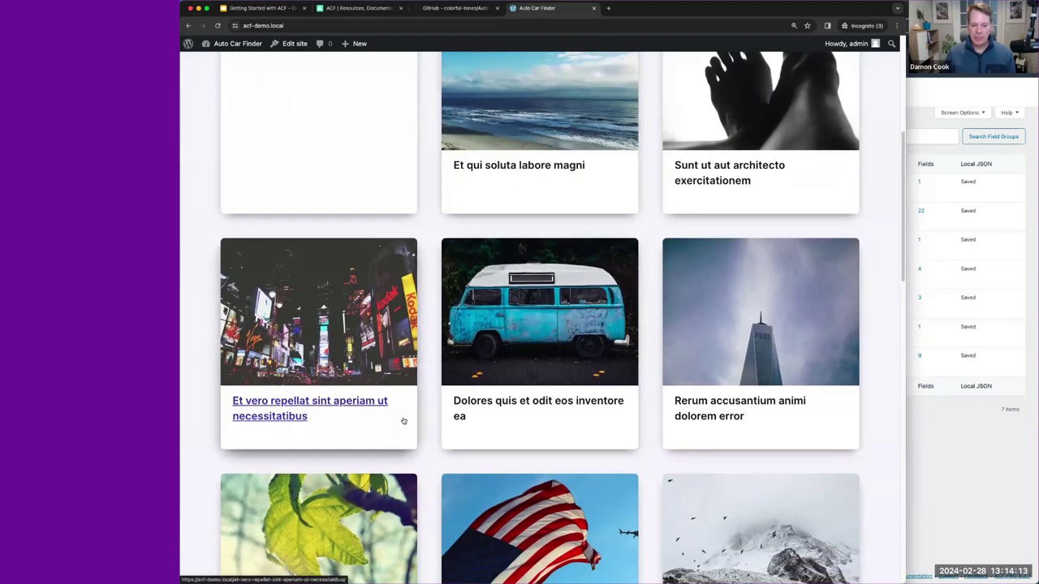
pyautogui.scroll(-10, 406, 419)
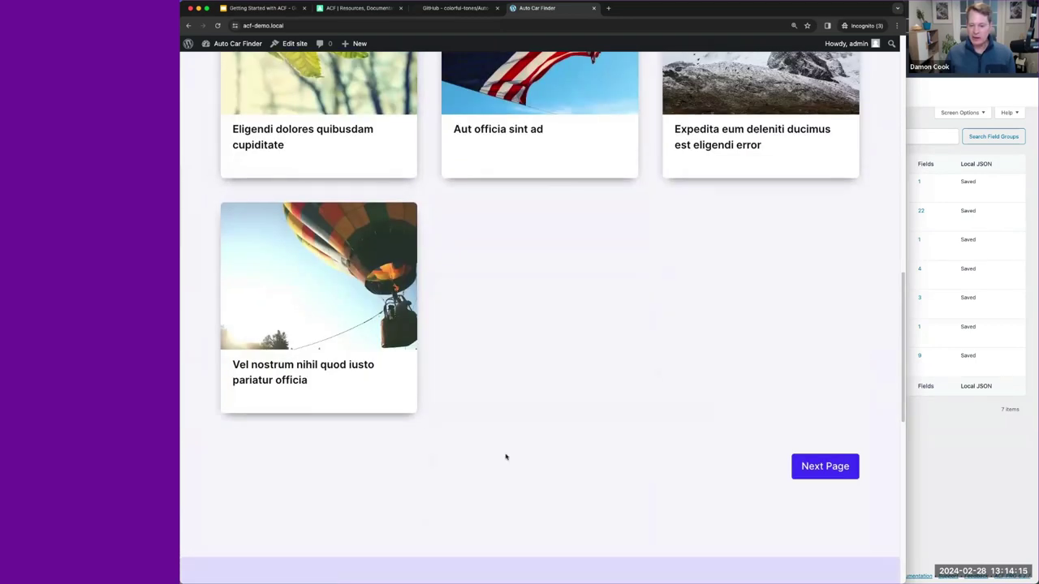
pyautogui.scroll(-8, 507, 456)
pyautogui.scroll(6, 507, 455)
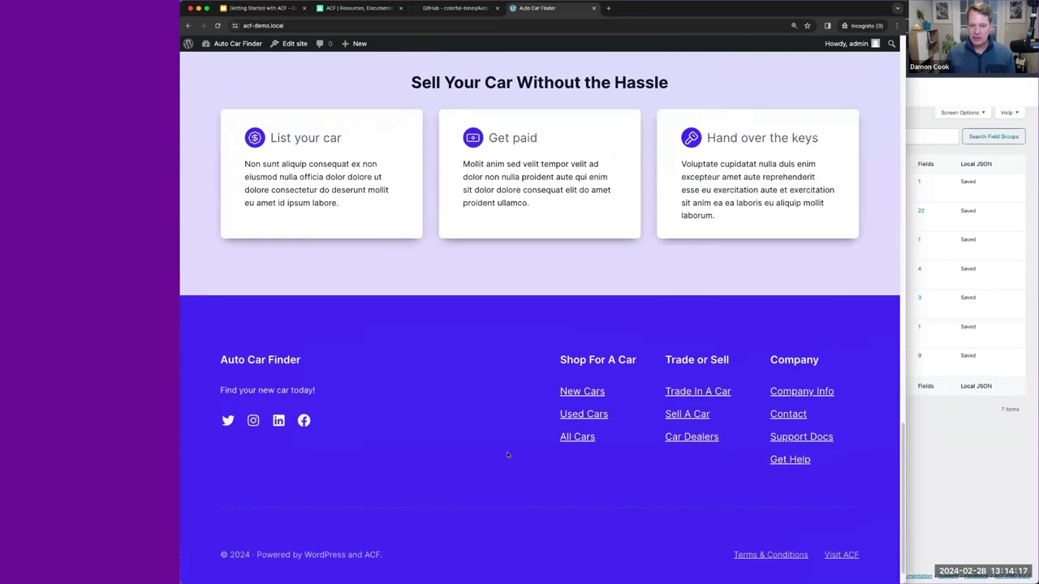
pyautogui.scroll(15, 506, 456)
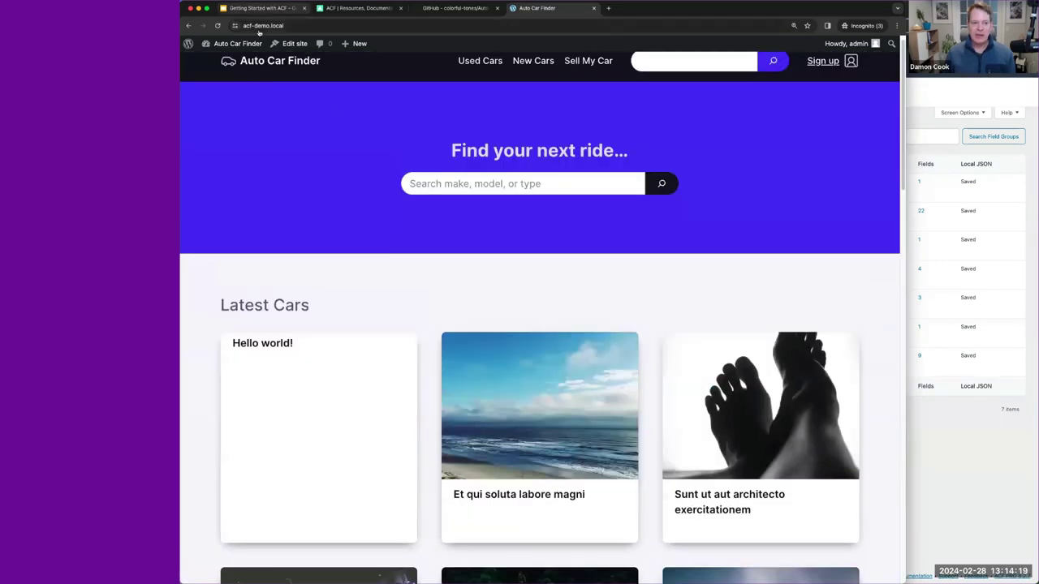
# Step: Return to the local site's dashboard and bring the autocarfinder.wpenginepowered.com field groups window to the front
pyautogui.moveTo(235, 51)
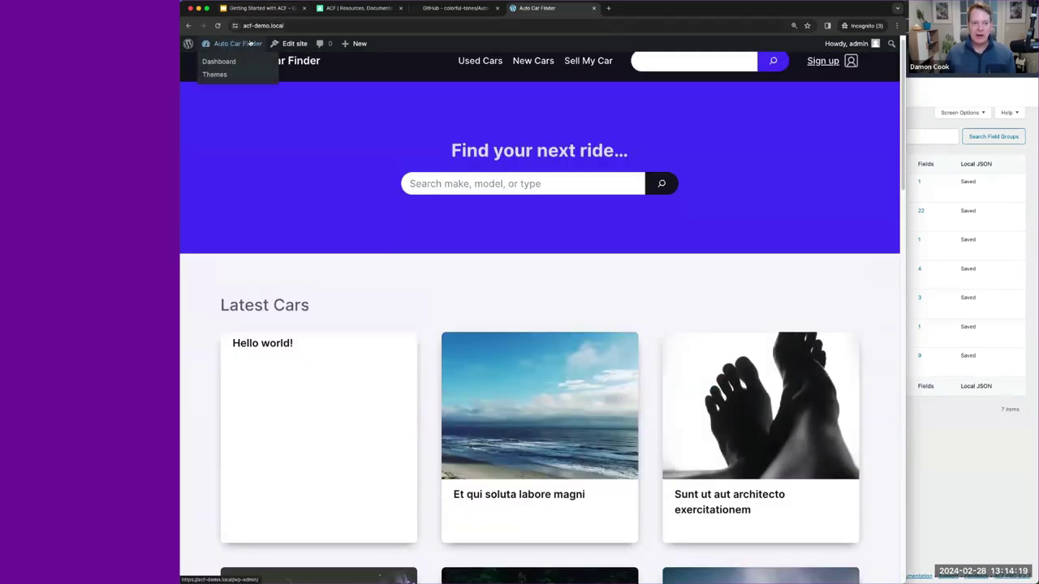
pyautogui.click(219, 62)
pyautogui.moveTo(225, 319)
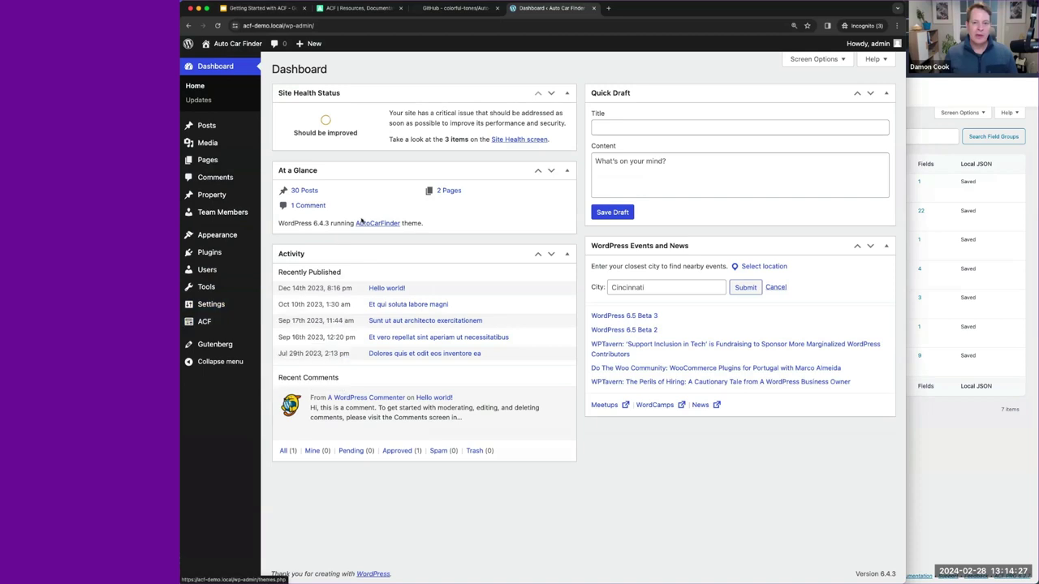
pyautogui.click(964, 445)
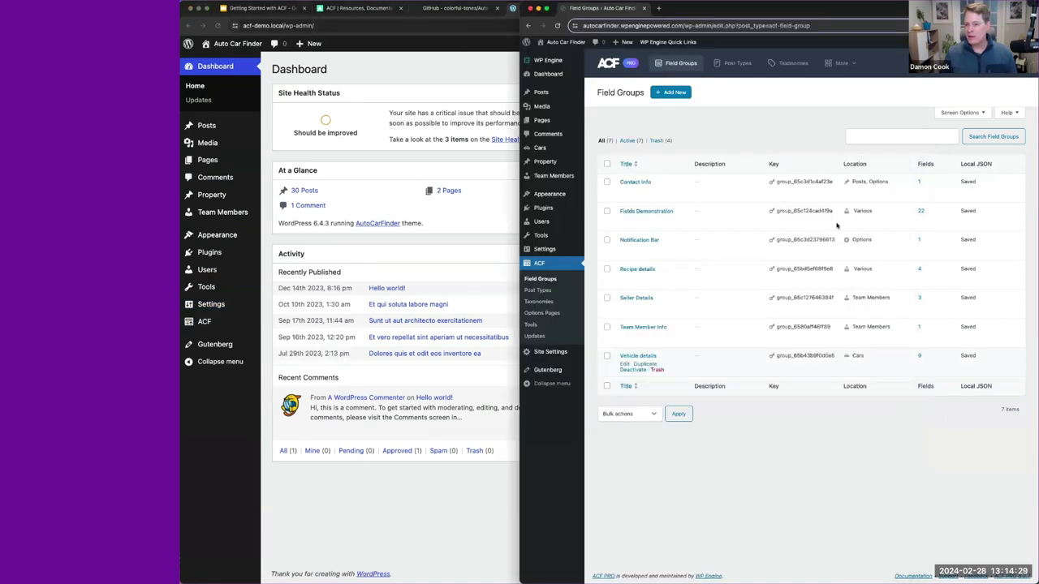
pyautogui.doubleClick(725, 12)
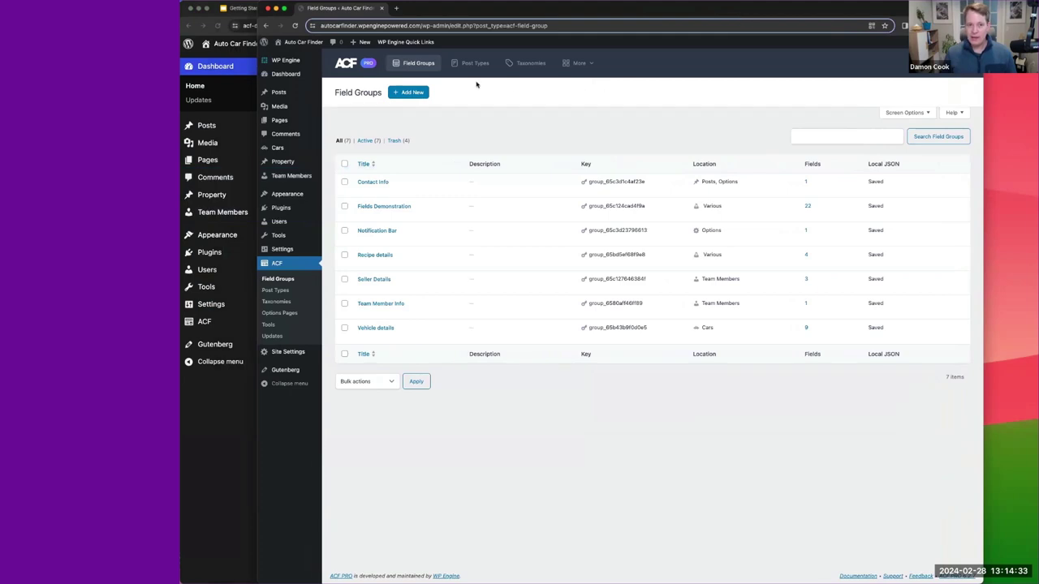
# Step: Visit the home page of autocarfinder.wpenginepowered.com and examine the car listings and page sections down to the footer
pyautogui.moveTo(300, 42)
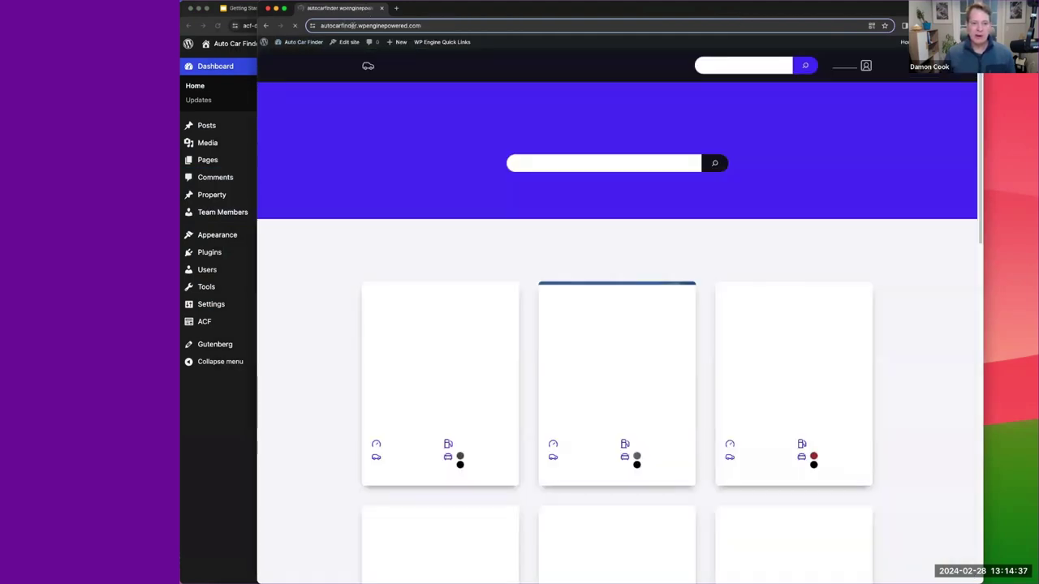
pyautogui.click(331, 23)
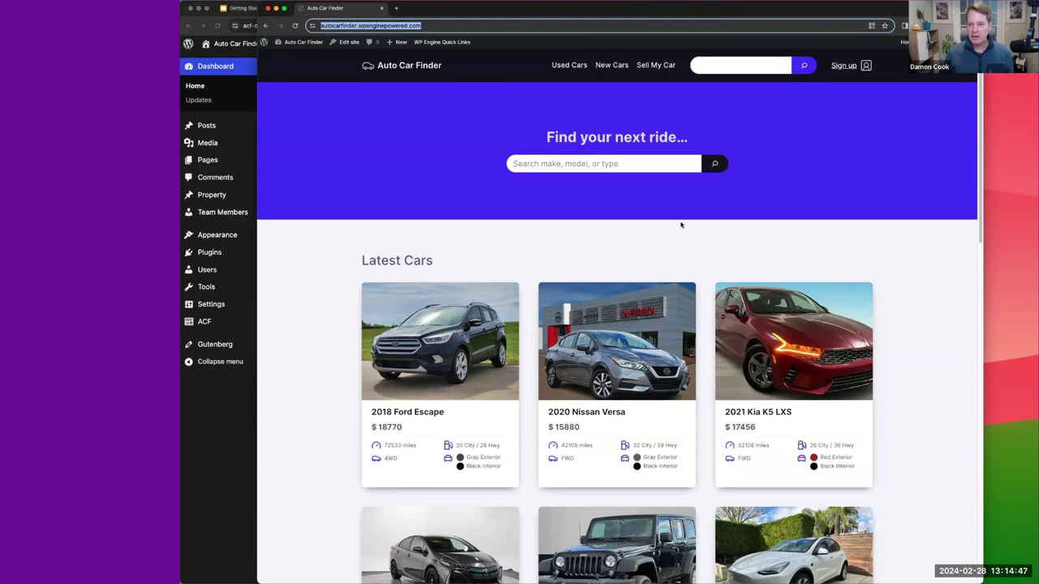
pyautogui.scroll(-1, 519, 308)
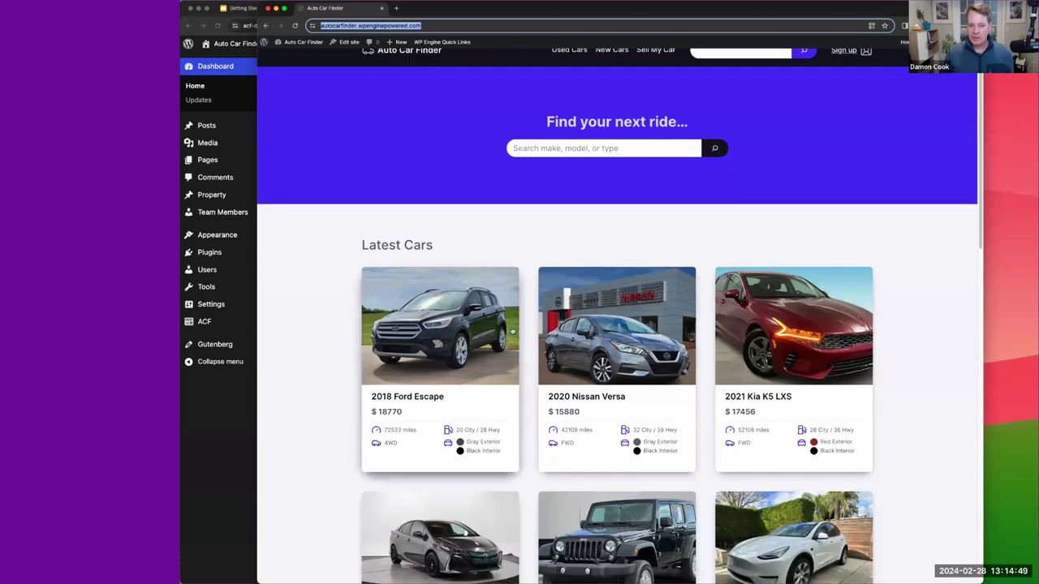
pyautogui.scroll(-5, 617, 341)
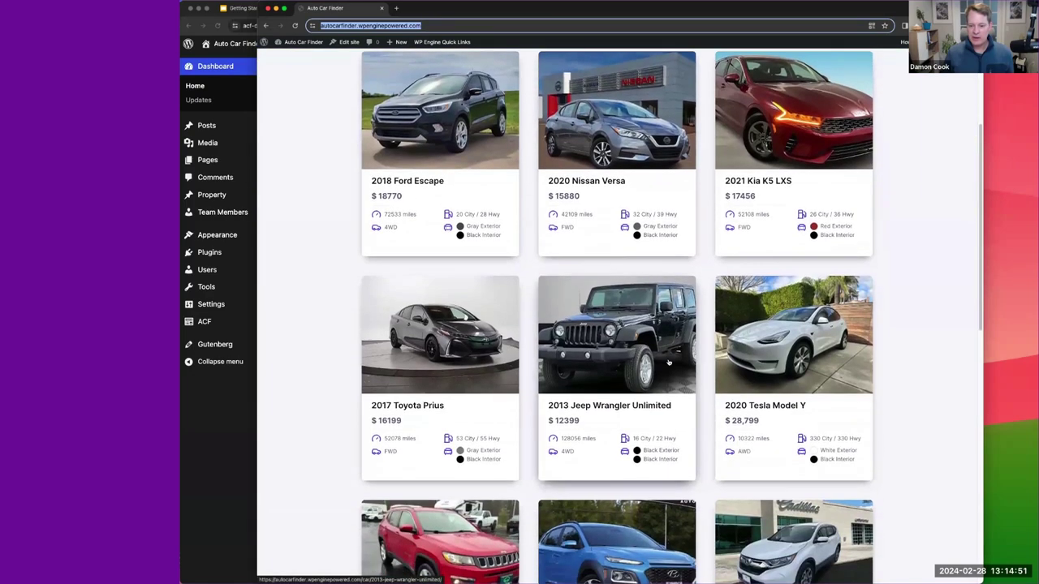
pyautogui.scroll(-15, 667, 358)
pyautogui.scroll(3, 538, 369)
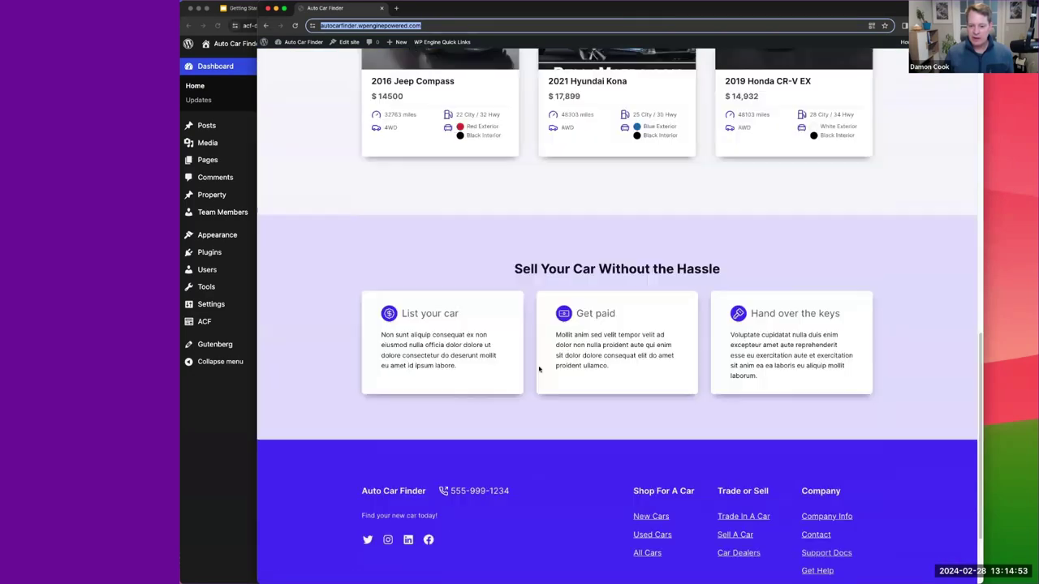
pyautogui.scroll(15, 538, 369)
# Step: View the Used Cars listing on the hosted site, and return to its ACF field groups
pyautogui.click(564, 68)
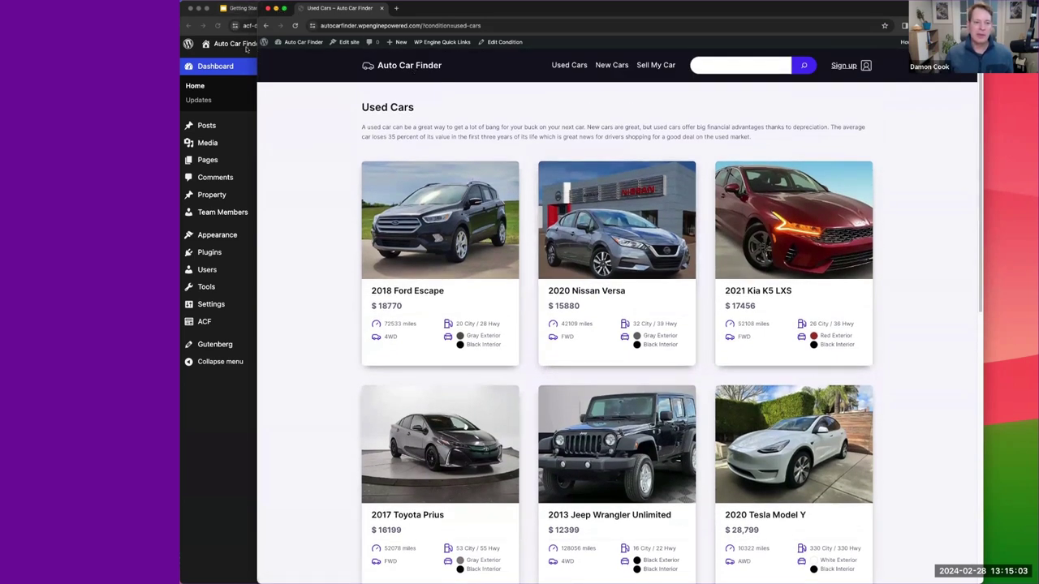
pyautogui.click(265, 25)
pyautogui.click(266, 25)
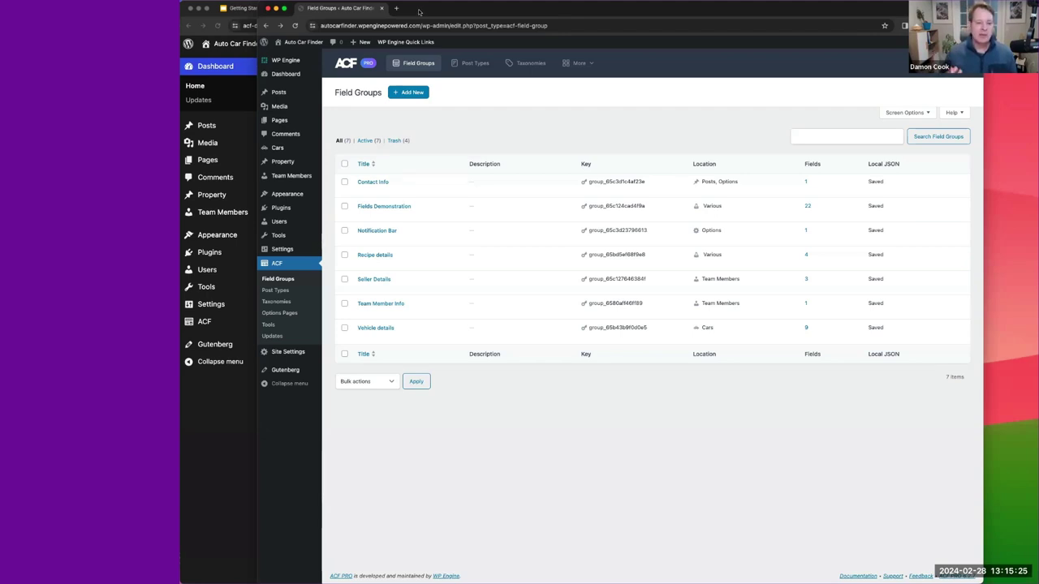
# Step: Return to the local site's dashboard and start adding a new post type in ACF
pyautogui.click(200, 334)
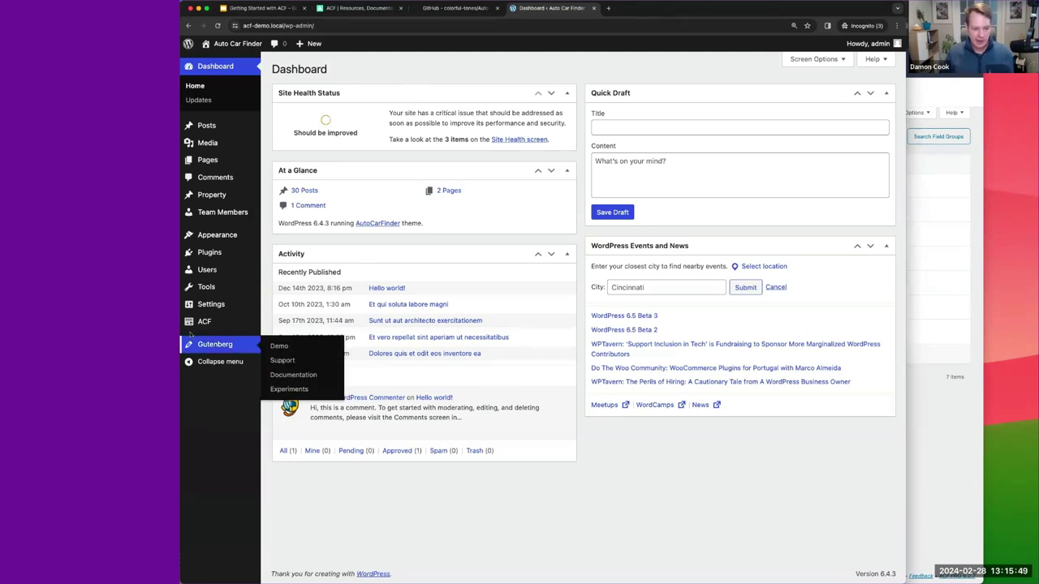
pyautogui.moveTo(243, 322)
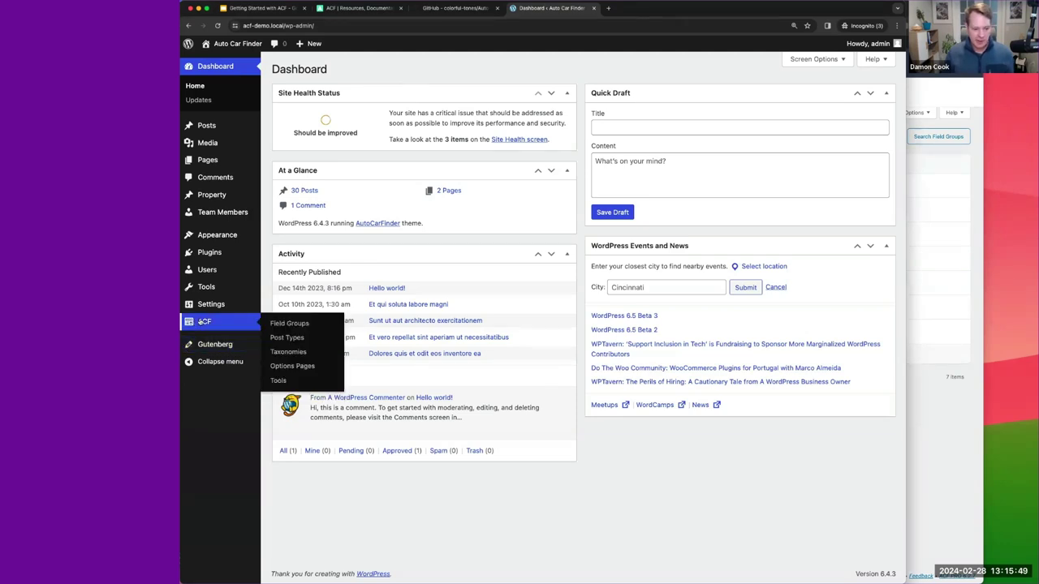
pyautogui.click(279, 336)
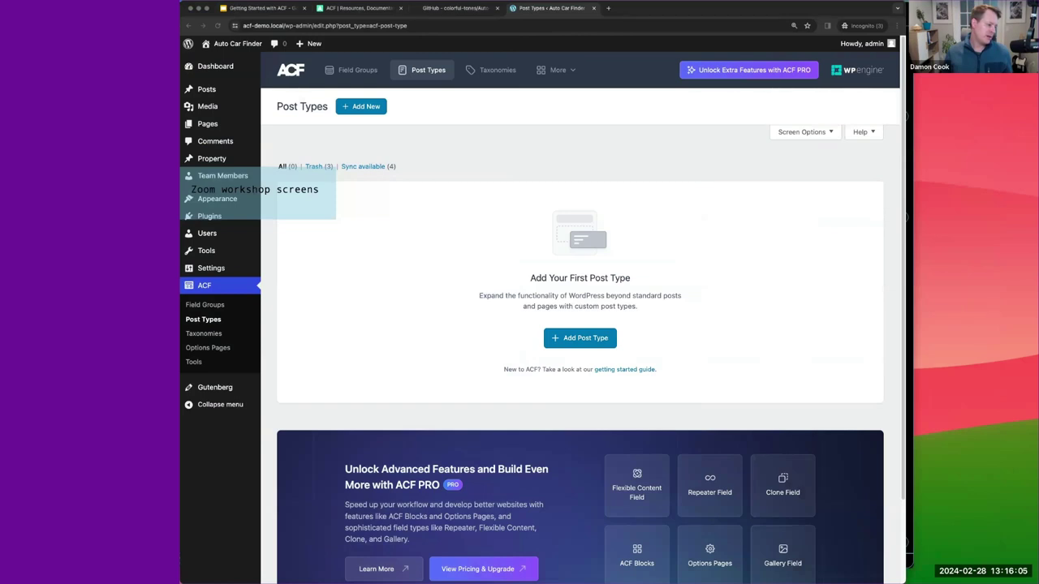
pyautogui.click(573, 338)
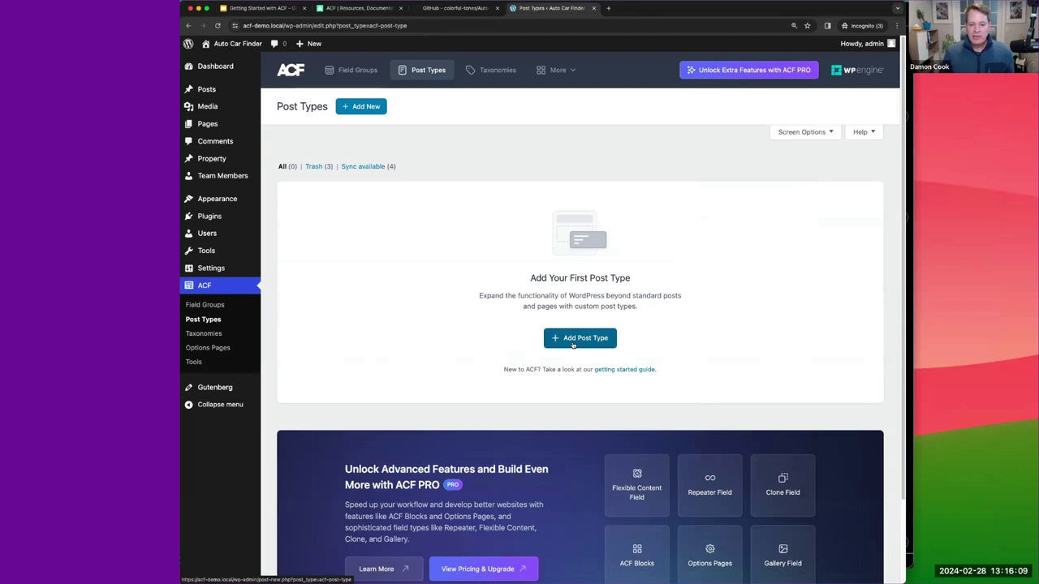
# Step: Give the new post type the plural label Cars, the singular label Car and the post type key car
pyautogui.click(364, 205)
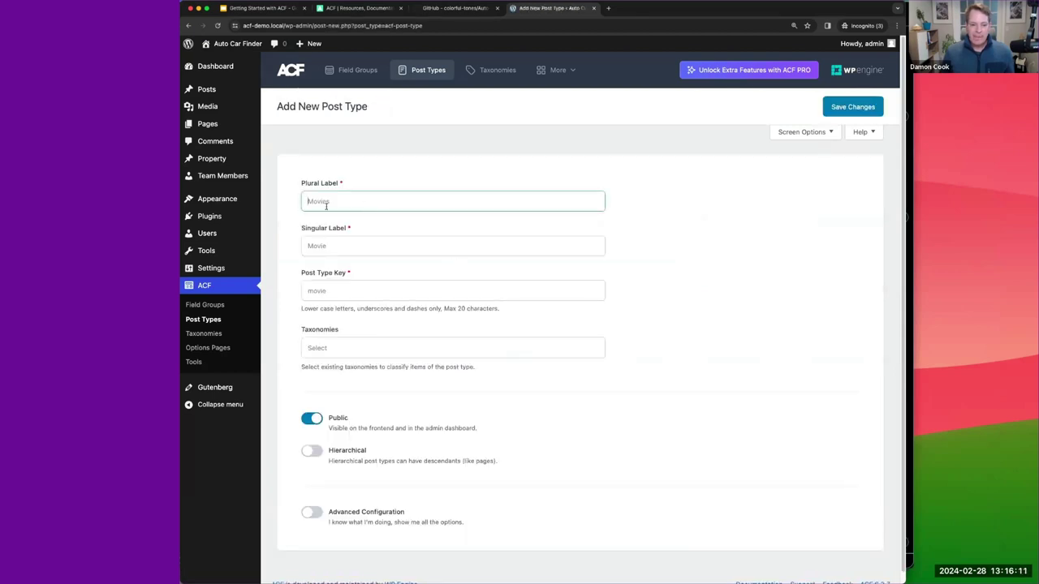
pyautogui.press('super+Tab')
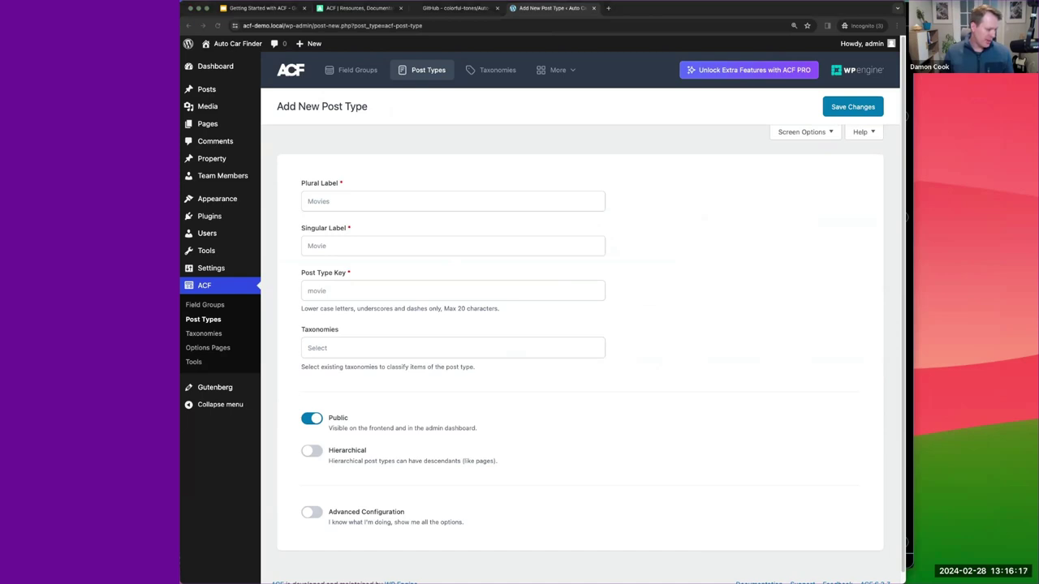
pyautogui.click(386, 204)
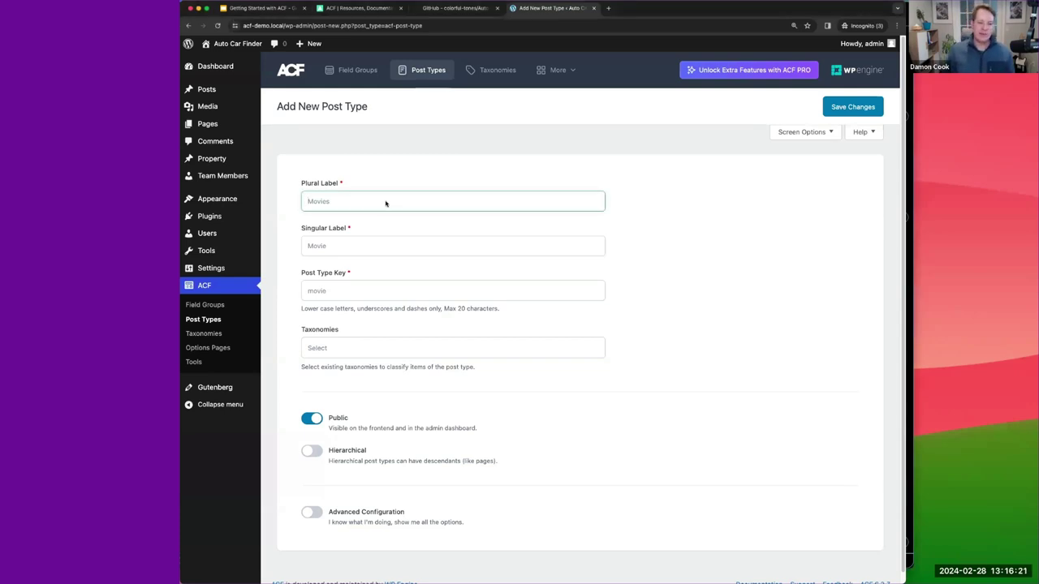
pyautogui.write('Cars')
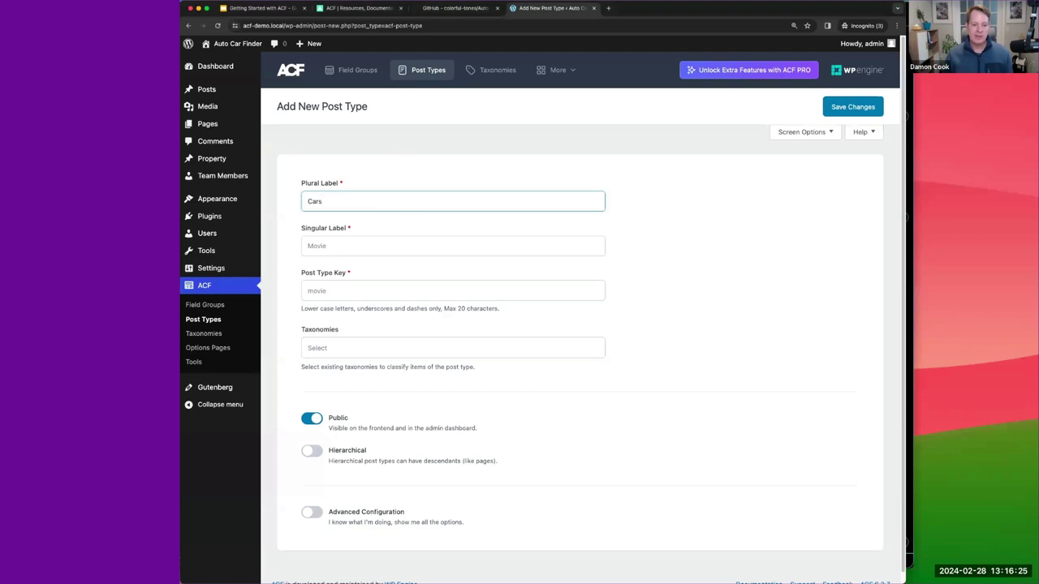
pyautogui.press('Tab')
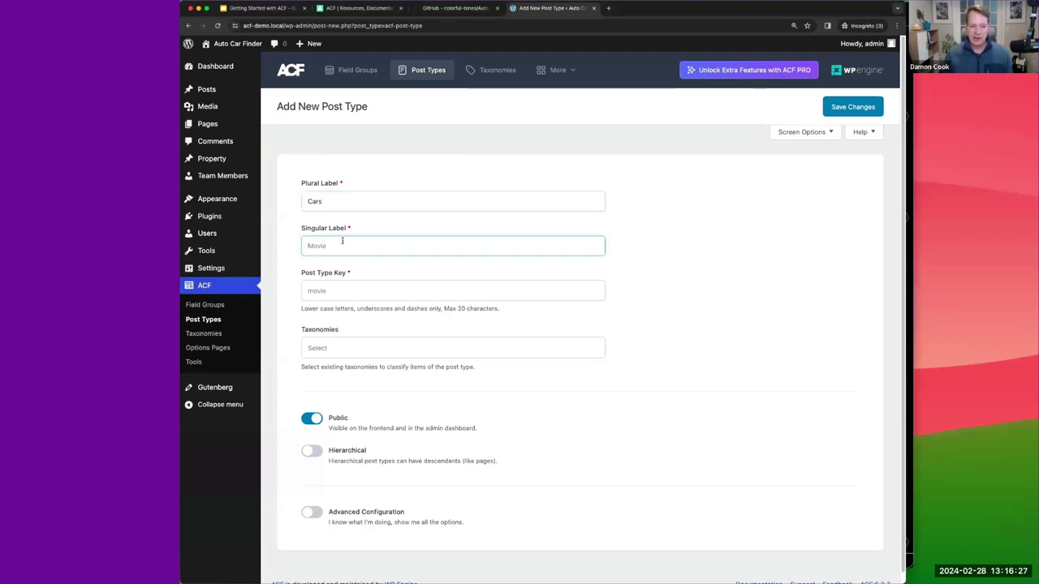
pyautogui.write('Car')
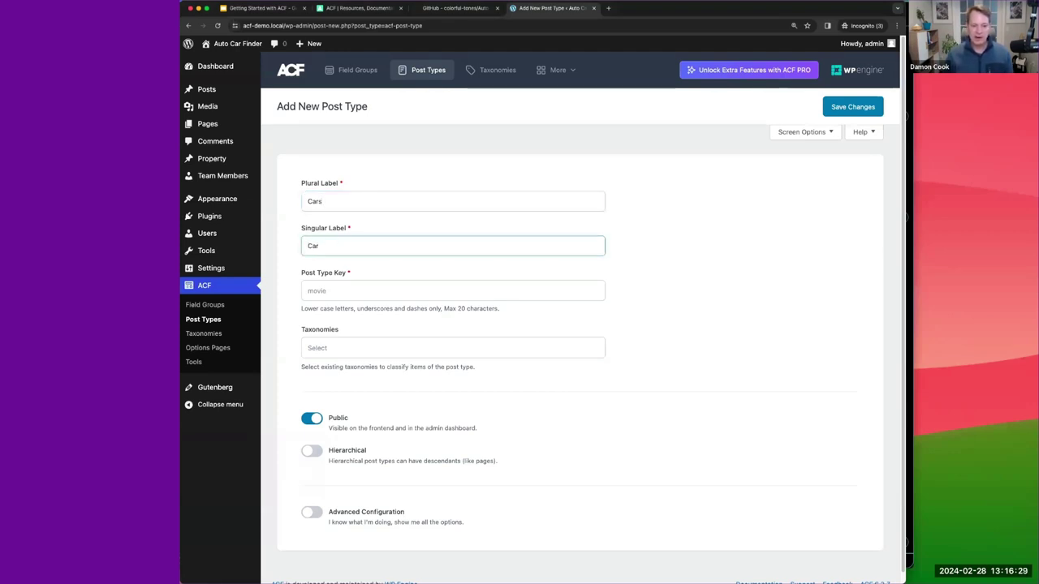
pyautogui.click(330, 289)
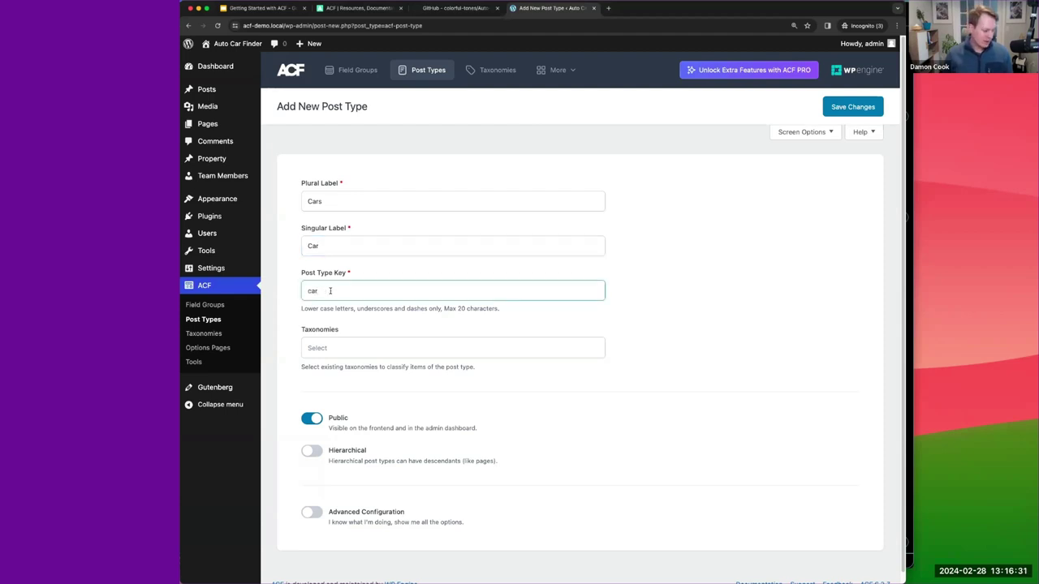
pyautogui.write('s')
pyautogui.press('BackSpace')
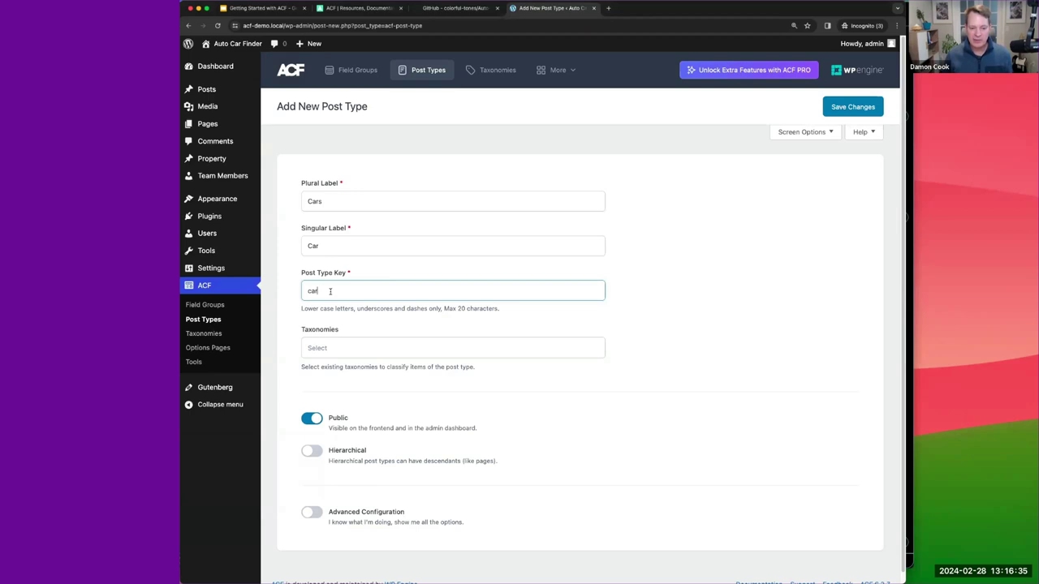
pyautogui.click(294, 345)
# Step: Enable Advanced Configuration and remove Editor from the supported features of the Cars post type
pyautogui.scroll(-1, 299, 373)
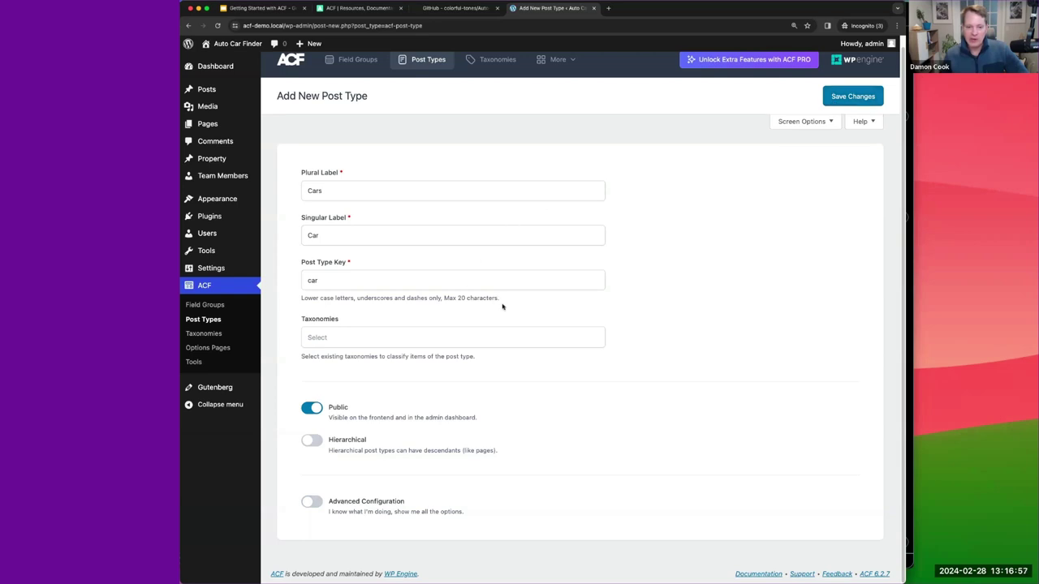
pyautogui.click(314, 501)
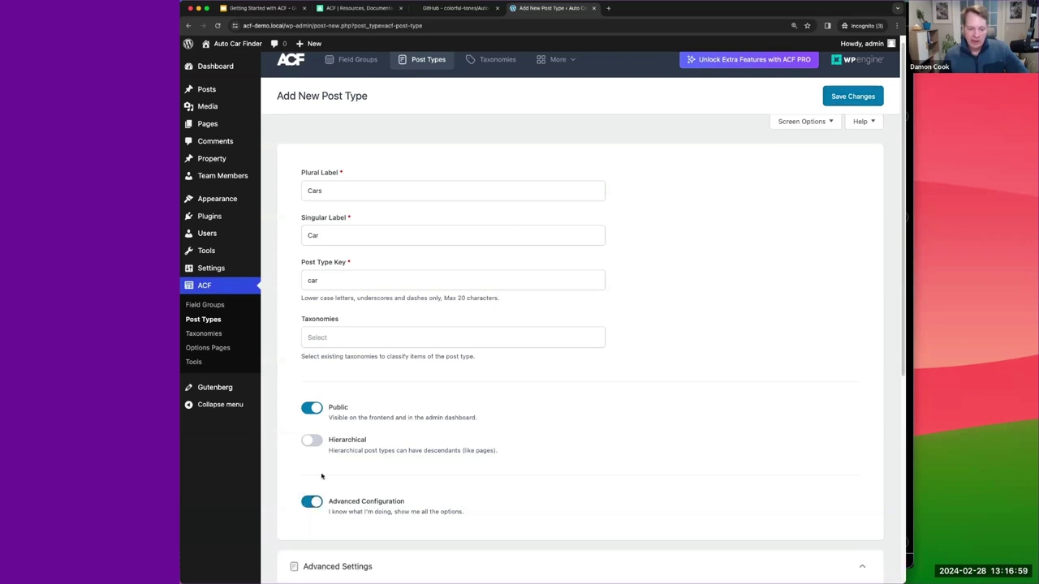
pyautogui.scroll(-5, 322, 477)
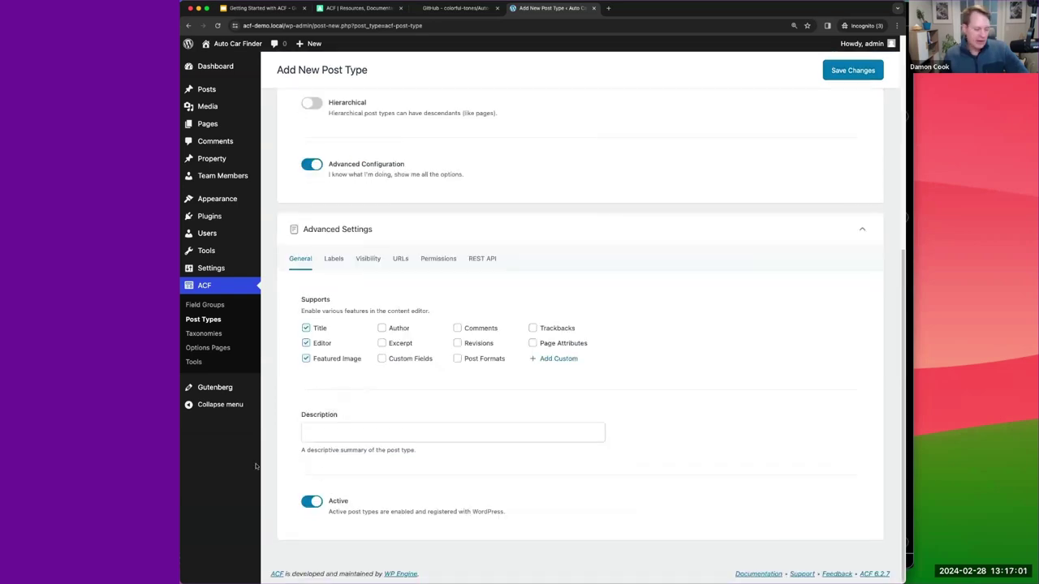
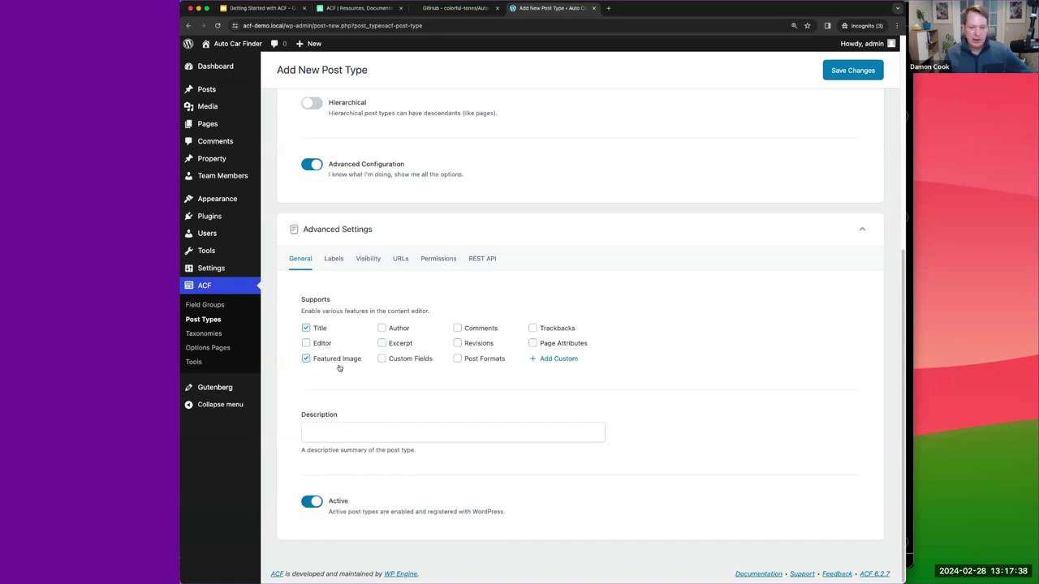
# Step: Review the labels generated for the Cars post type, and set its menu icon to dashicons-car in the visibility settings
pyautogui.click(335, 260)
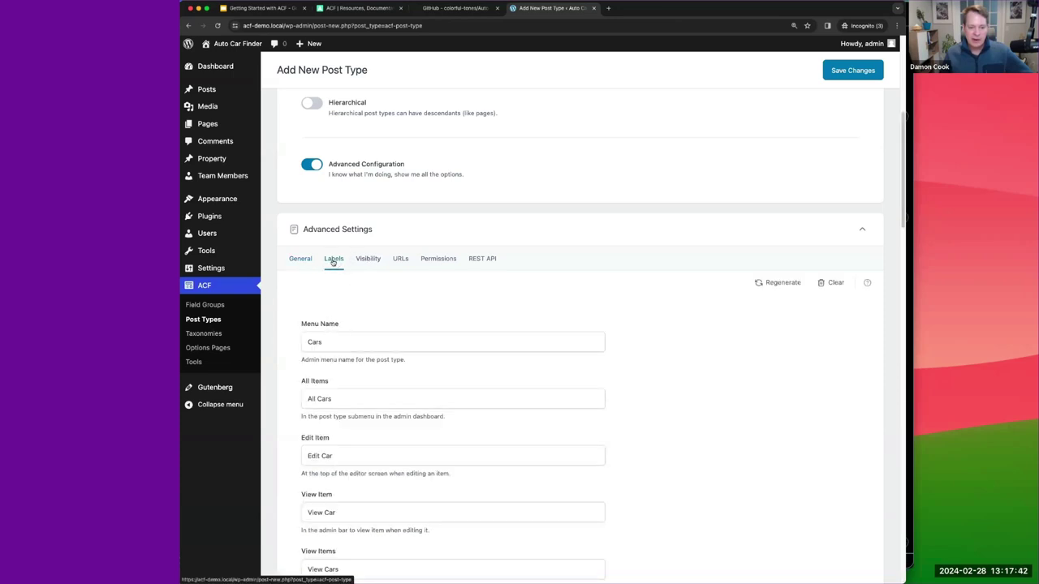
pyautogui.scroll(-5, 332, 268)
pyautogui.scroll(-2, 353, 235)
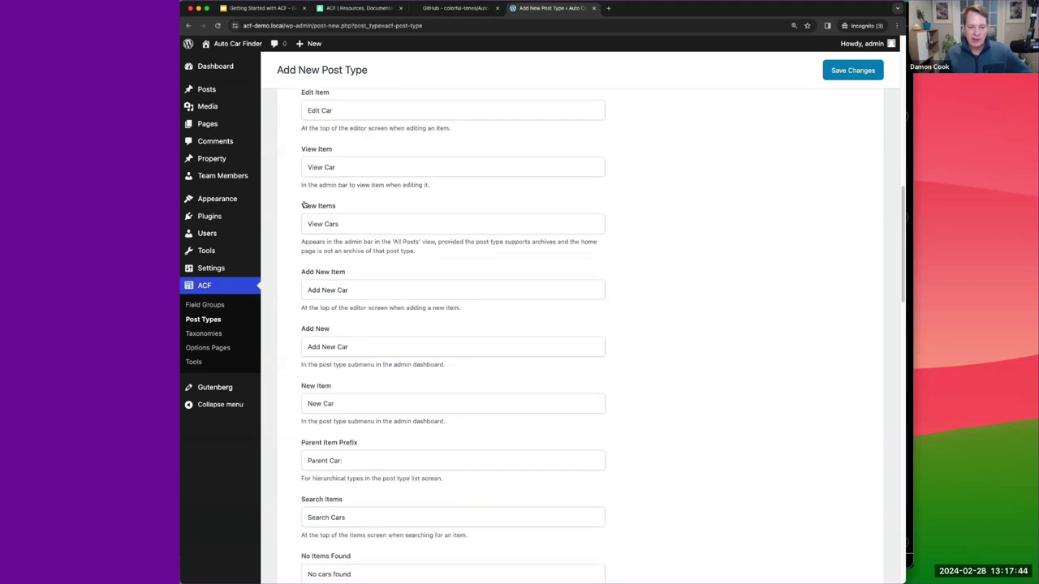
pyautogui.scroll(-4, 347, 349)
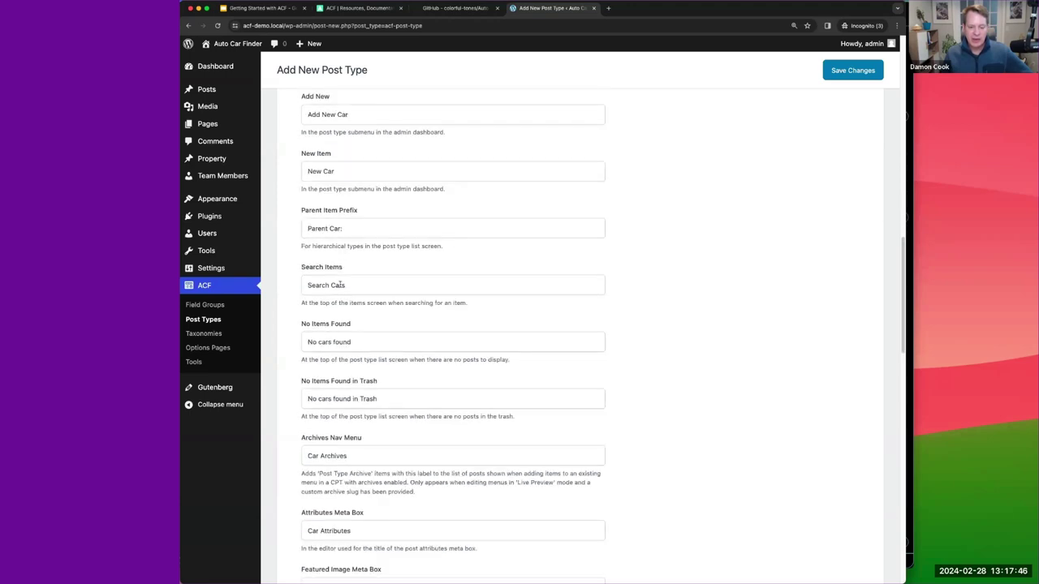
pyautogui.scroll(10, 340, 286)
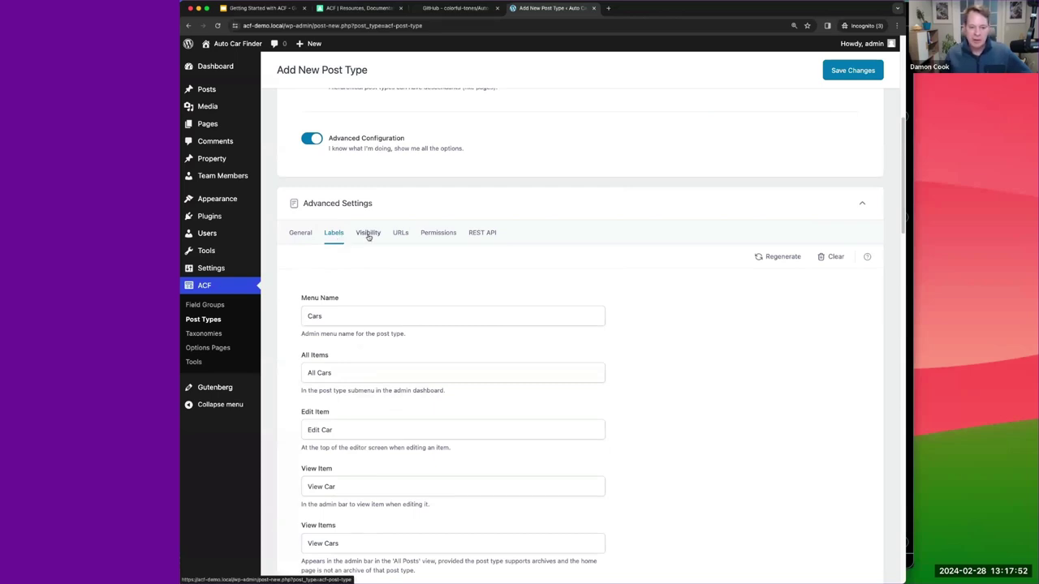
pyautogui.click(368, 236)
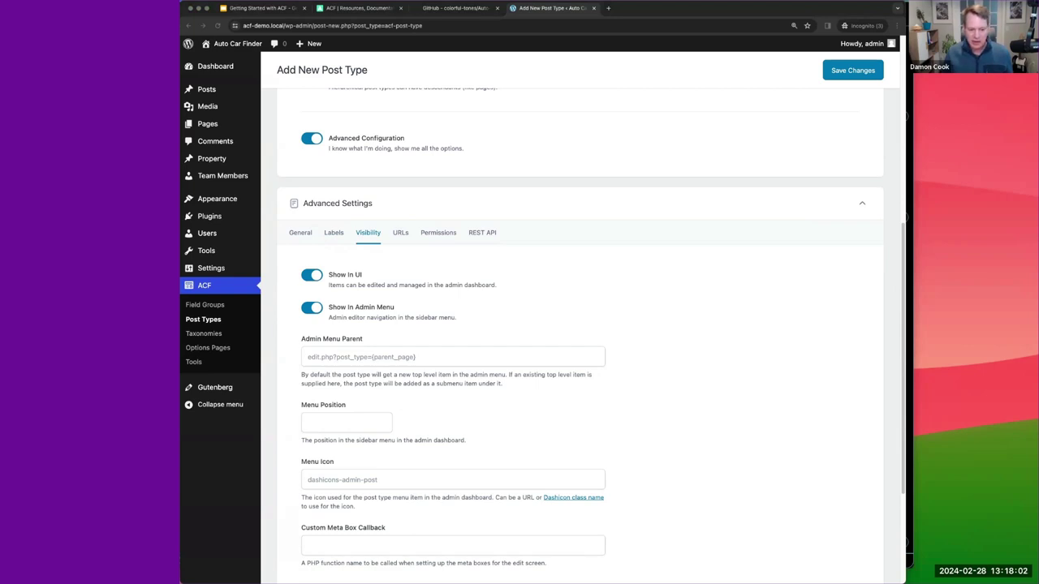
pyautogui.click(396, 479)
pyautogui.write('dashicons-car')
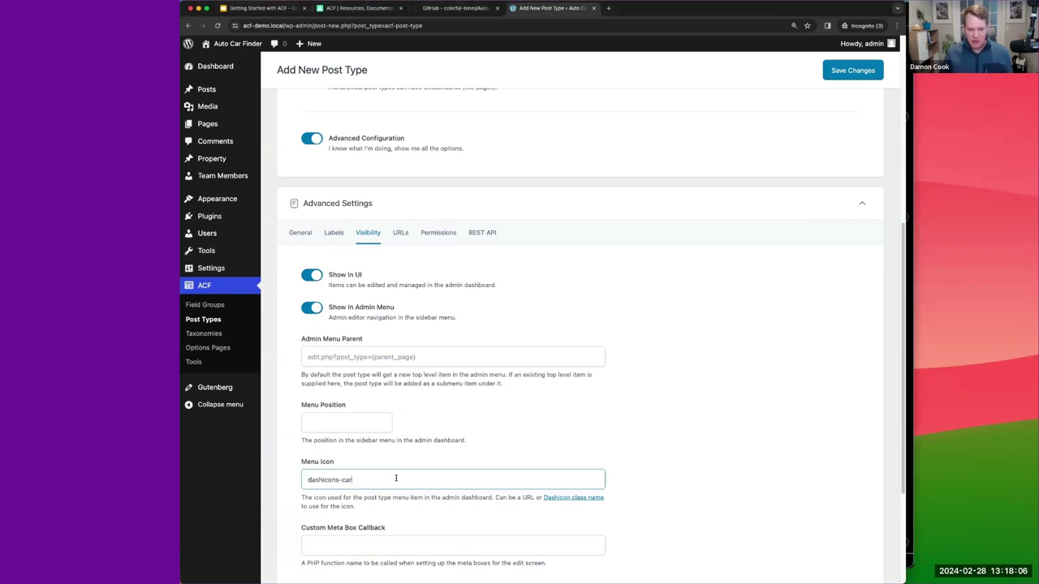
pyautogui.scroll(-5, 382, 477)
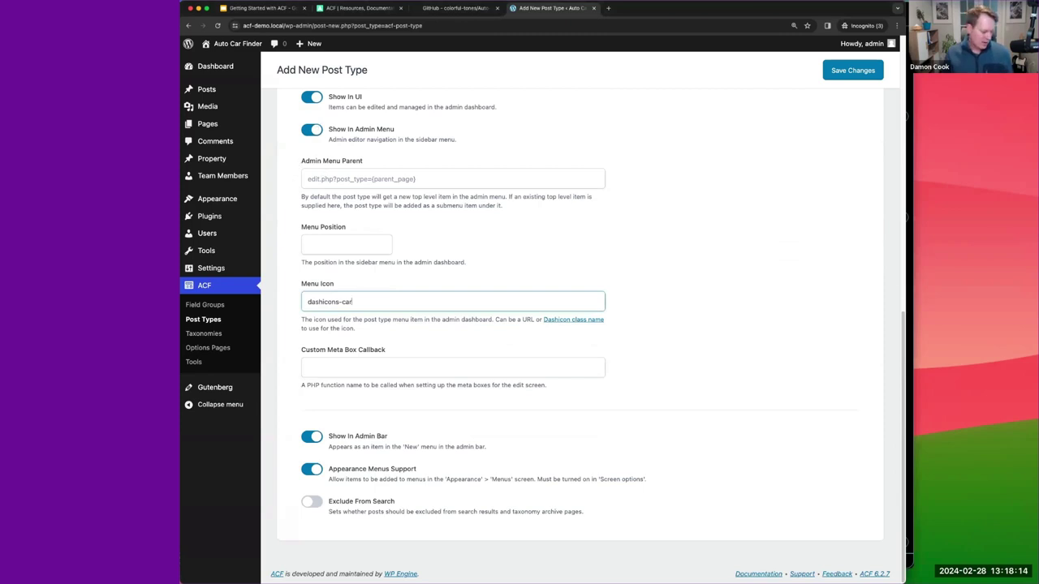
pyautogui.scroll(3, 381, 308)
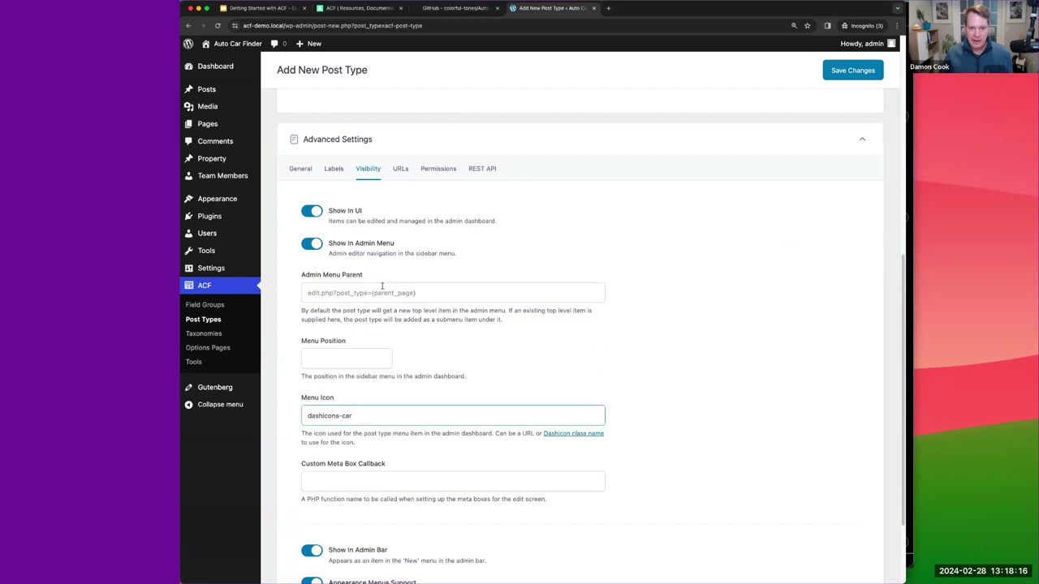
# Step: Enable the archive in the post type's URL settings and set the archive slug to cars
pyautogui.click(401, 169)
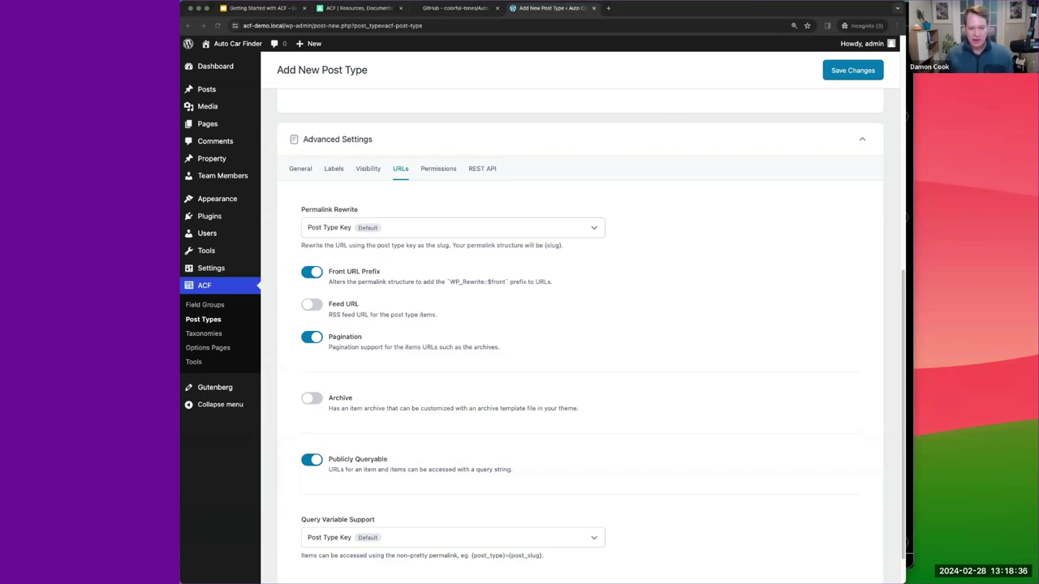
pyautogui.scroll(-1, 366, 401)
pyautogui.click(312, 354)
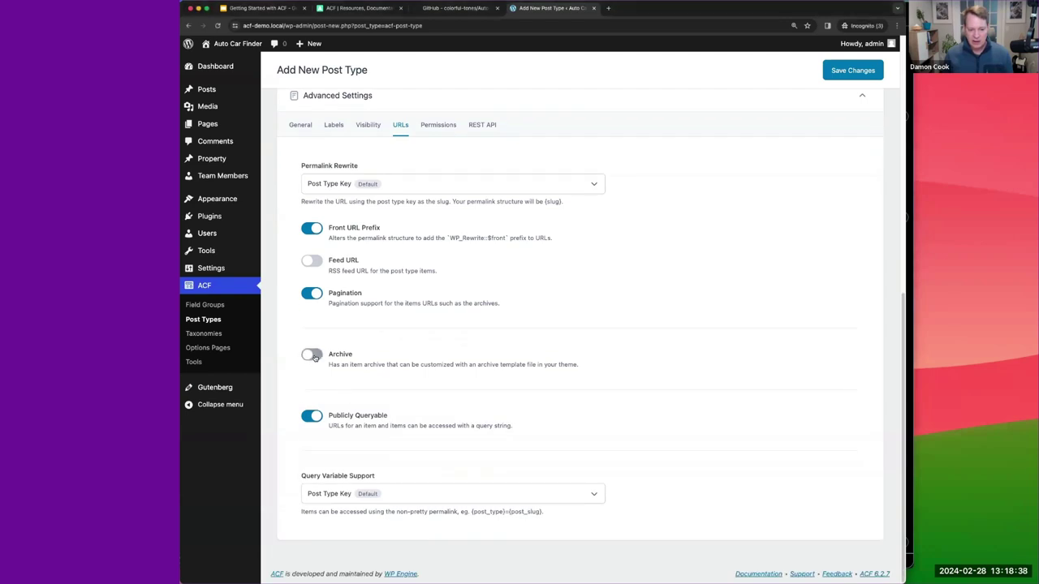
pyautogui.click(328, 406)
pyautogui.write('cars')
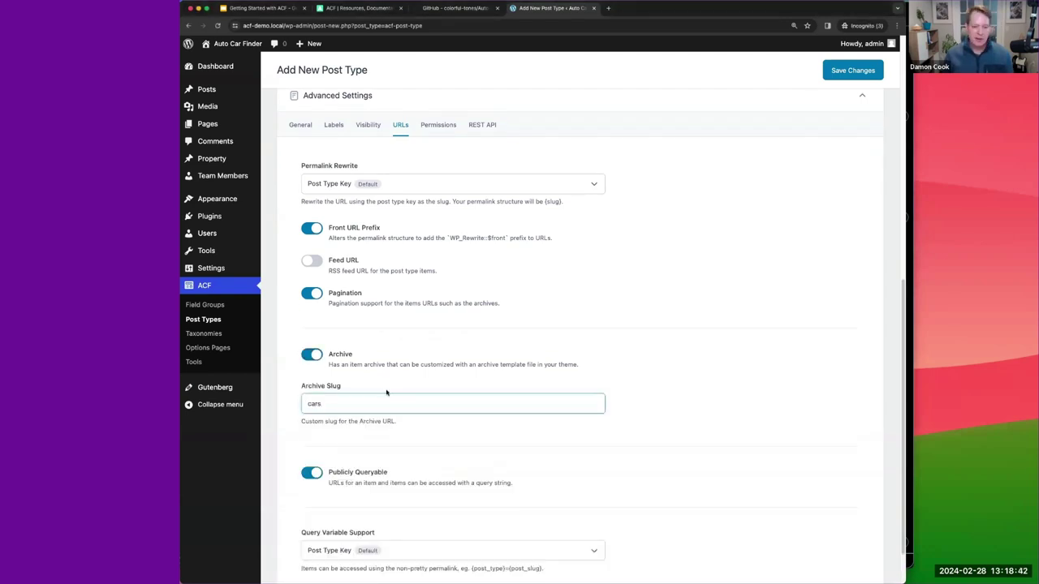
# Step: Review the permissions and REST API settings, and try to save the Cars post type
pyautogui.click(437, 127)
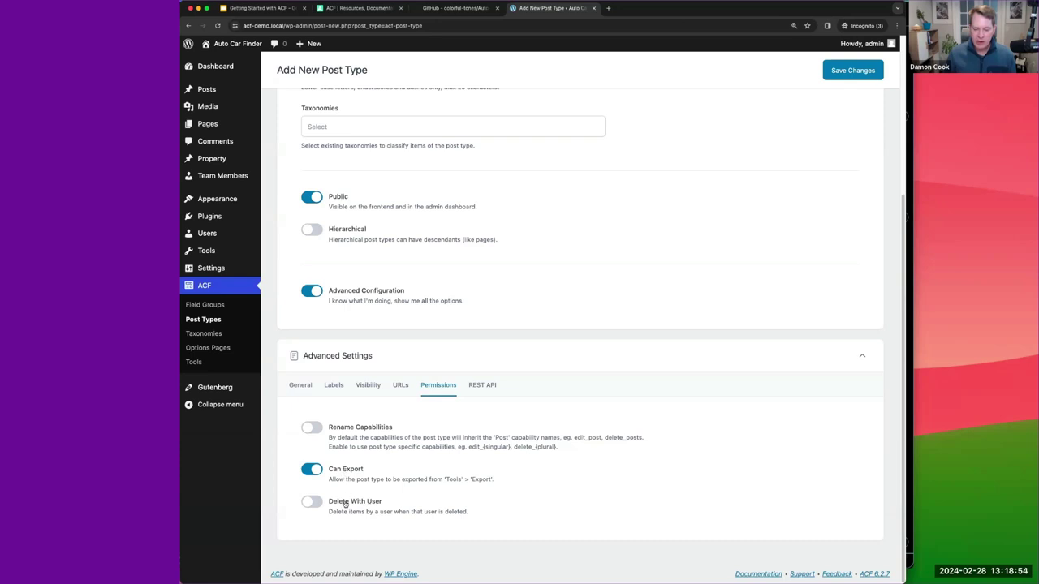
pyautogui.click(478, 389)
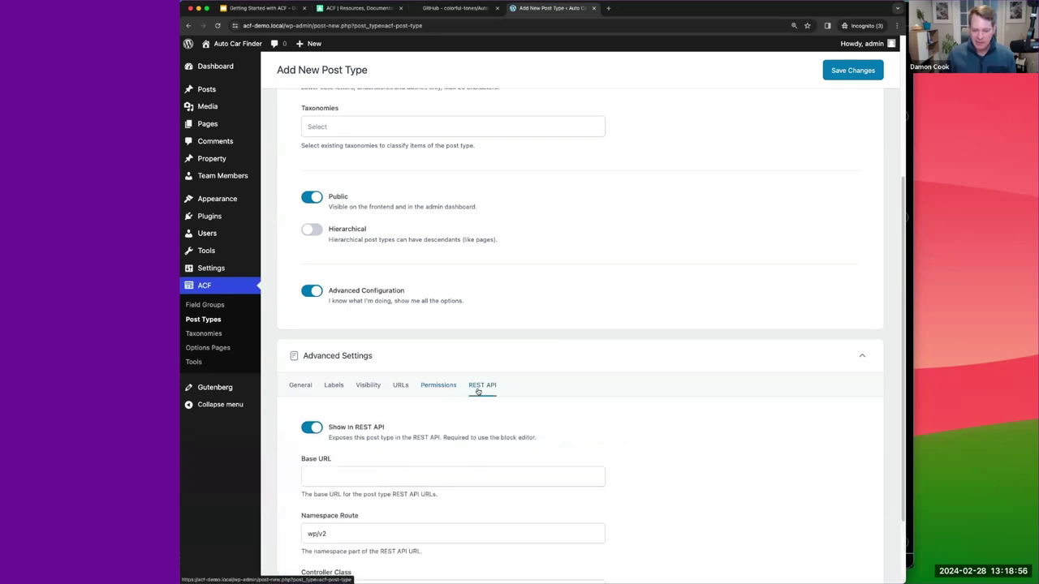
pyautogui.scroll(-2, 478, 391)
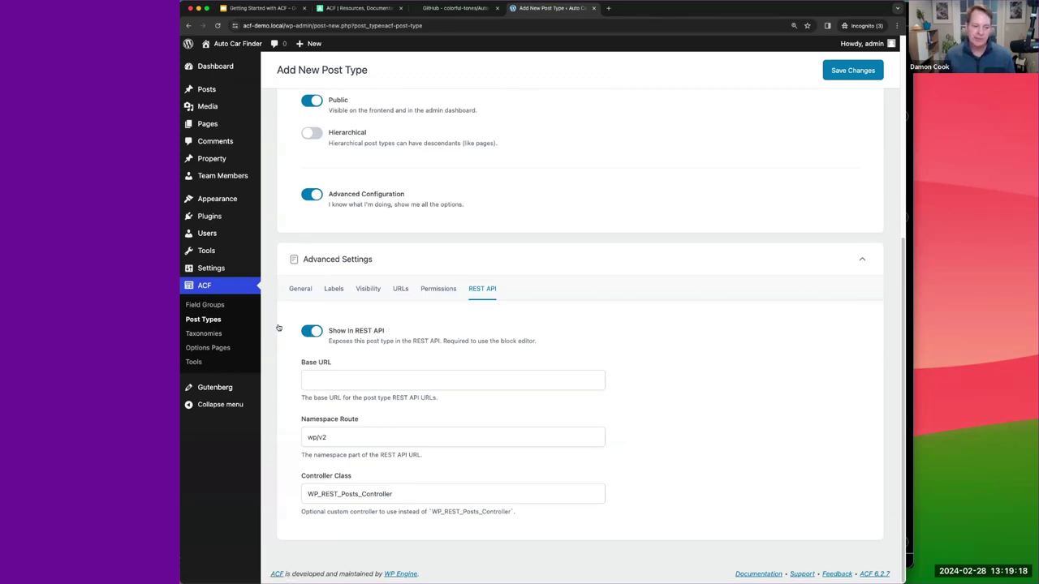
pyautogui.click(852, 71)
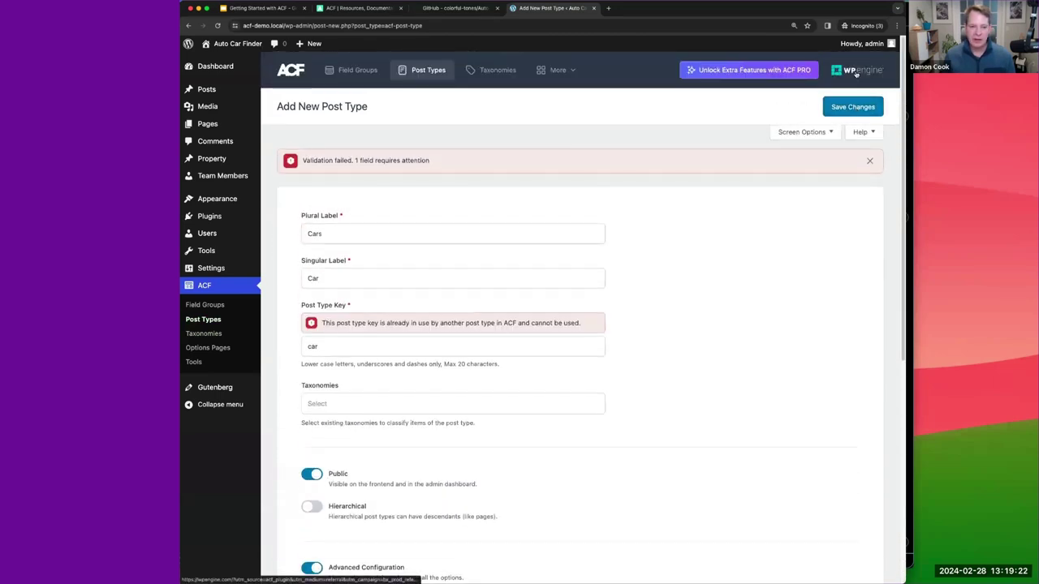
pyautogui.click(332, 341)
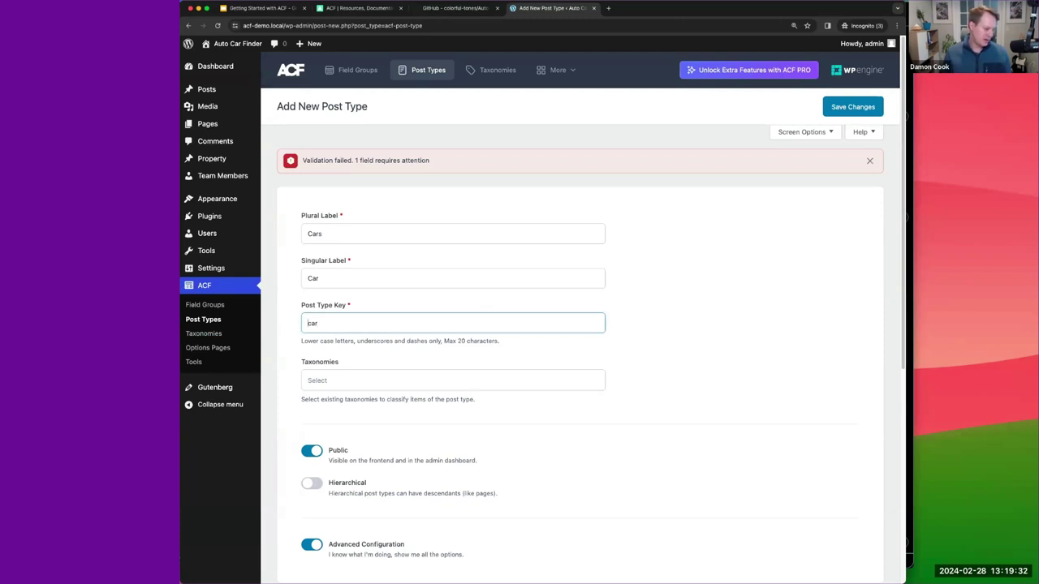
pyautogui.press('super+Tab')
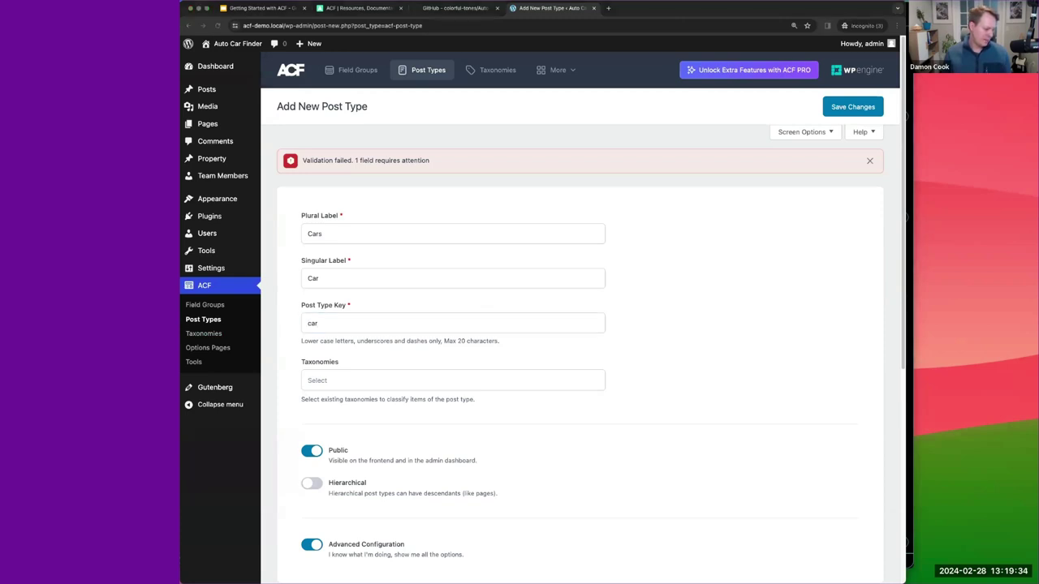
pyautogui.click(324, 320)
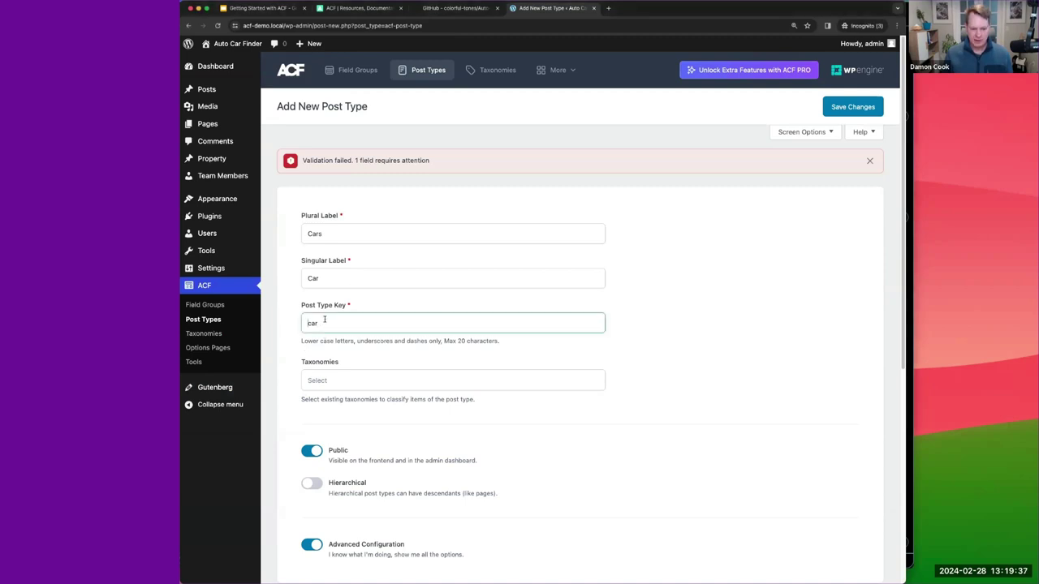
pyautogui.click(329, 278)
pyautogui.click(326, 234)
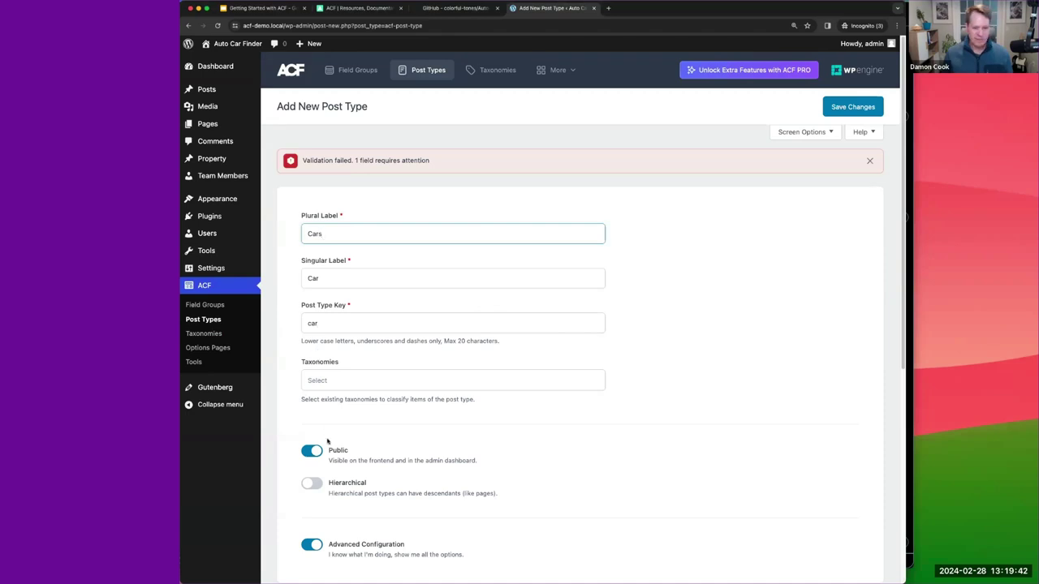
# Step: Try again to save the Cars post type with its current settings
pyautogui.scroll(-3, 345, 442)
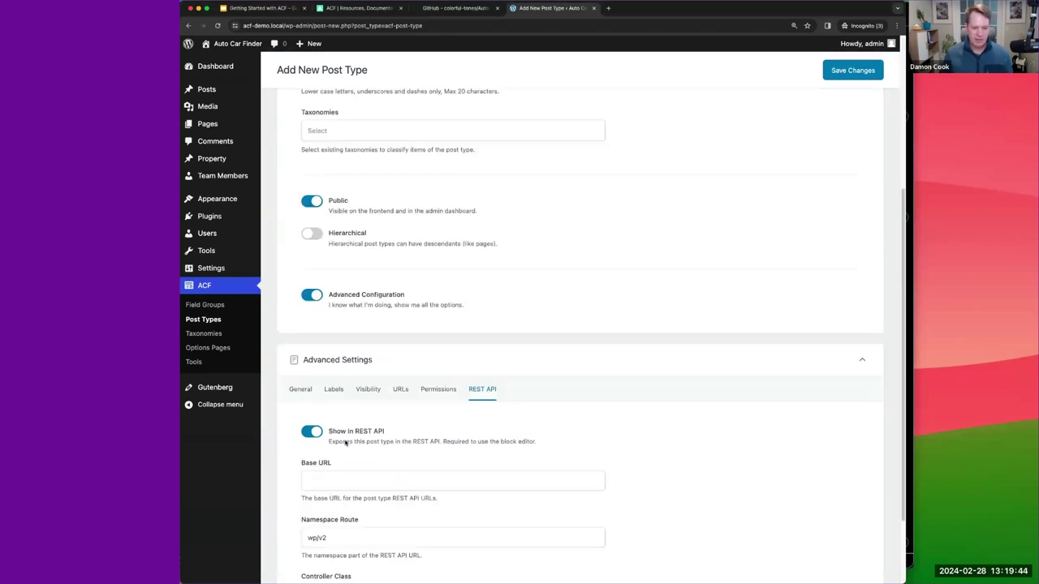
pyautogui.scroll(-2, 345, 441)
pyautogui.press('Return')
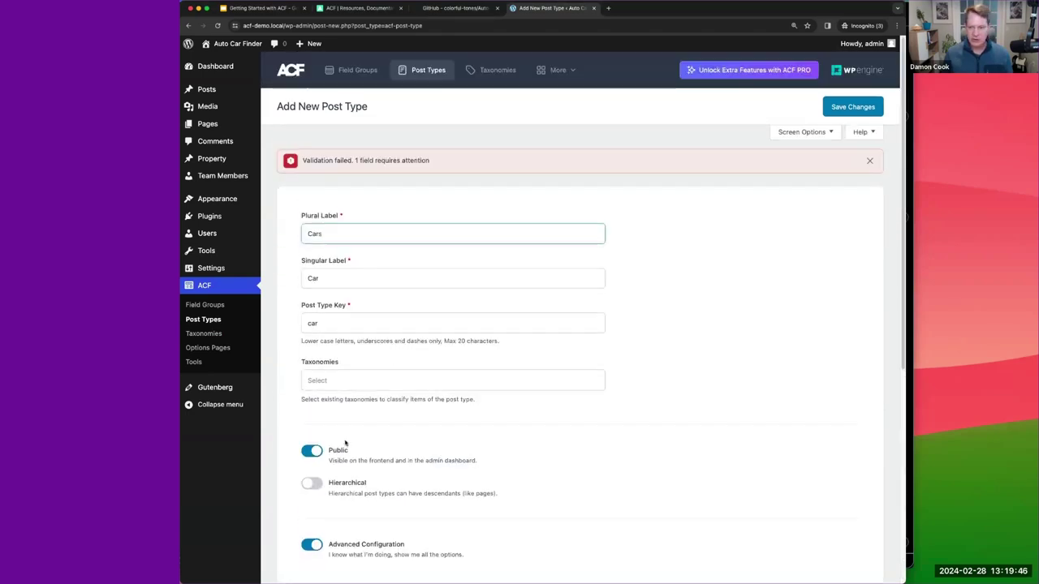
pyautogui.click(850, 112)
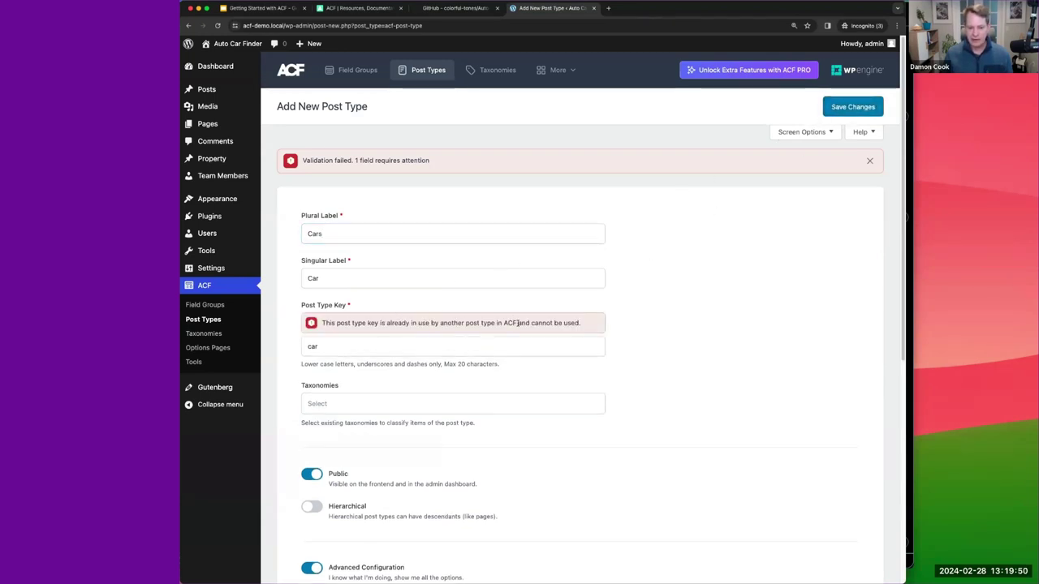
pyautogui.click(332, 350)
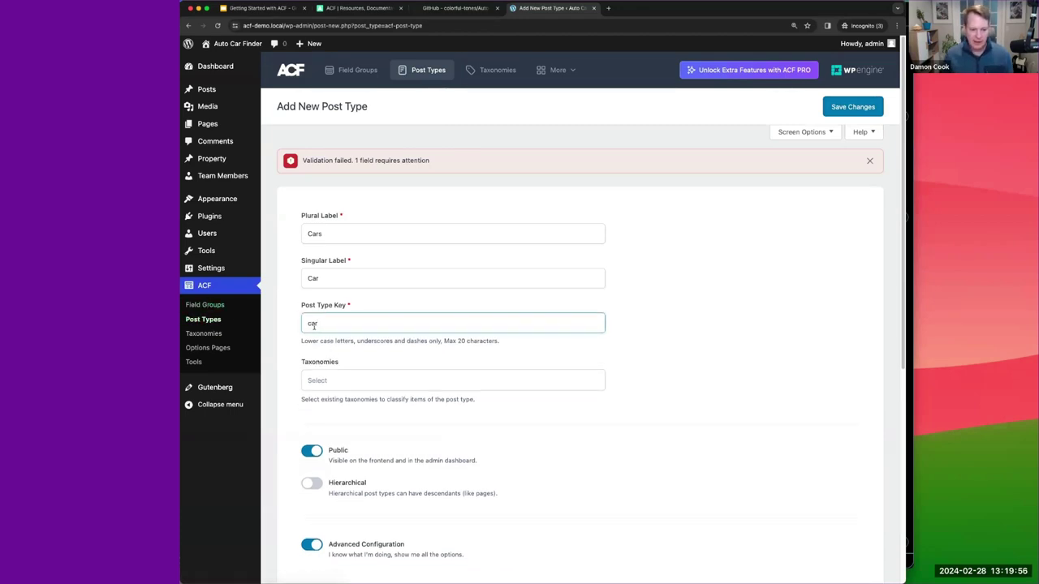
pyautogui.write('2')
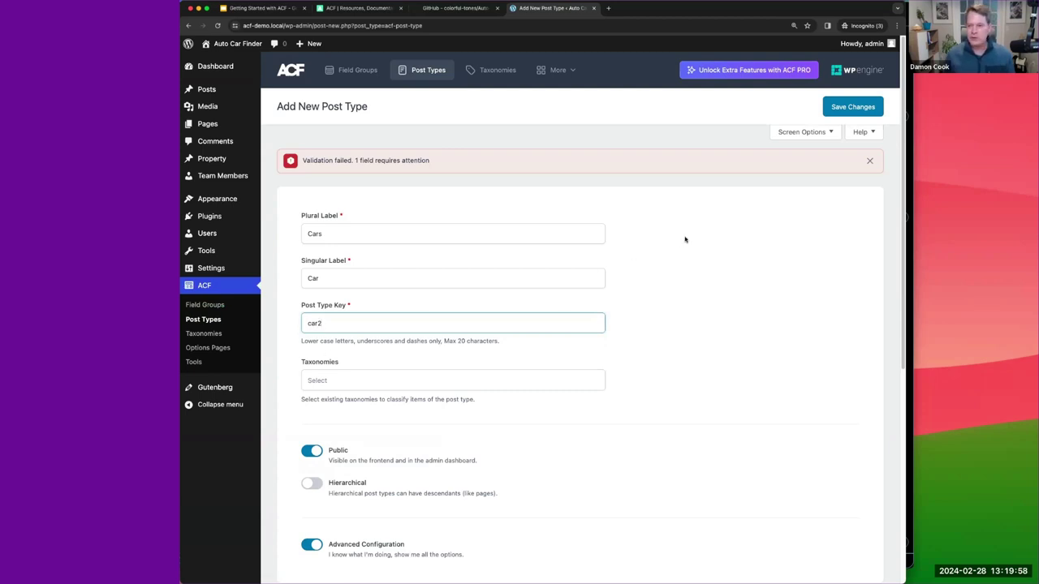
pyautogui.press('BackSpace')
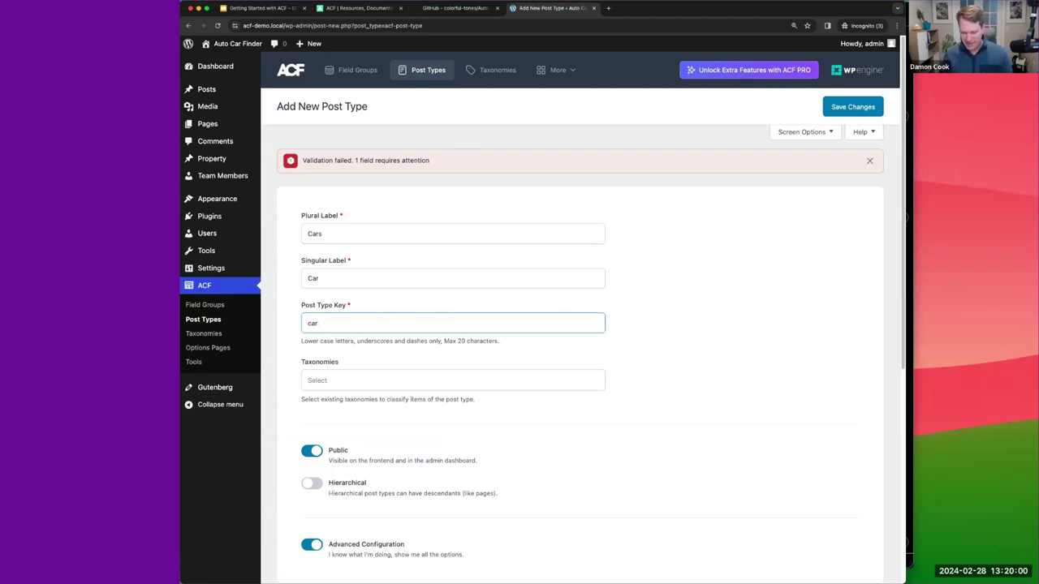
# Step: Open the ACF post types list in a separate tab, permanently delete the trashed Cars post type, and close that tab
pyautogui.keyDown('super'); pyautogui.click(203, 319); pyautogui.keyUp('super')
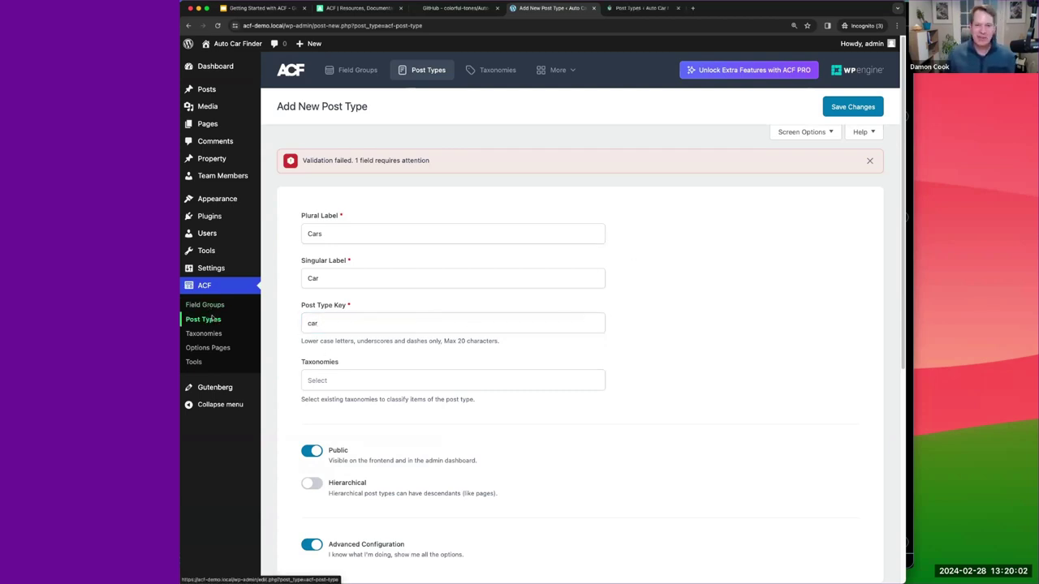
pyautogui.click(640, 7)
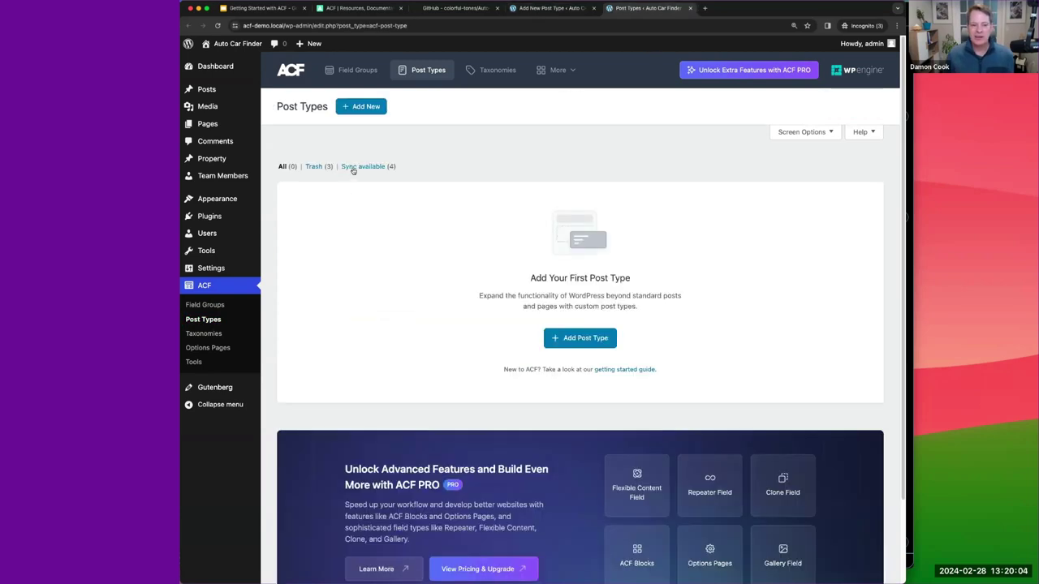
pyautogui.click(315, 167)
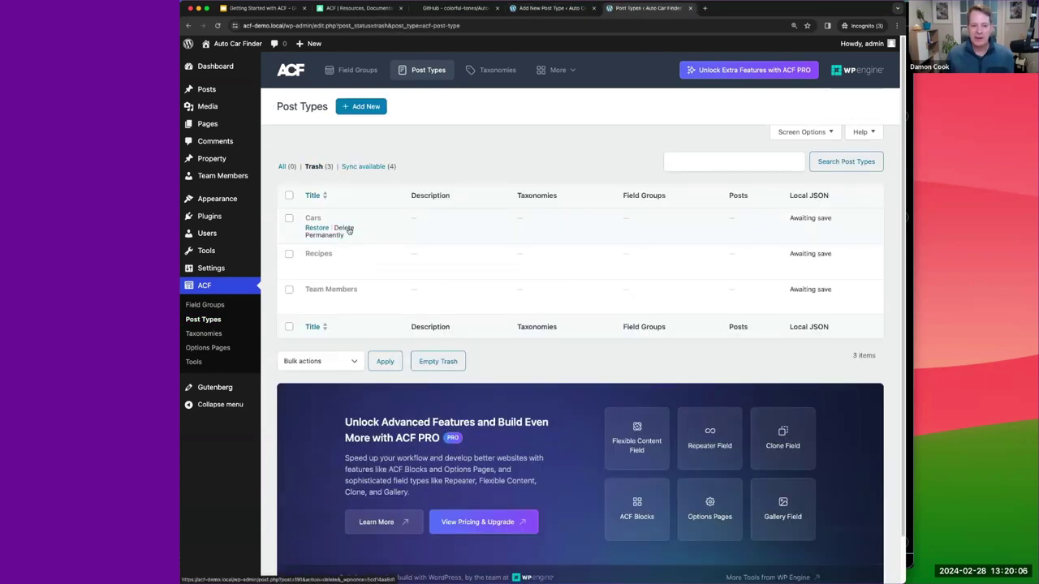
pyautogui.click(349, 228)
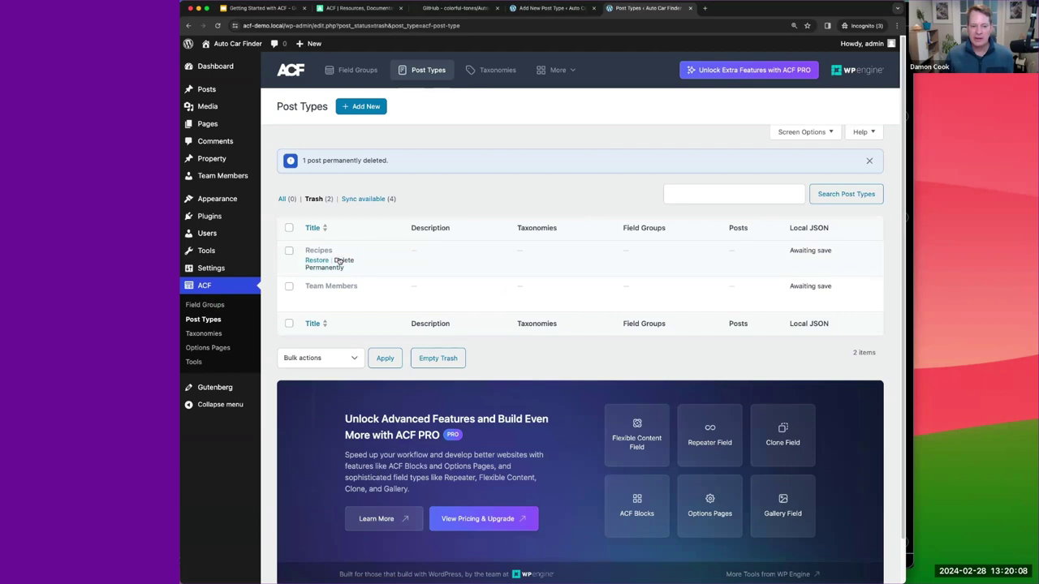
pyautogui.click(690, 8)
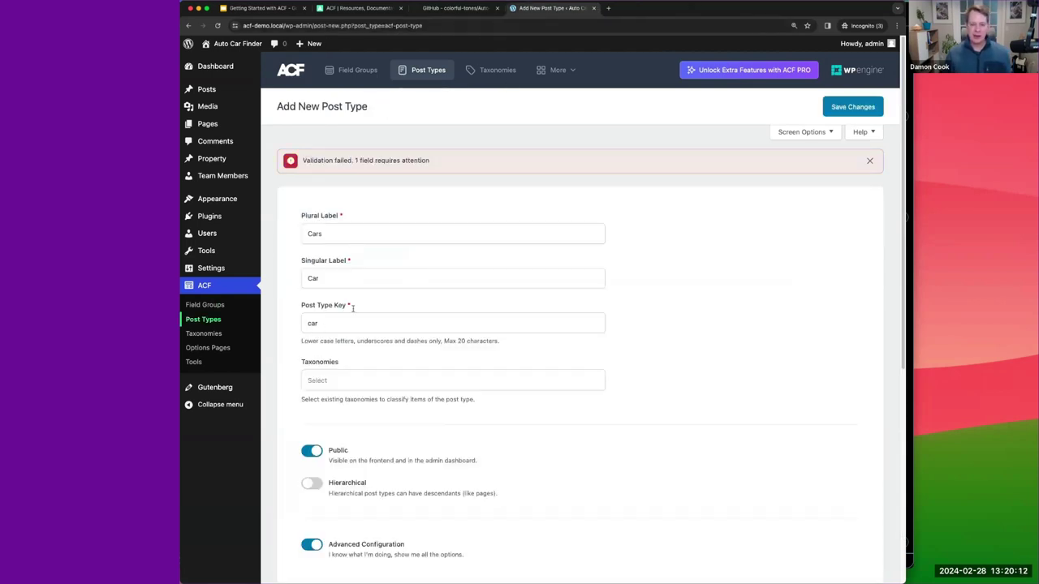
# Step: Try to save the new Cars post type with the key car
pyautogui.click(831, 110)
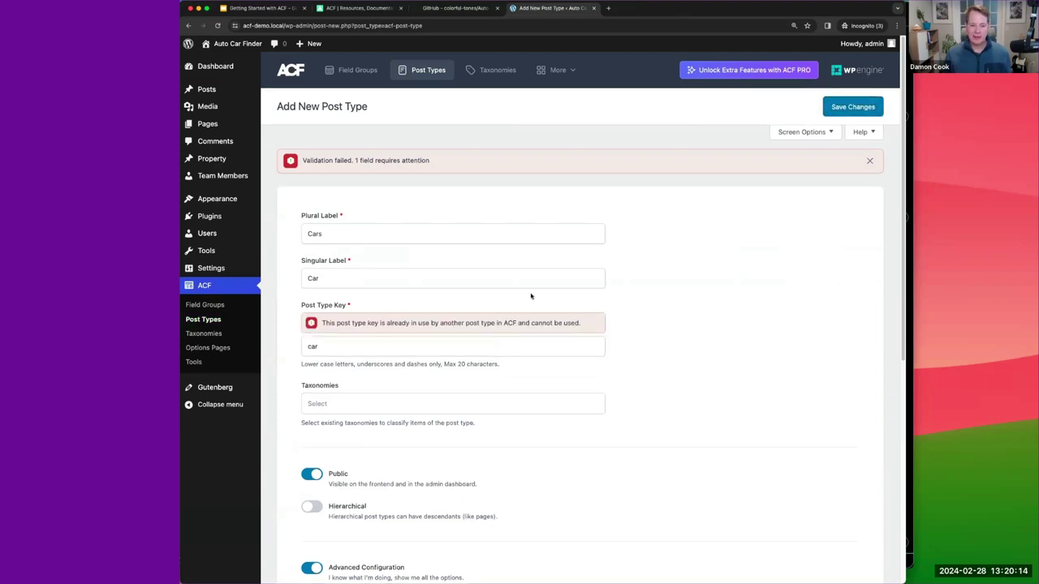
pyautogui.click(321, 347)
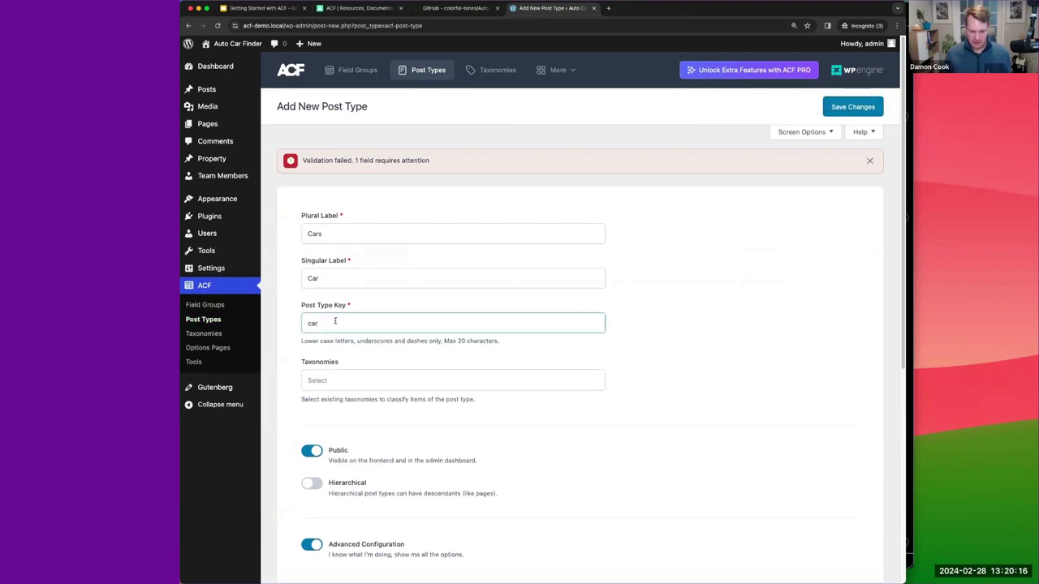
pyautogui.click(869, 160)
pyautogui.click(849, 110)
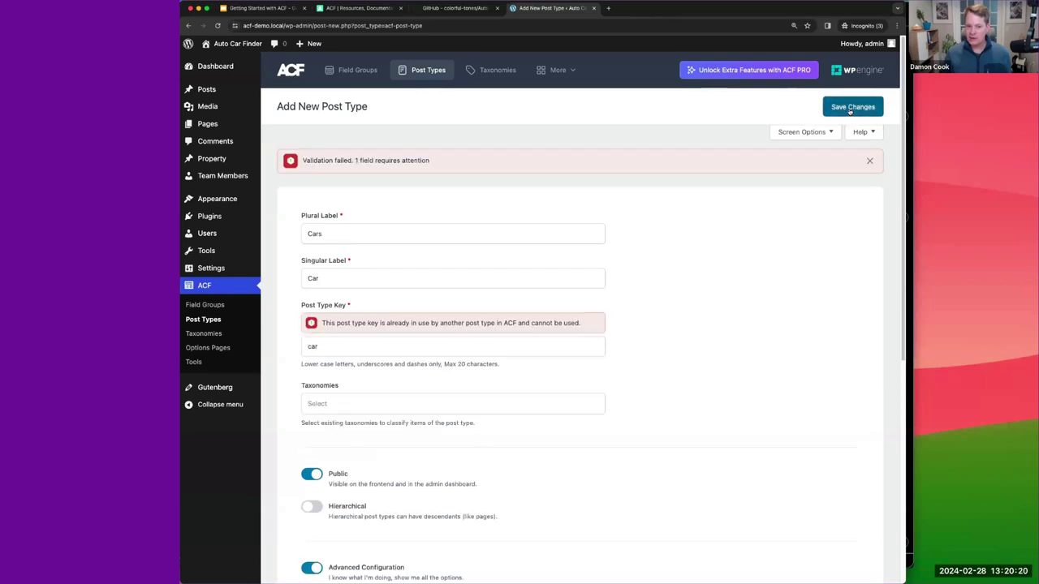
# Step: Switch to VS Code and delete cars.json from the post-types folder in demo-acf-plugin/acf-json, then collapse the folders
pyautogui.press('super+Tab')
pyautogui.press('super+Tab')
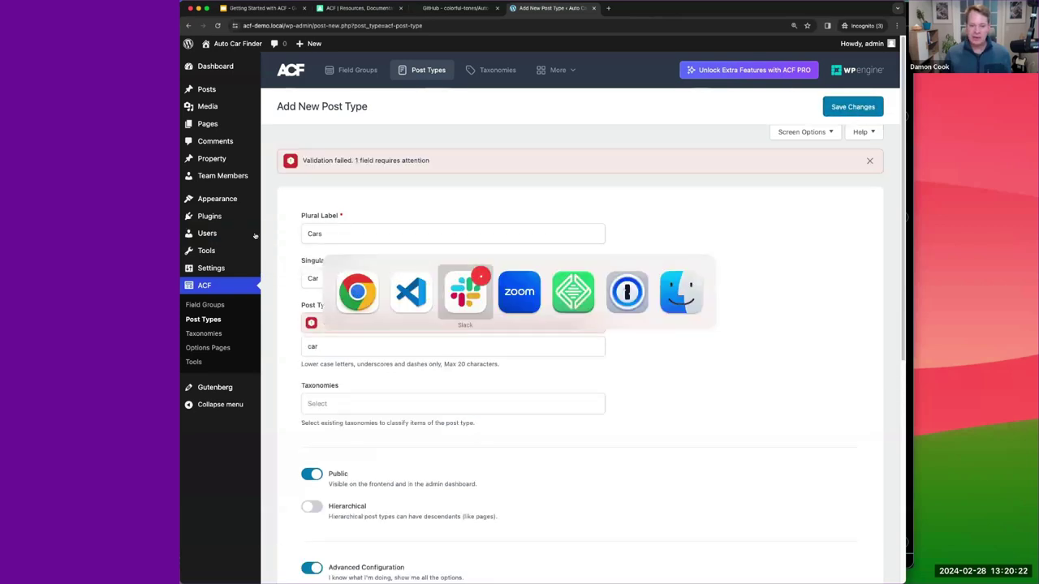
pyautogui.press('super+Tab')
pyautogui.press('super+Tab')
pyautogui.press('super+Tab')
pyautogui.press('super+Tab')
pyautogui.press('super+Tab')
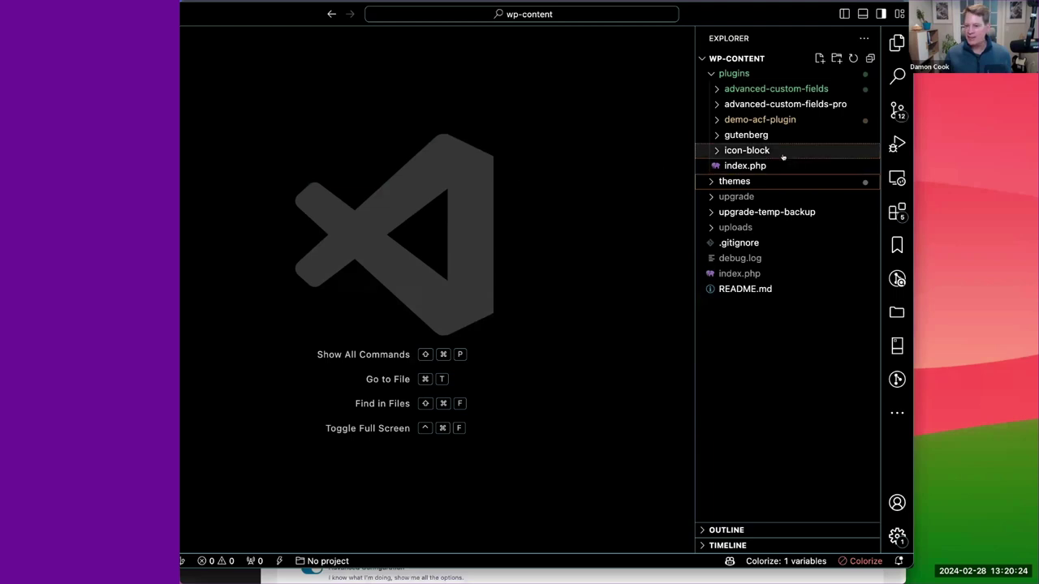
pyautogui.click(728, 120)
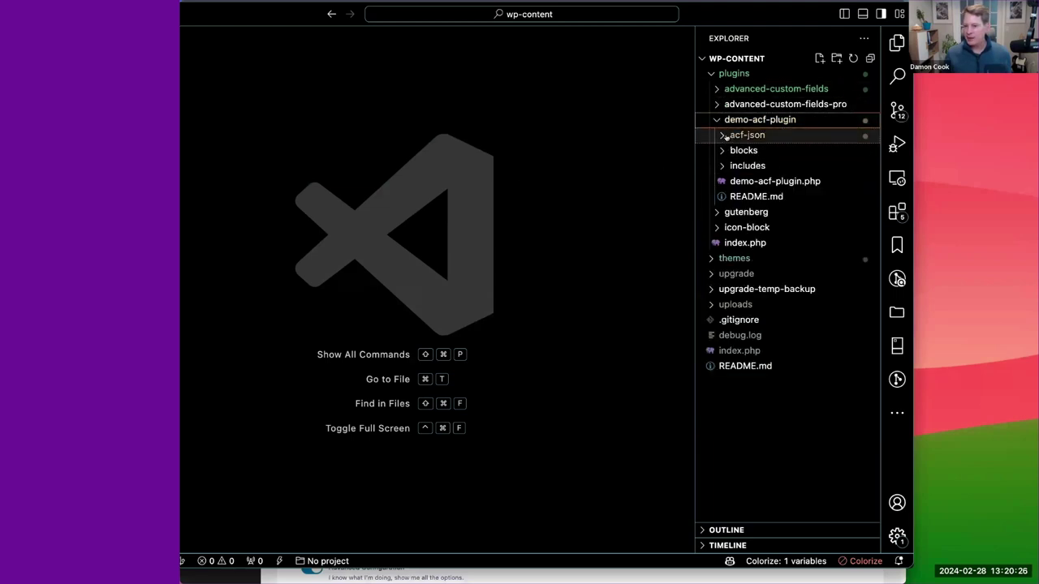
pyautogui.click(726, 136)
pyautogui.click(730, 181)
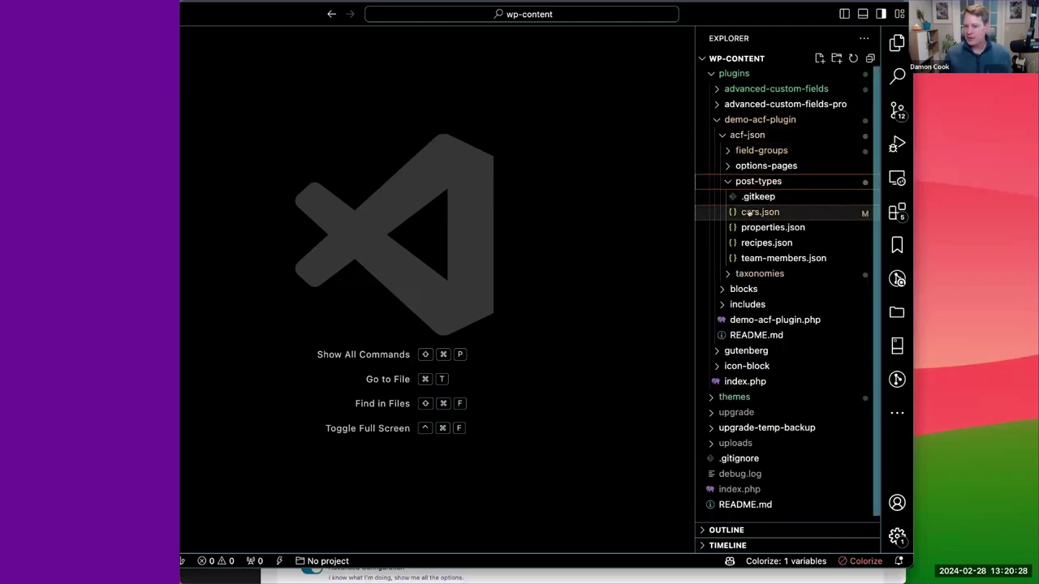
pyautogui.rightClick(756, 213)
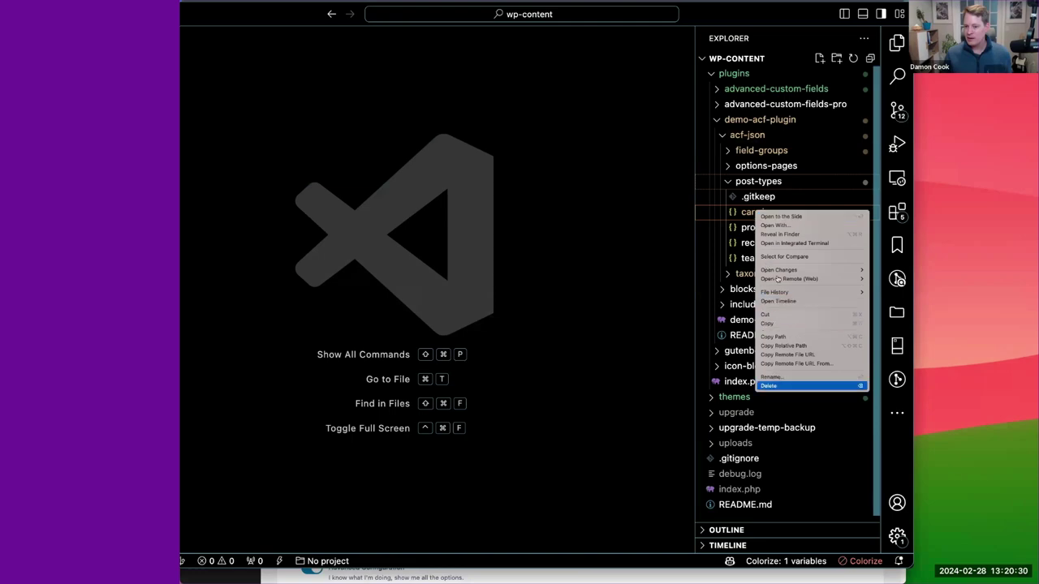
pyautogui.click(779, 385)
pyautogui.click(499, 303)
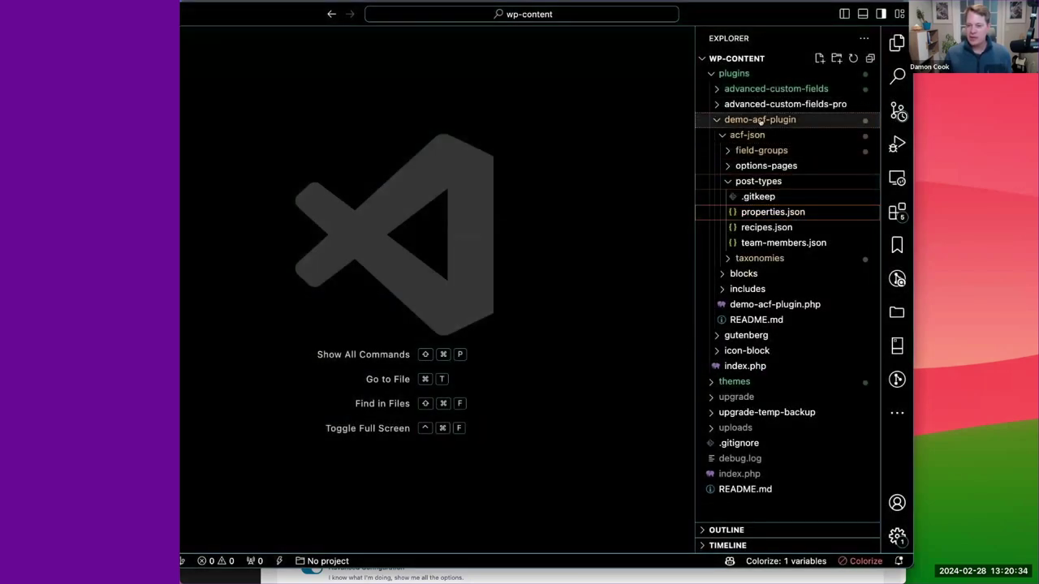
pyautogui.click(727, 181)
pyautogui.click(718, 119)
# Step: Return to Chrome and save the new Cars post type
pyautogui.press('super+Tab')
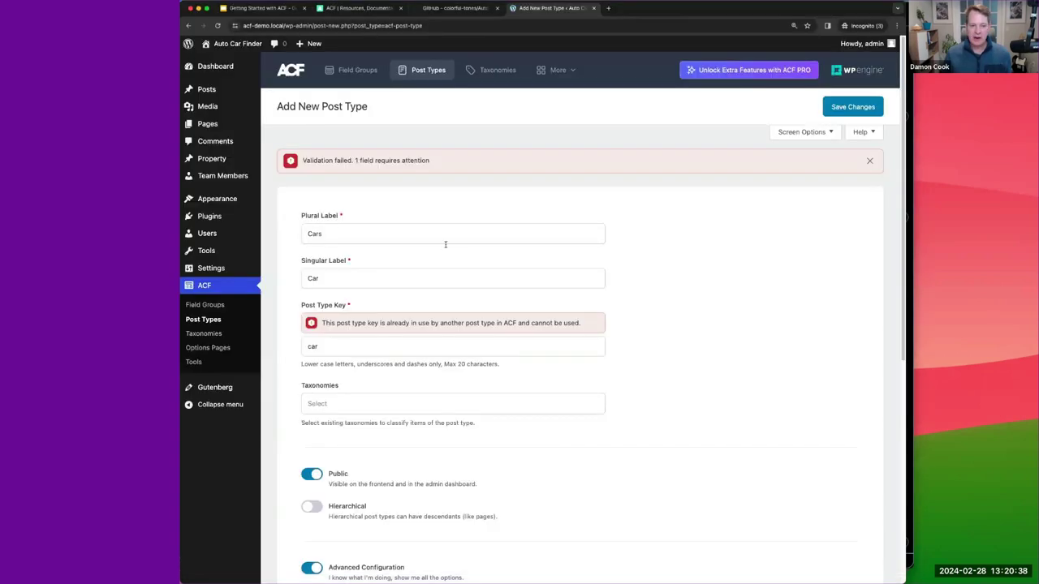
pyautogui.click(852, 107)
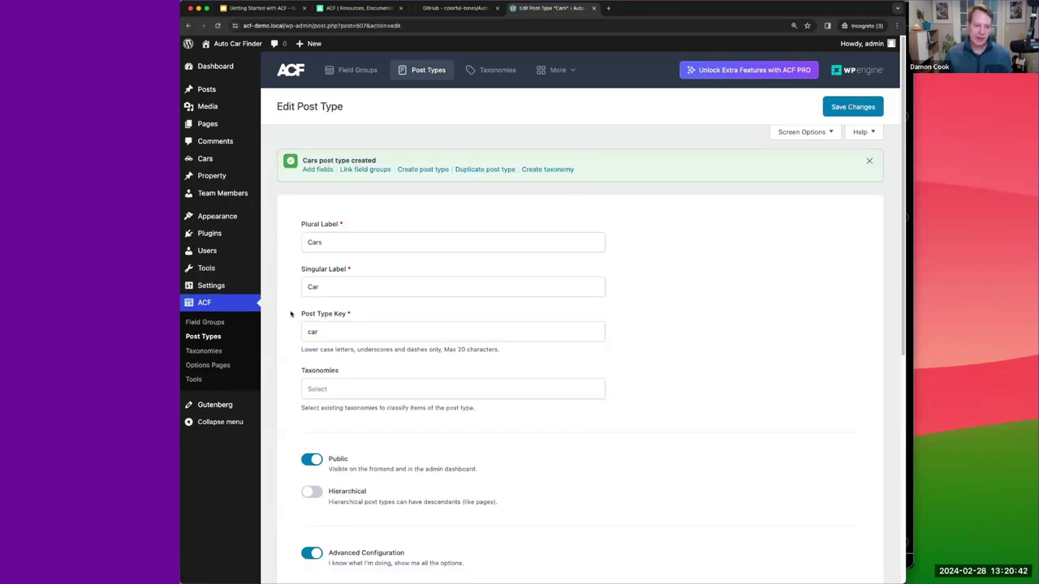
# Step: Check the new Cars entry in the admin menu and its Add New Car screen, and return to the ACF post types list
pyautogui.scroll(-2, 291, 314)
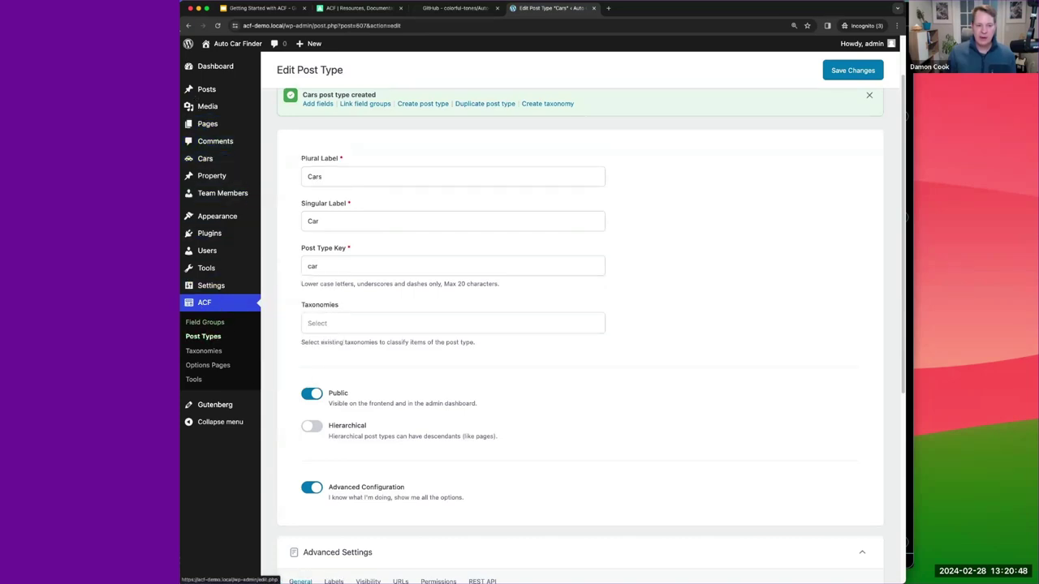
pyautogui.moveTo(213, 159)
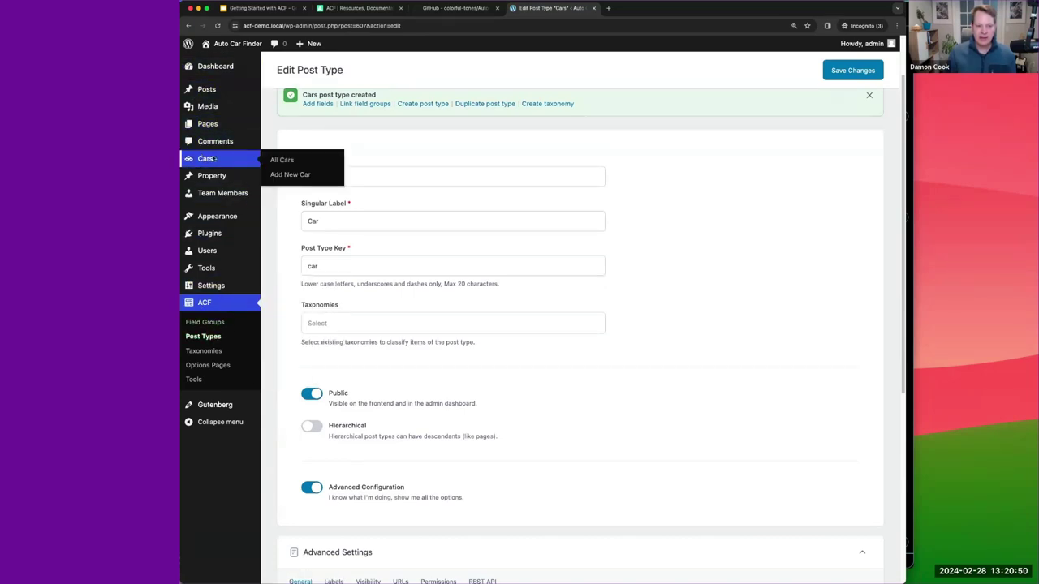
pyautogui.click(284, 175)
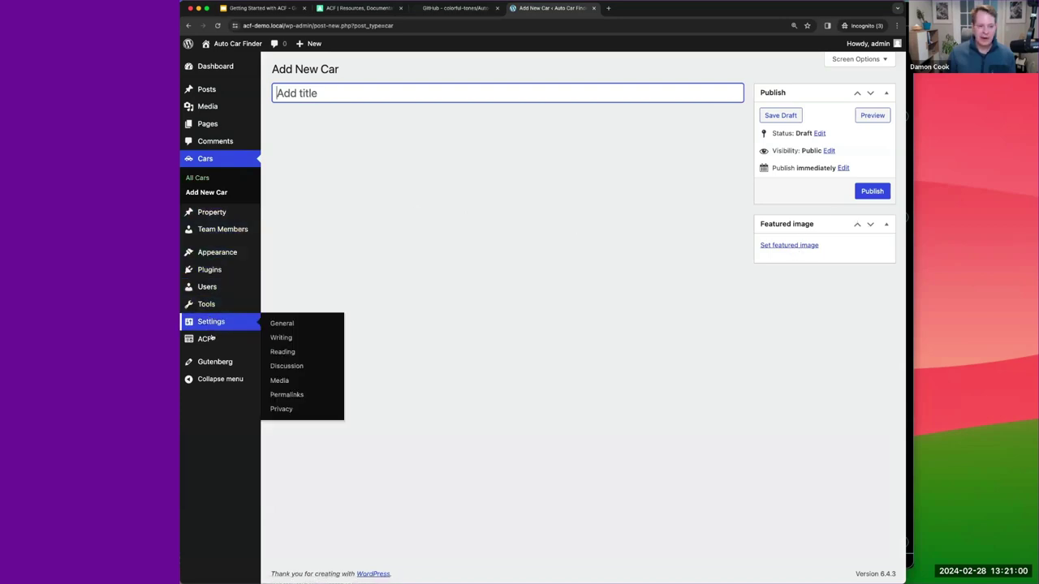
pyautogui.moveTo(209, 339)
pyautogui.click(298, 355)
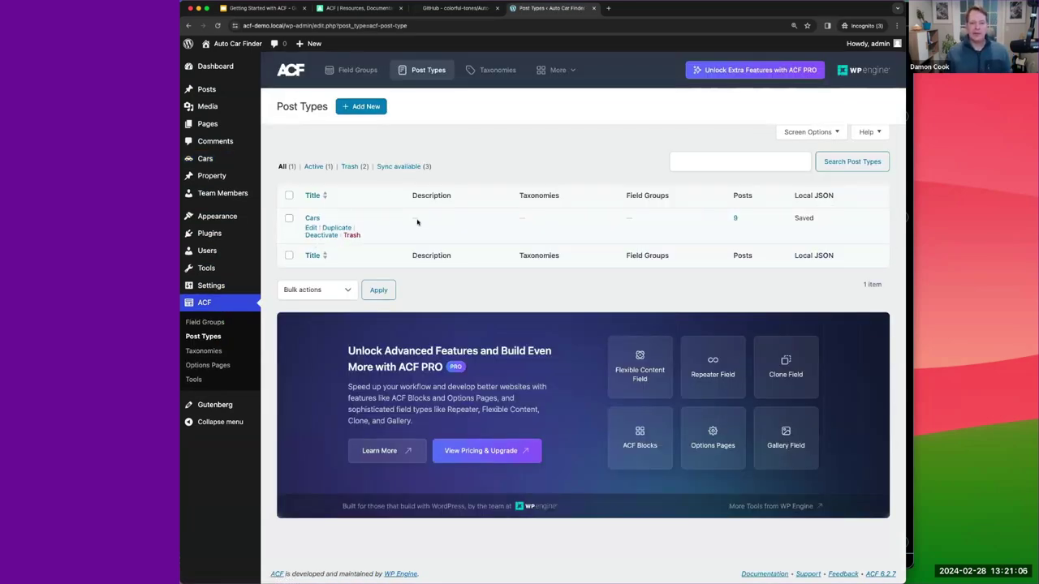
# Step: Switch to VS Code and expand demo-acf-plugin/acf-json/post-types to check for the generated cars.json file
pyautogui.press('super+Tab')
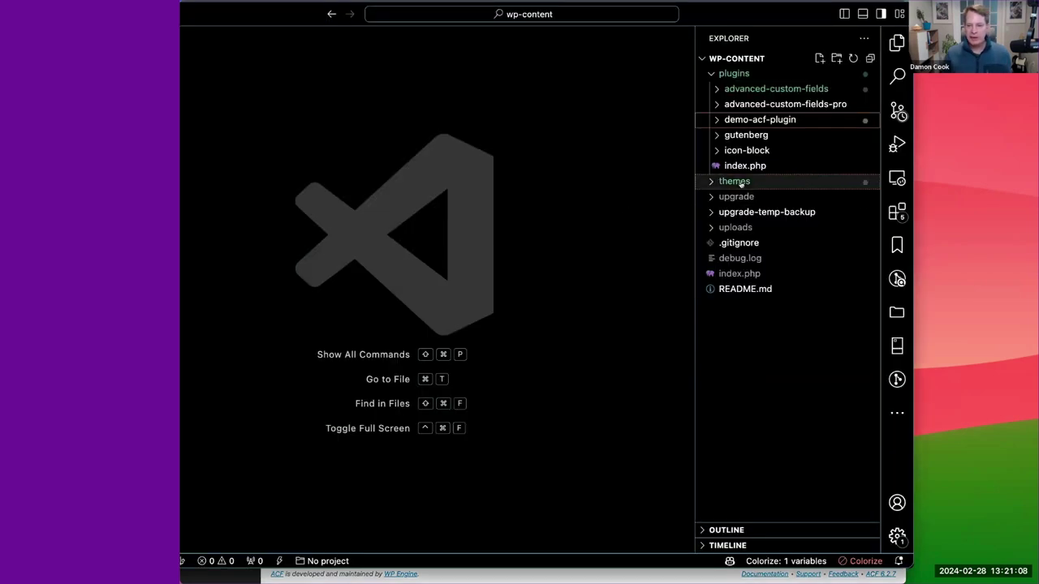
pyautogui.click(718, 120)
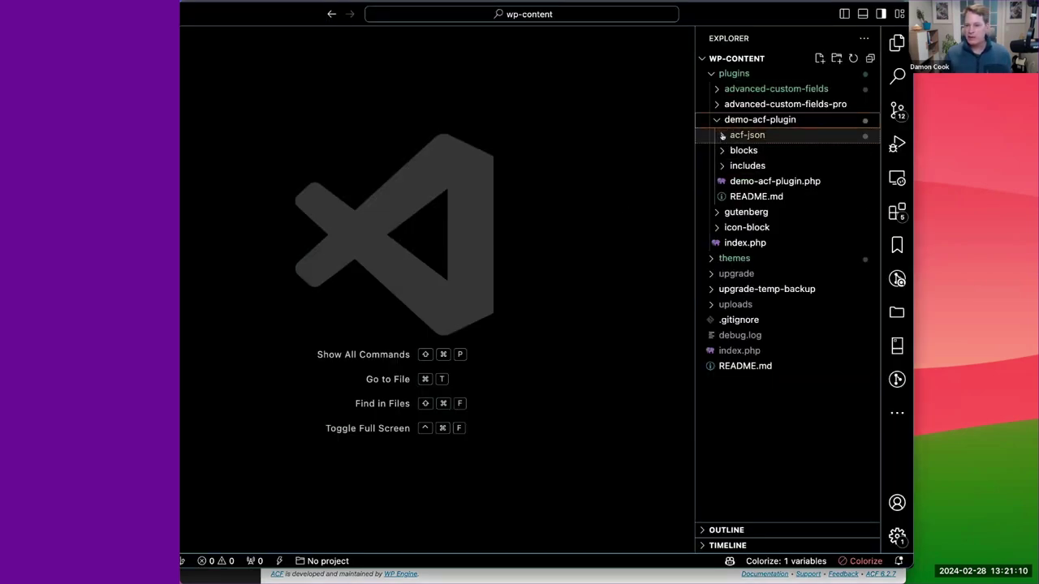
pyautogui.click(722, 136)
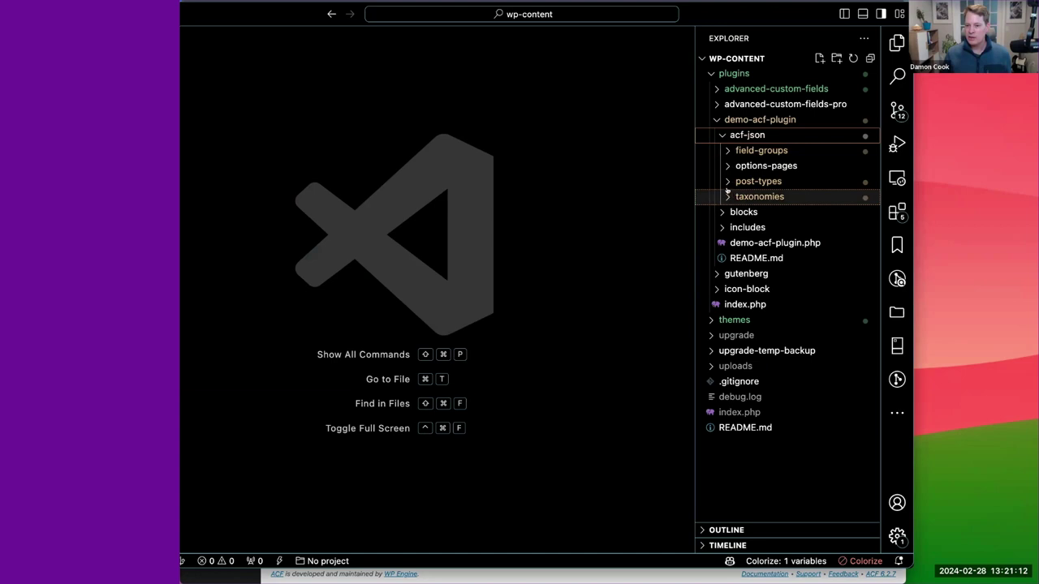
pyautogui.click(727, 186)
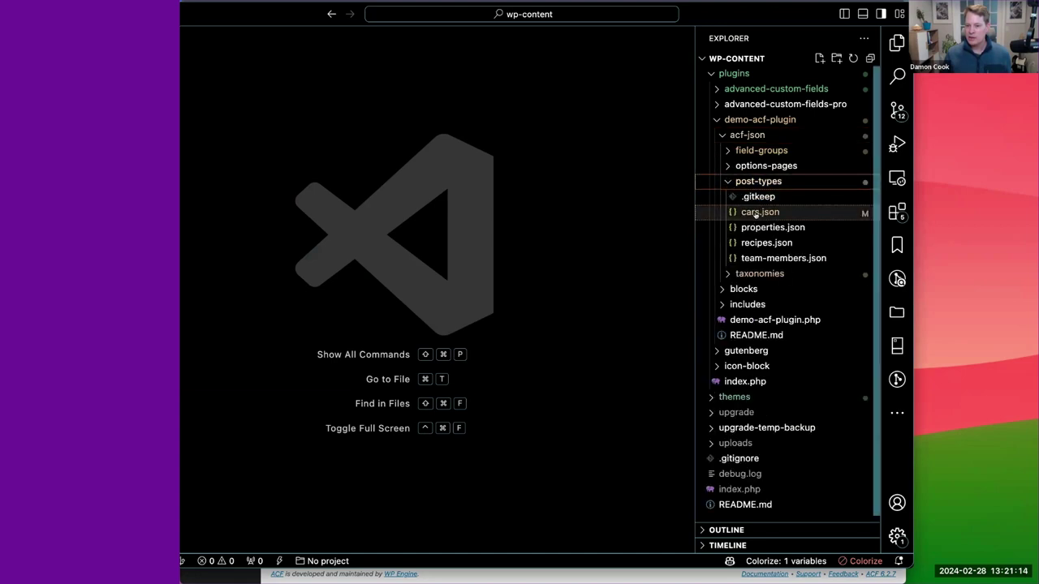
# Step: Return to Chrome and view the list of all cars
pyautogui.press('super+Tab')
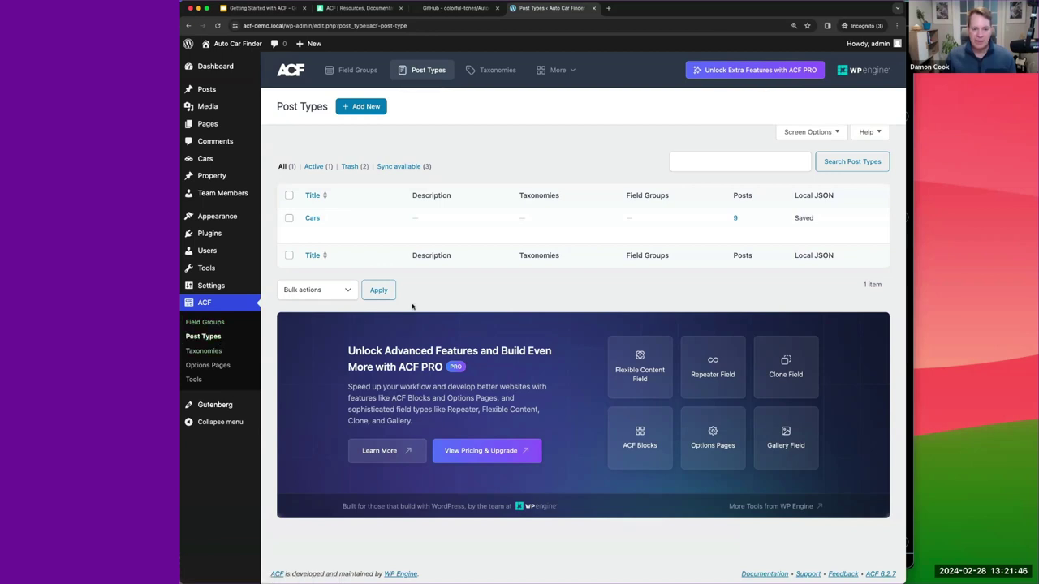
pyautogui.click(220, 160)
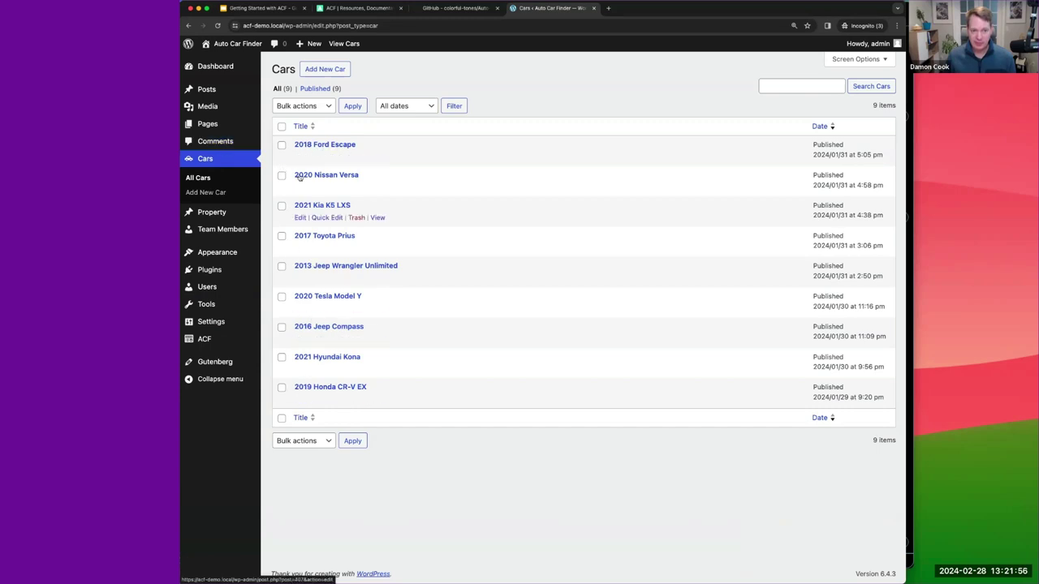
# Step: Open the form for adding a new taxonomy in ACF
pyautogui.moveTo(256, 340)
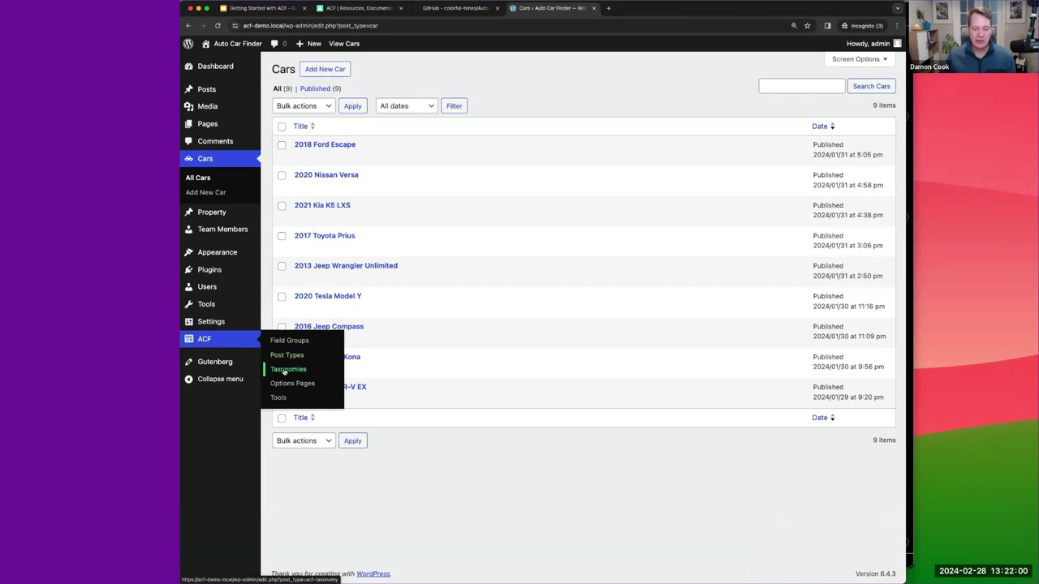
pyautogui.click(286, 369)
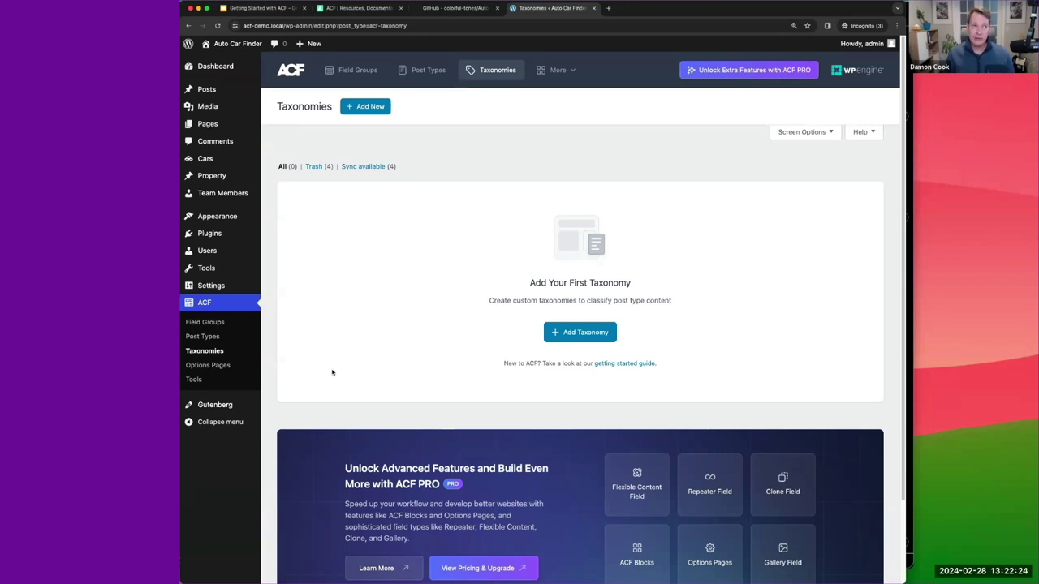
pyautogui.click(585, 333)
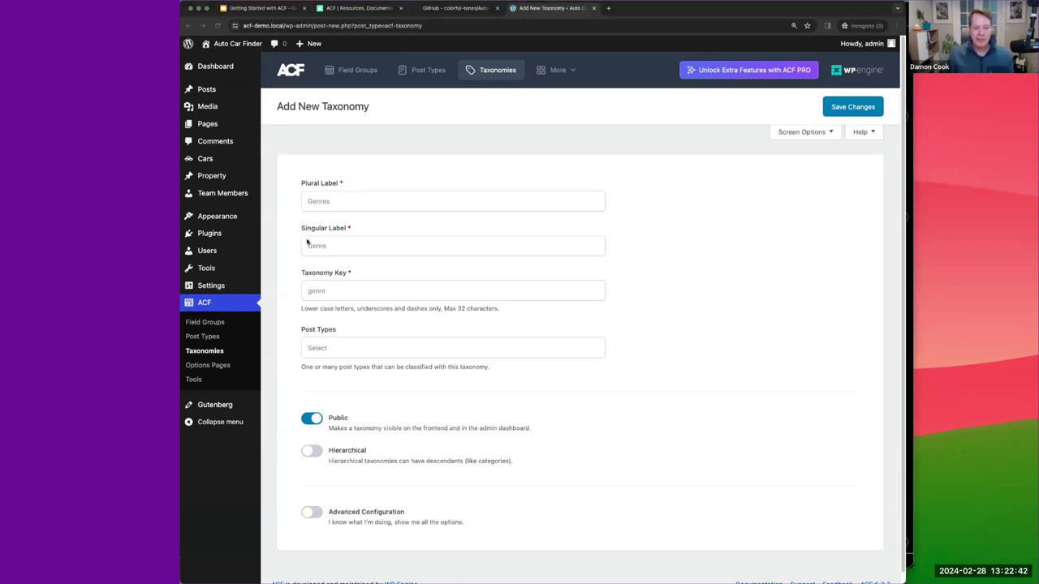
# Step: Fill in the new taxonomy with plural label Conditions, singular label Condition and key condition, and assign it to the Car post type
pyautogui.click(335, 201)
pyautogui.write('Conditions')
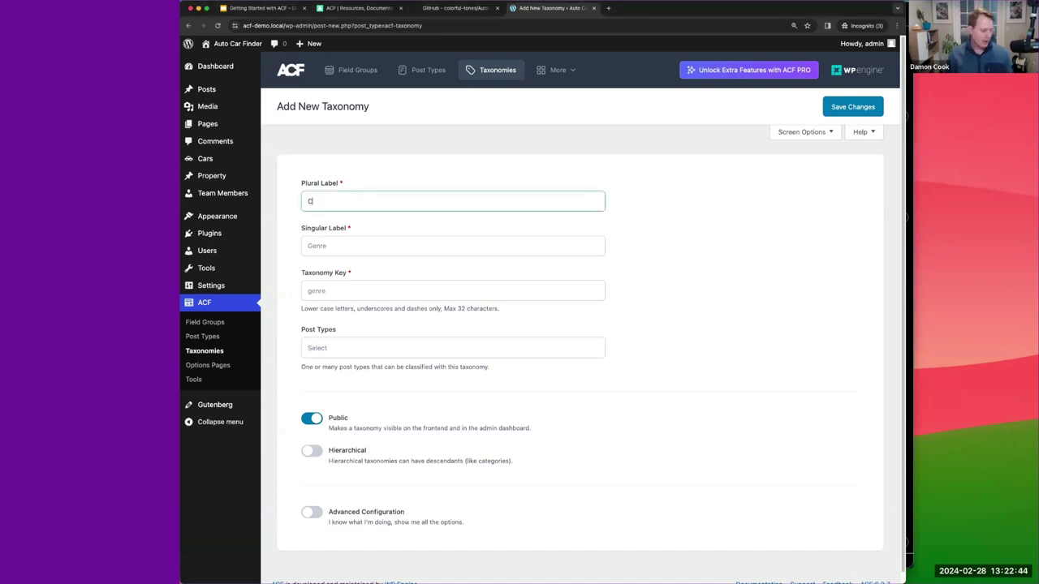
pyautogui.click(362, 245)
pyautogui.write('Condition')
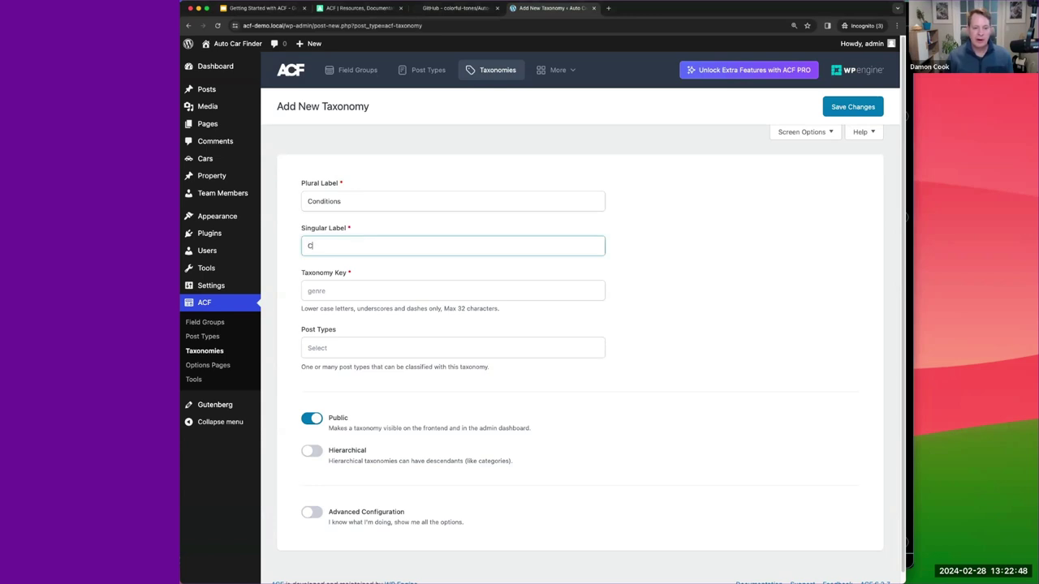
pyautogui.press('Tab')
pyautogui.click(339, 295)
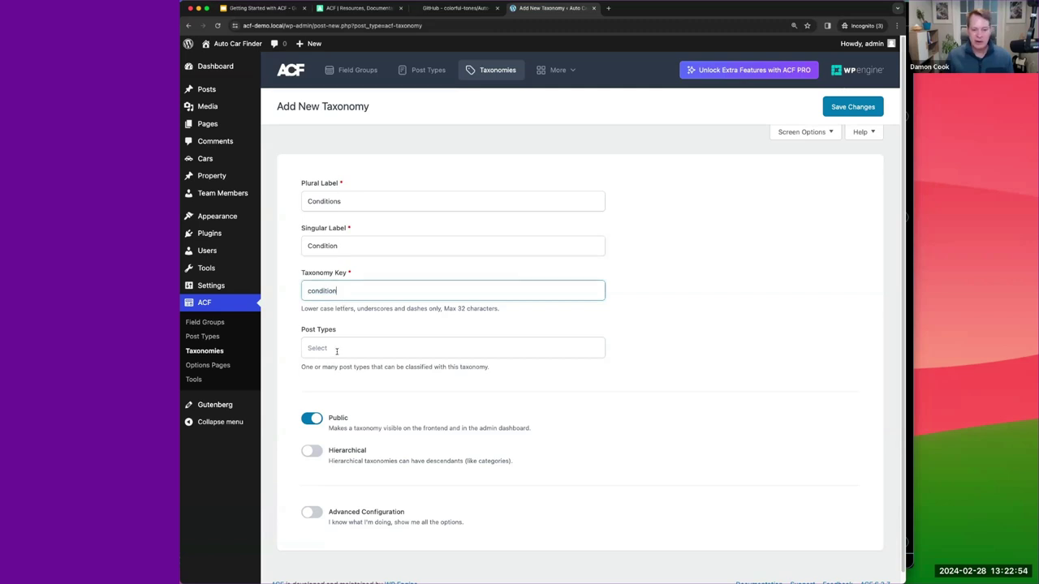
pyautogui.click(333, 351)
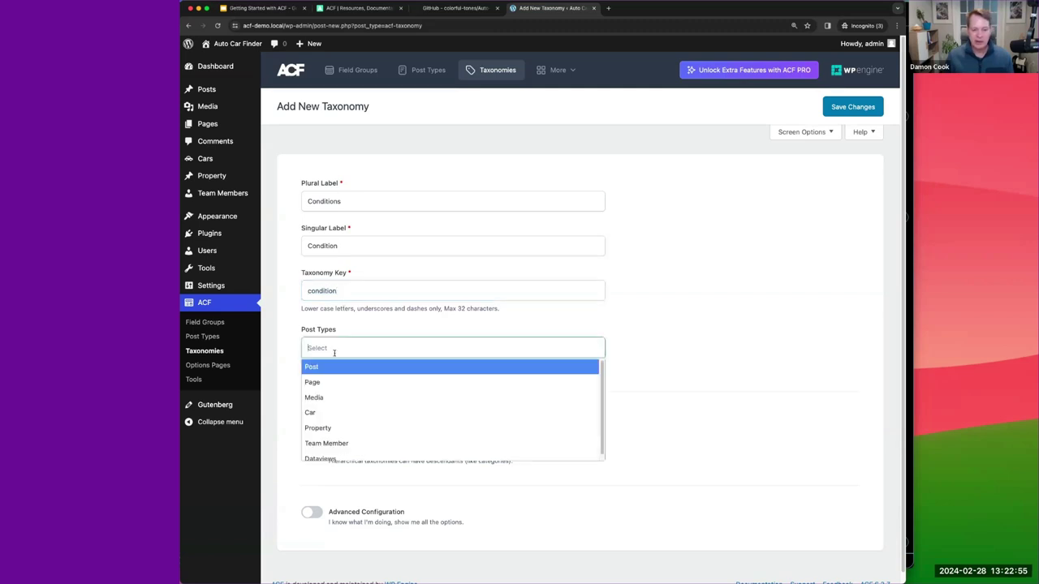
pyautogui.click(322, 416)
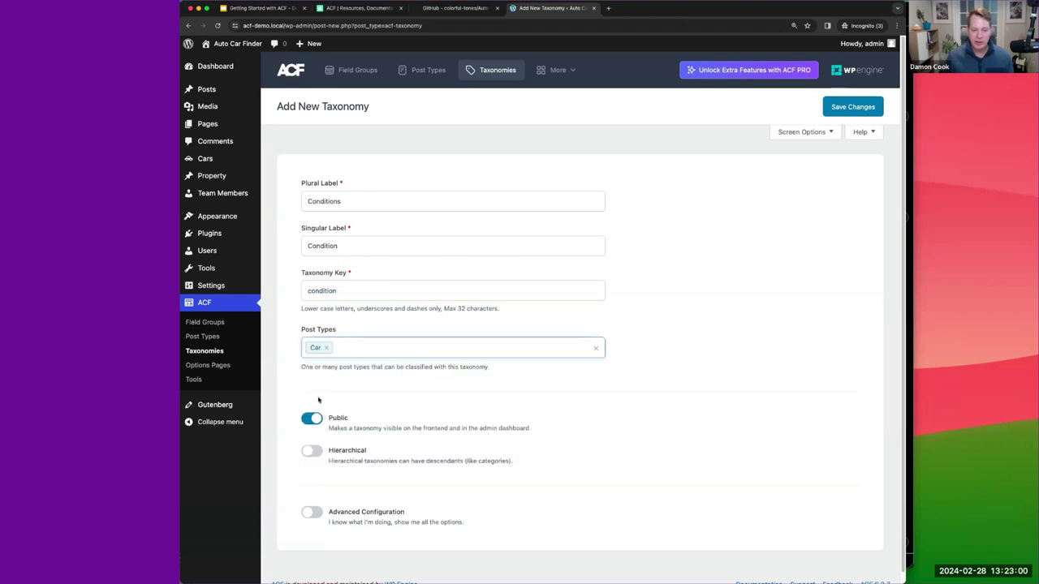
# Step: Enable Advanced Configuration for the taxonomy and review its General, Labels, Visibility, URLs, Permissions and REST API settings
pyautogui.scroll(-1, 388, 333)
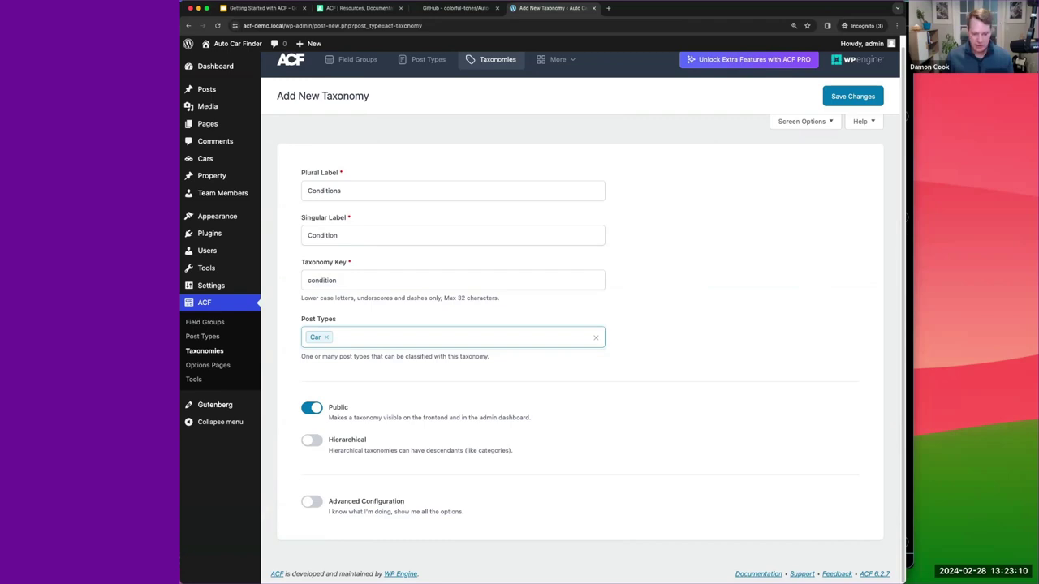
pyautogui.click(313, 501)
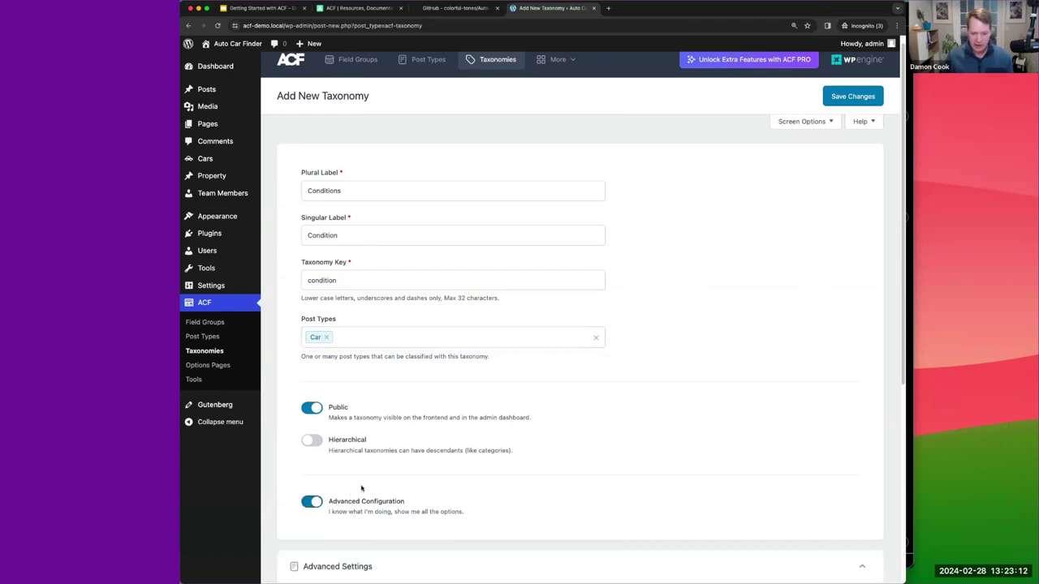
pyautogui.scroll(-3, 365, 487)
pyautogui.scroll(-3, 375, 481)
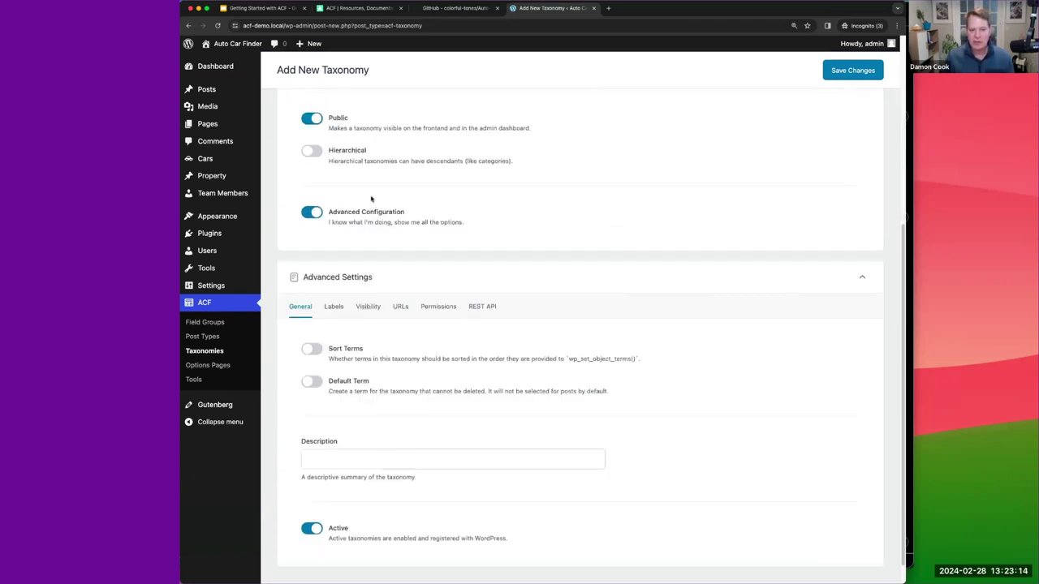
pyautogui.scroll(-1, 336, 303)
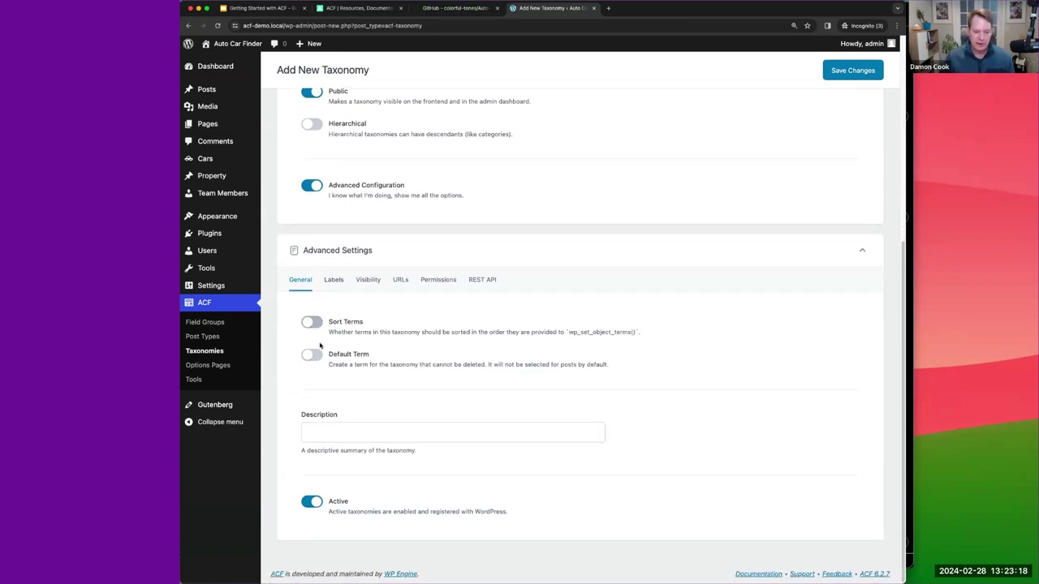
pyautogui.click(334, 280)
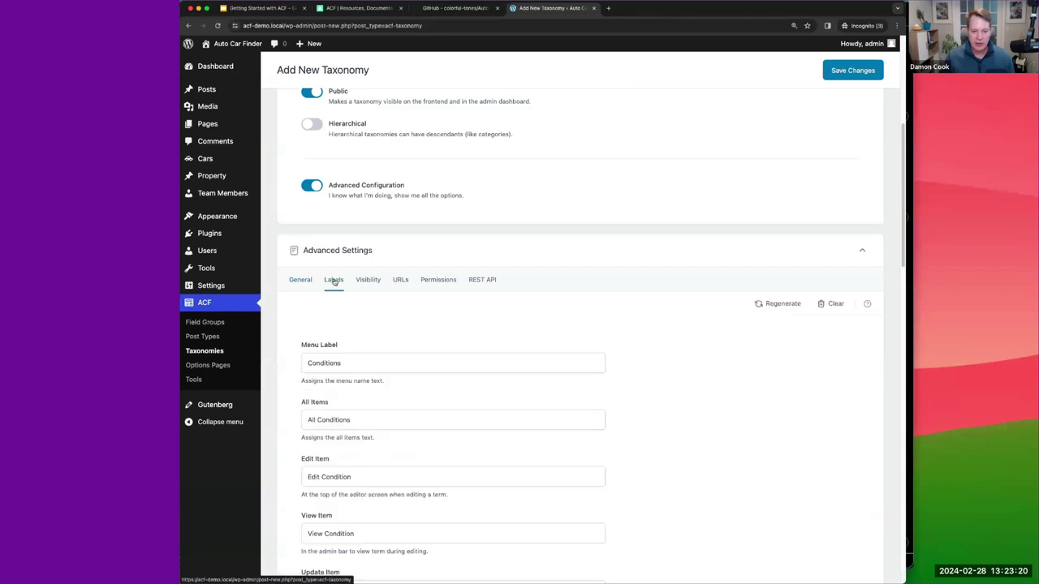
pyautogui.click(378, 279)
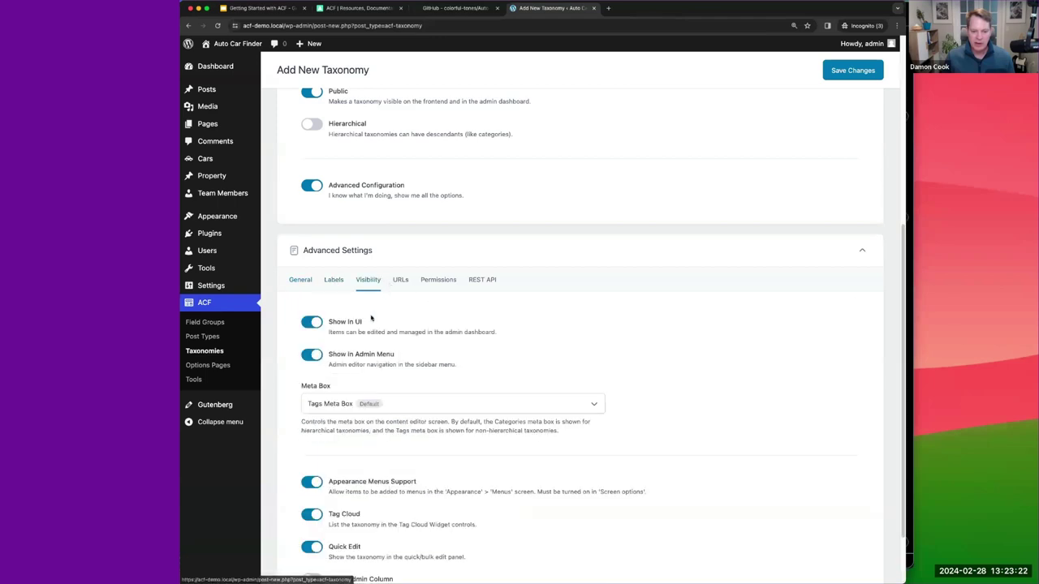
pyautogui.scroll(-2, 622, 360)
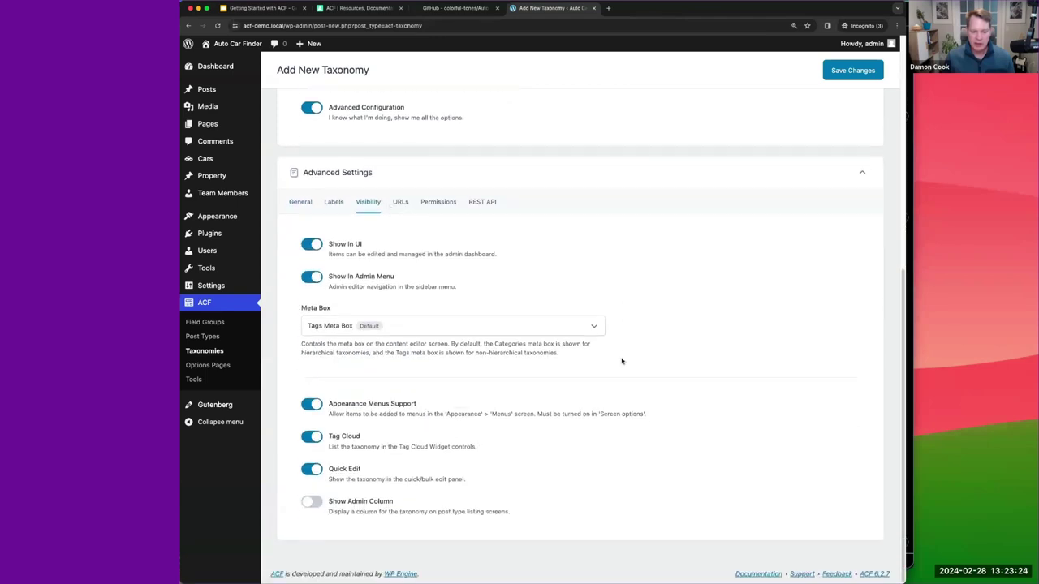
pyautogui.click(400, 202)
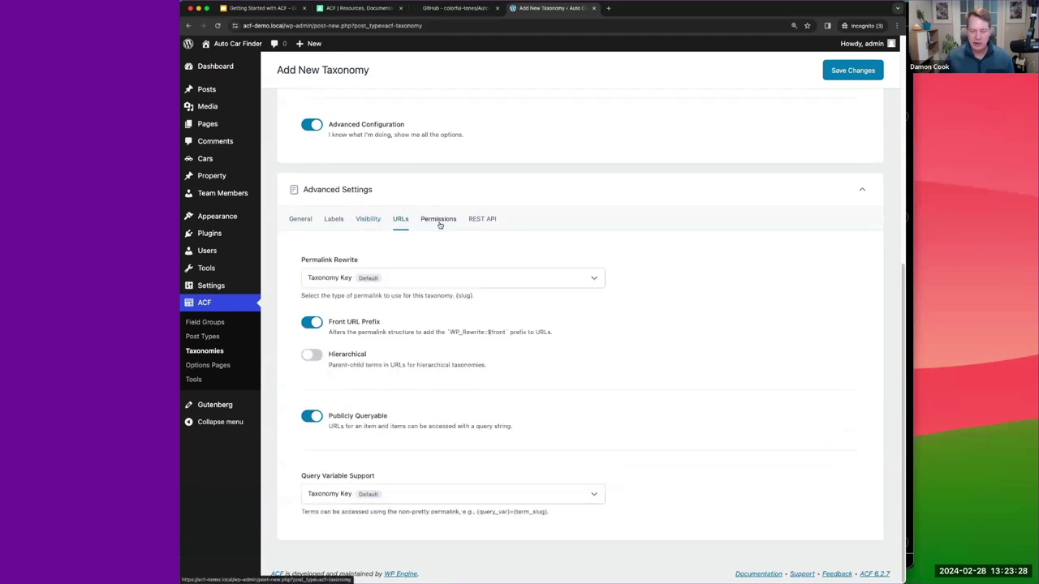
pyautogui.click(438, 220)
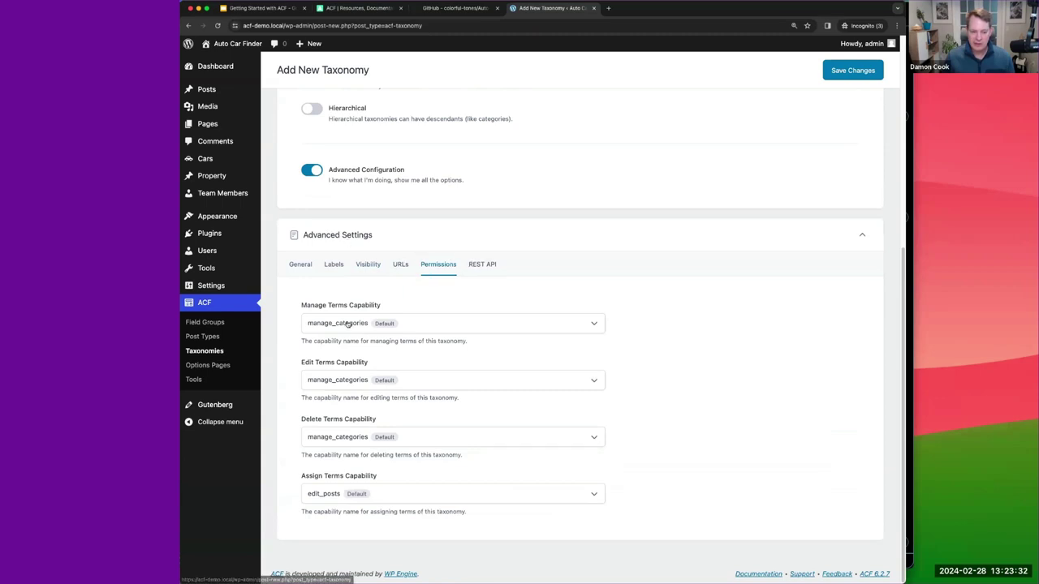
pyautogui.click(480, 266)
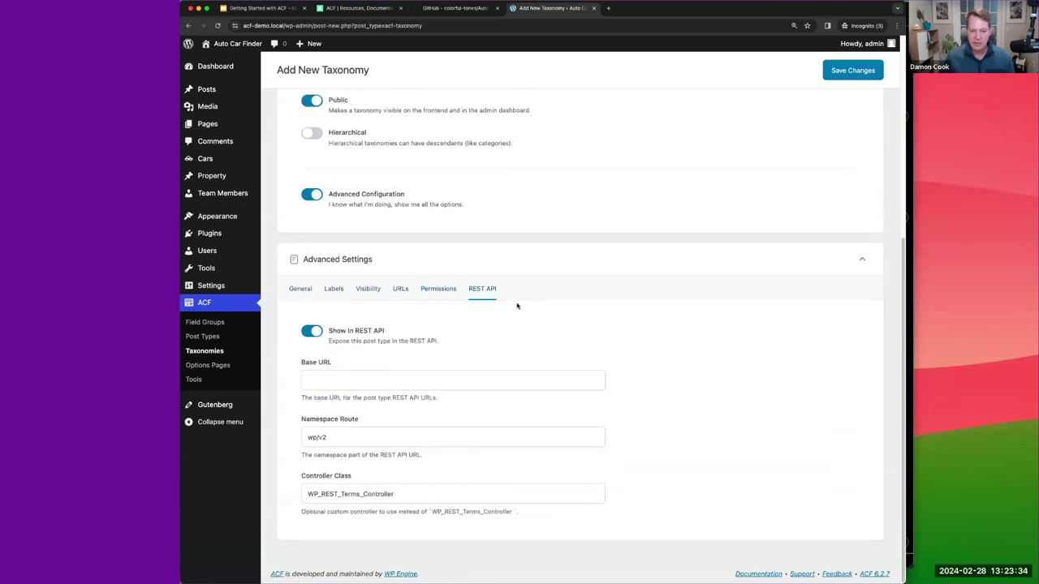
# Step: Try to save the new Conditions taxonomy
pyautogui.scroll(5, 508, 303)
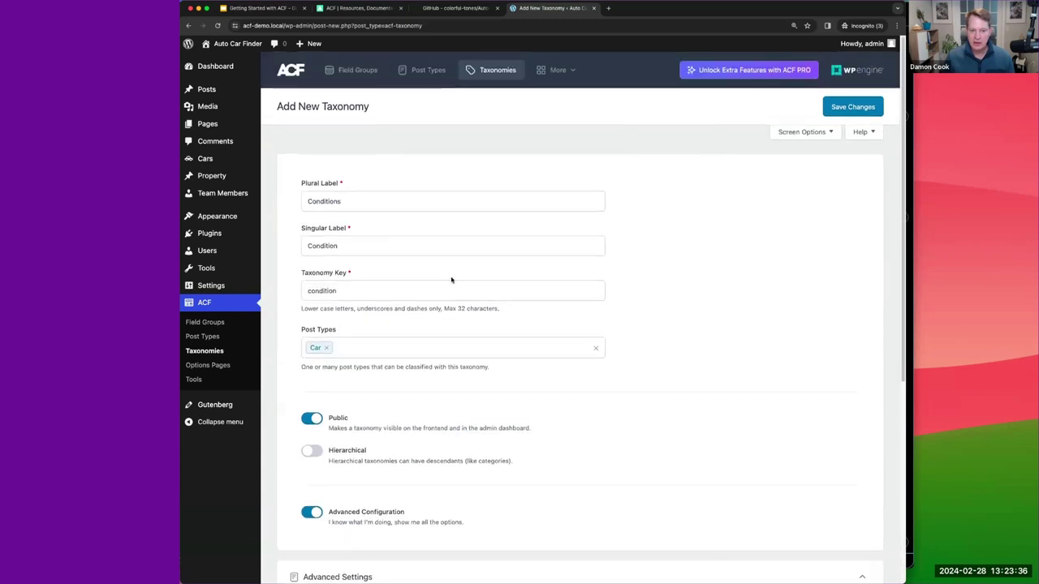
pyautogui.click(852, 106)
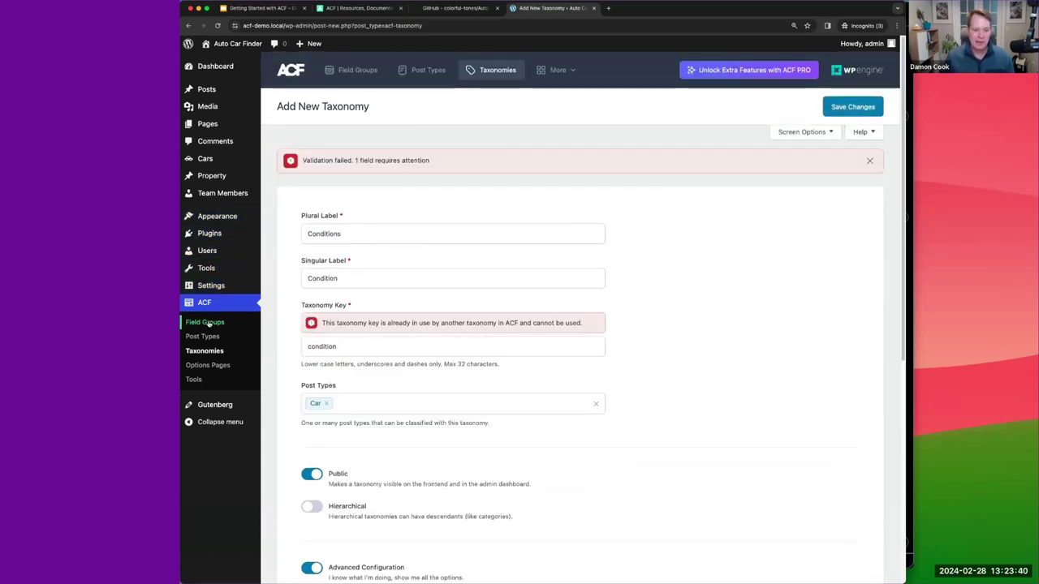
# Step: Switch to VS Code and delete all JSON files in acf-json/field-groups, from contact-info.json through vehicle-details.json, keeping .gitkeep
pyautogui.press('super+Tab')
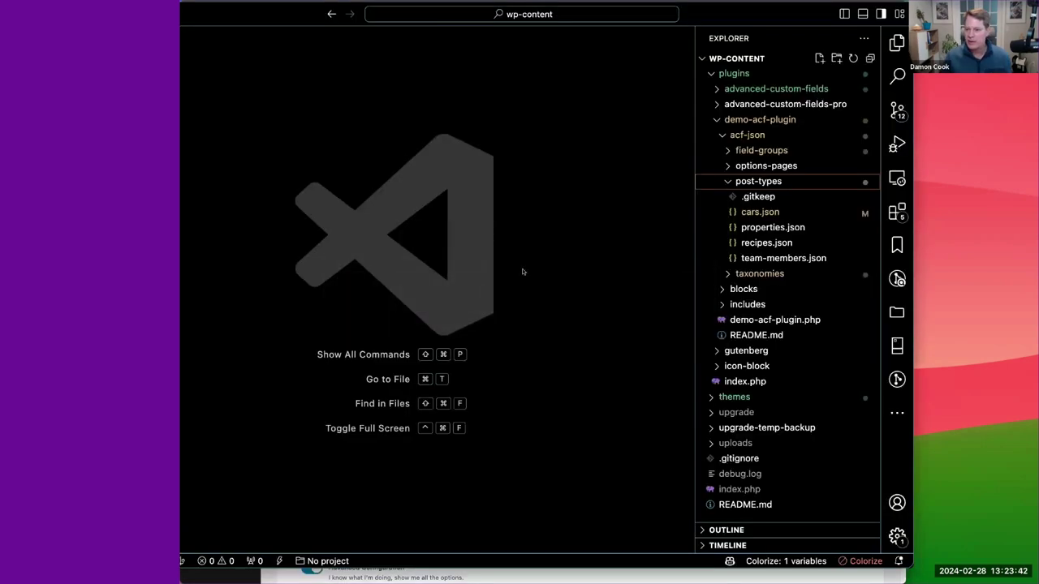
pyautogui.click(727, 150)
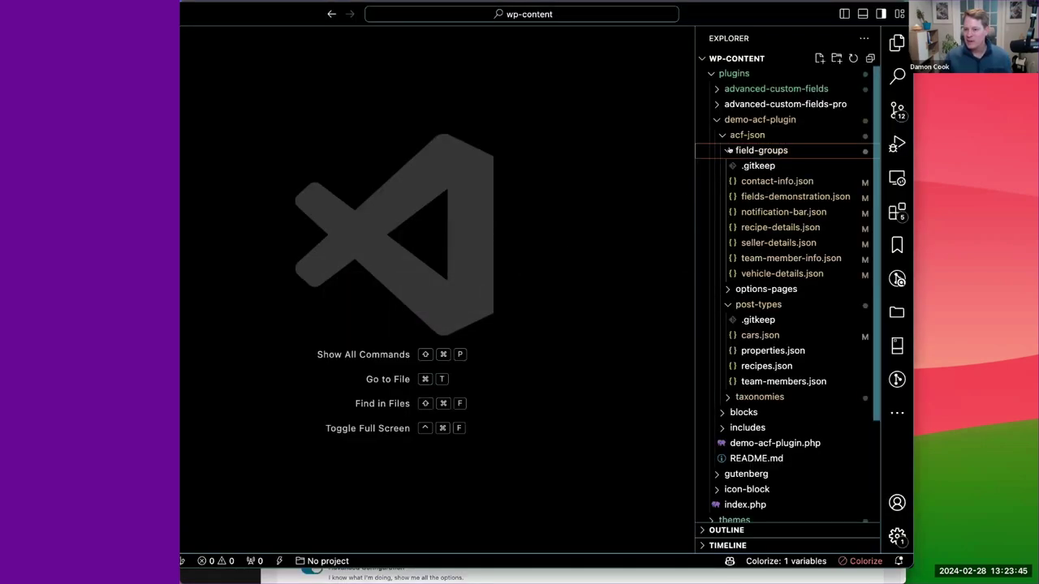
pyautogui.click(753, 182)
pyautogui.rightClick(757, 274)
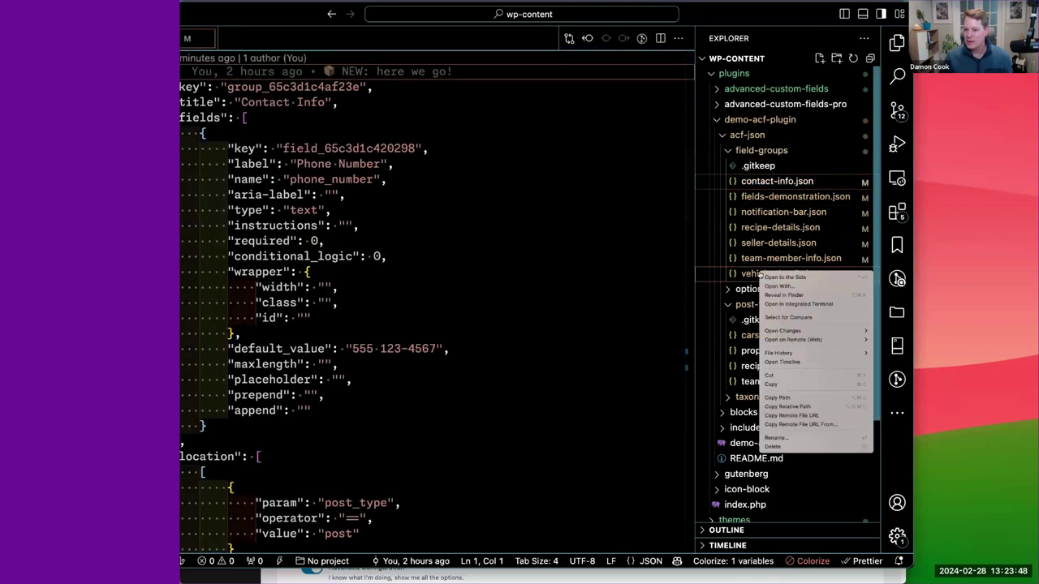
pyautogui.click(752, 277)
pyautogui.keyDown('shift'); pyautogui.click(751, 276); pyautogui.keyUp('shift')
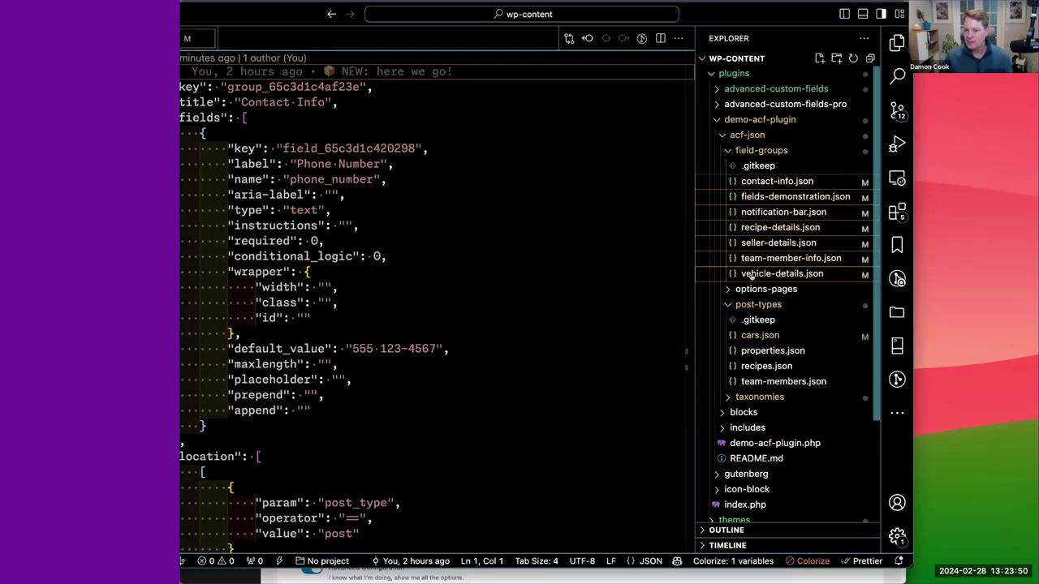
pyautogui.rightClick(753, 276)
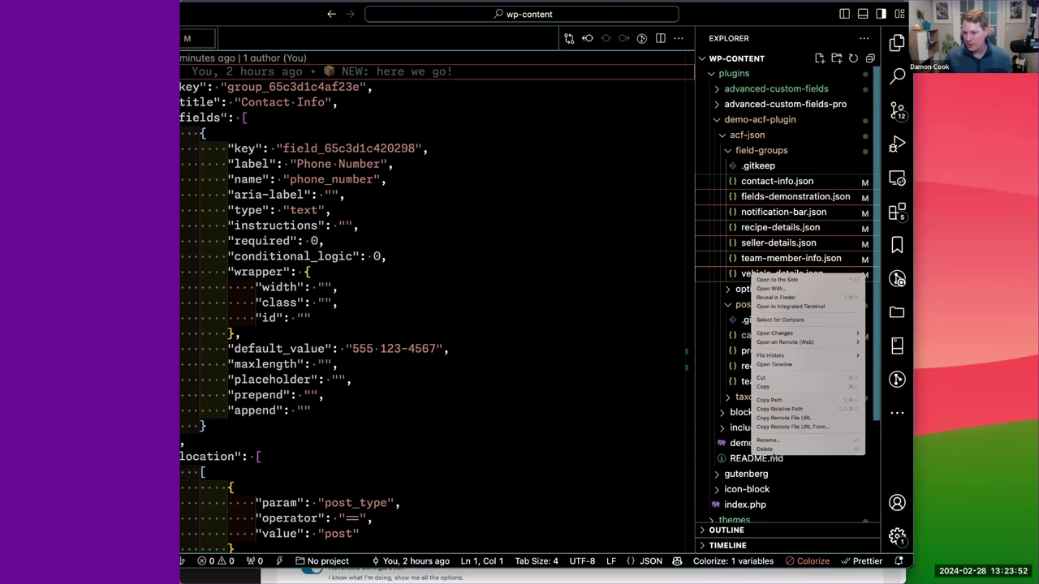
pyautogui.click(765, 448)
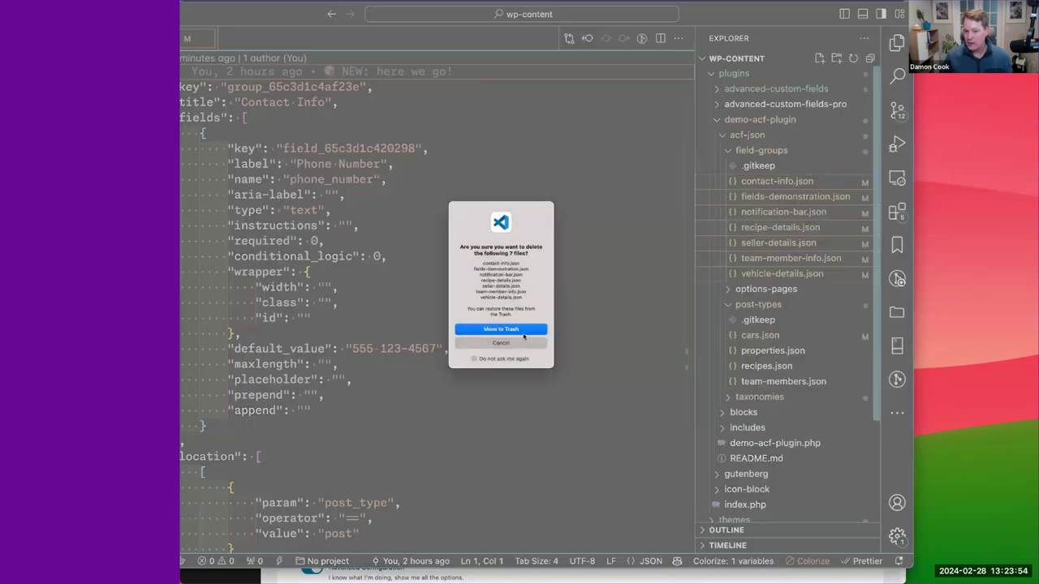
pyautogui.click(524, 331)
# Step: Delete auto-manufacturers.json, conditions.json, models.json and roles.json from the acf-json/taxonomies folder
pyautogui.click(724, 152)
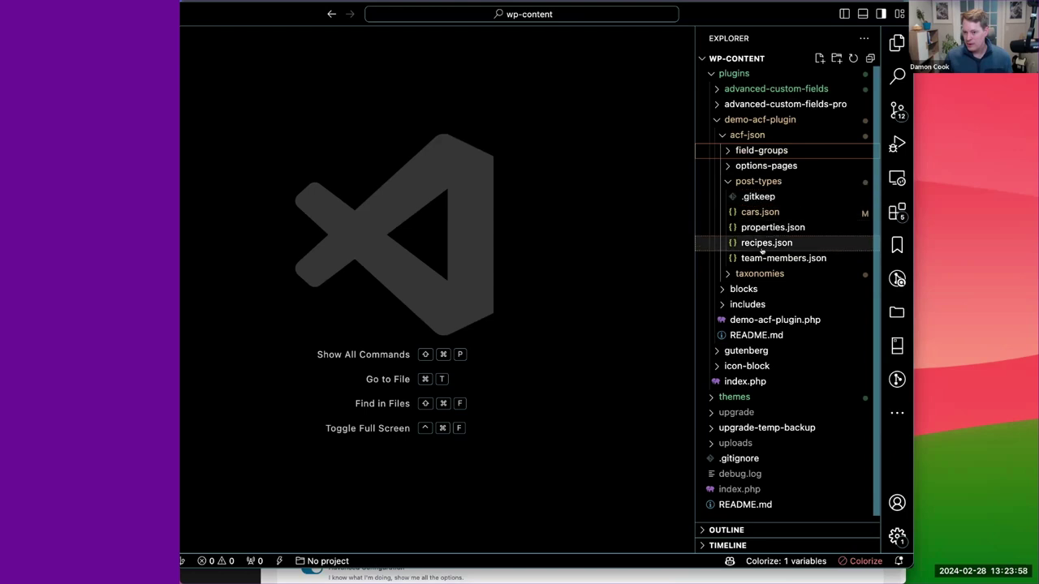
pyautogui.click(727, 276)
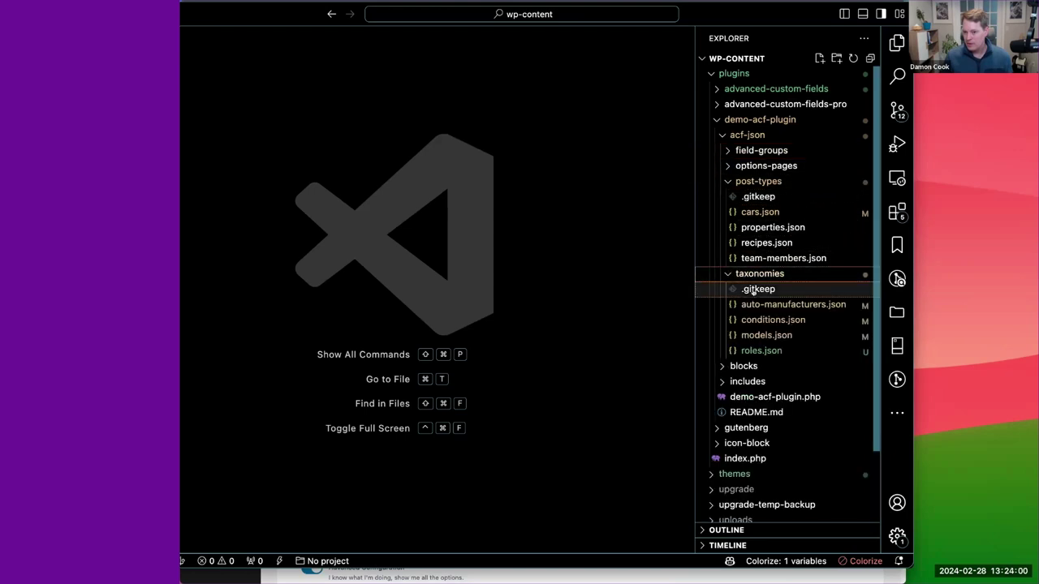
pyautogui.click(759, 304)
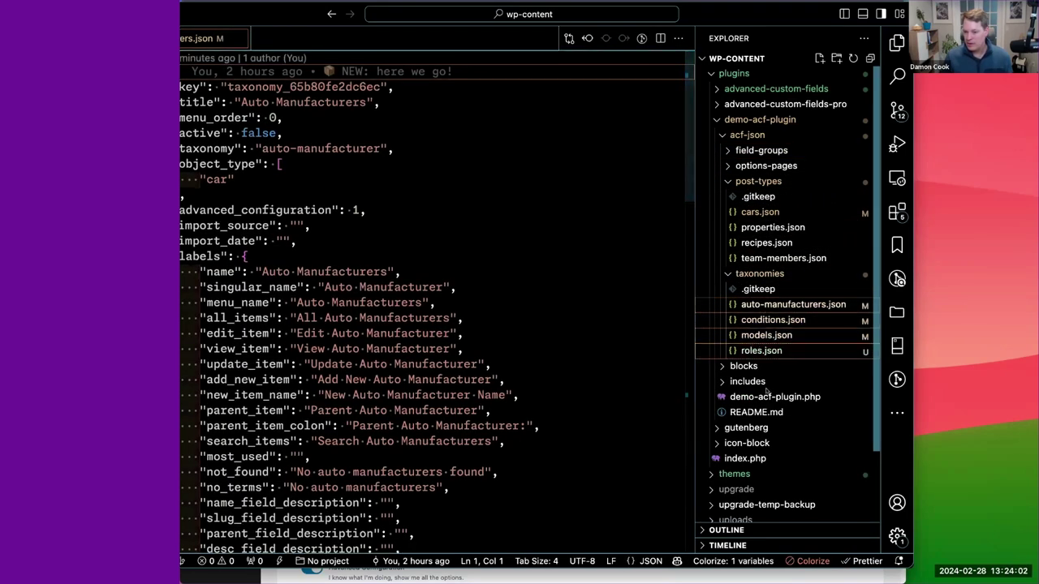
pyautogui.rightClick(760, 349)
pyautogui.click(696, 387)
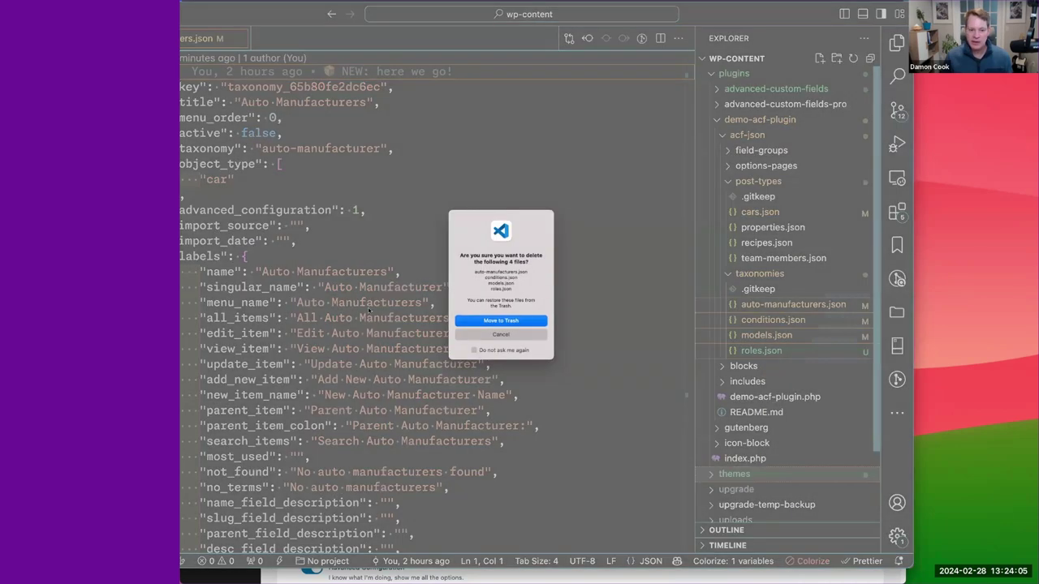
pyautogui.click(524, 323)
# Step: Switch back to Chrome, open the ACF taxonomies list in a new tab, and permanently delete all trashed taxonomies
pyautogui.press('super+Tab')
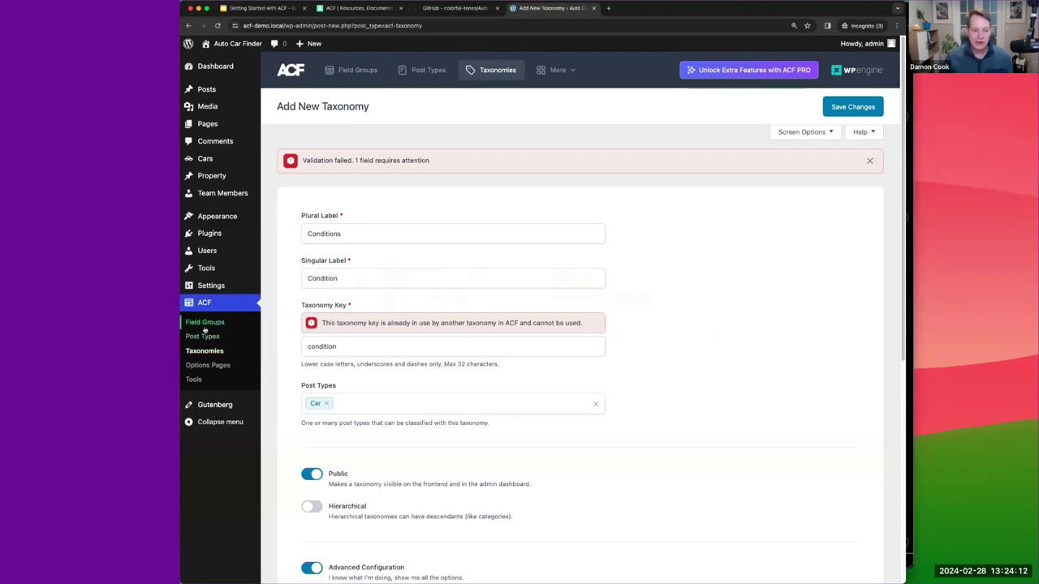
pyautogui.keyDown('super'); pyautogui.click(205, 351); pyautogui.keyUp('super')
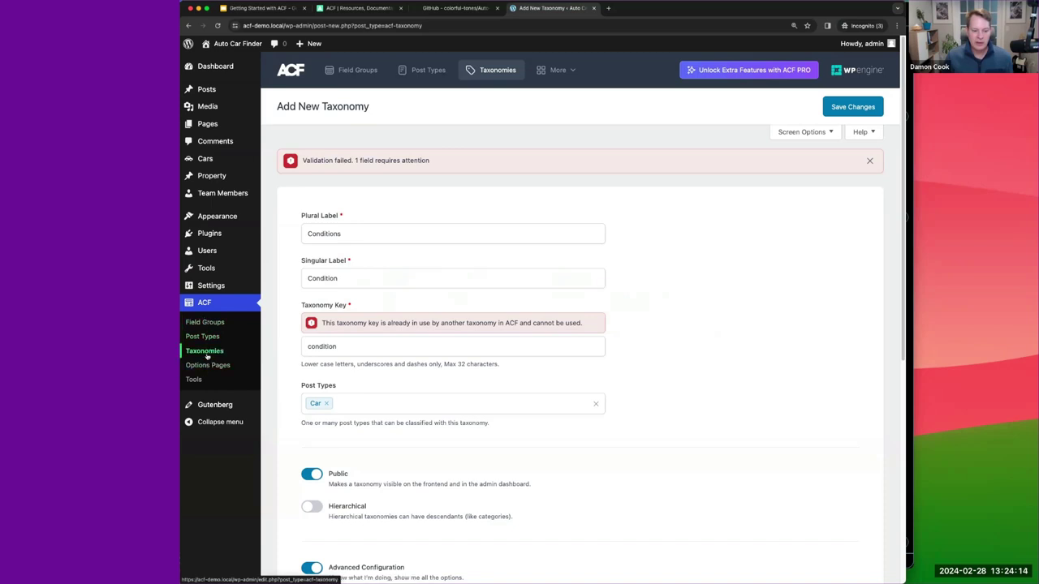
pyautogui.click(626, 10)
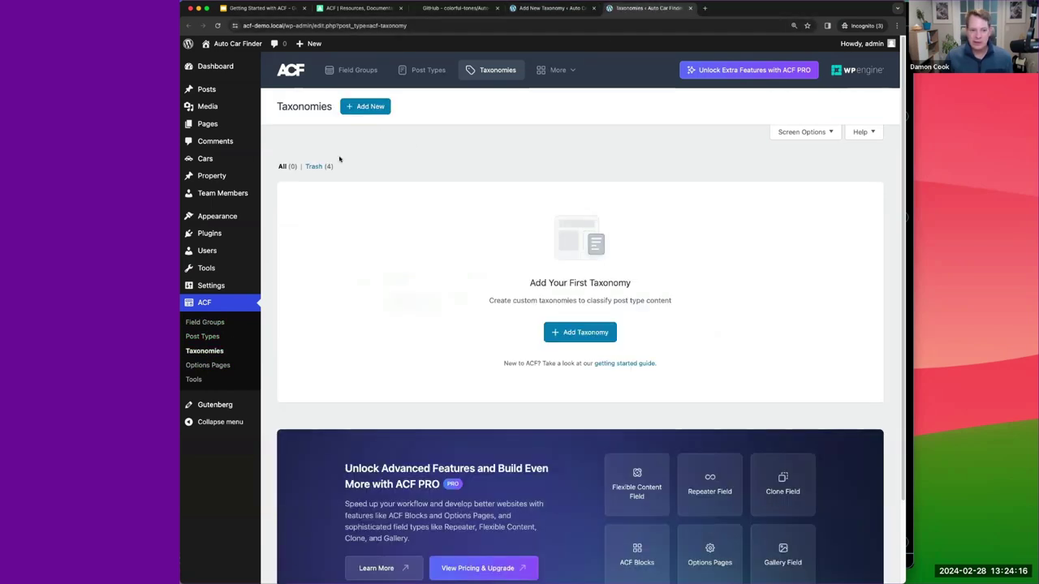
pyautogui.click(317, 166)
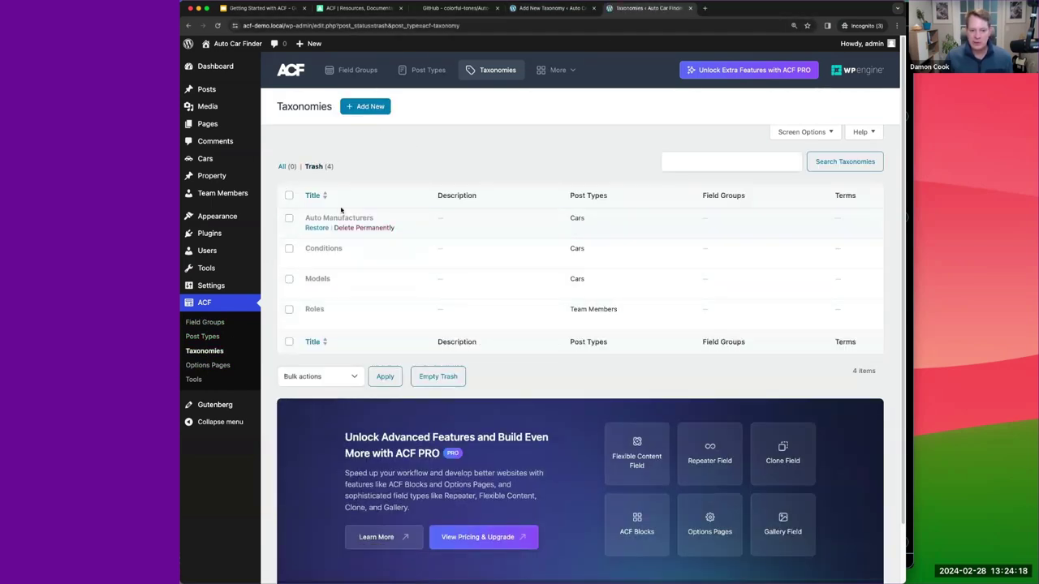
pyautogui.click(424, 381)
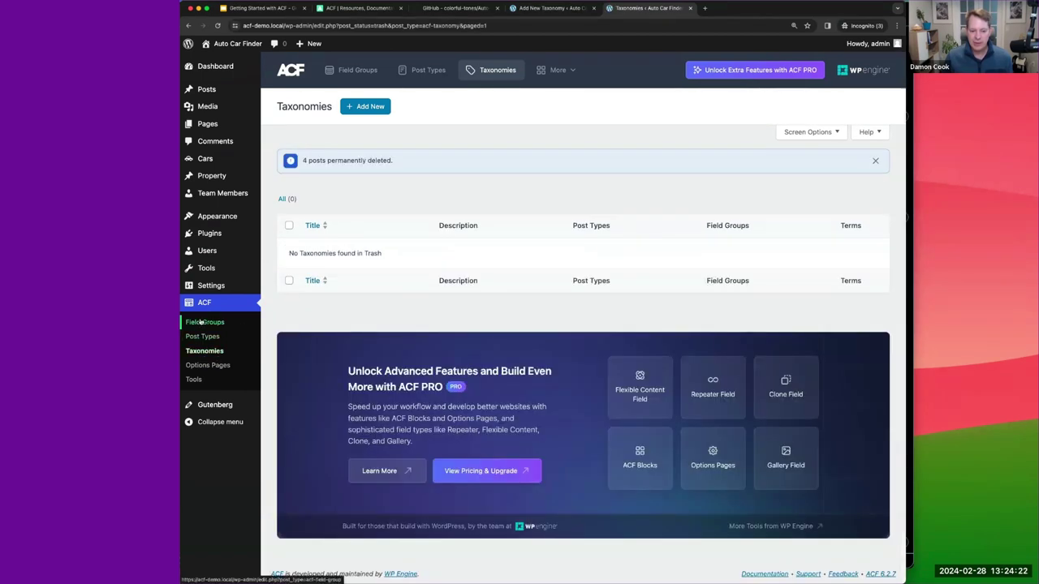
# Step: Permanently delete all trashed ACF field groups and return to the taxonomies list
pyautogui.click(204, 323)
pyautogui.click(319, 166)
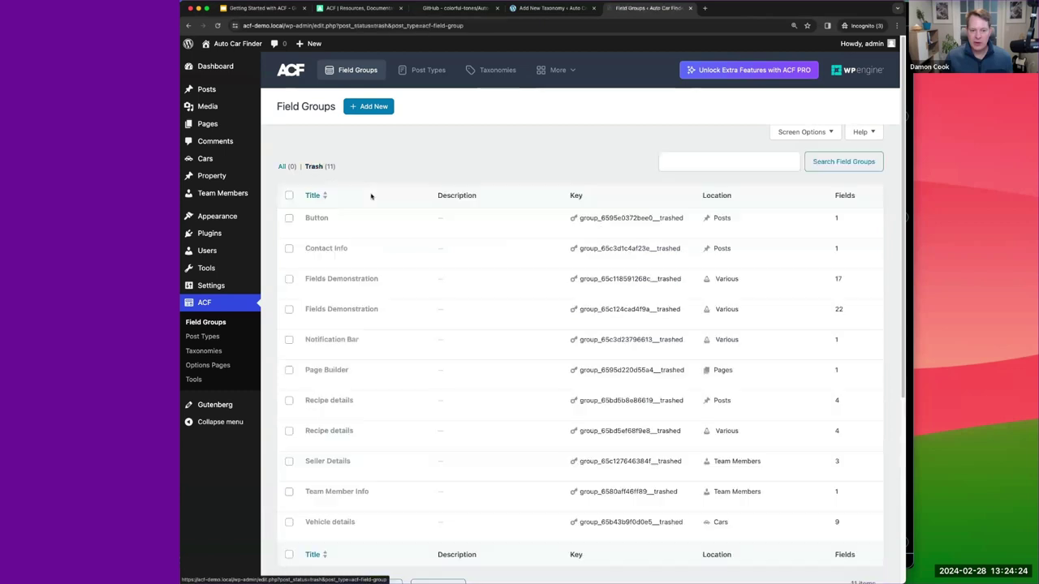
pyautogui.scroll(-5, 427, 320)
pyautogui.click(426, 366)
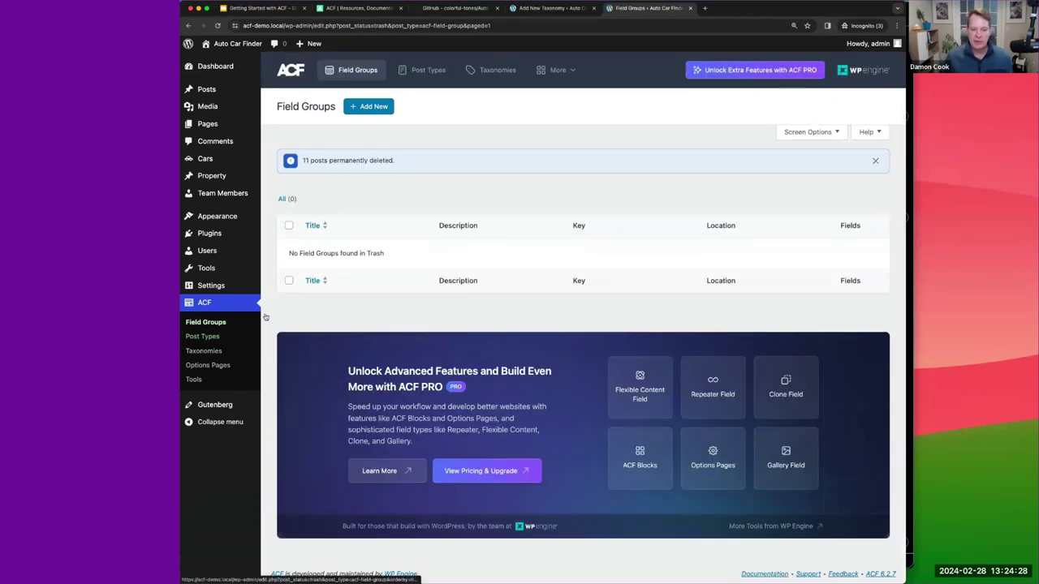
pyautogui.click(213, 350)
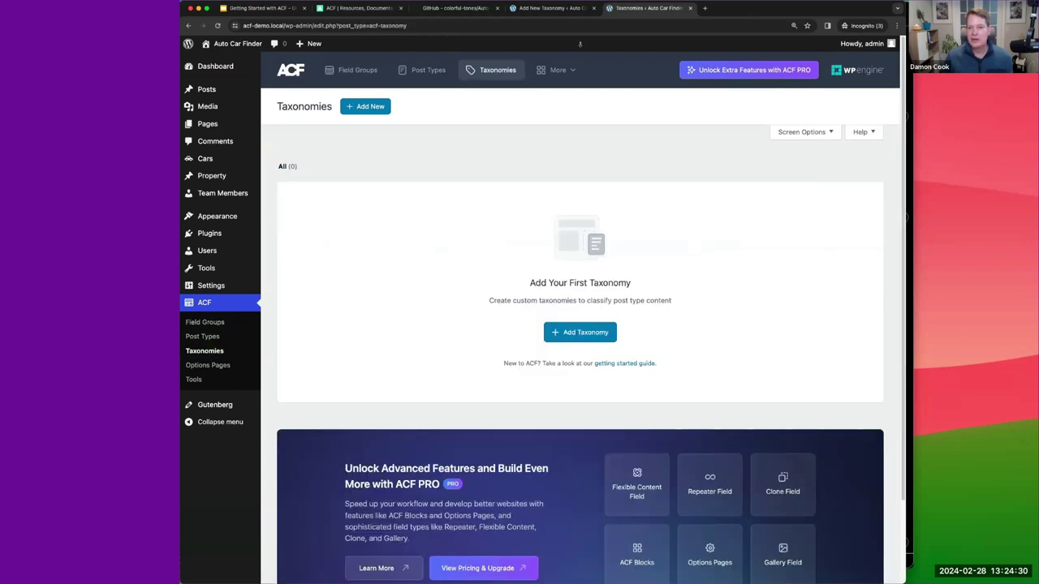
# Step: Save the Conditions taxonomy for the Car post type and return to the ACF taxonomies list
pyautogui.click(689, 9)
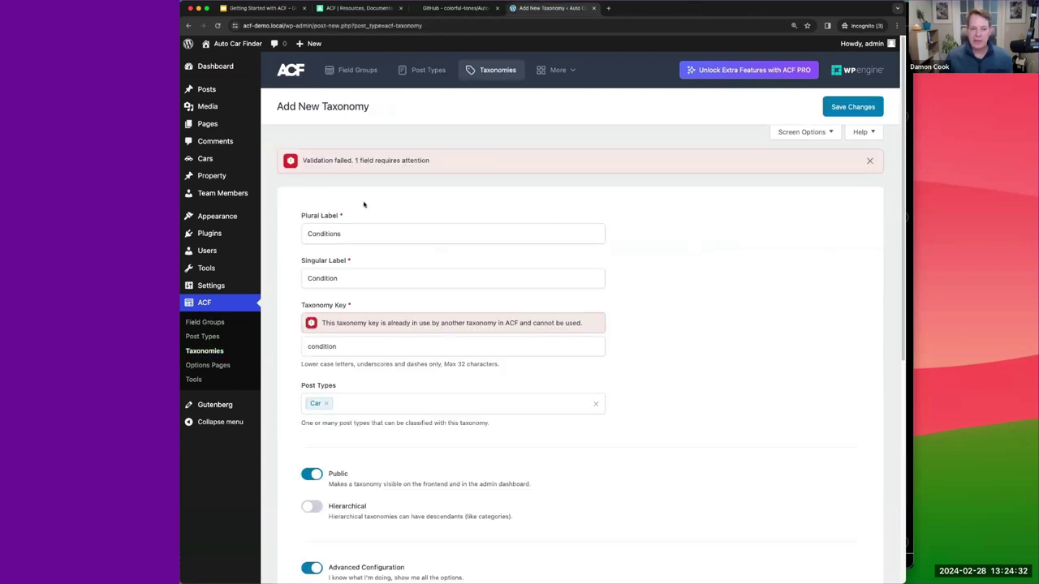
pyautogui.click(853, 106)
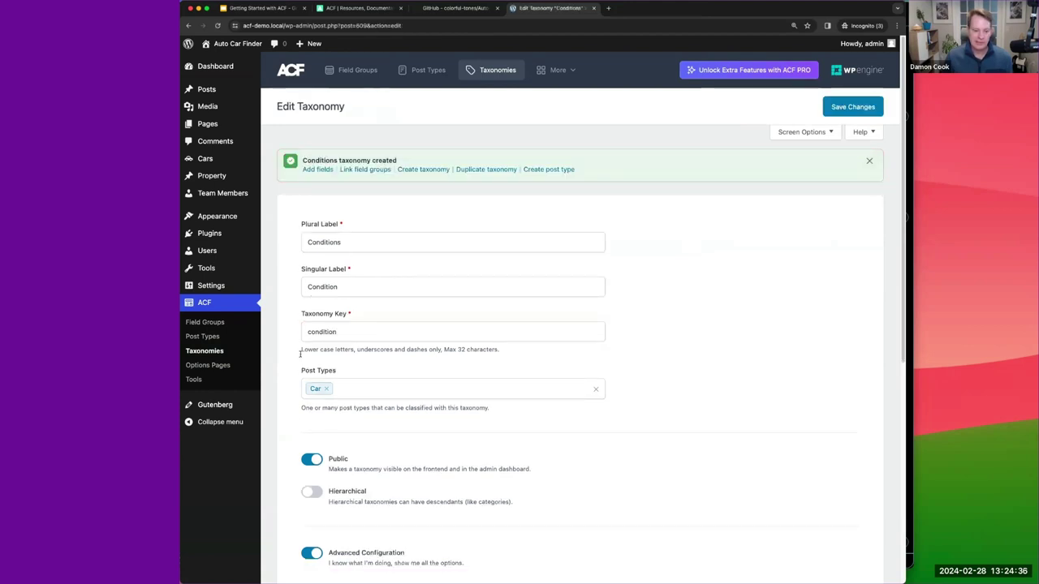
pyautogui.scroll(-10, 299, 354)
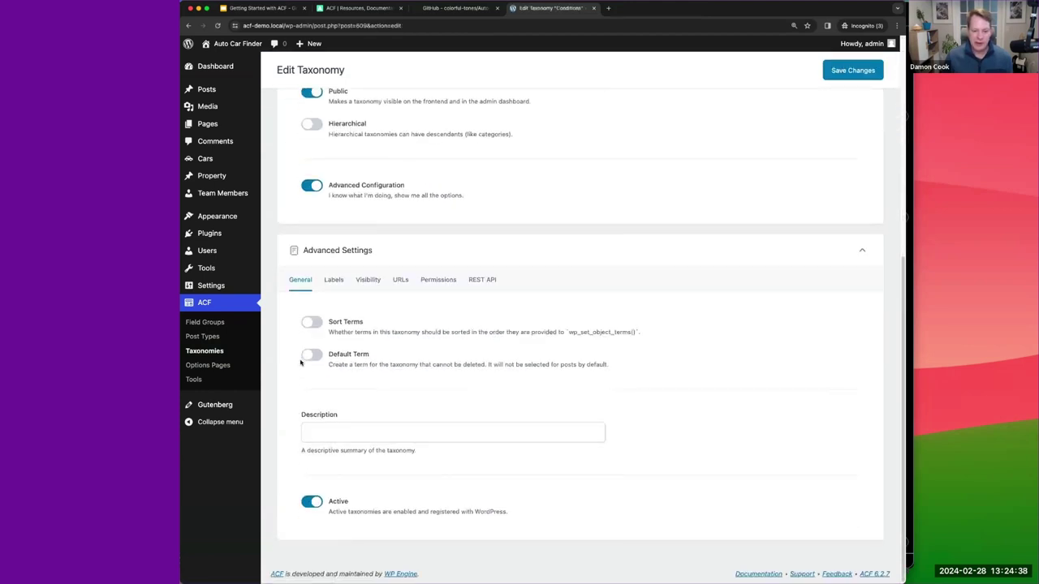
pyautogui.click(213, 350)
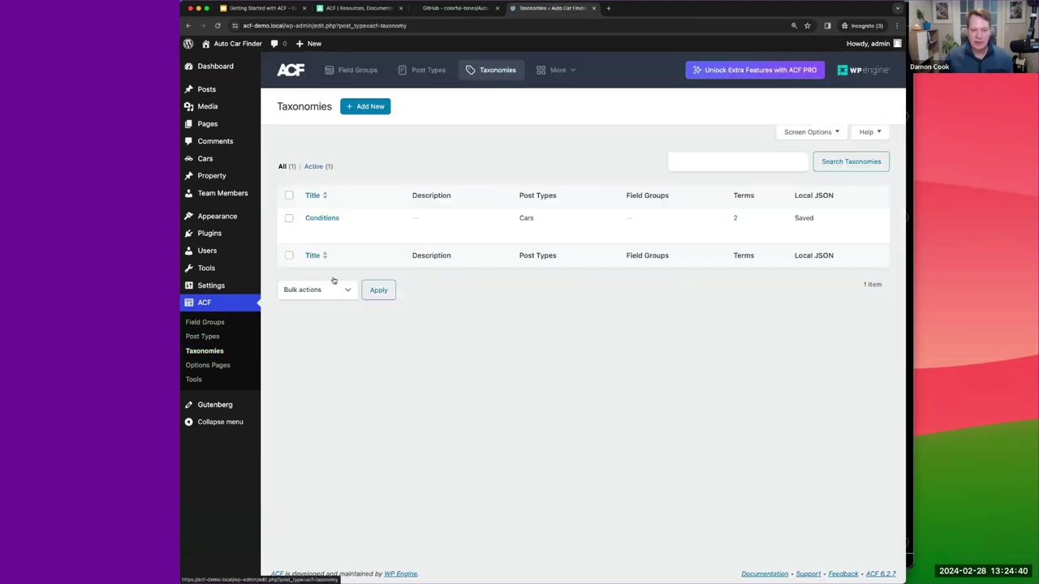
# Step: Open the Conditions terms page under Cars to review its existing terms
pyautogui.moveTo(320, 224)
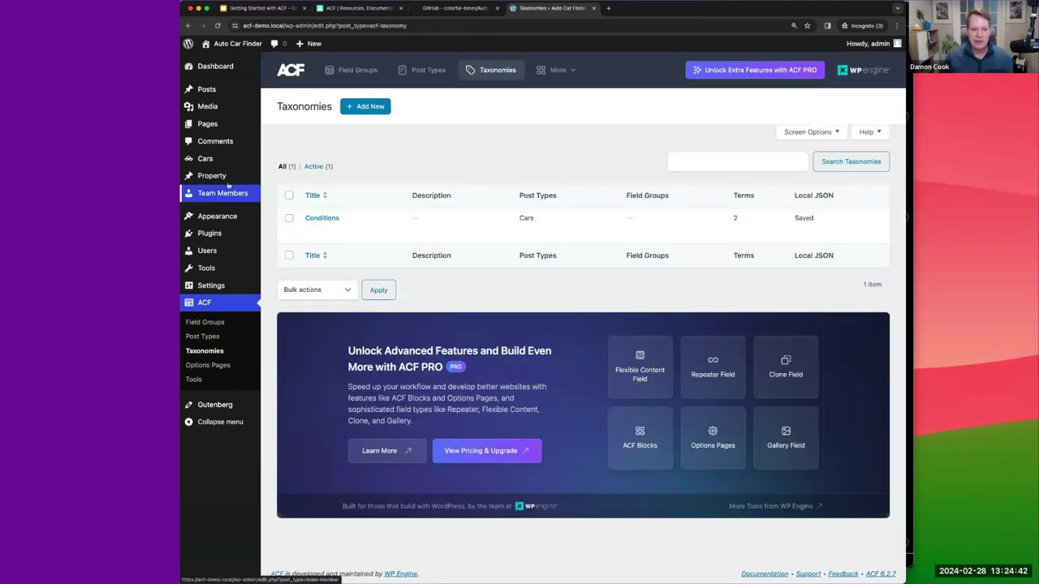
pyautogui.moveTo(206, 158)
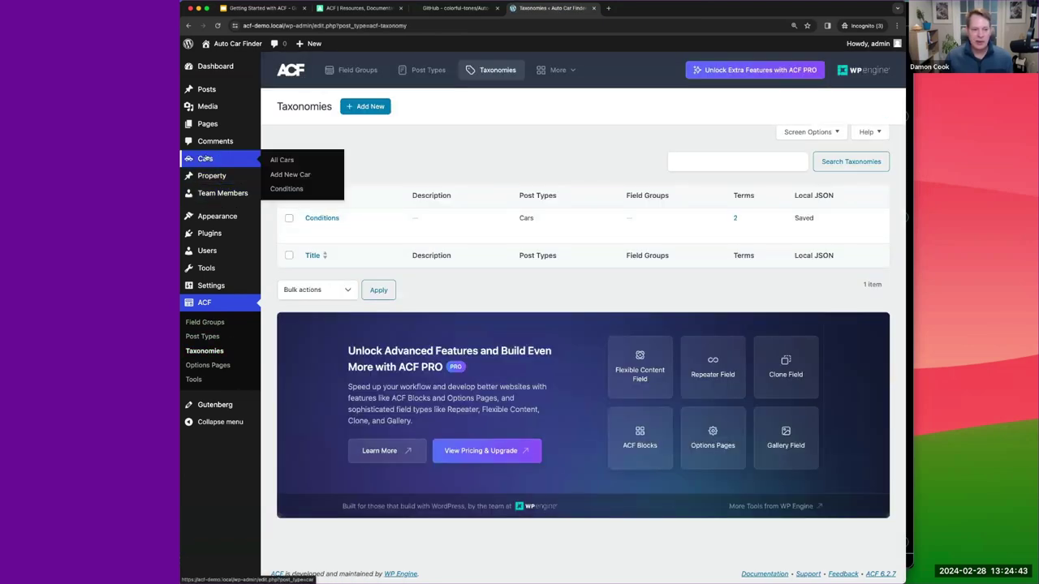
pyautogui.click(294, 190)
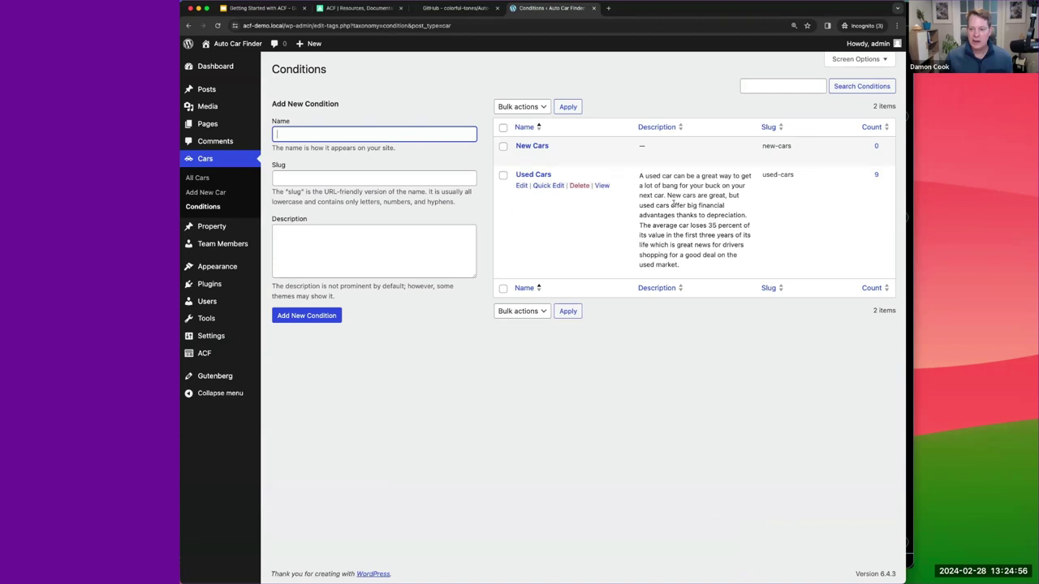
# Step: Start a new taxonomy in ACF and set its plural label to Auto Manufacturers
pyautogui.moveTo(209, 318)
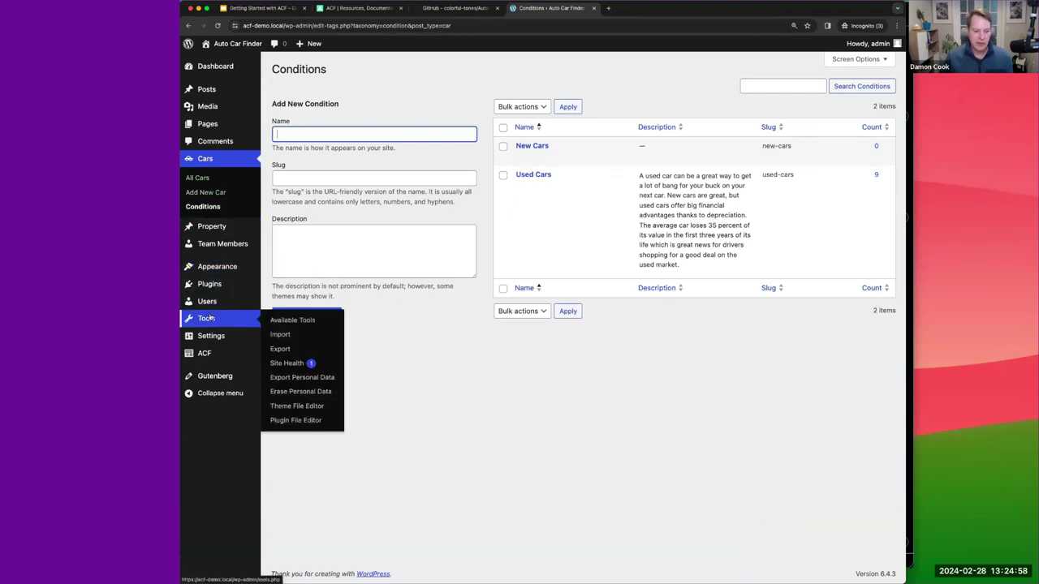
pyautogui.moveTo(211, 354)
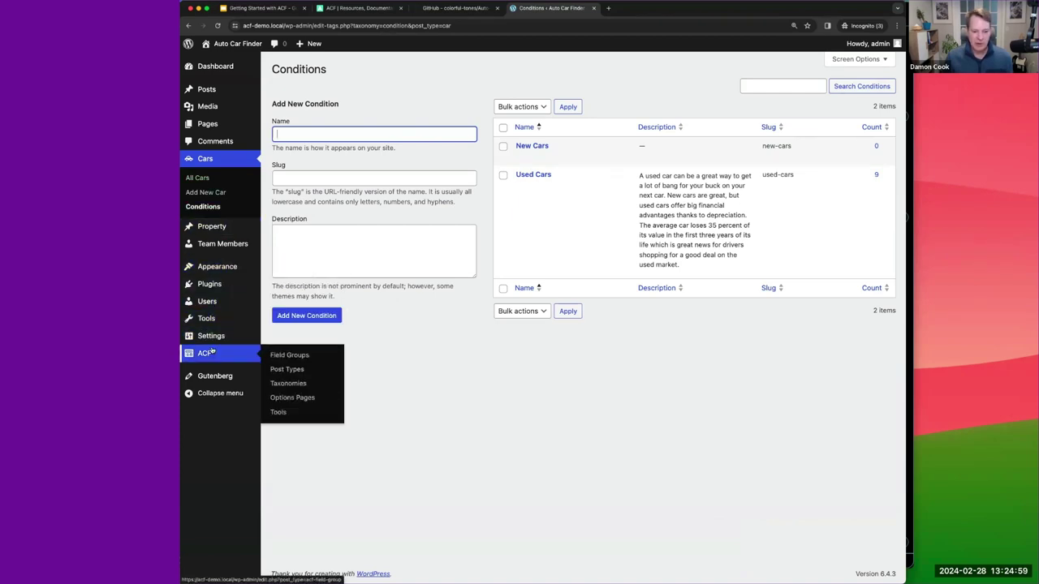
pyautogui.click(287, 383)
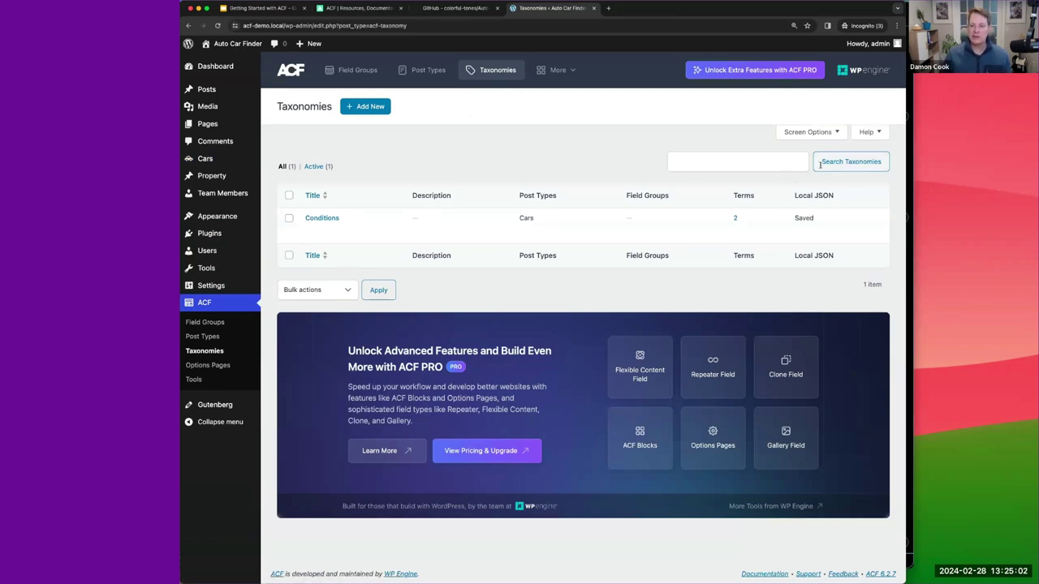
pyautogui.click(352, 113)
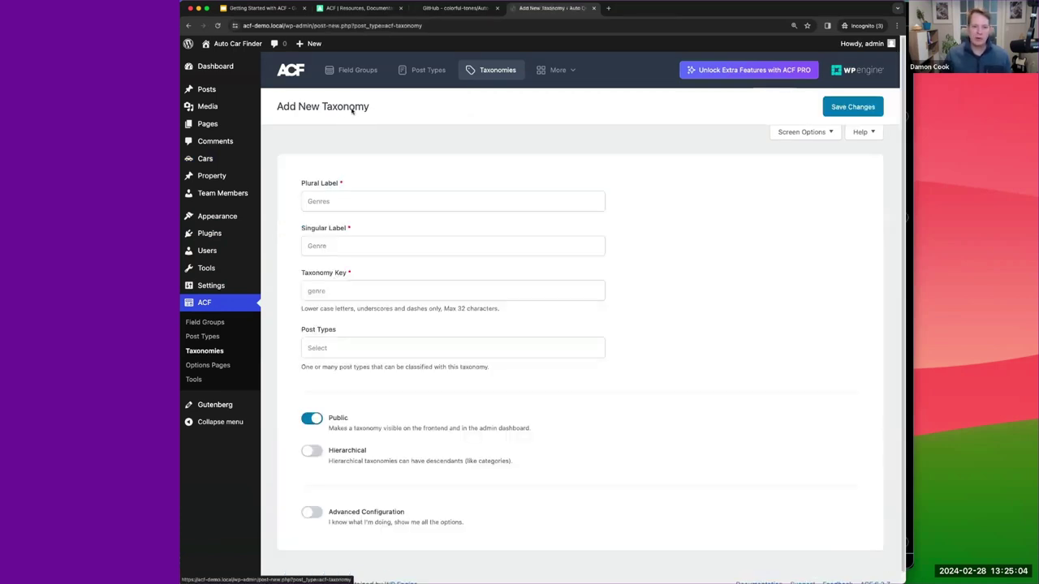
pyautogui.click(352, 202)
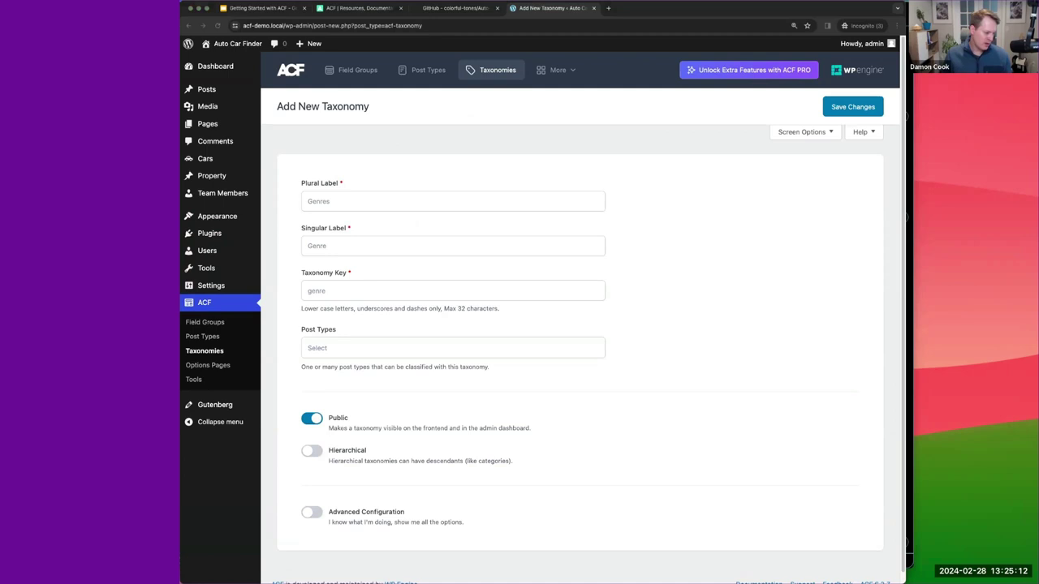
pyautogui.click(401, 198)
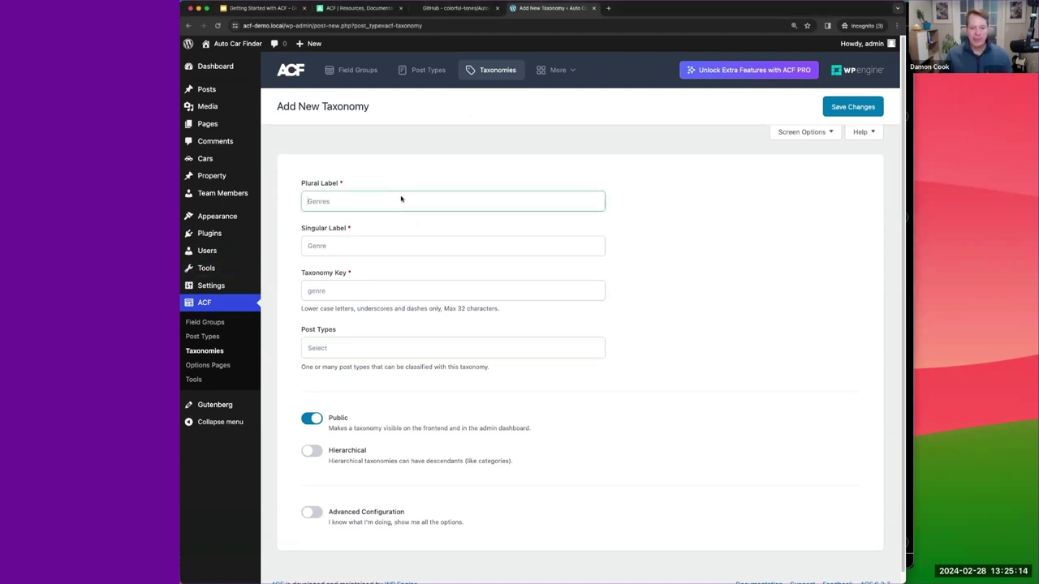
pyautogui.write('Auto Manufacturers')
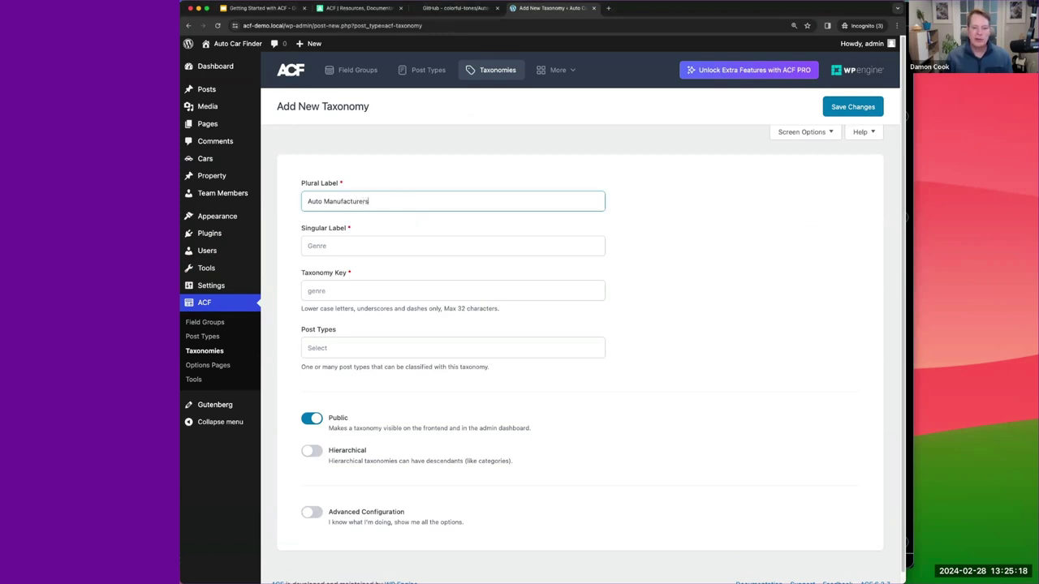
# Step: Set the new taxonomy's singular label to Auto Manufacturer
pyautogui.press('Tab')
pyautogui.write('Au')
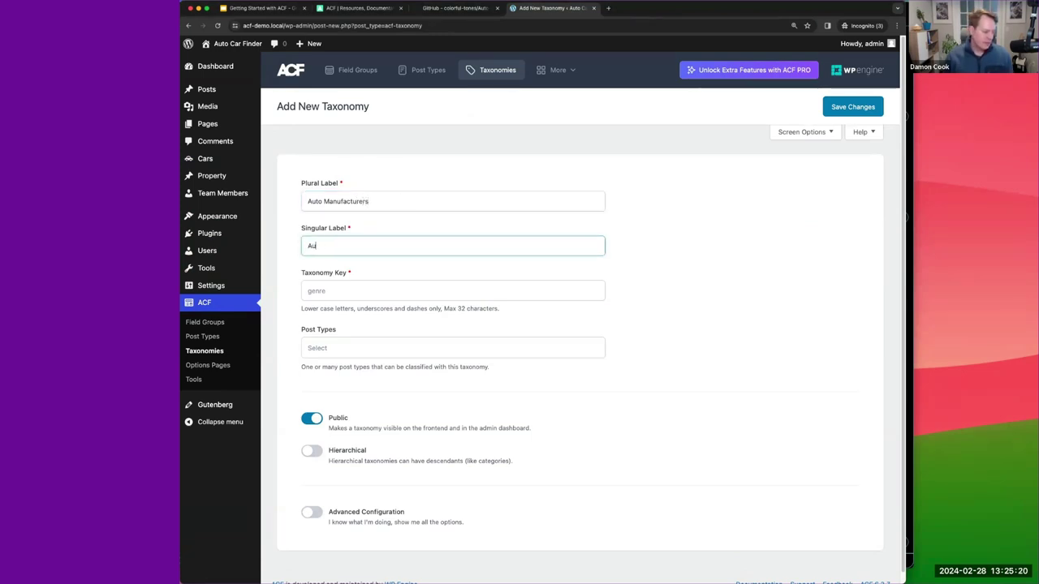
pyautogui.tripleClick(401, 200)
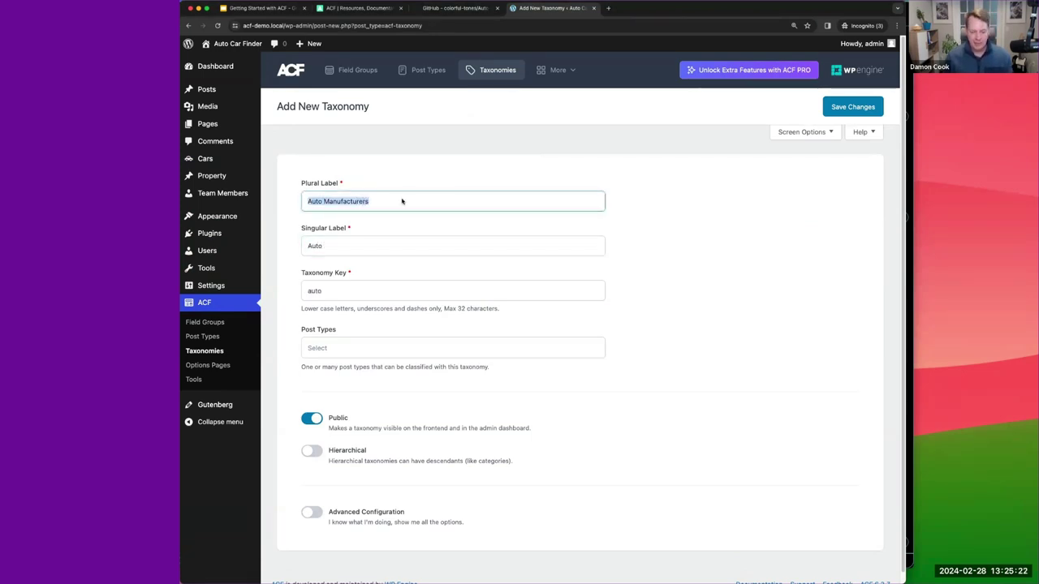
pyautogui.click(379, 243)
pyautogui.tripleClick(379, 242)
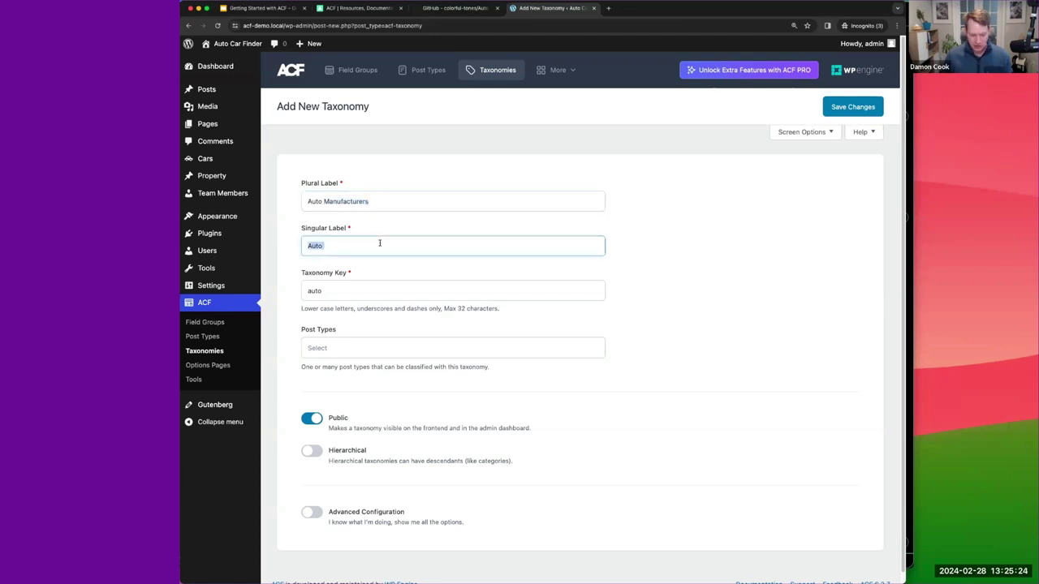
pyautogui.write('Auto Manufacturers')
pyautogui.press('BackSpace')
# Step: Set the taxonomy key to auto-manufacture and assign the taxonomy to the Car post type
pyautogui.click(356, 289)
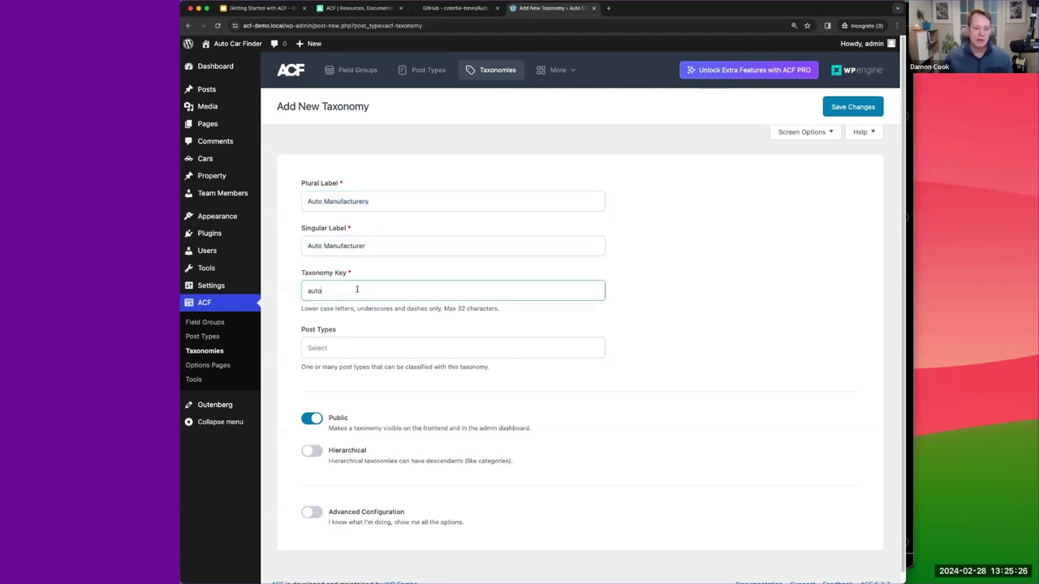
pyautogui.write('-man')
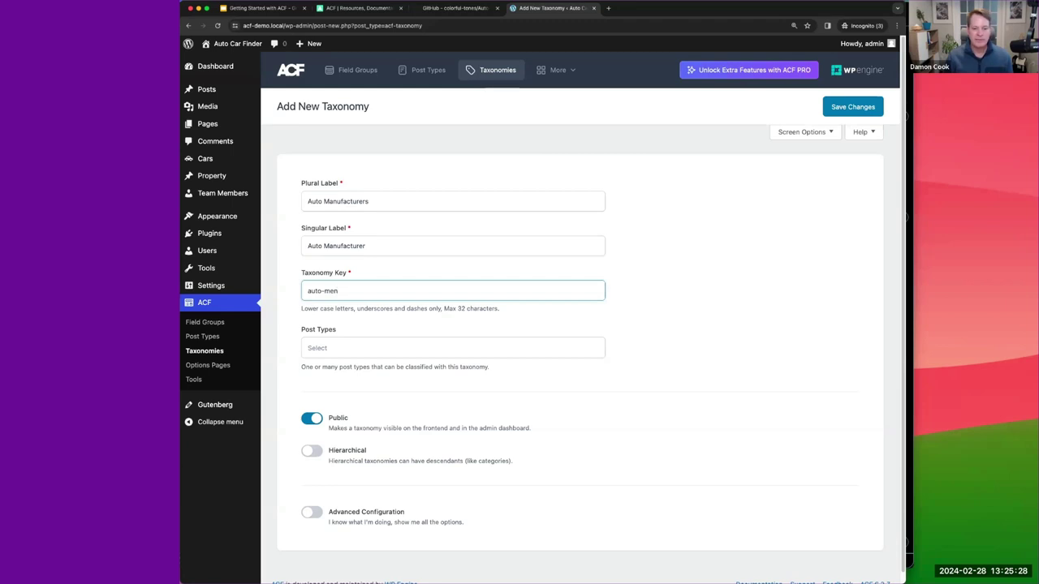
pyautogui.write('nufacture')
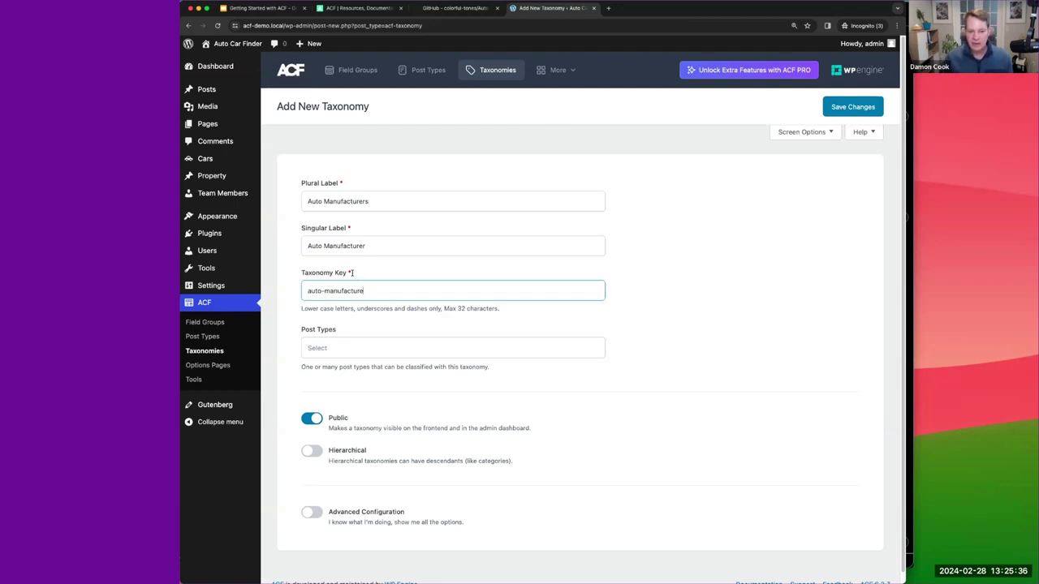
pyautogui.click(309, 350)
pyautogui.click(319, 414)
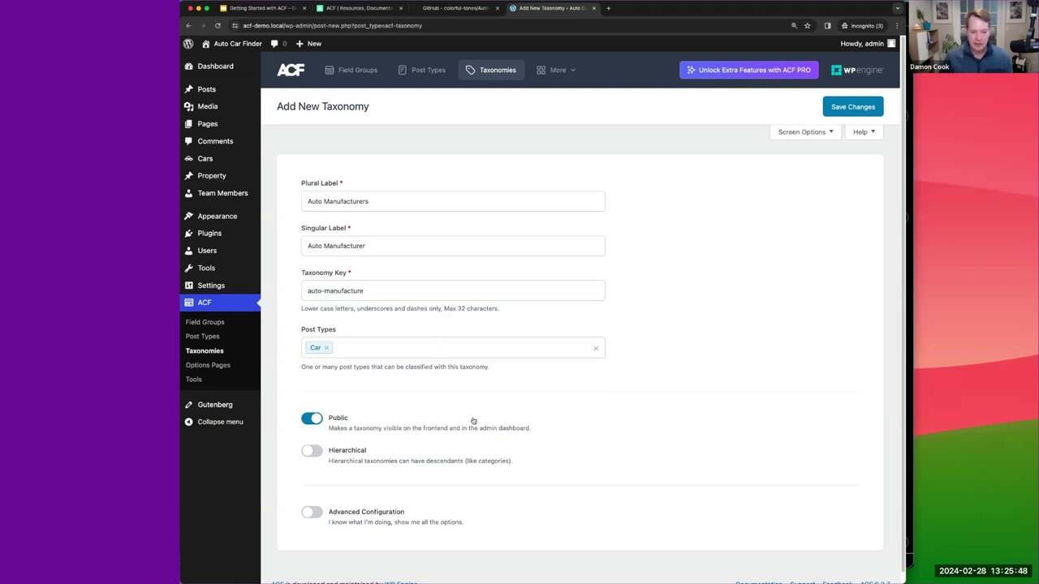
# Step: Make the Auto Manufacturers taxonomy hierarchical and save it
pyautogui.click(312, 452)
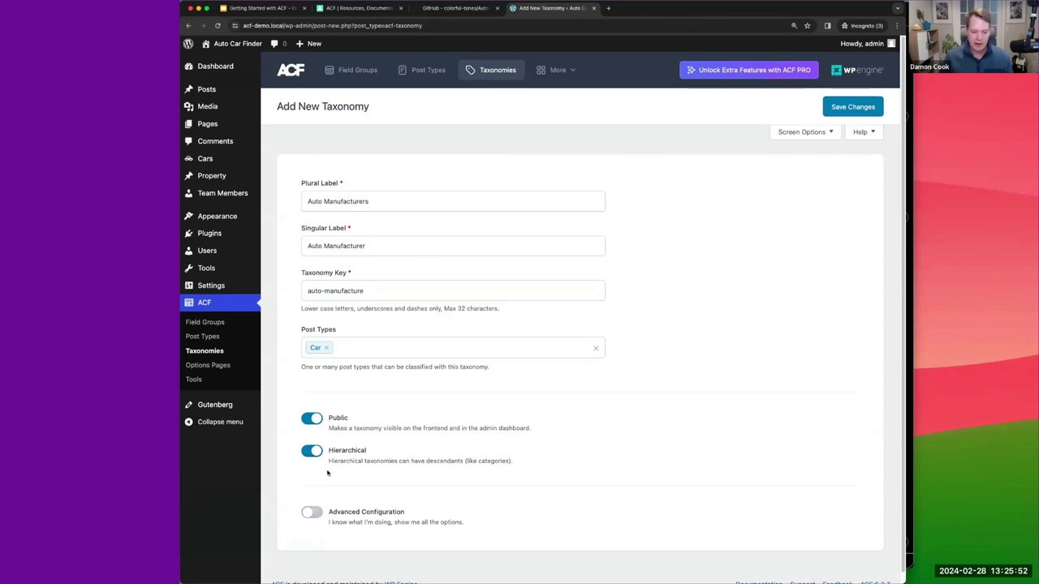
pyautogui.scroll(-1, 315, 511)
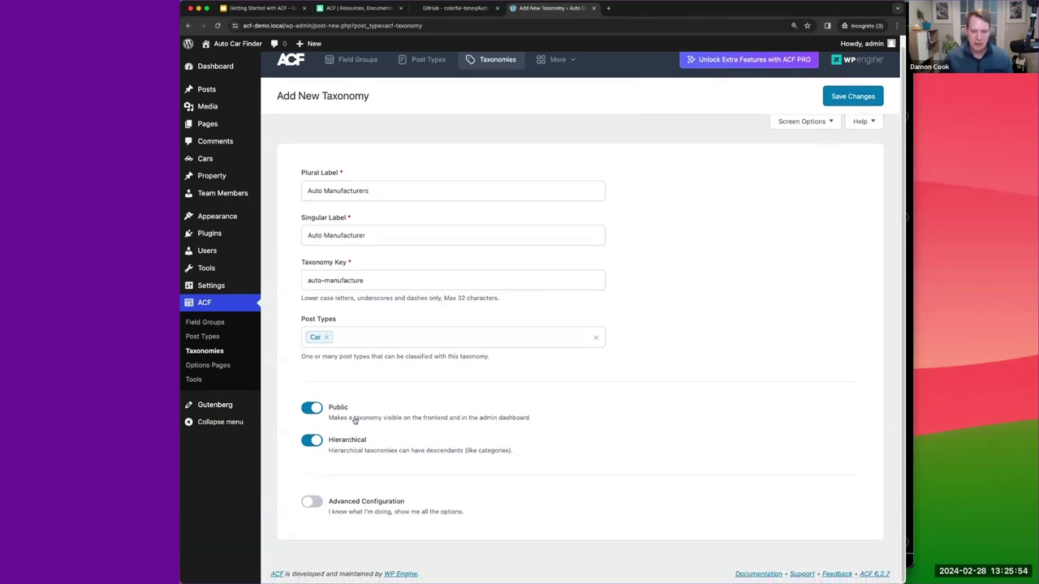
pyautogui.click(850, 96)
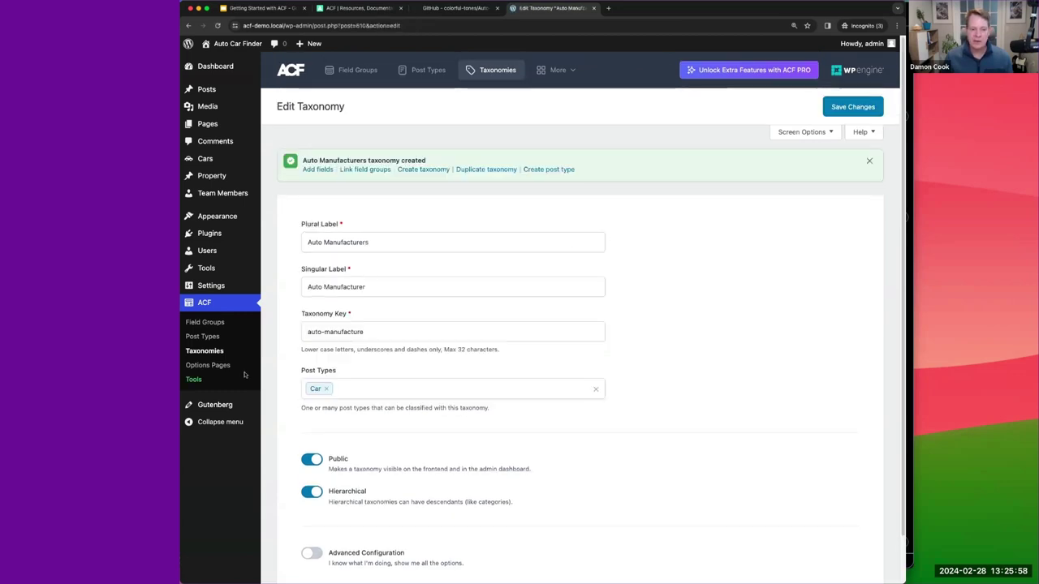
# Step: Start another ACF taxonomy with the plural label Models and the singular label Model
pyautogui.click(199, 351)
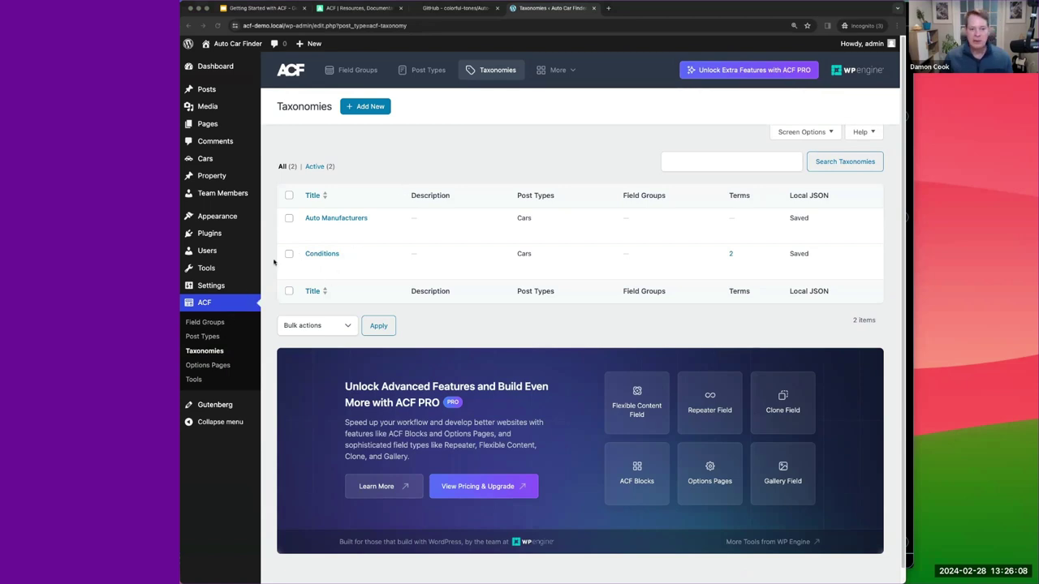
pyautogui.click(356, 109)
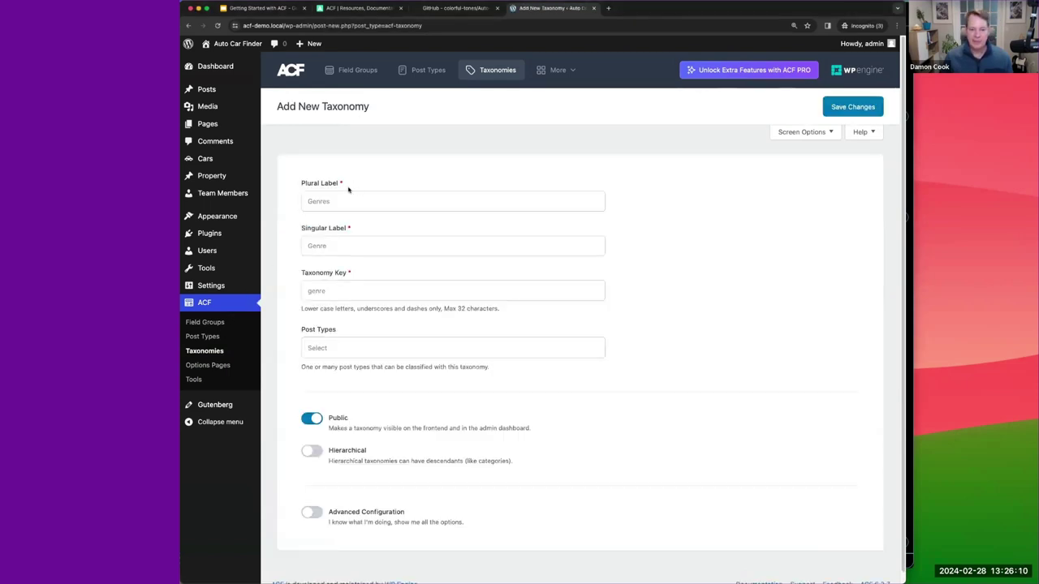
pyautogui.click(349, 200)
pyautogui.write('Models')
pyautogui.press('Tab')
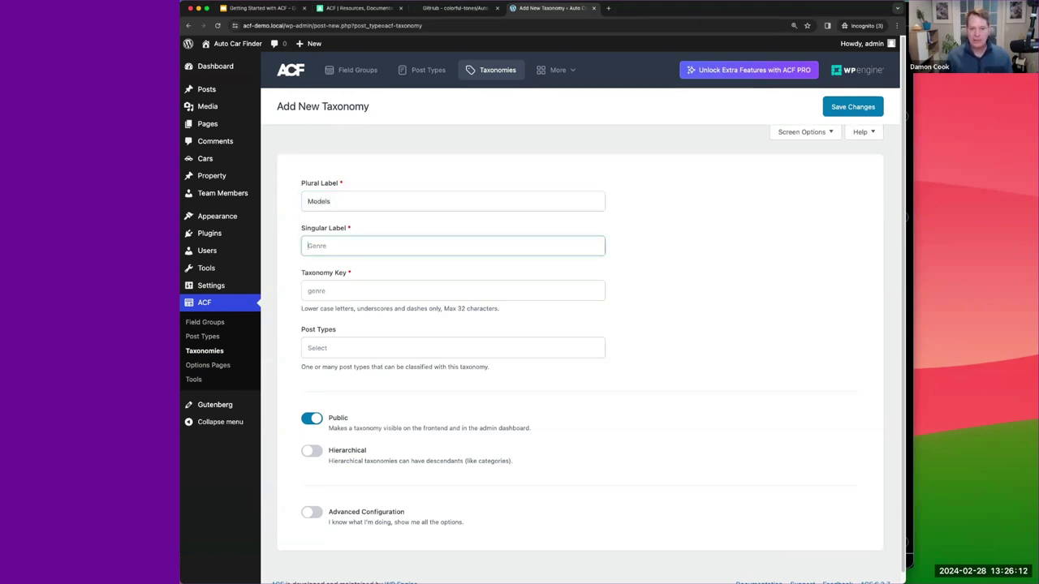
pyautogui.write('Model')
pyautogui.press('Tab')
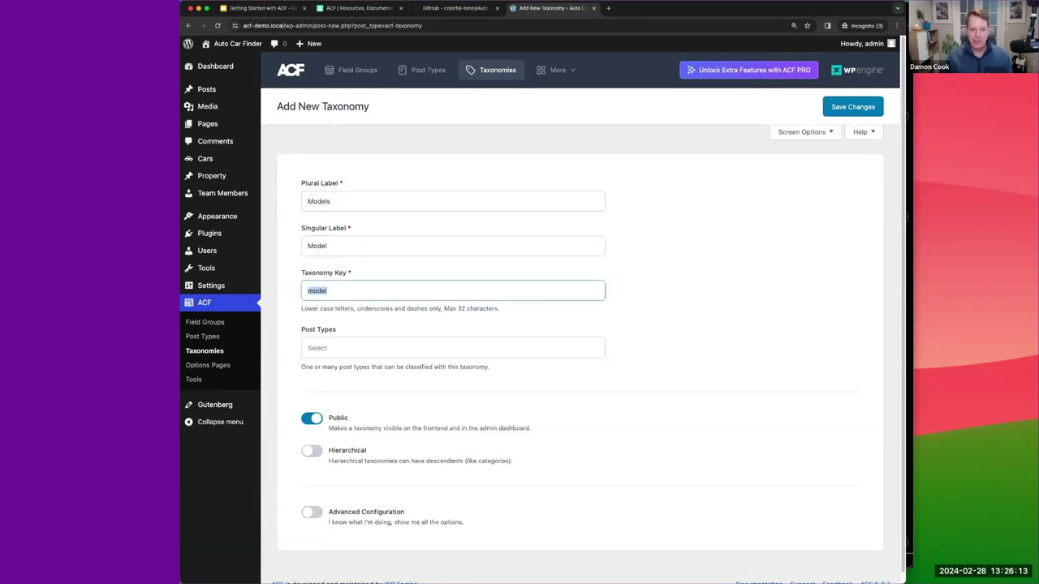
# Step: Assign the Models taxonomy to the Car post type and save it
pyautogui.click(352, 347)
pyautogui.click(331, 409)
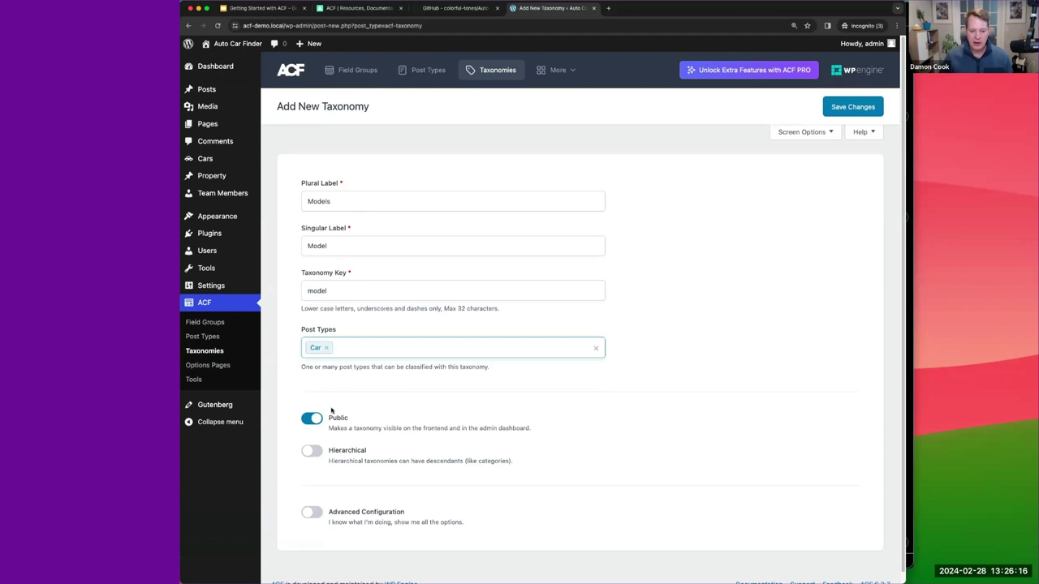
pyautogui.click(625, 320)
pyautogui.scroll(-1, 628, 320)
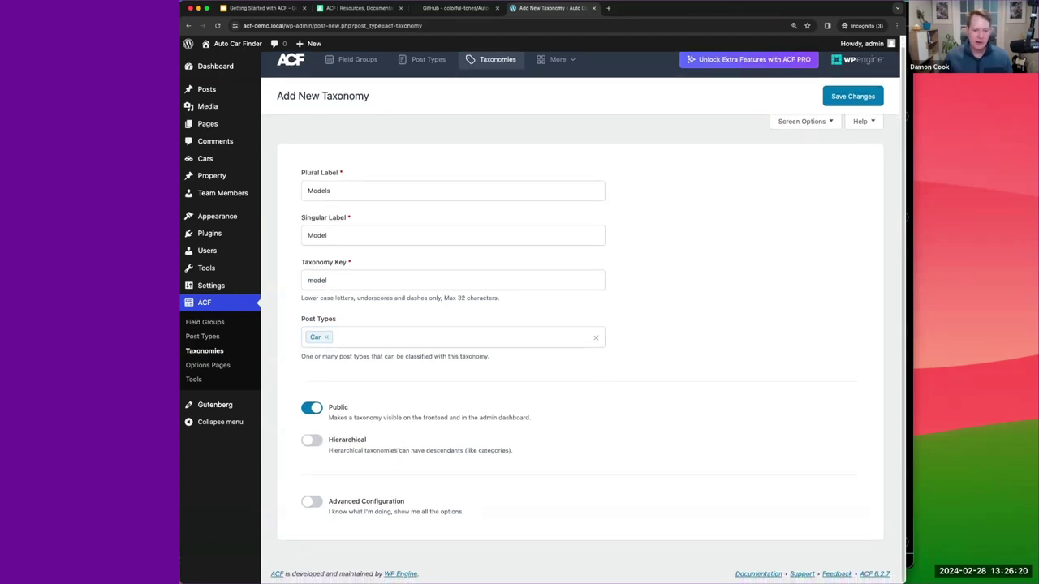
pyautogui.click(850, 96)
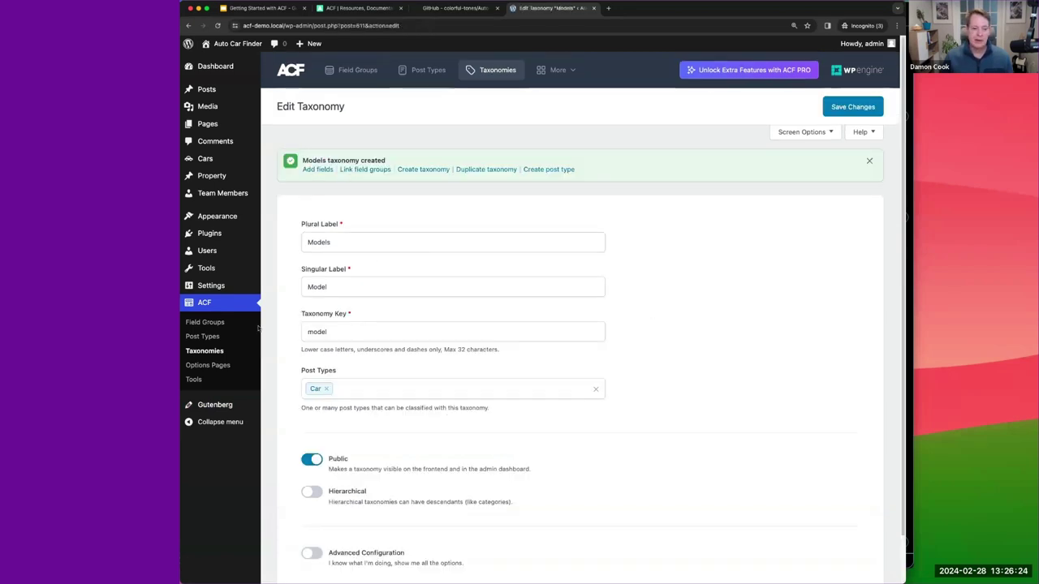
# Step: Review the taxonomies list, then the Models and Auto Manufacturers term pages under Cars
pyautogui.click(206, 351)
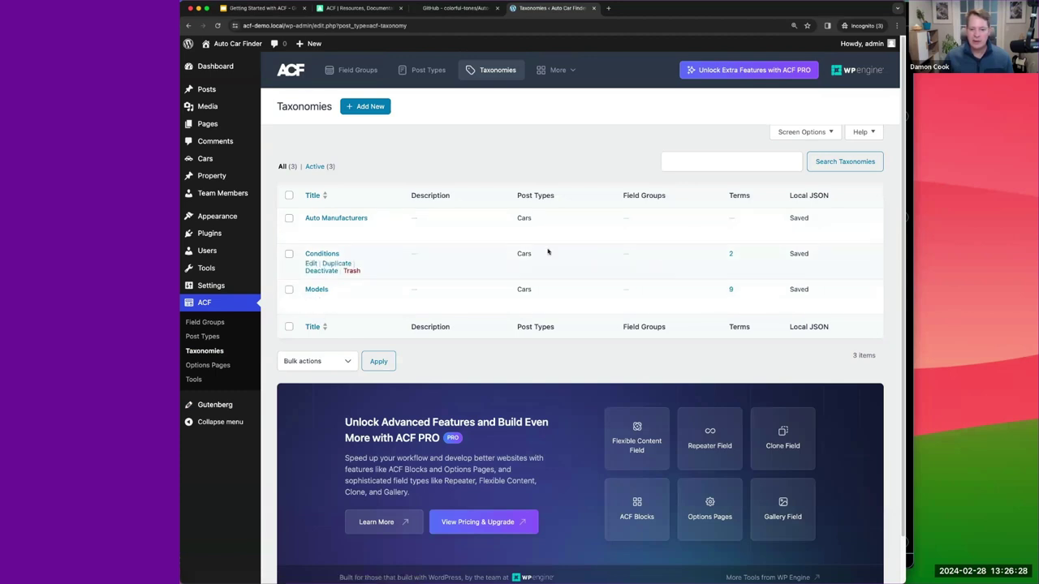
pyautogui.moveTo(211, 159)
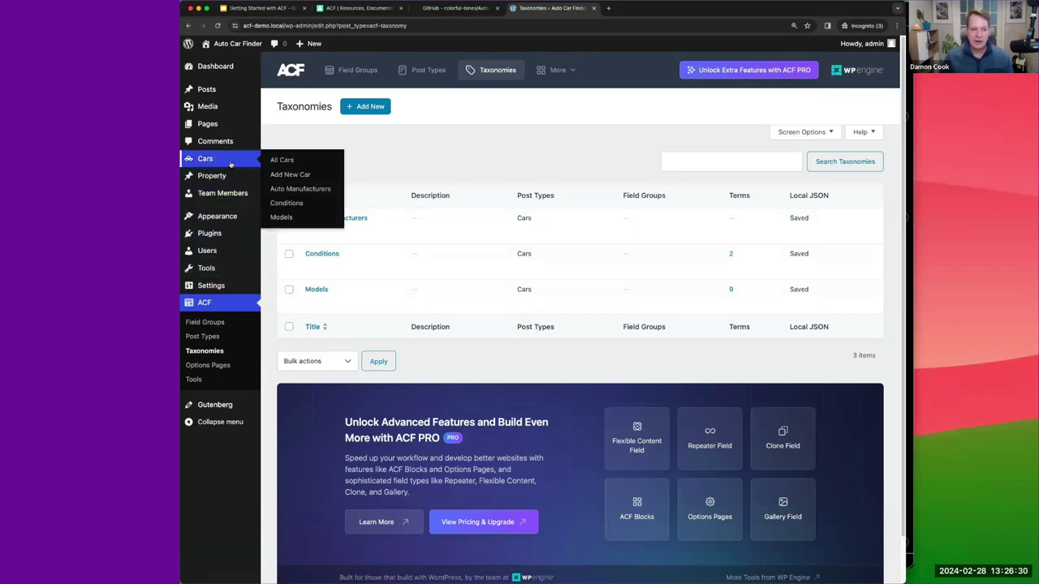
pyautogui.click(291, 219)
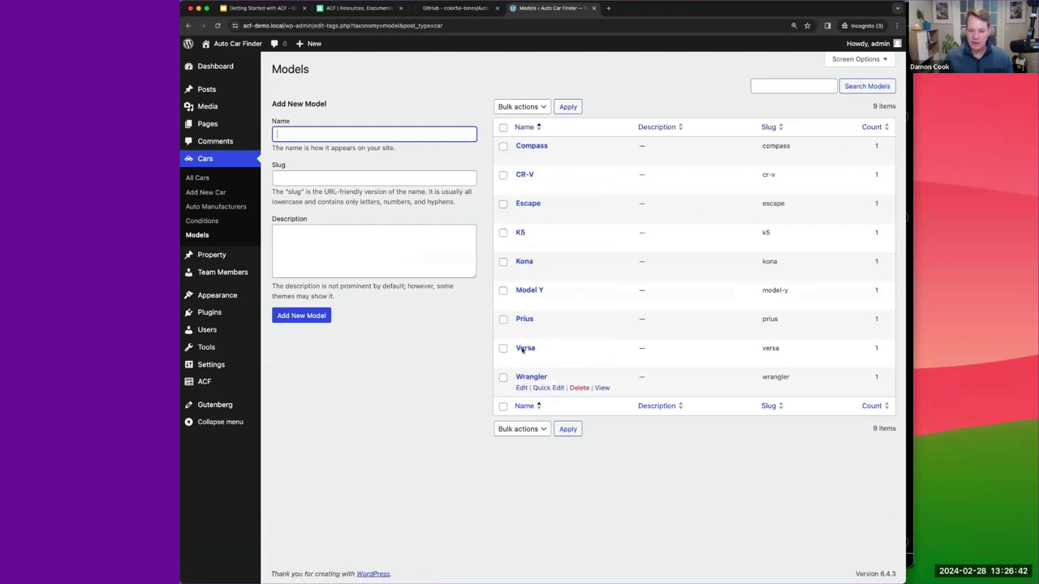
pyautogui.click(206, 207)
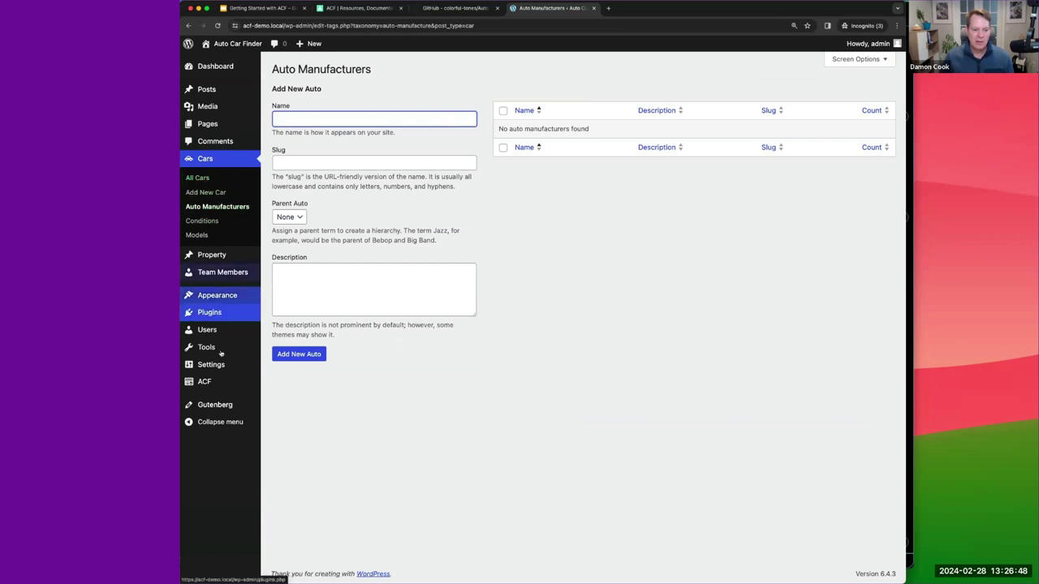
# Step: Change the Auto Manufacturers taxonomy key to auto-manufacturer in ACF and save the taxonomy
pyautogui.moveTo(215, 381)
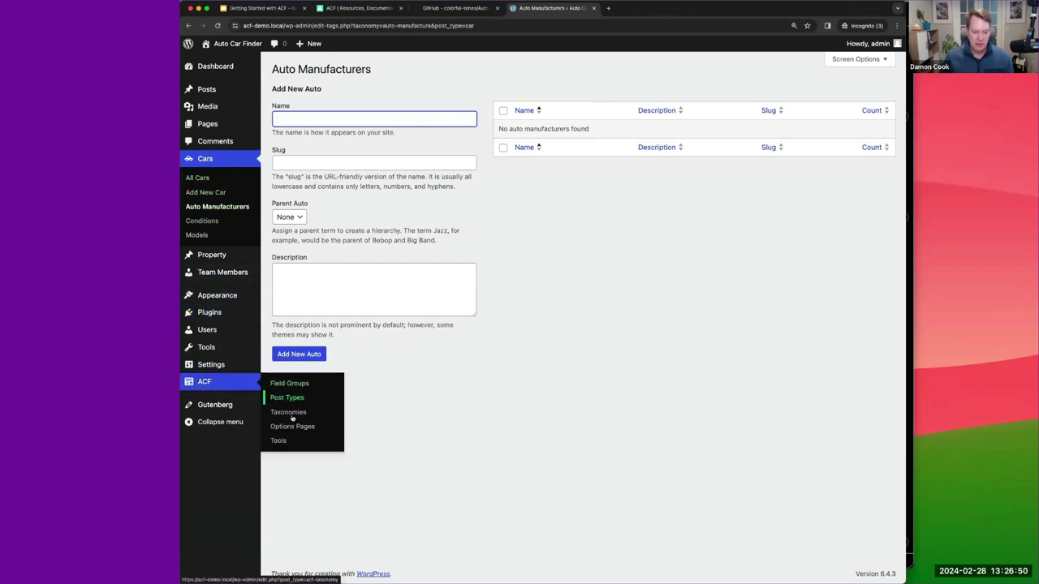
pyautogui.click(288, 412)
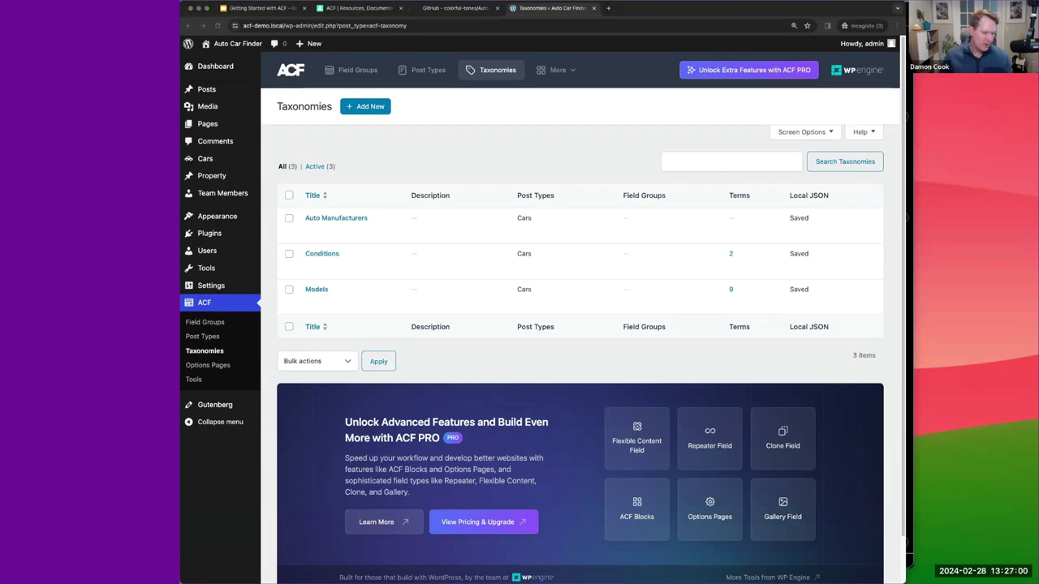
pyautogui.click(310, 228)
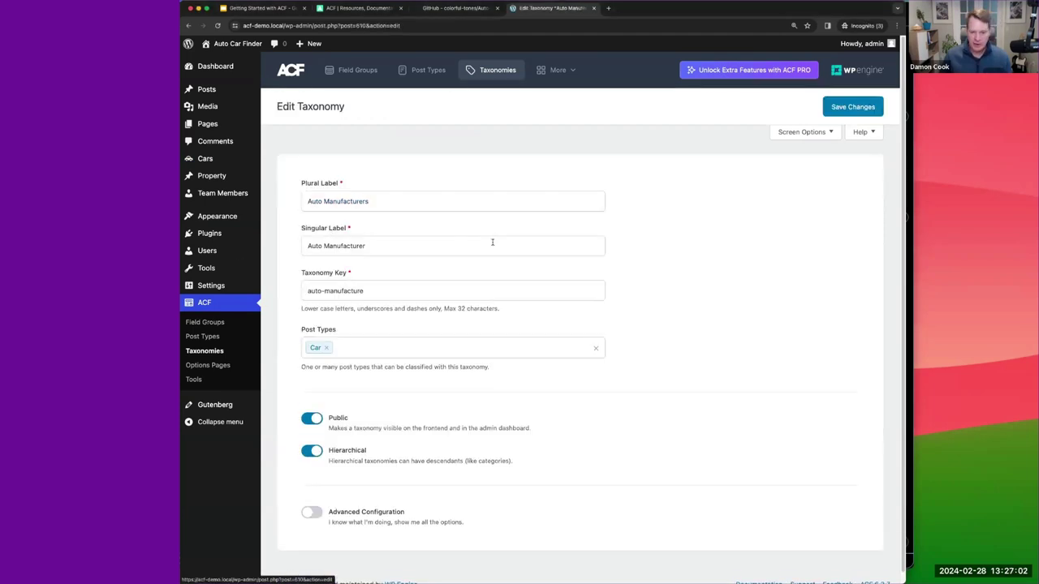
pyautogui.click(365, 290)
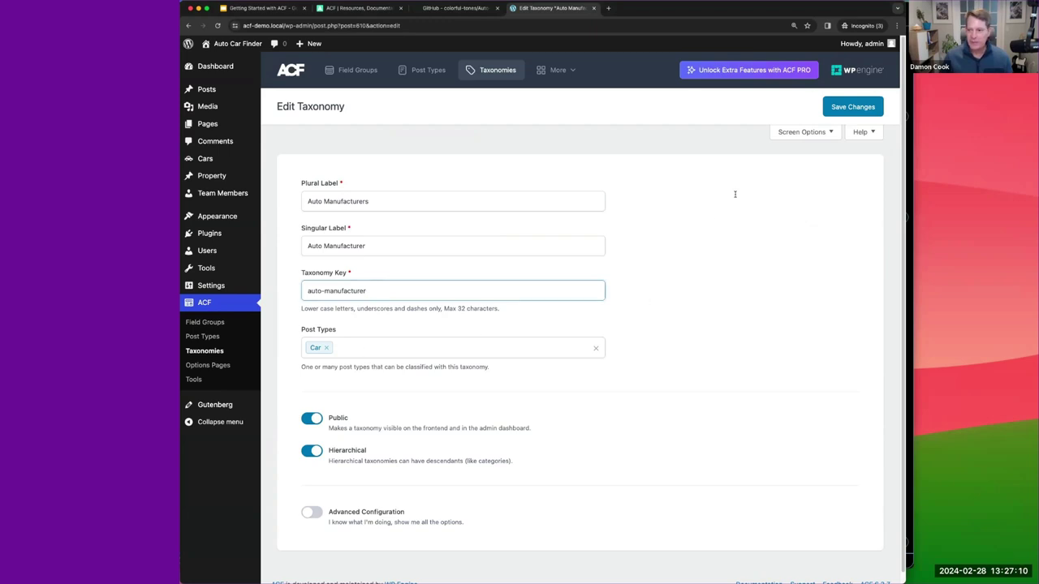
pyautogui.click(858, 106)
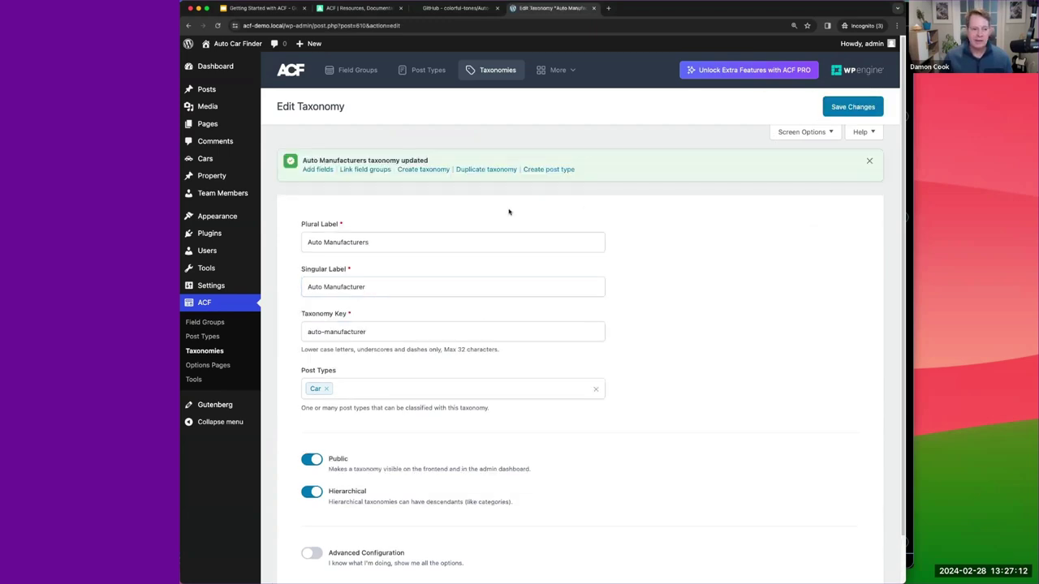
# Step: Review the list of Auto Manufacturers terms under Cars
pyautogui.moveTo(235, 161)
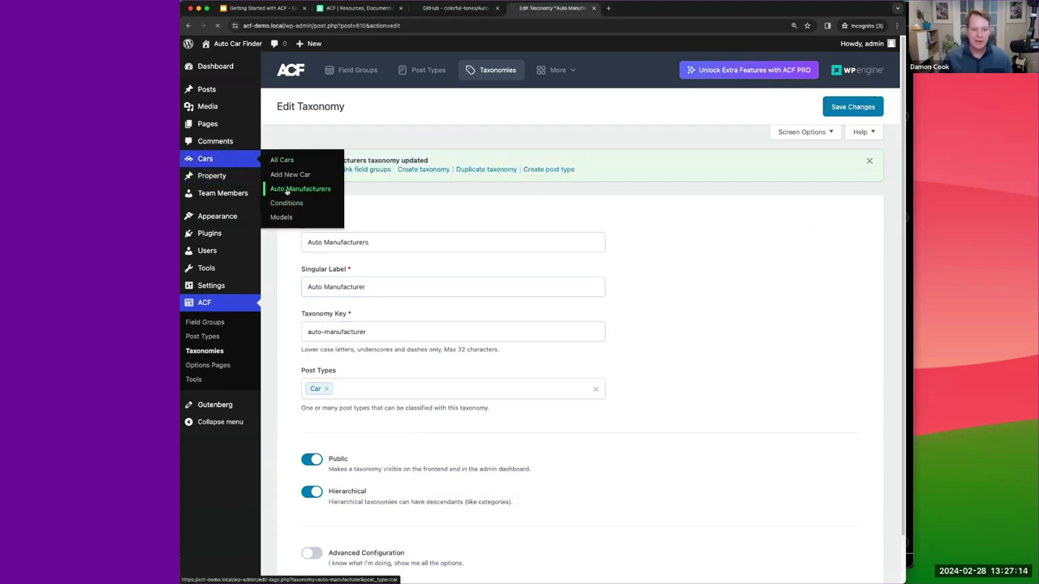
pyautogui.click(288, 186)
pyautogui.scroll(-5, 541, 270)
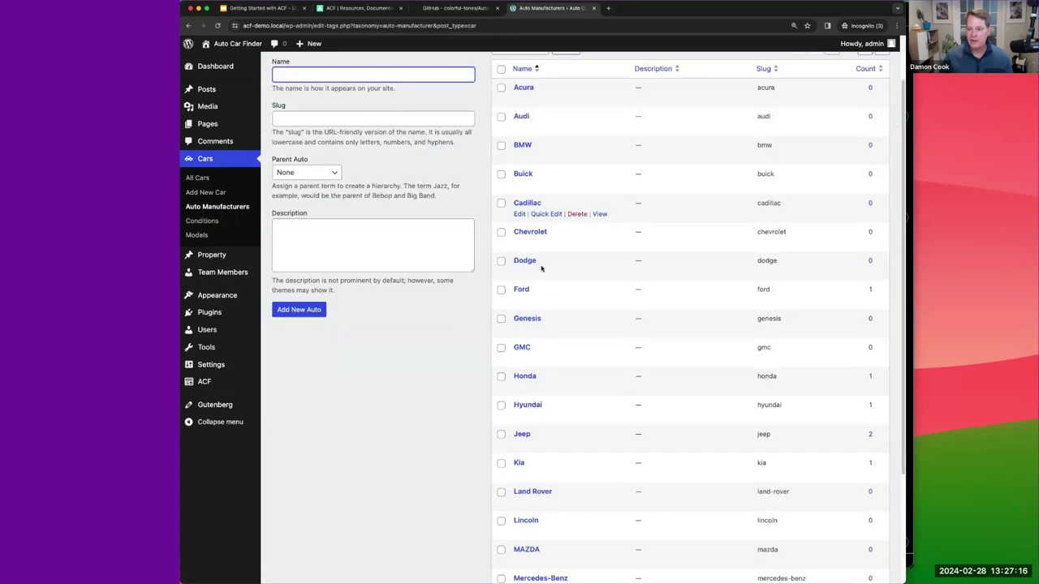
pyautogui.scroll(5, 542, 270)
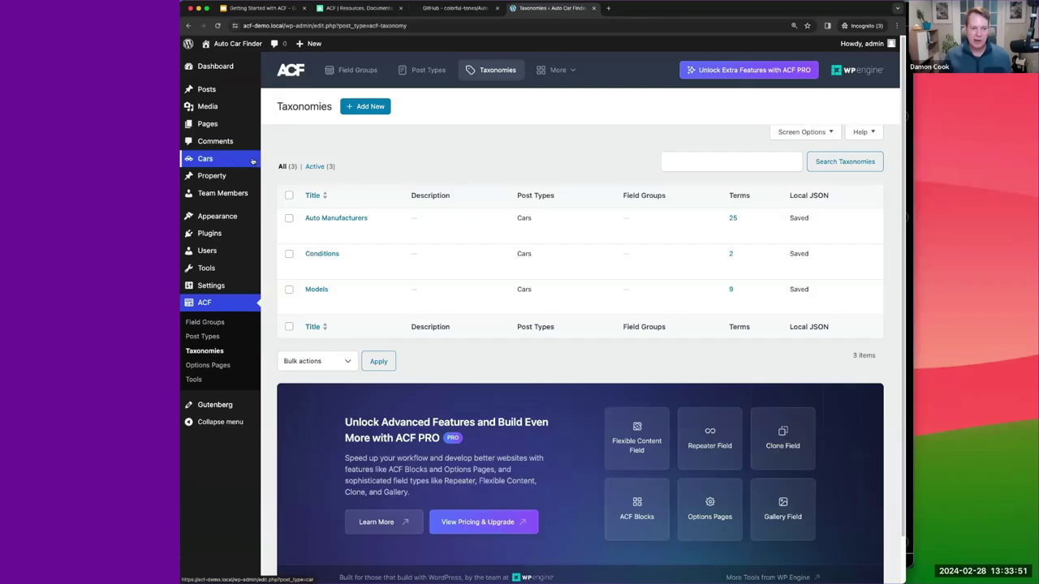
# Step: Open the 2020 Nissan Versa car for editing and review its manufacturer, condition, model and featured image
pyautogui.click(280, 159)
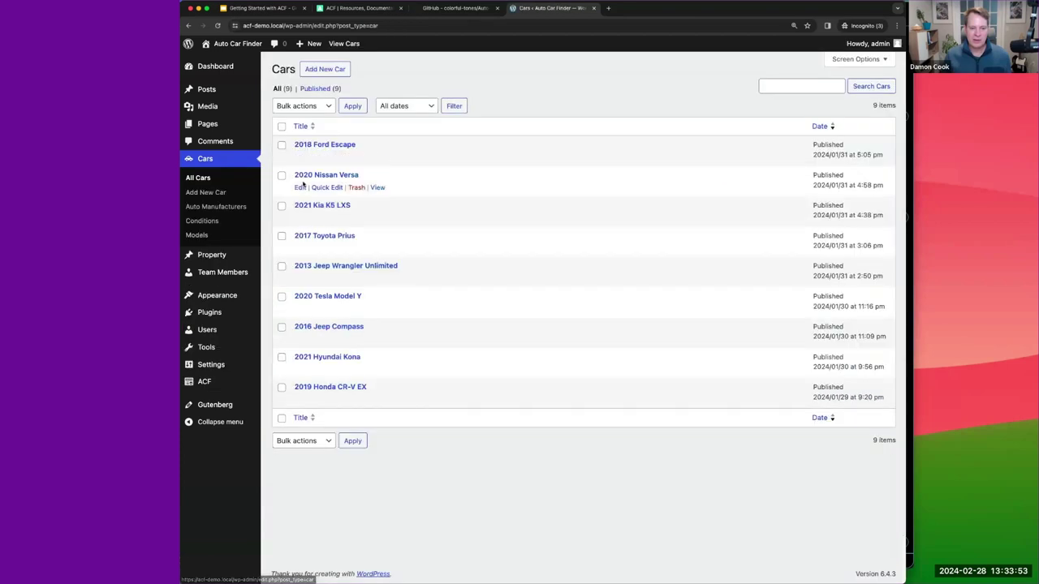
pyautogui.click(300, 188)
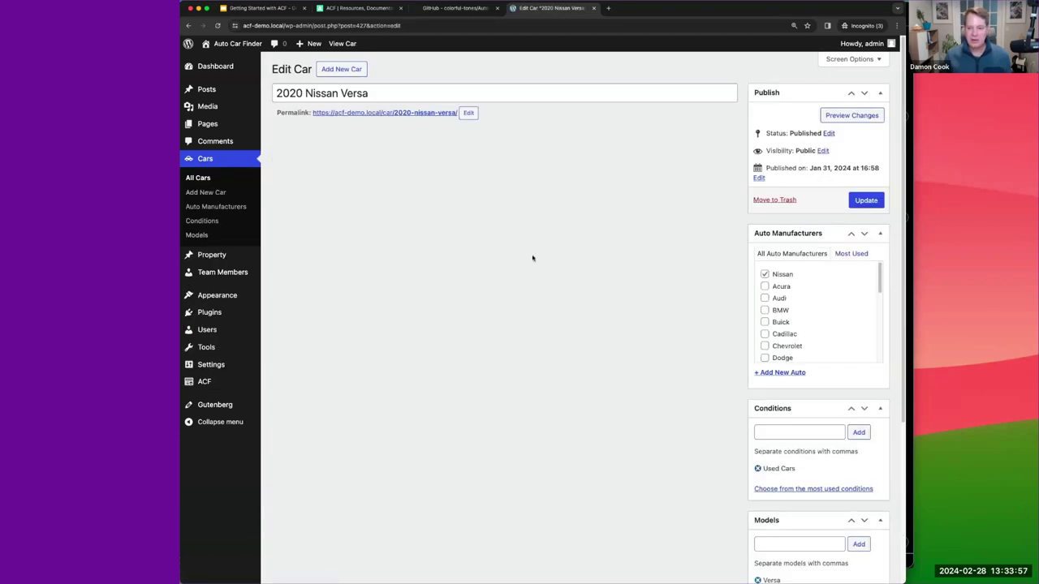
pyautogui.scroll(-5, 605, 271)
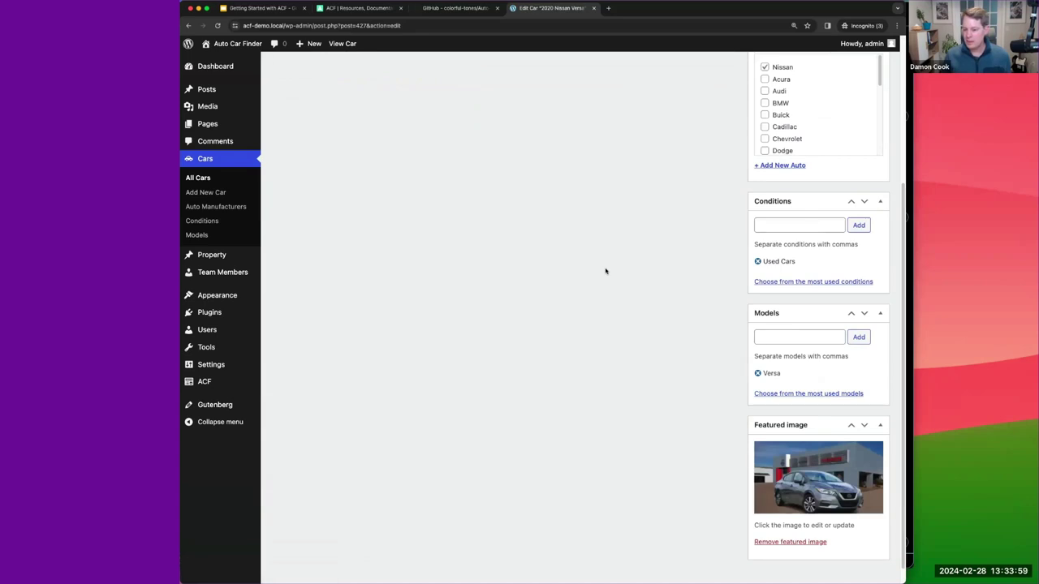
pyautogui.scroll(5, 604, 271)
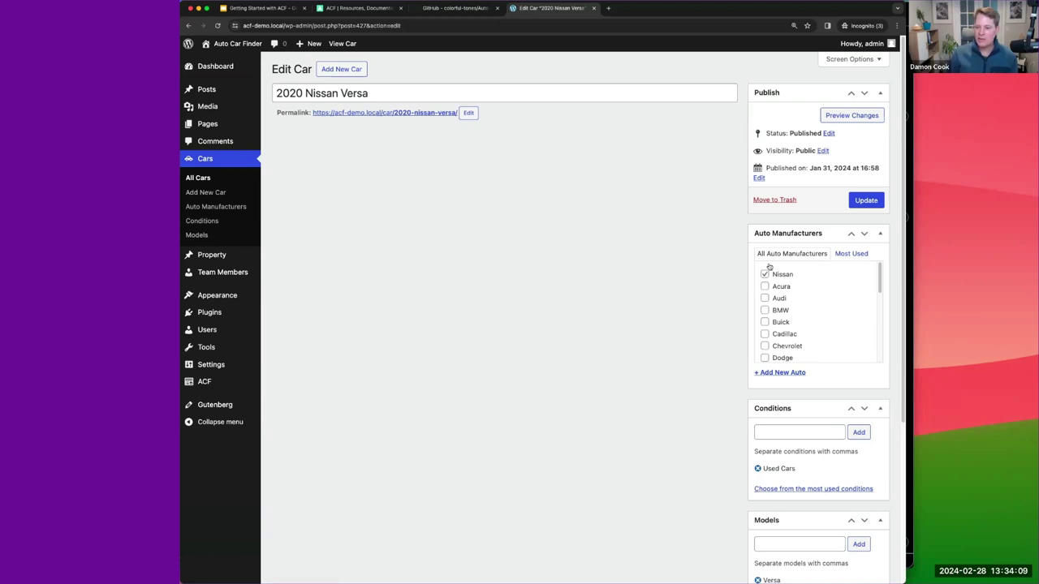
pyautogui.scroll(-1, 732, 416)
pyautogui.scroll(-3, 732, 417)
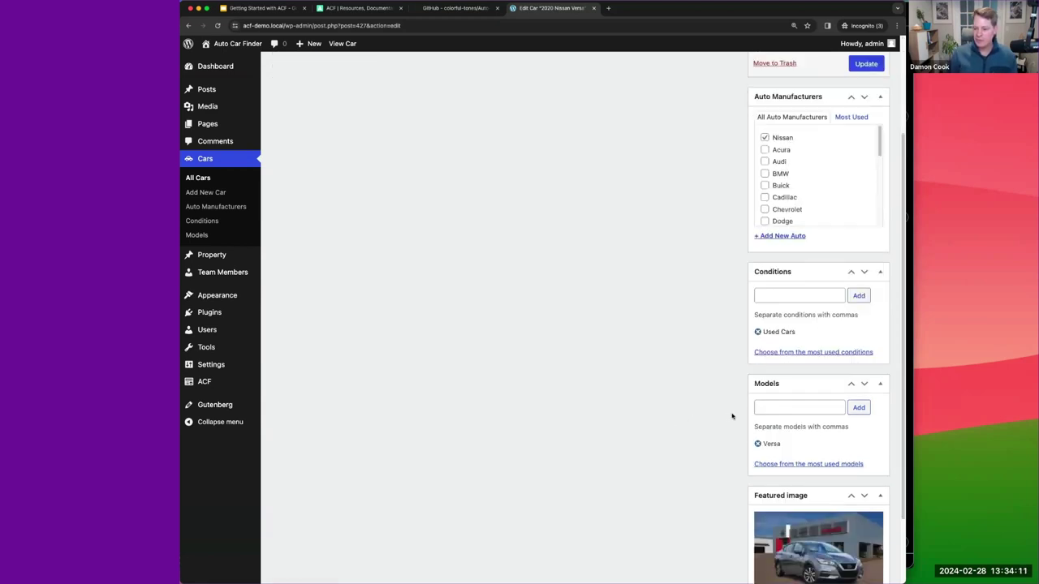
pyautogui.click(763, 300)
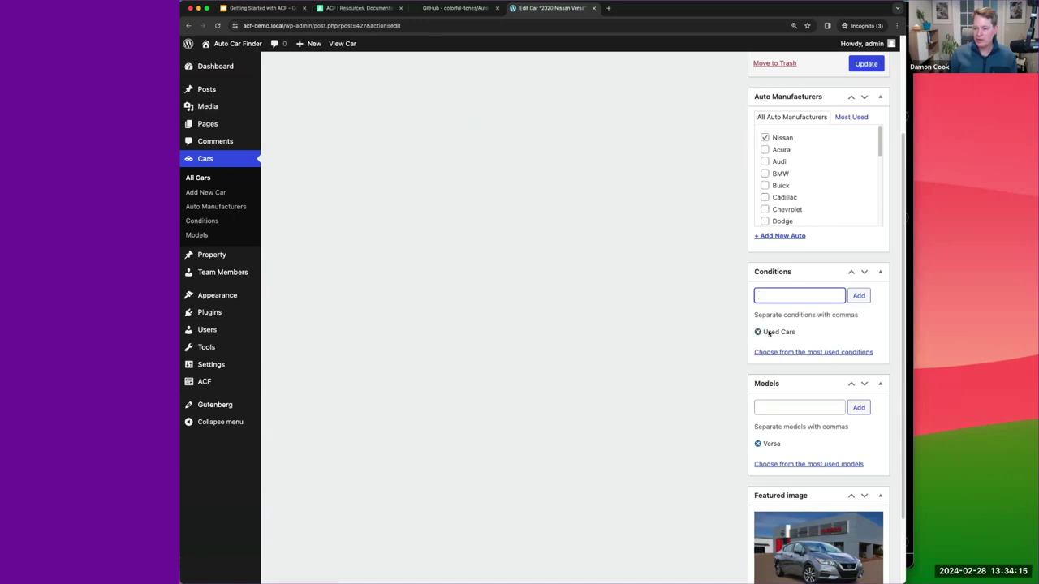
pyautogui.scroll(-3, 713, 376)
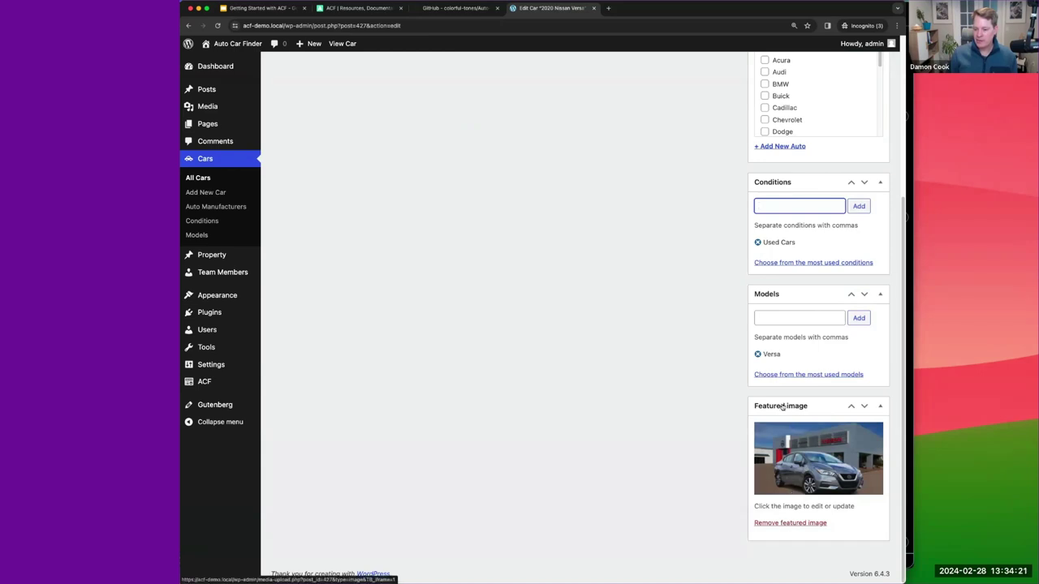
pyautogui.scroll(5, 650, 421)
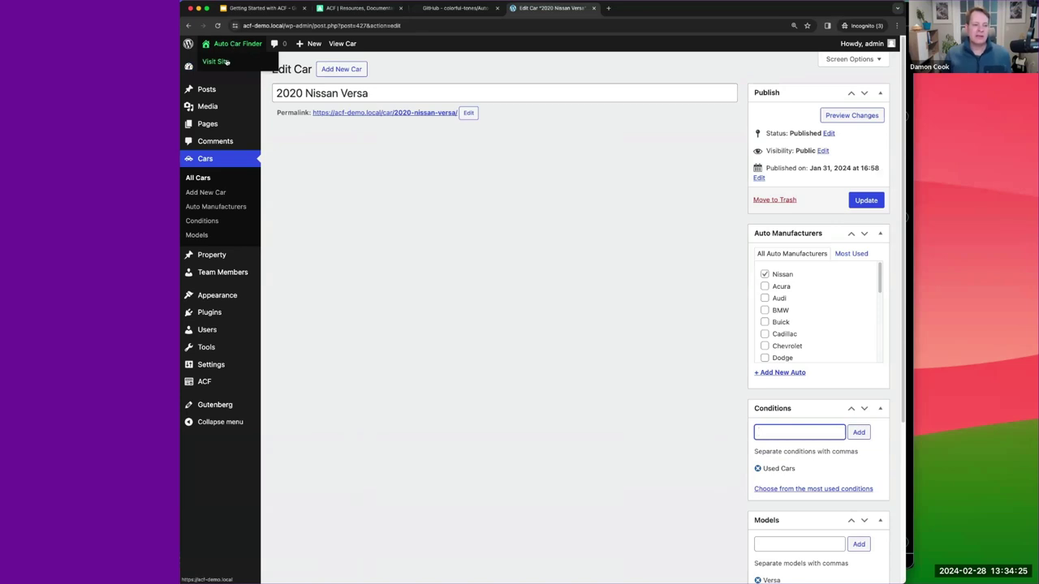
# Step: Open the Auto Car Finder front end in a new tab and look through the Latest Cars grid
pyautogui.keyDown('super'); pyautogui.click(234, 46); pyautogui.keyUp('super')
pyautogui.click(640, 10)
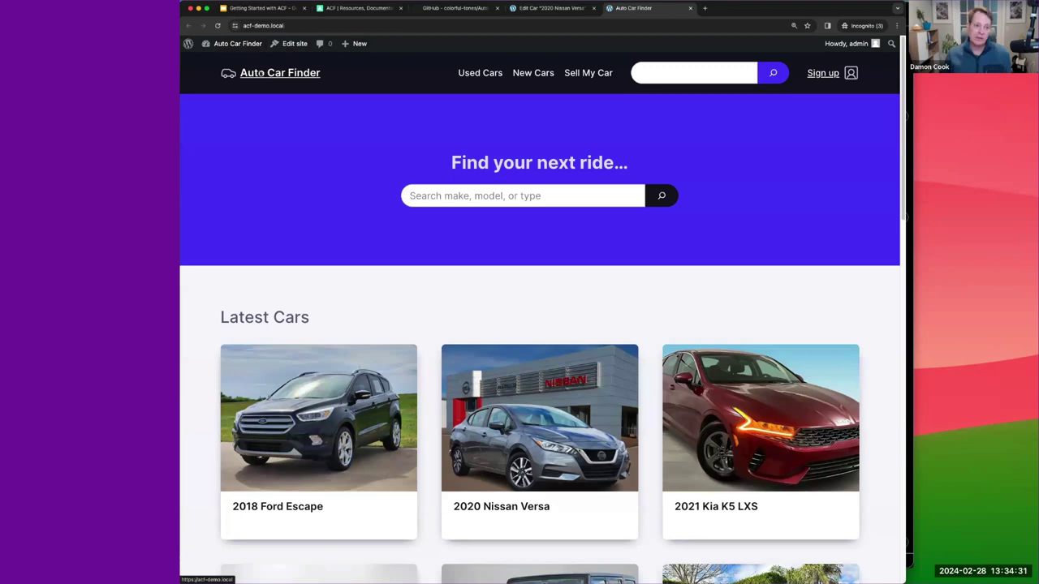
pyautogui.scroll(-2, 290, 273)
pyautogui.scroll(-5, 290, 273)
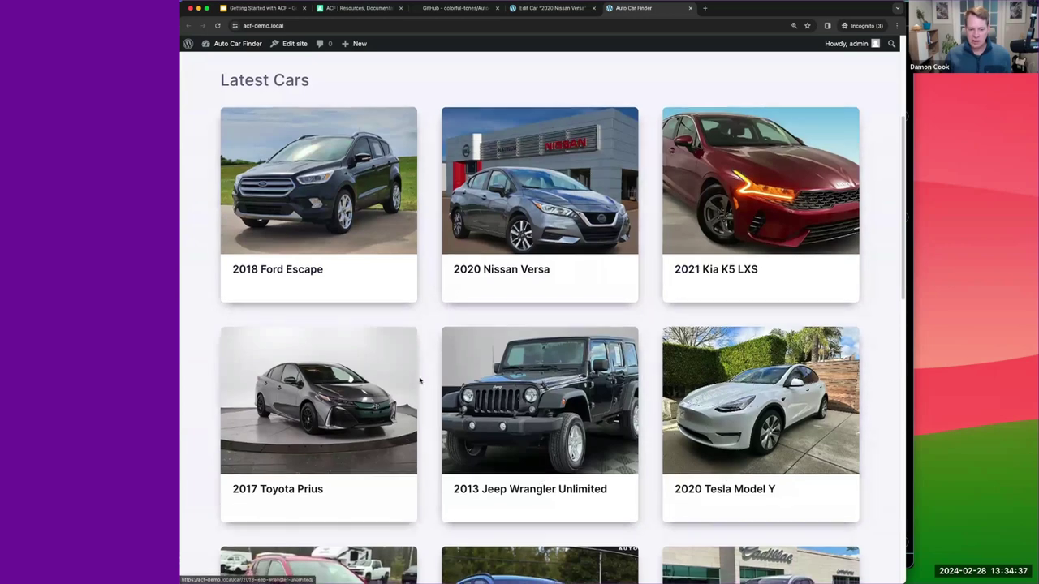
pyautogui.scroll(-6, 419, 378)
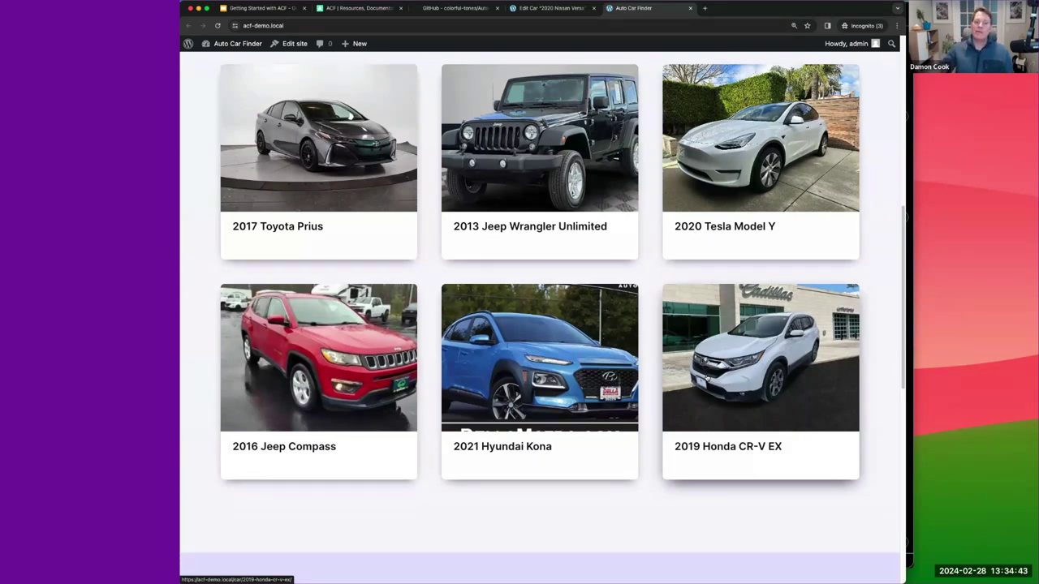
pyautogui.scroll(1, 706, 377)
pyautogui.scroll(4, 706, 377)
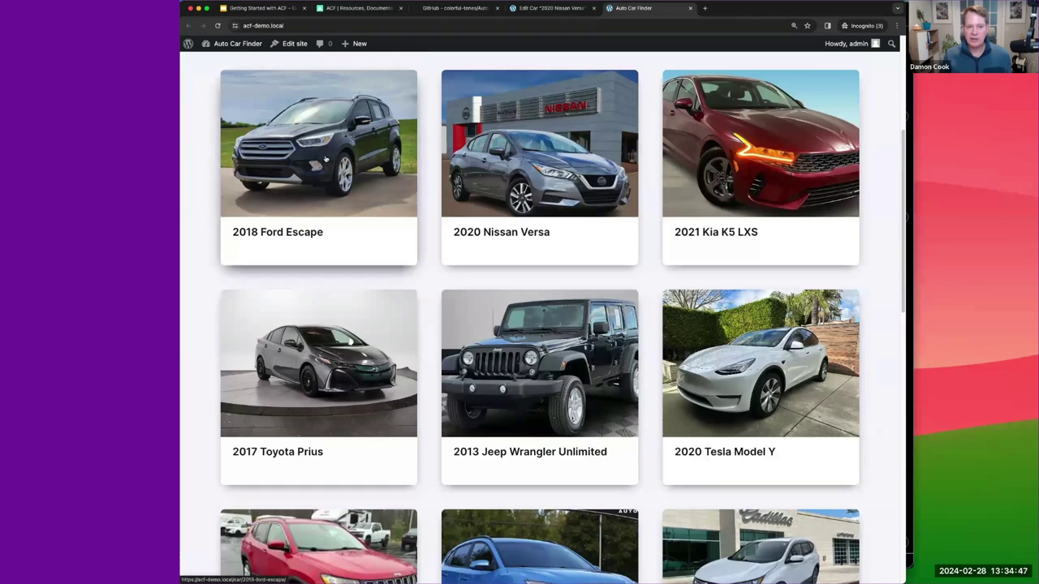
# Step: Open the 2018 Ford Escape page from Latest Cars and examine its URL, title and recommended cars
pyautogui.click(326, 158)
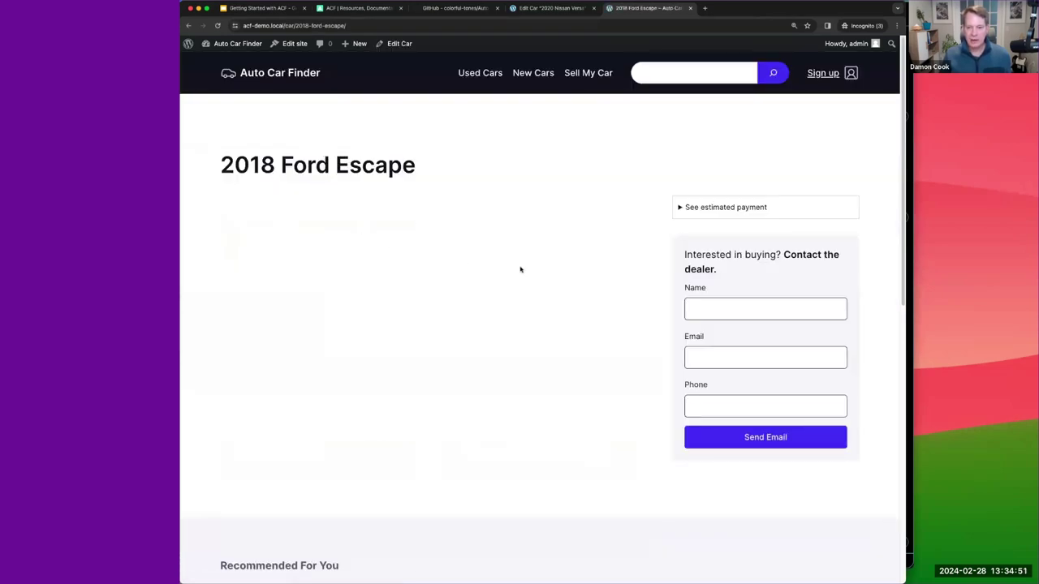
pyautogui.press('super+l')
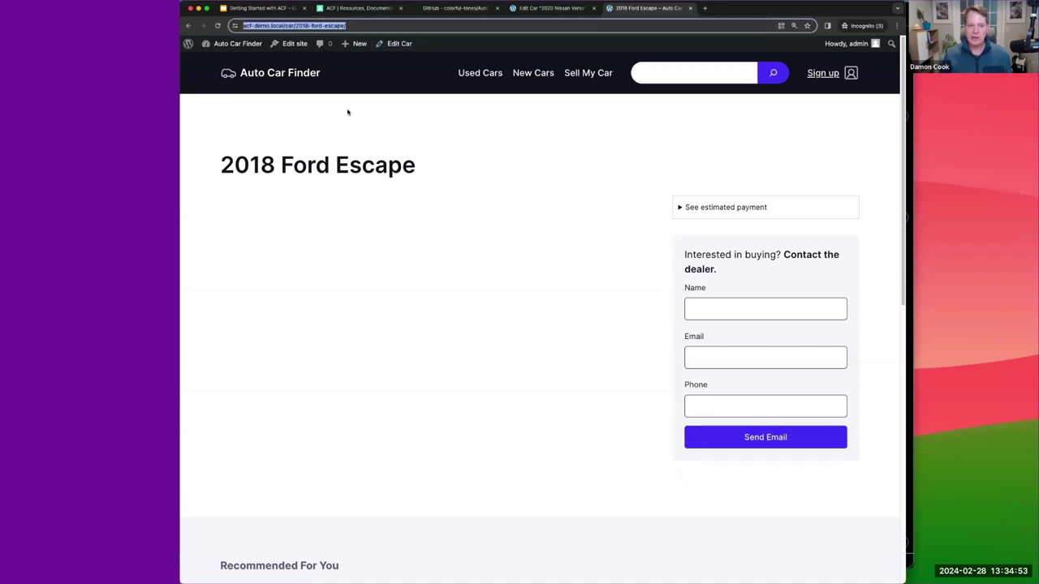
pyautogui.click(372, 210)
pyautogui.moveTo(419, 166); pyautogui.dragTo(232, 168)
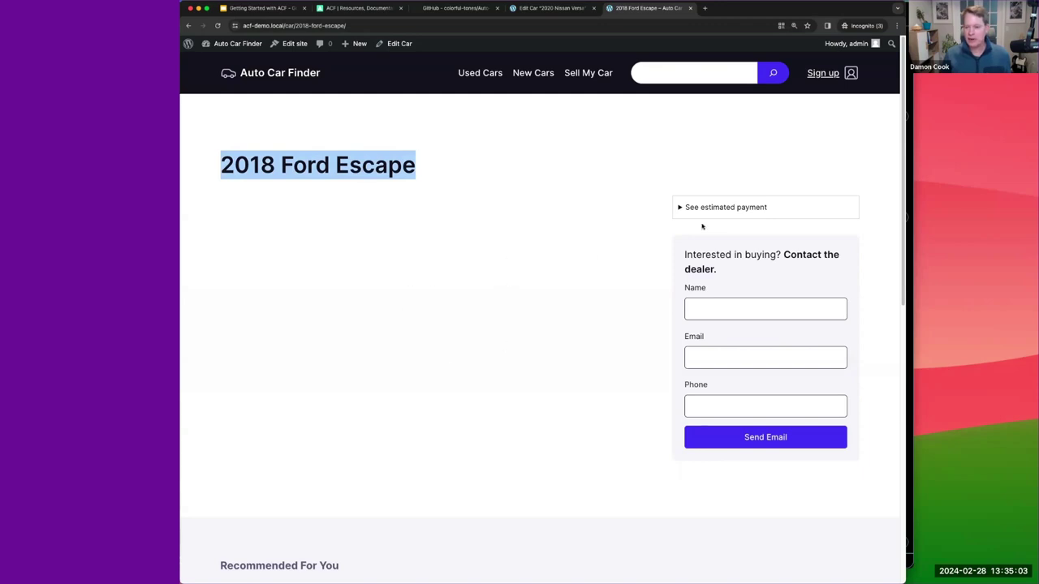
pyautogui.scroll(-3, 629, 278)
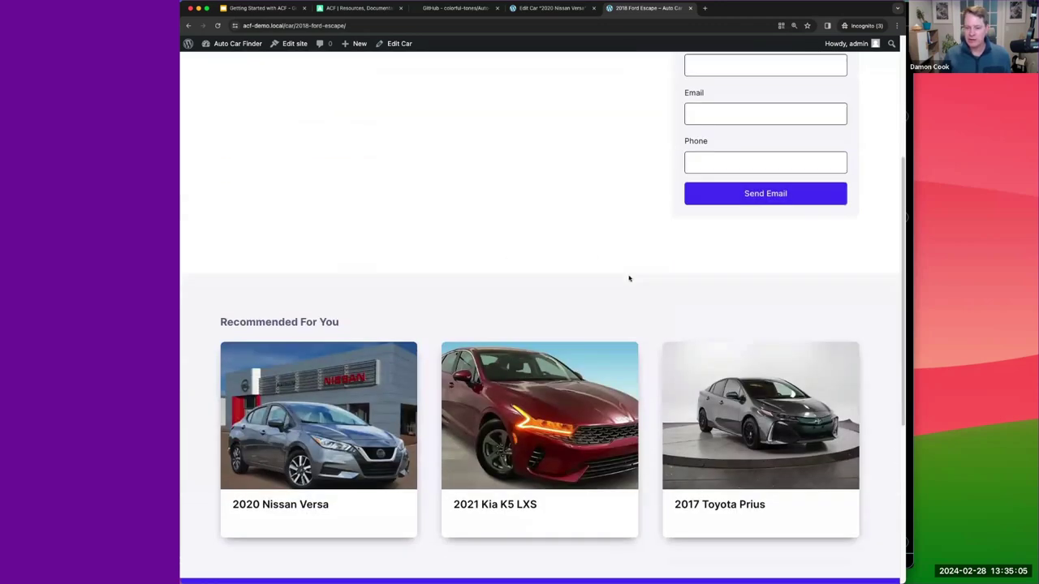
pyautogui.scroll(3, 629, 278)
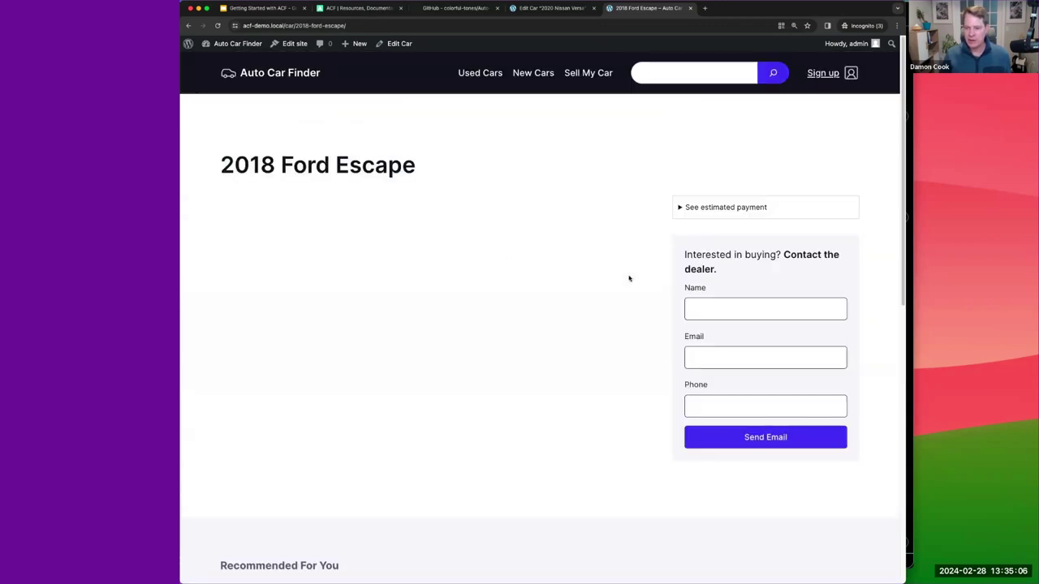
# Step: Examine the dealer contact form and the estimated payment on the 2018 Ford Escape page, collapsing the estimate again
pyautogui.tripleClick(711, 255)
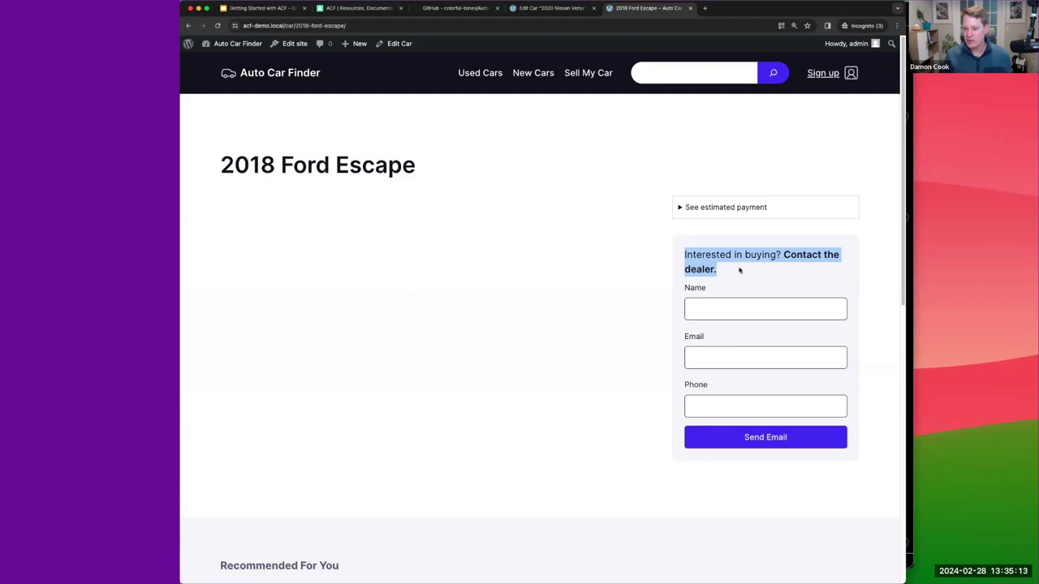
pyautogui.scroll(-3, 751, 338)
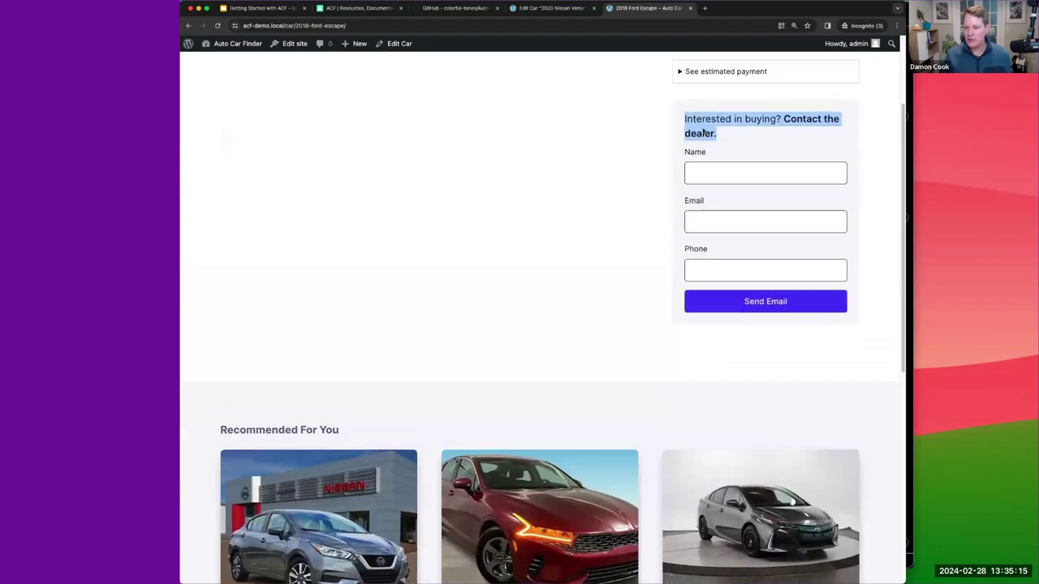
pyautogui.scroll(1, 692, 132)
pyautogui.click(680, 87)
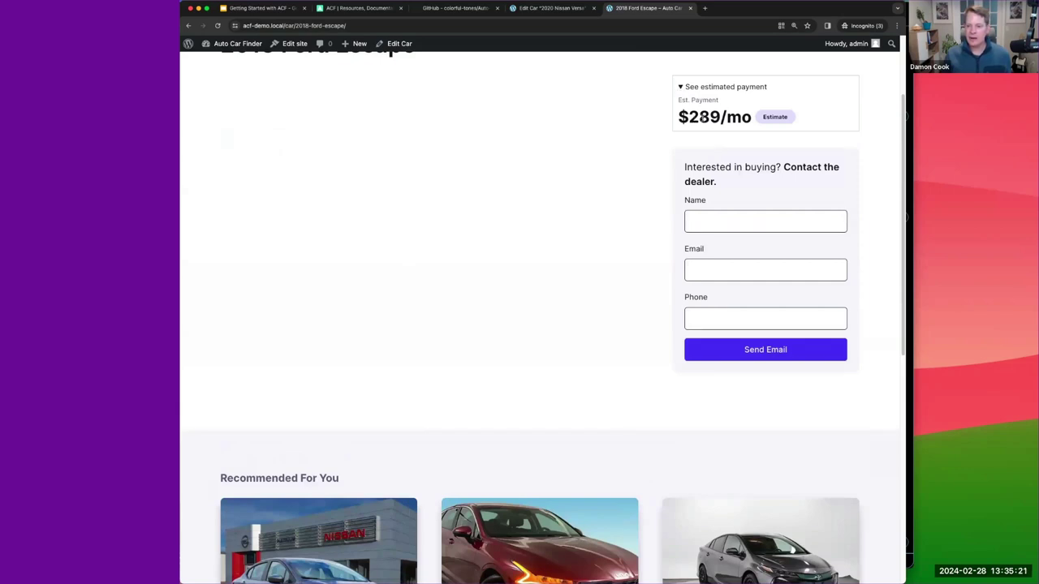
pyautogui.moveTo(678, 116); pyautogui.dragTo(751, 118)
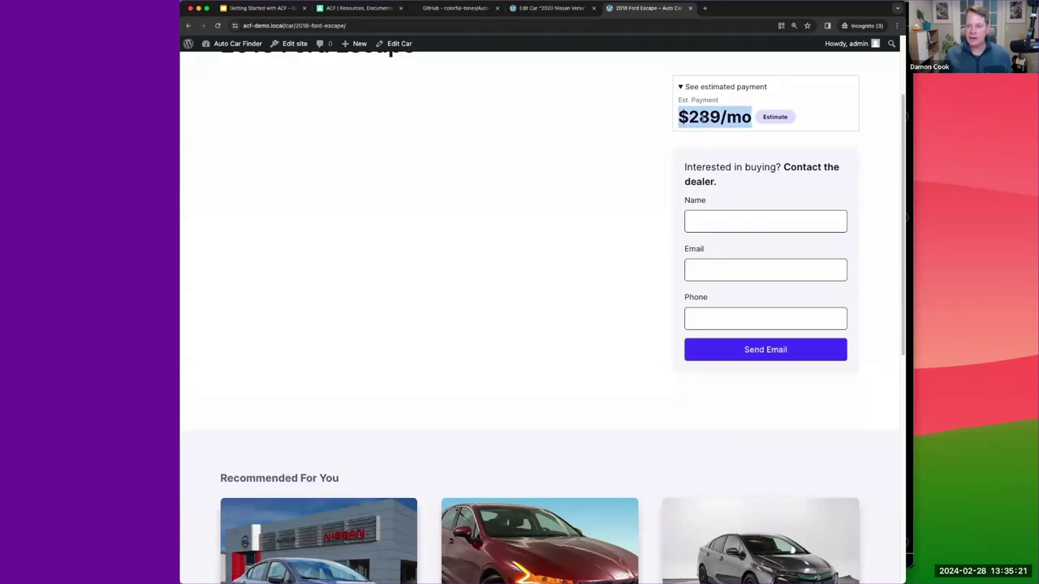
pyautogui.click(680, 88)
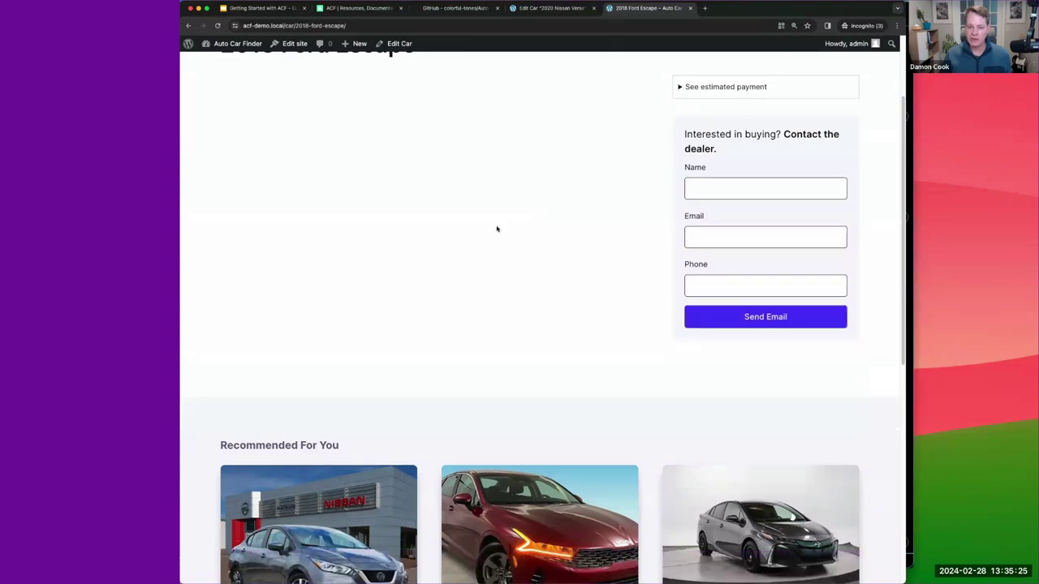
pyautogui.scroll(3, 479, 249)
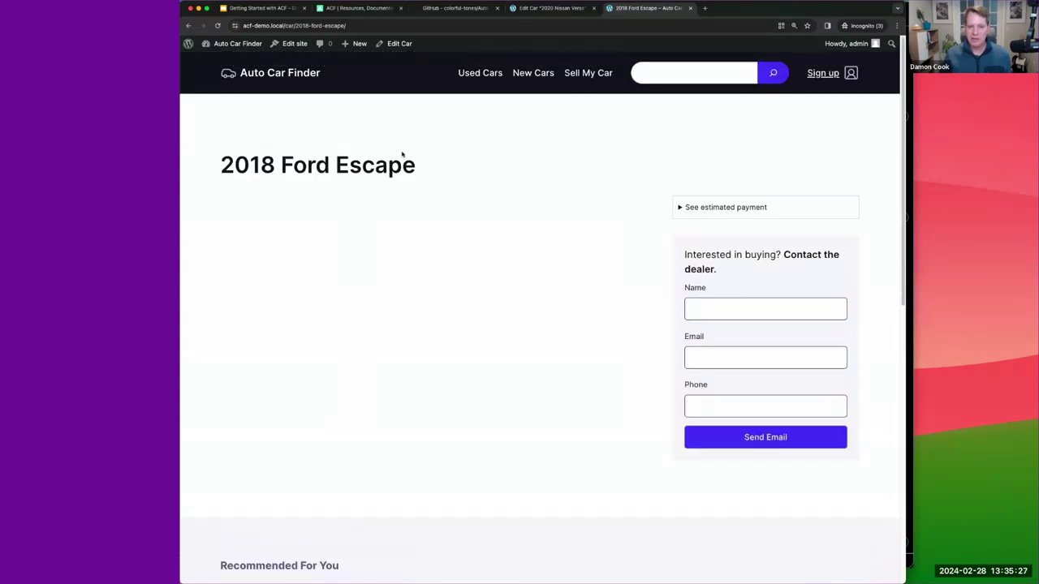
# Step: Return to the site's home page, open the Used Cars archive and examine the condition path in its URL
pyautogui.click(305, 79)
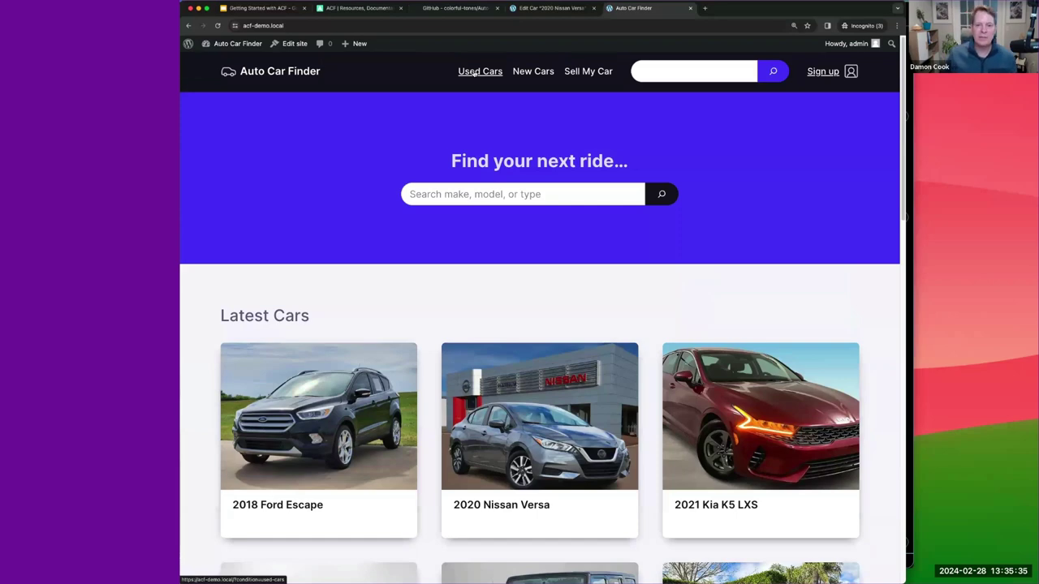
pyautogui.click(475, 72)
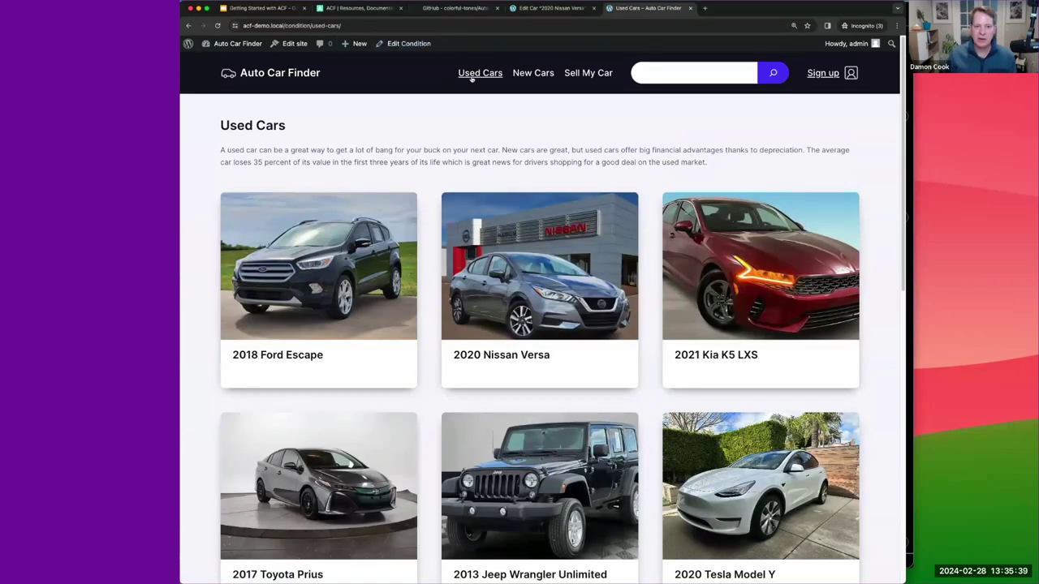
pyautogui.moveTo(282, 25); pyautogui.dragTo(361, 26)
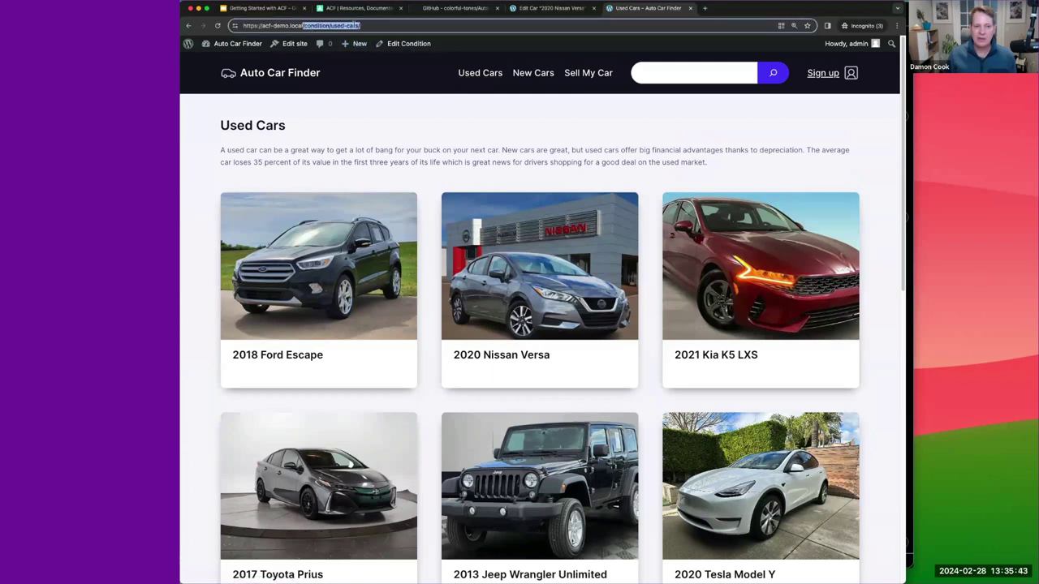
pyautogui.click(363, 25)
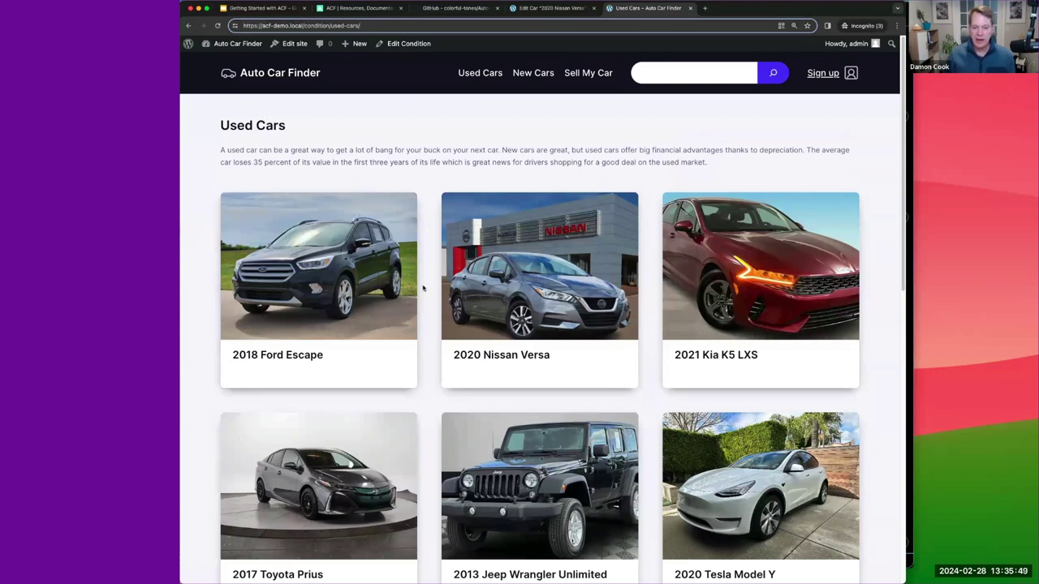
# Step: Look through the cars listed in the Used Cars archive and examine the term slug at the end of its URL
pyautogui.scroll(-6, 422, 288)
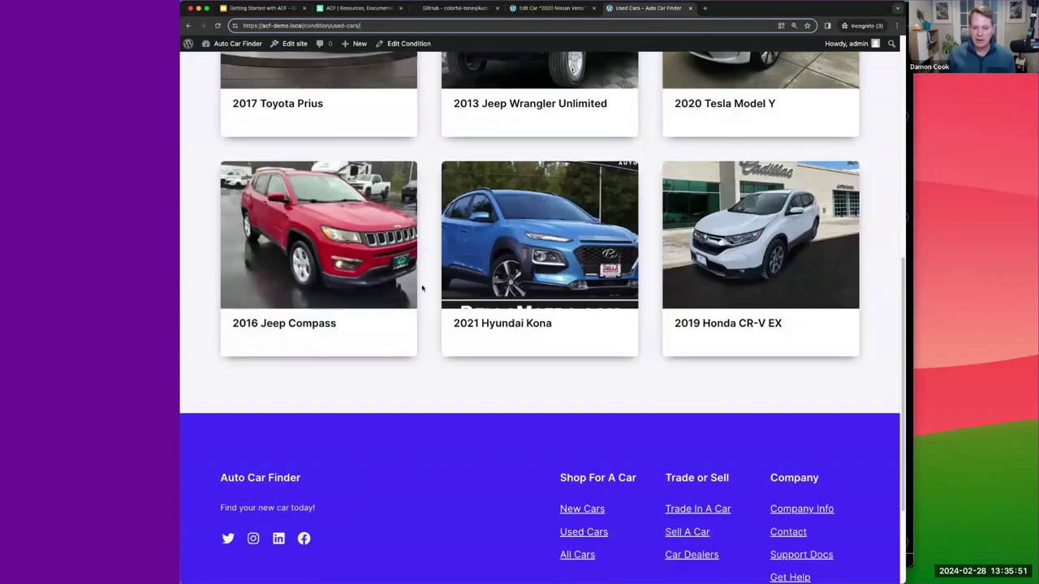
pyautogui.scroll(6, 422, 287)
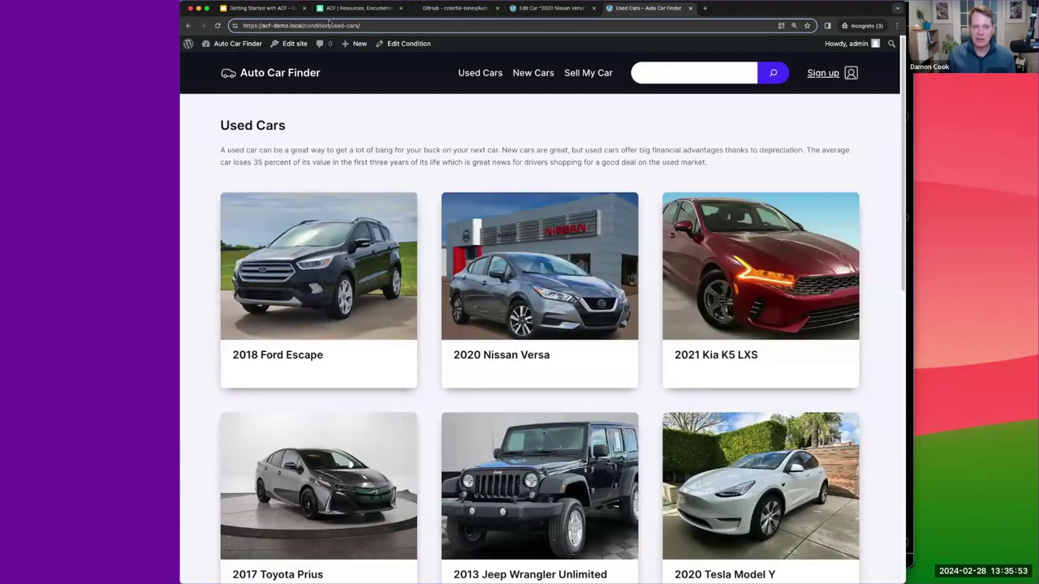
pyautogui.moveTo(331, 25); pyautogui.dragTo(360, 26)
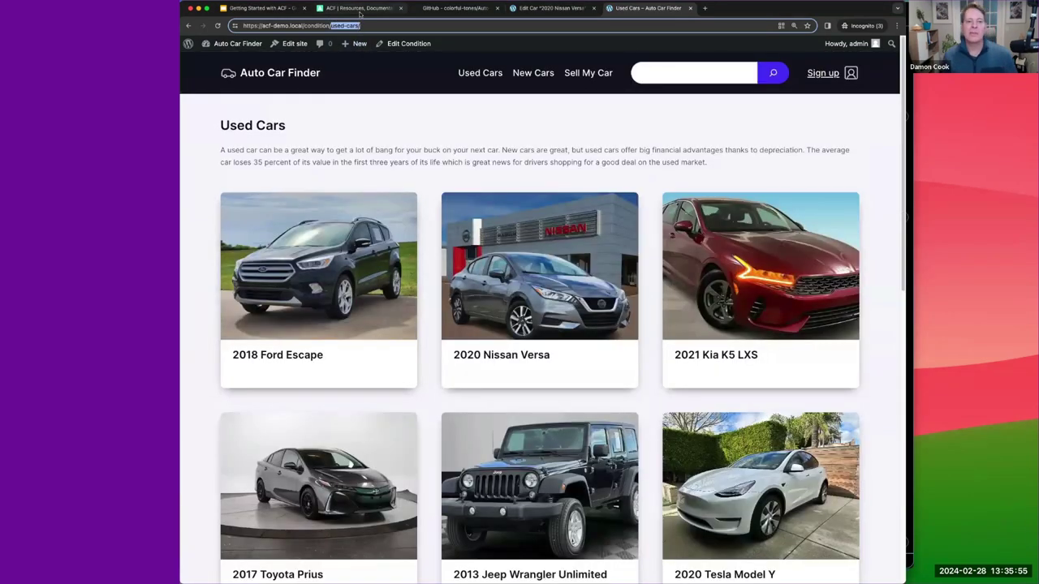
# Step: Leave the Used Cars archive for the site's WordPress dashboard and open the ACF field groups list
pyautogui.click(280, 72)
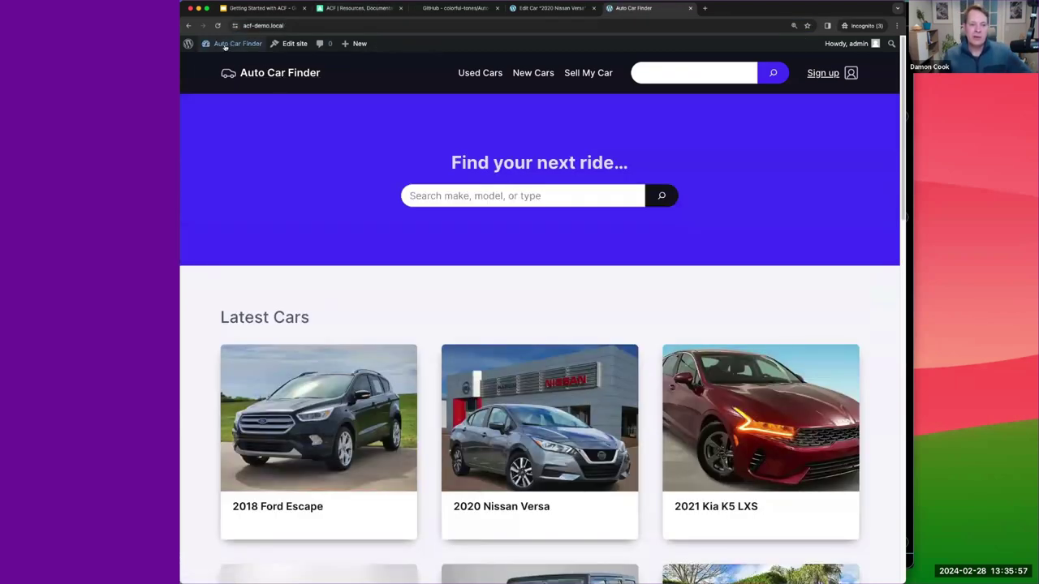
pyautogui.click(220, 61)
pyautogui.moveTo(227, 339)
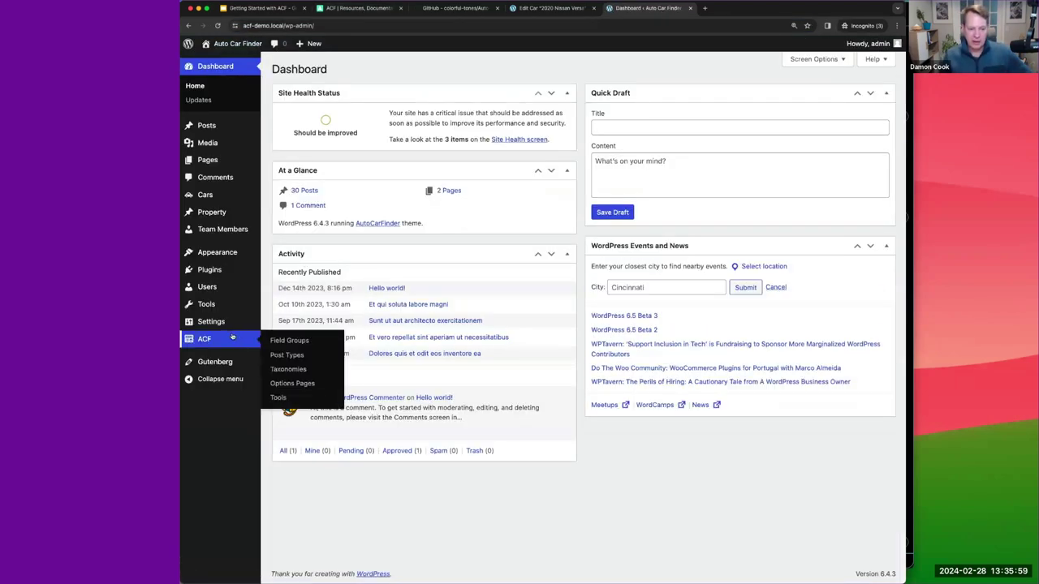
pyautogui.click(280, 341)
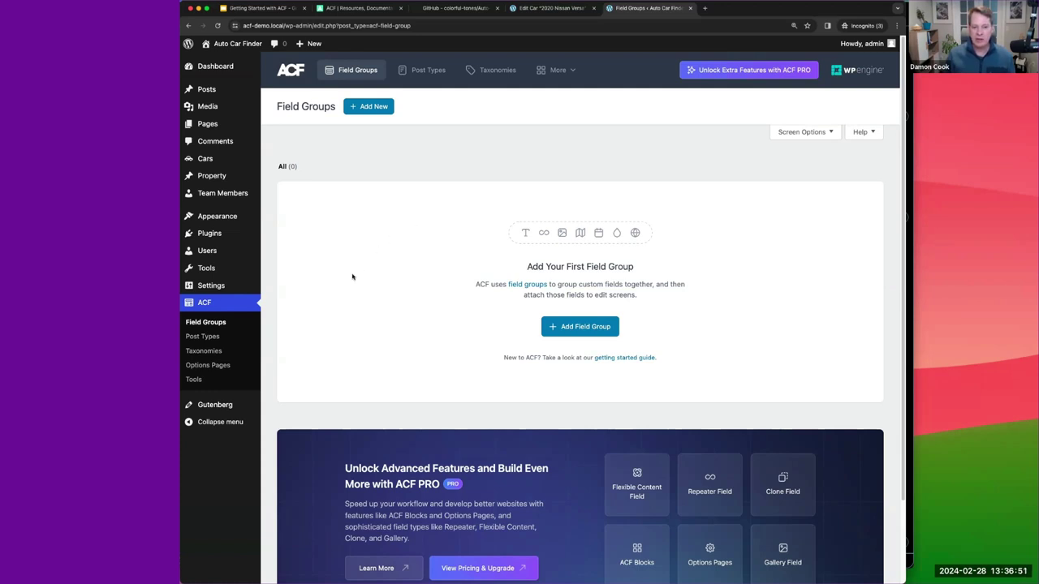
# Step: Add a new ACF field group titled "Vehicle Details"
pyautogui.click(367, 107)
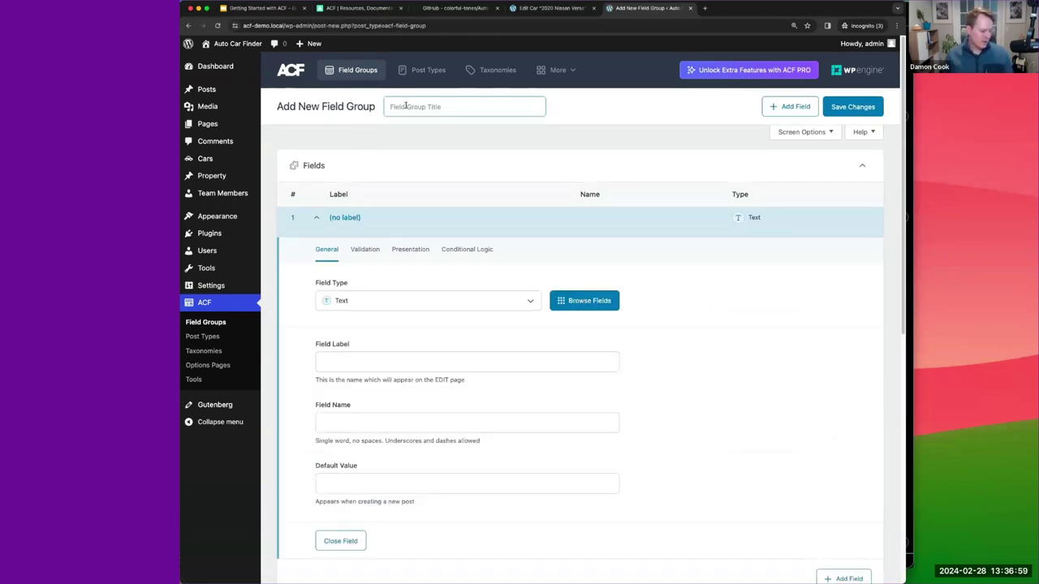
pyautogui.write('V')
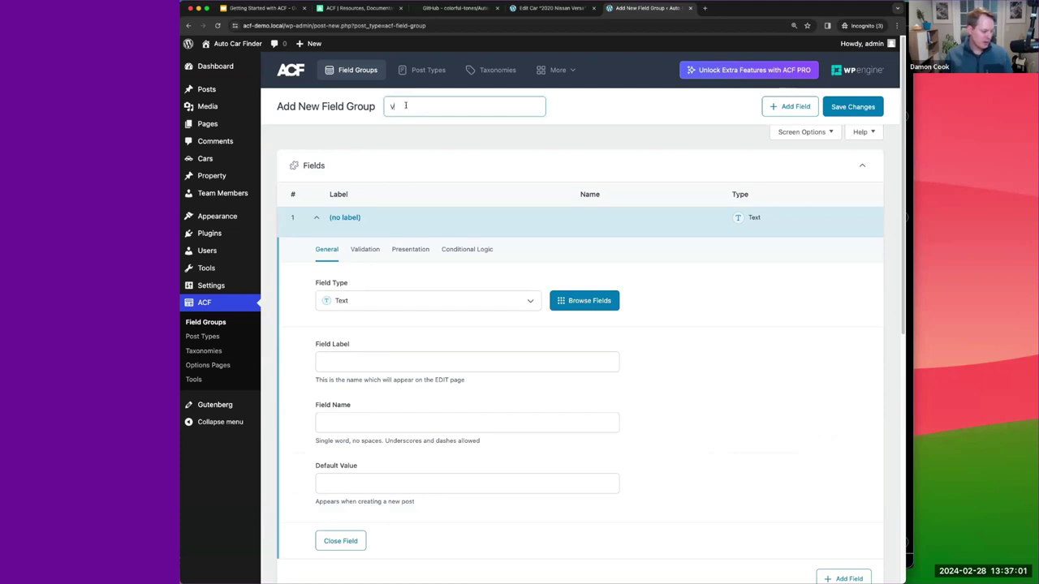
pyautogui.write('ehicle Details')
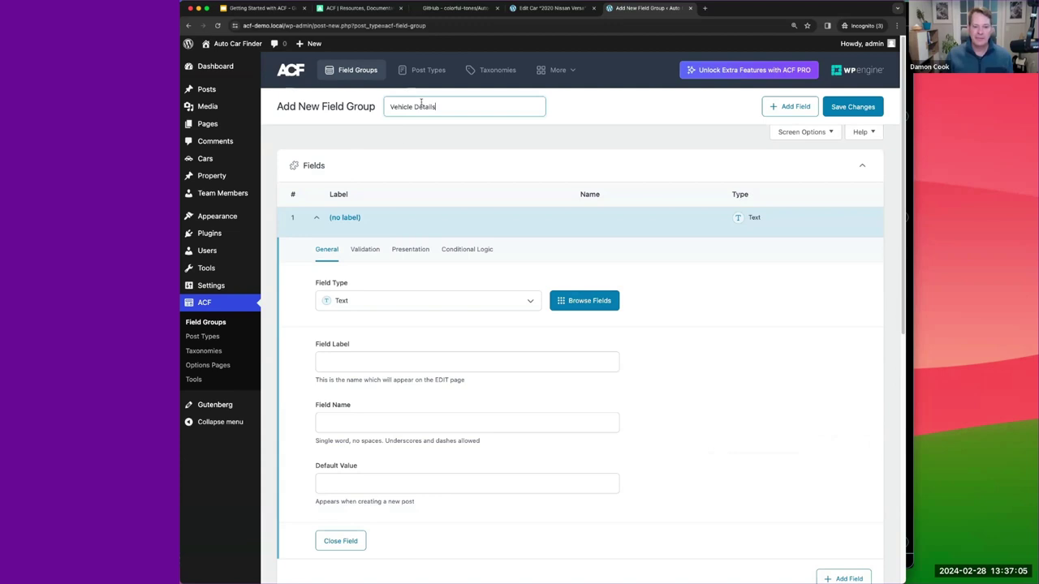
pyautogui.hotkey('shift', 'alt', 'Right')
pyautogui.hotkey('shift', 'alt', 'Right')
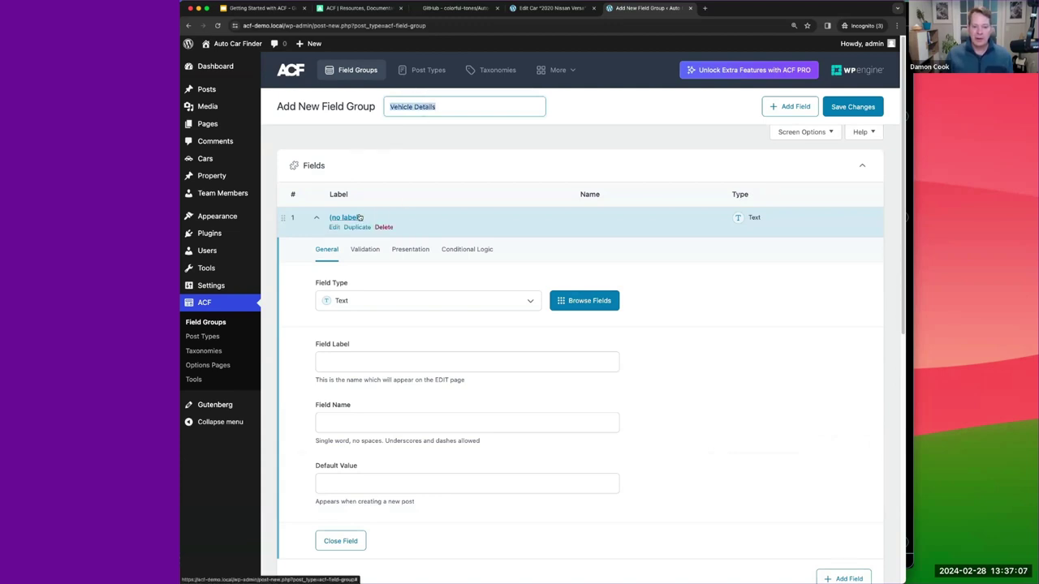
# Step: Set the field group's location rule to show it when Post Type is equal to Car
pyautogui.scroll(-3, 315, 217)
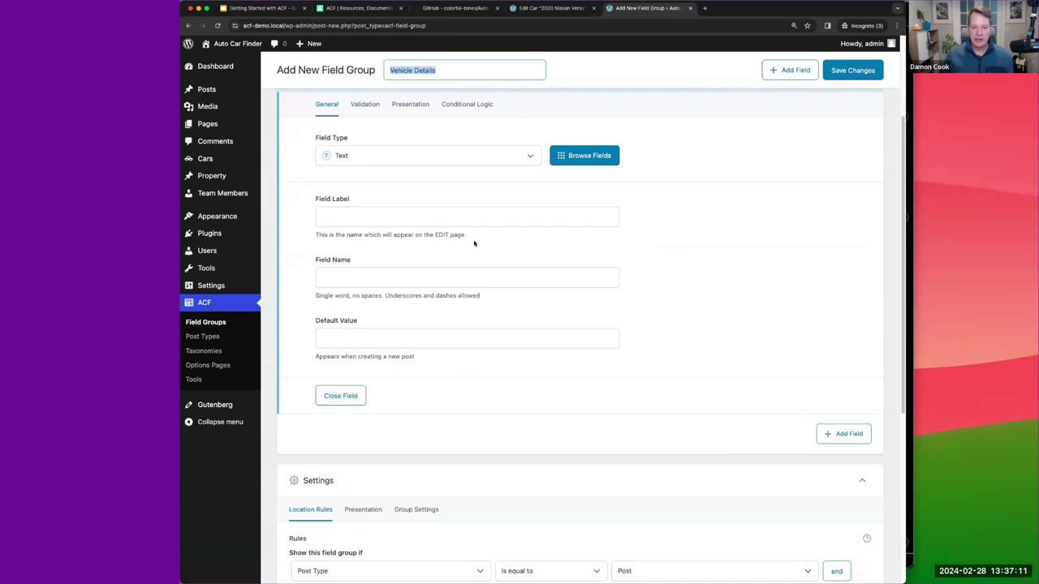
pyautogui.scroll(-5, 515, 393)
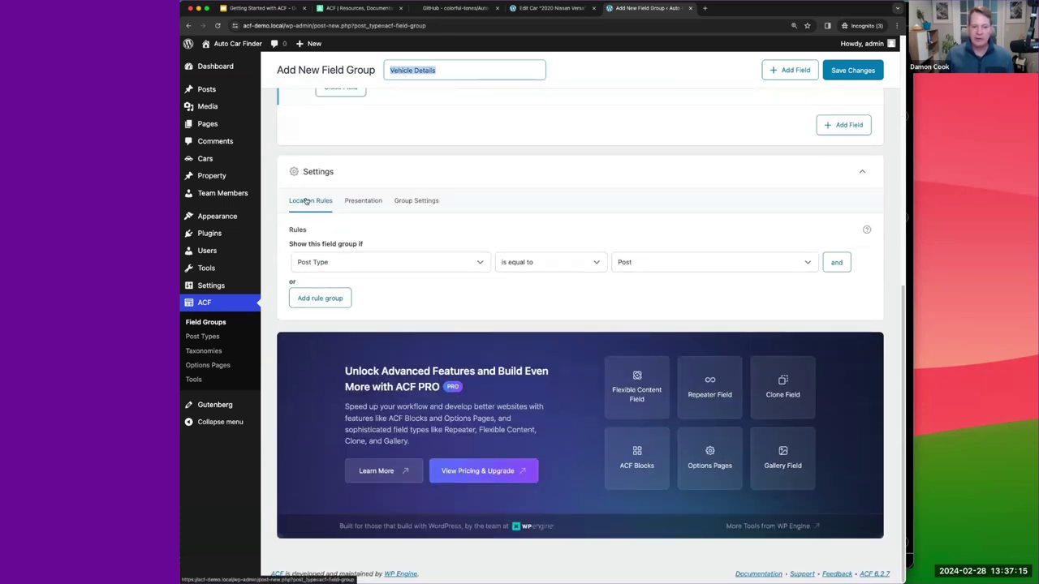
pyautogui.click(310, 263)
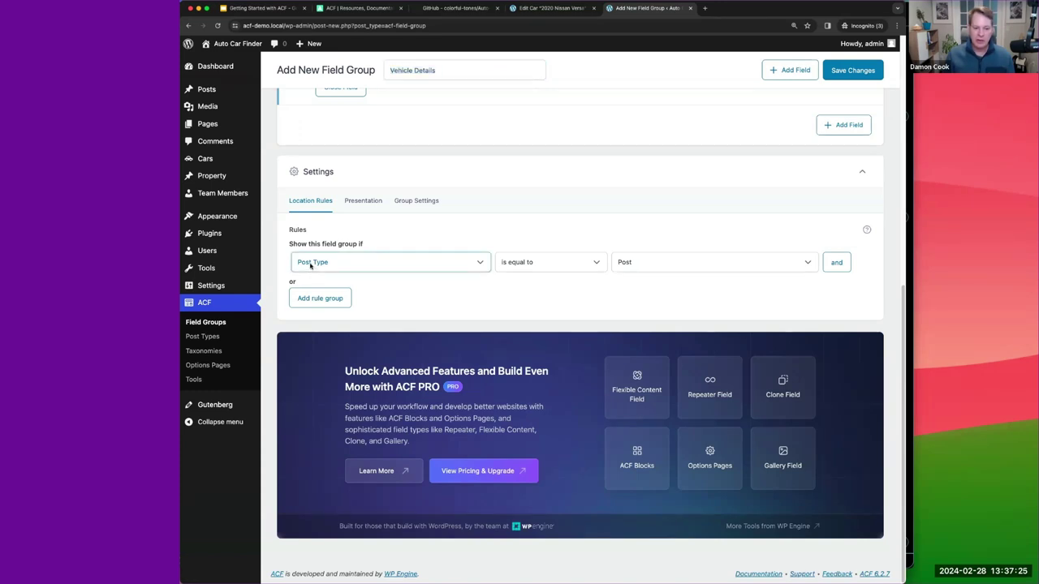
pyautogui.press('space')
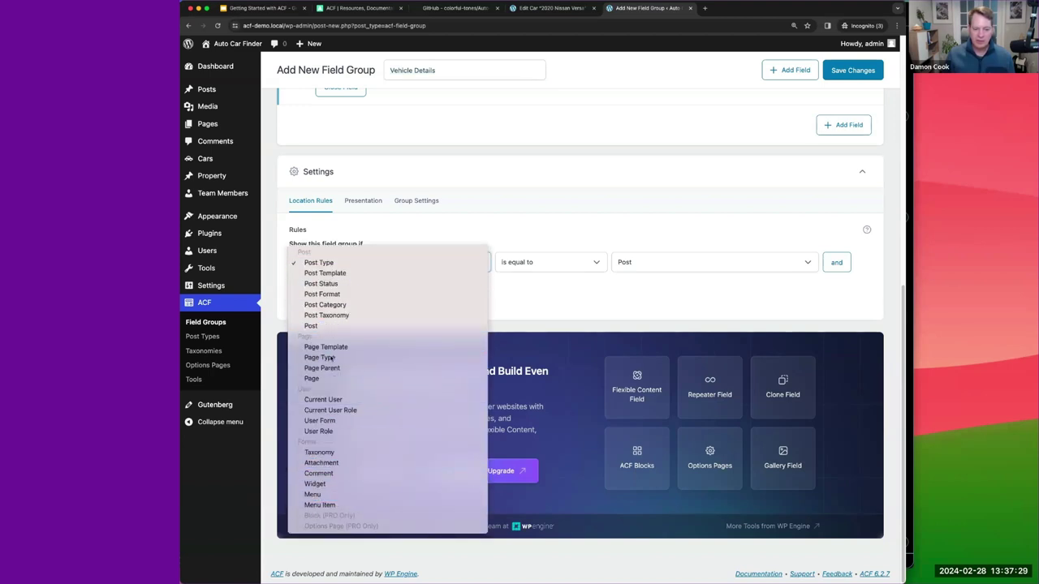
pyautogui.click(490, 234)
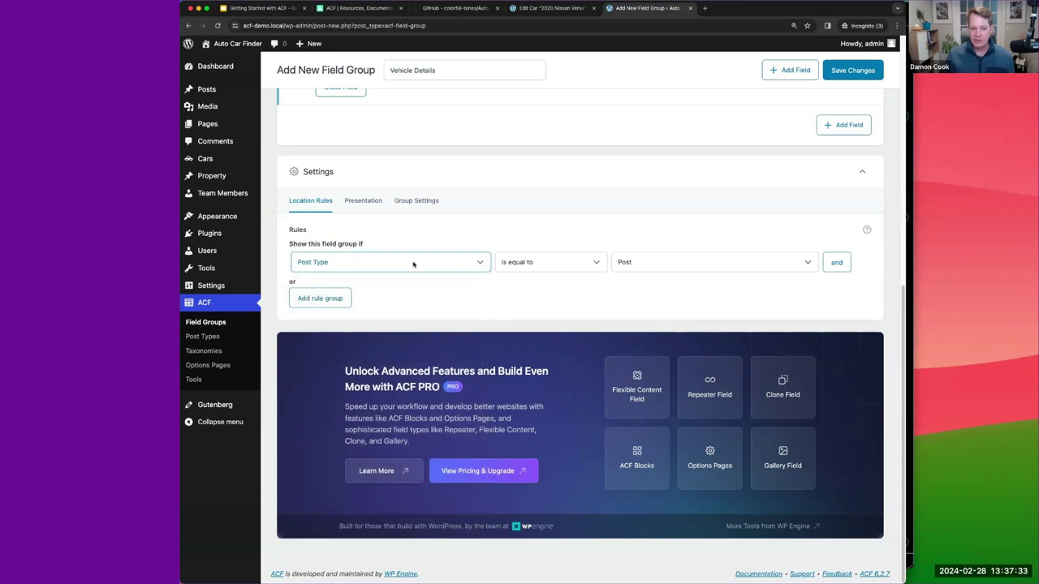
pyautogui.click(649, 262)
pyautogui.click(633, 262)
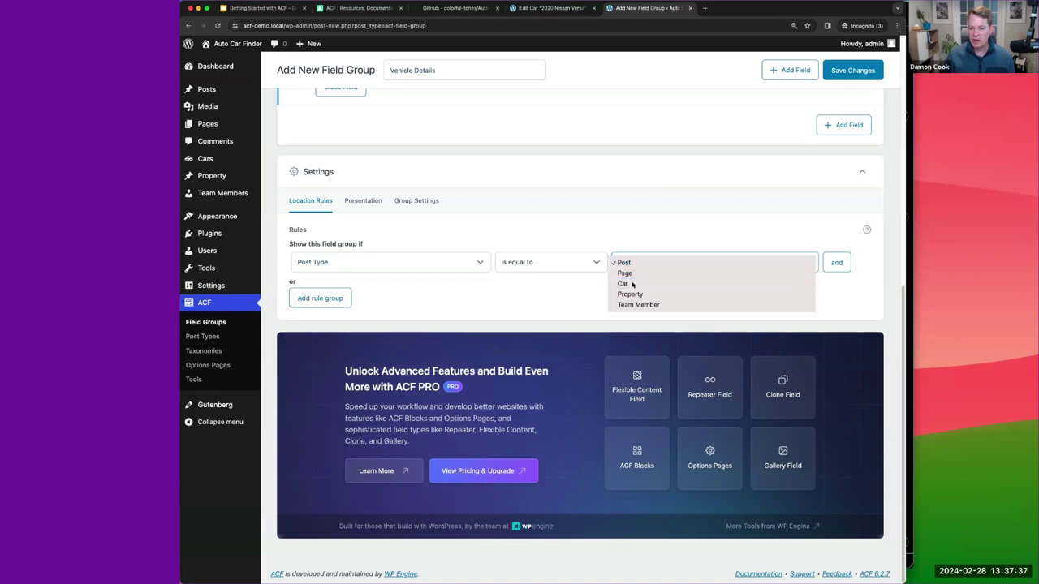
pyautogui.click(633, 280)
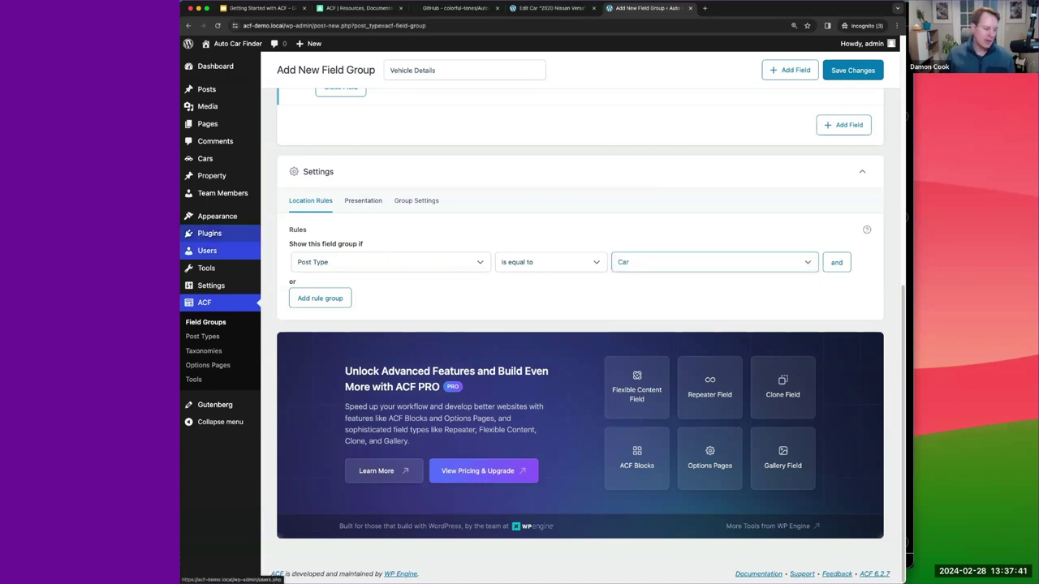
# Step: Set the field group's style to Seamless (no metabox) and instruction placement to Below fields, and review its group settings and location rules
pyautogui.moveTo(213, 251)
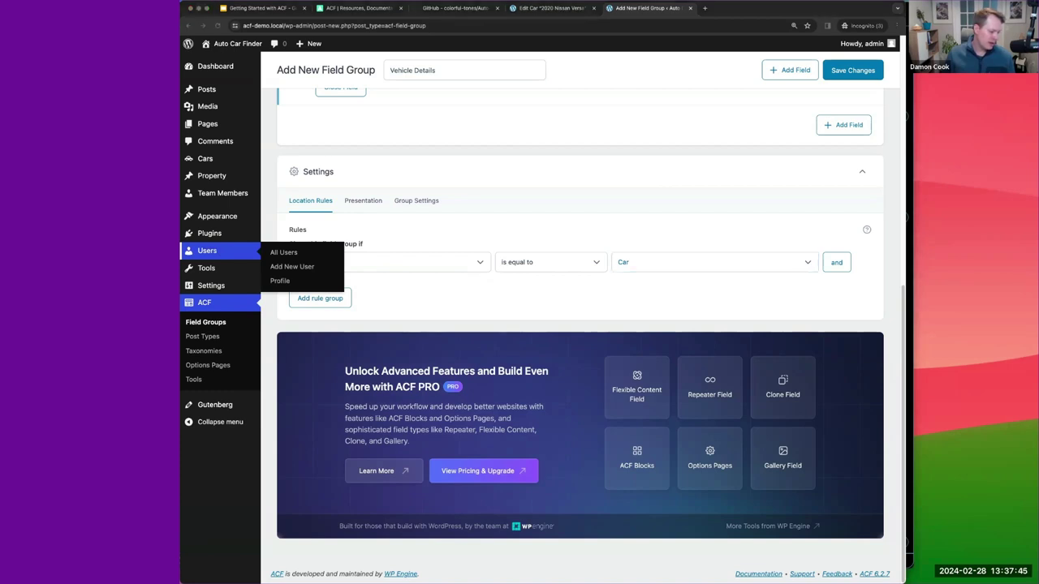
pyautogui.click(370, 204)
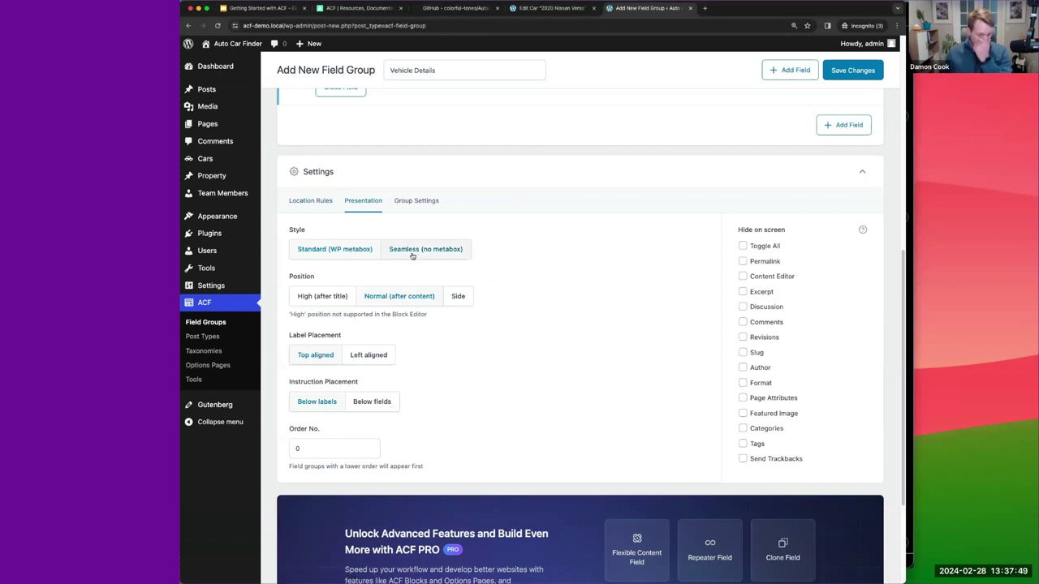
pyautogui.click(362, 8)
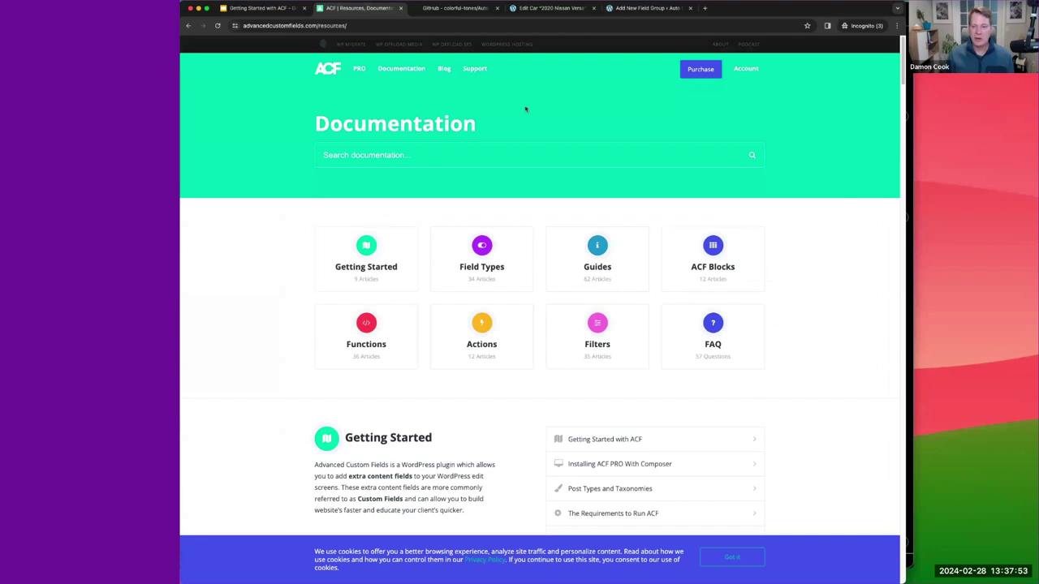
pyautogui.click(643, 8)
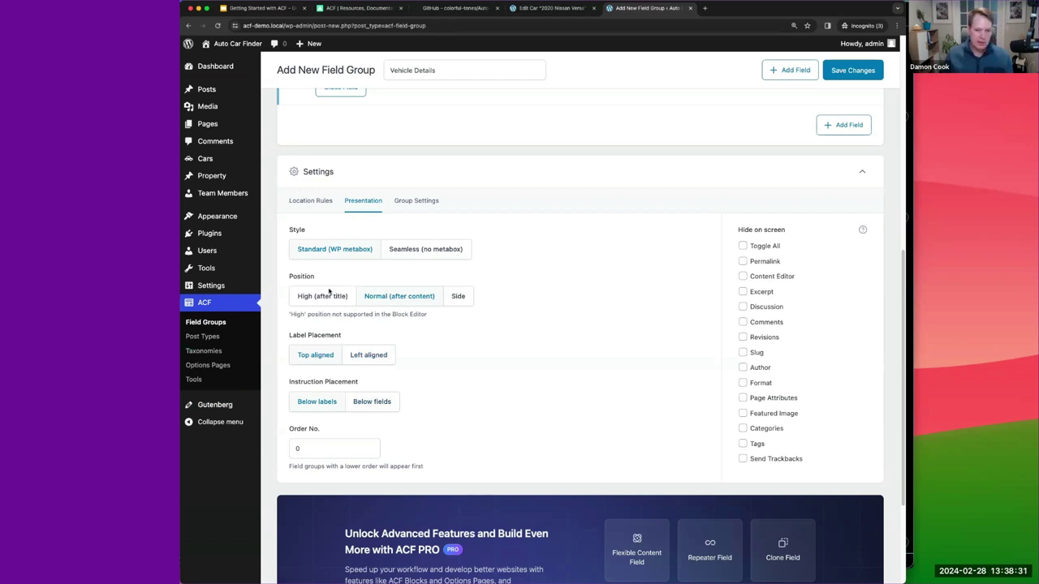
pyautogui.click(402, 251)
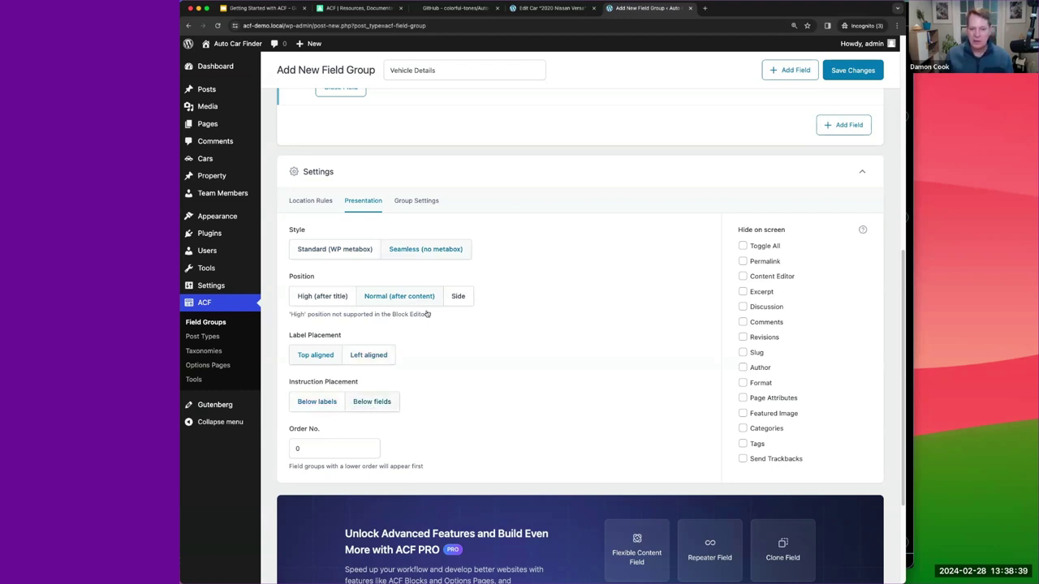
pyautogui.click(418, 205)
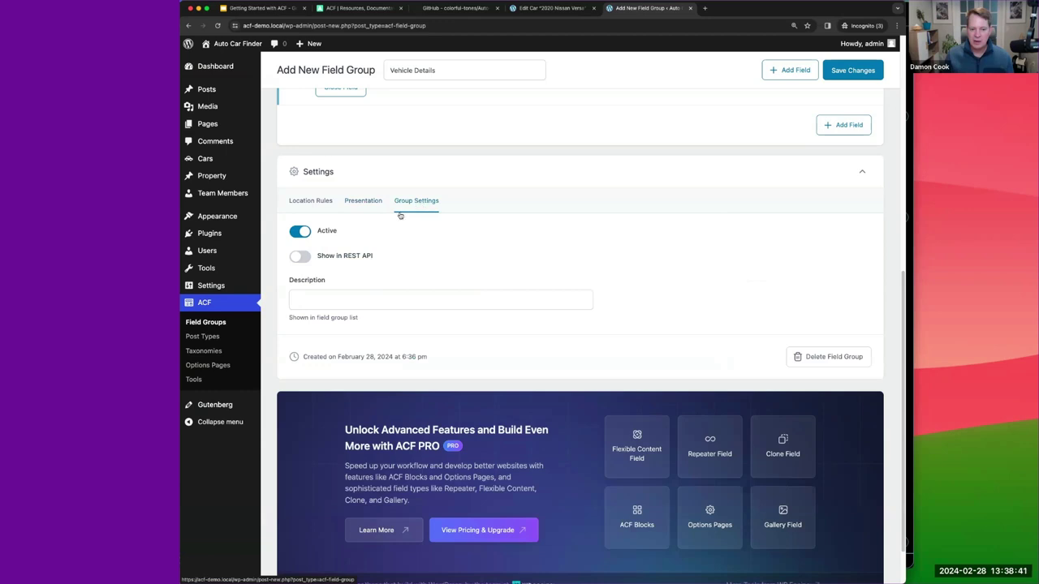
pyautogui.click(298, 201)
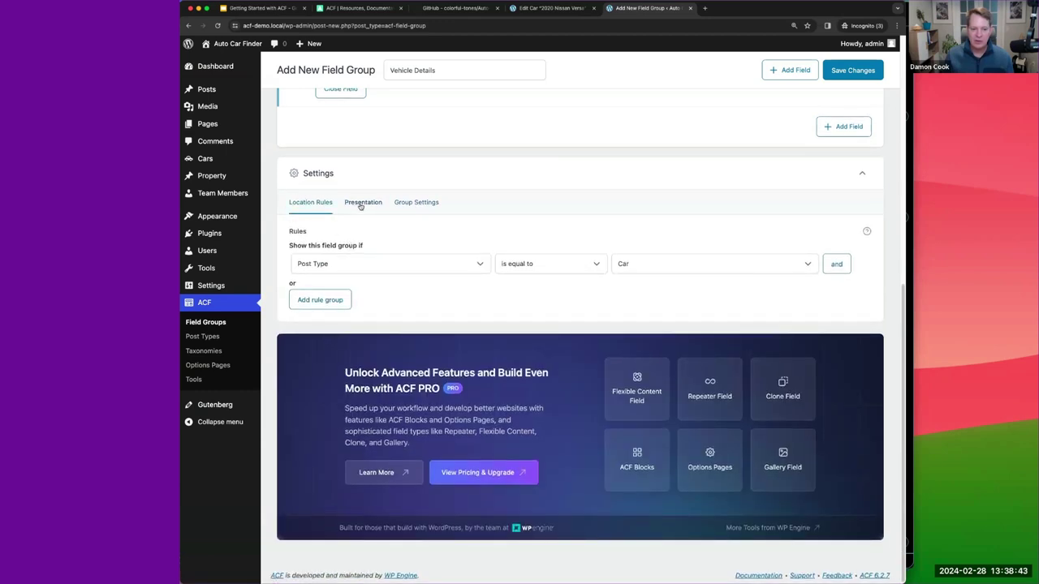
# Step: Change the type of the first, unlabelled field in Vehicle Details to Group
pyautogui.scroll(2, 382, 248)
pyautogui.scroll(5, 380, 259)
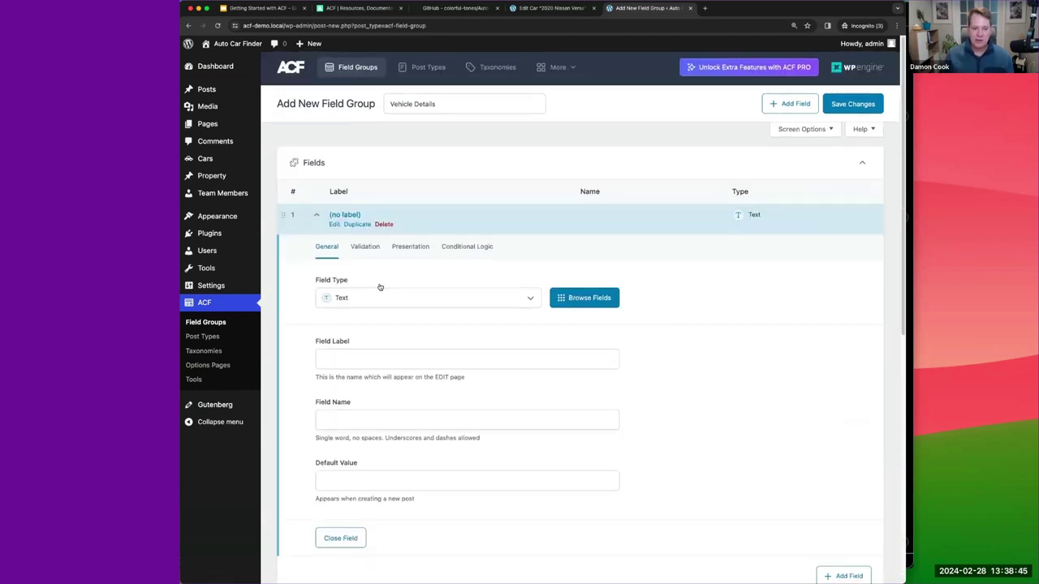
pyautogui.scroll(-1, 375, 287)
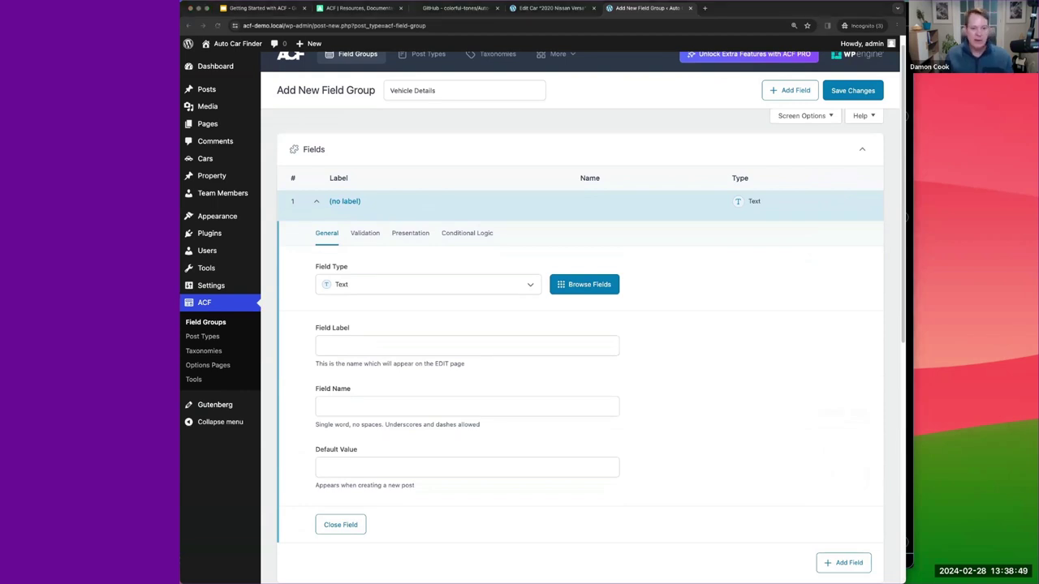
pyautogui.click(343, 286)
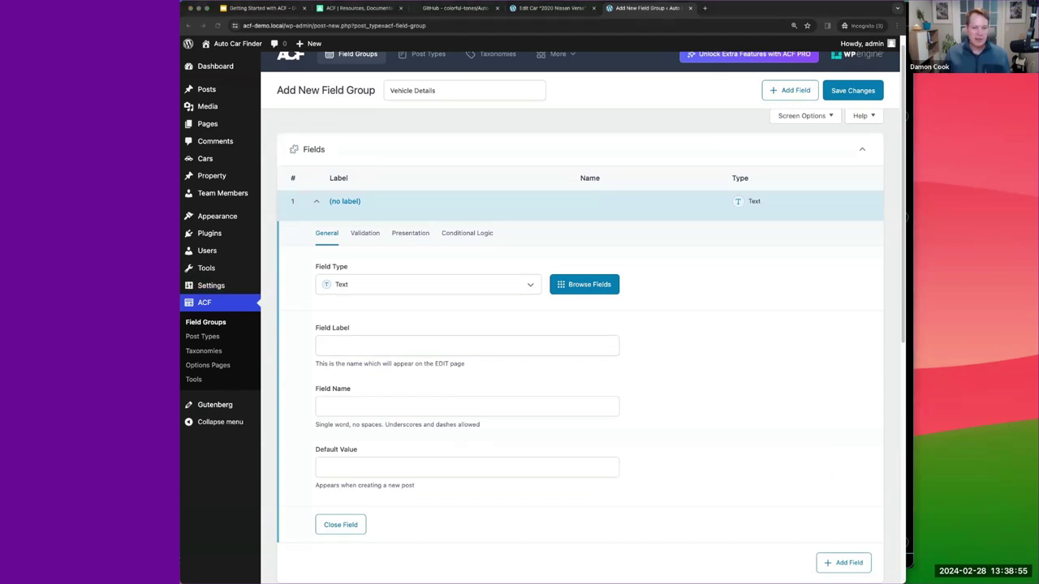
pyautogui.click(366, 289)
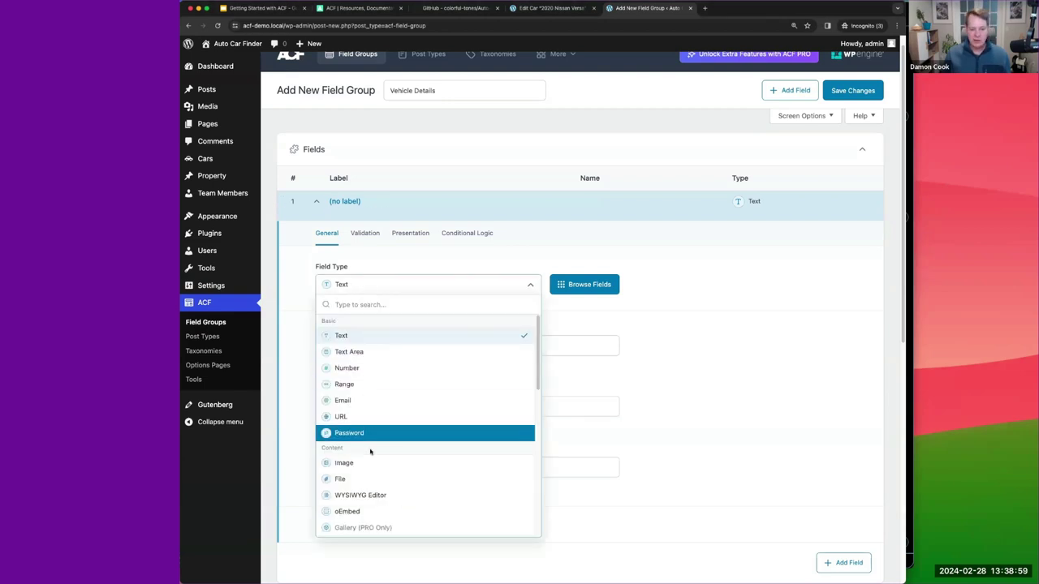
pyautogui.scroll(-5, 365, 485)
pyautogui.scroll(-3, 364, 485)
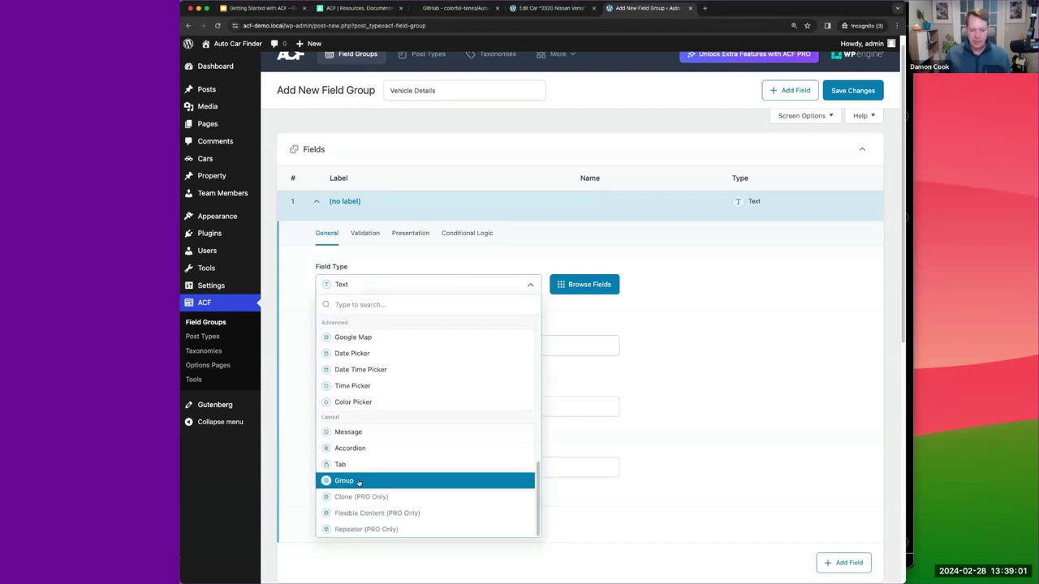
pyautogui.click(362, 482)
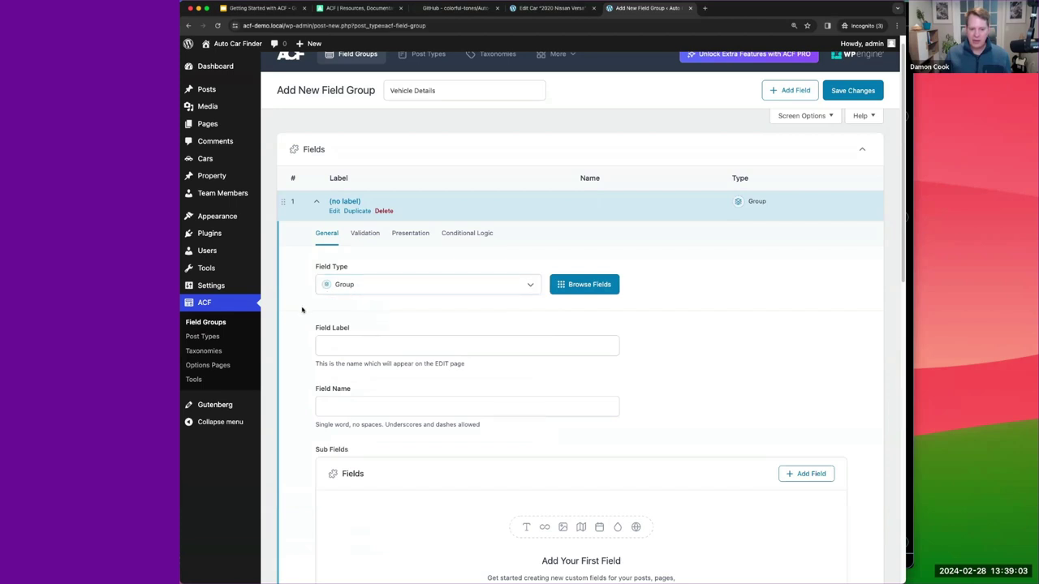
# Step: Label the new Group field "Listing Dates"
pyautogui.scroll(-2, 302, 309)
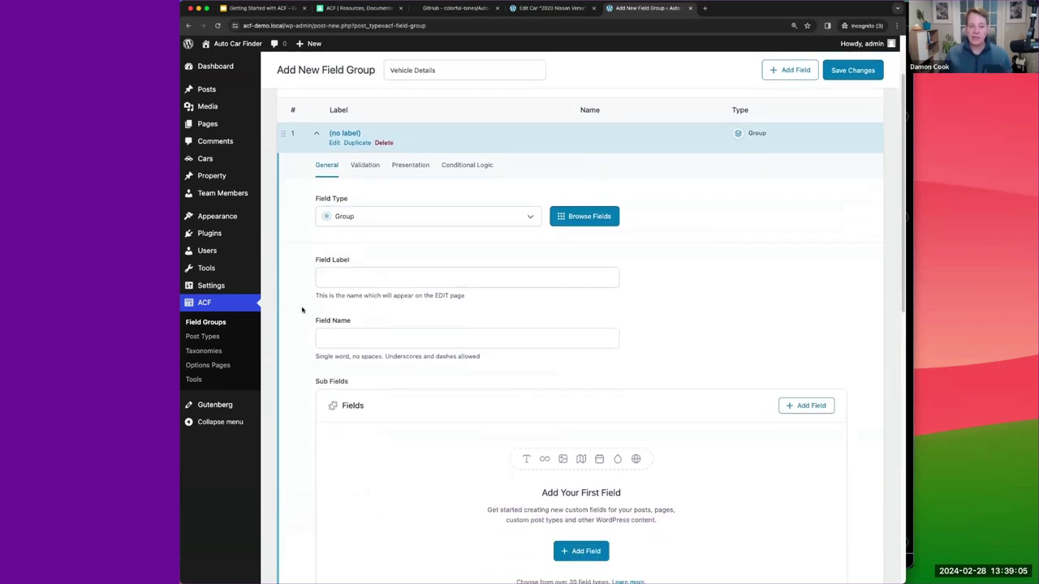
pyautogui.click(335, 278)
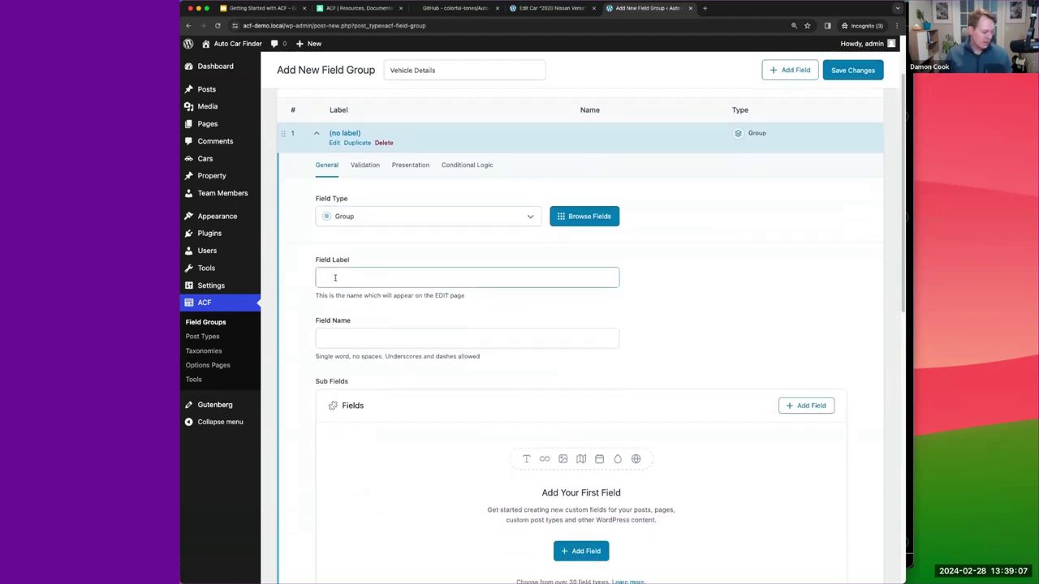
pyautogui.write('Listing Dates')
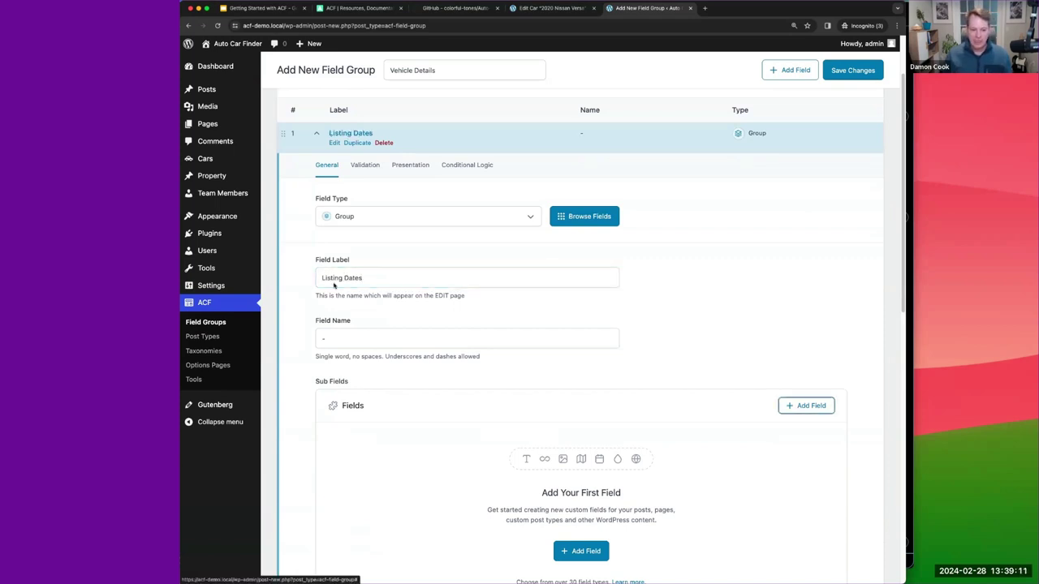
# Step: Clear the group field's name and regenerate it from its label as listing_dates
pyautogui.click(342, 341)
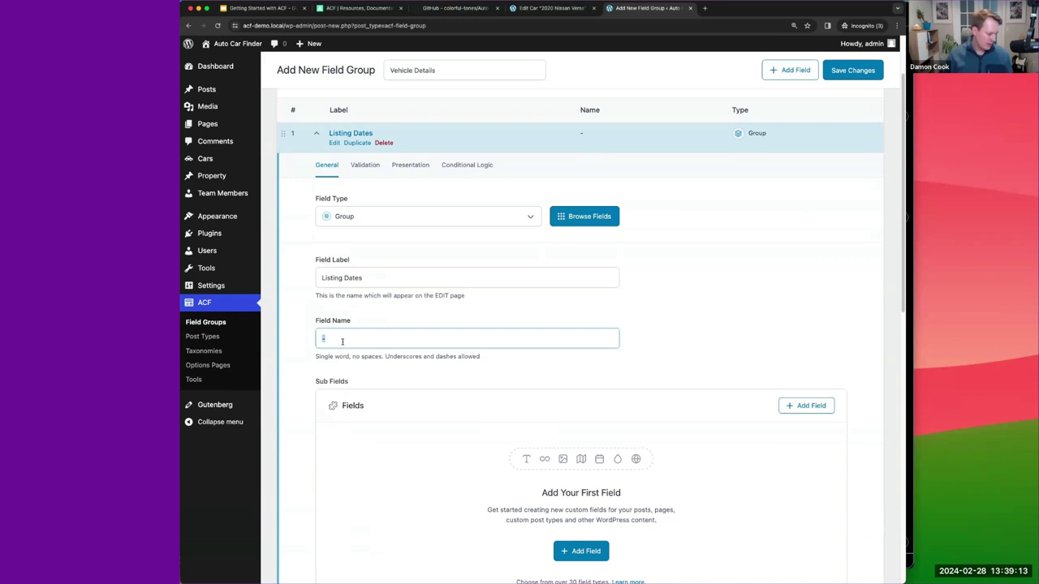
pyautogui.write('demo_')
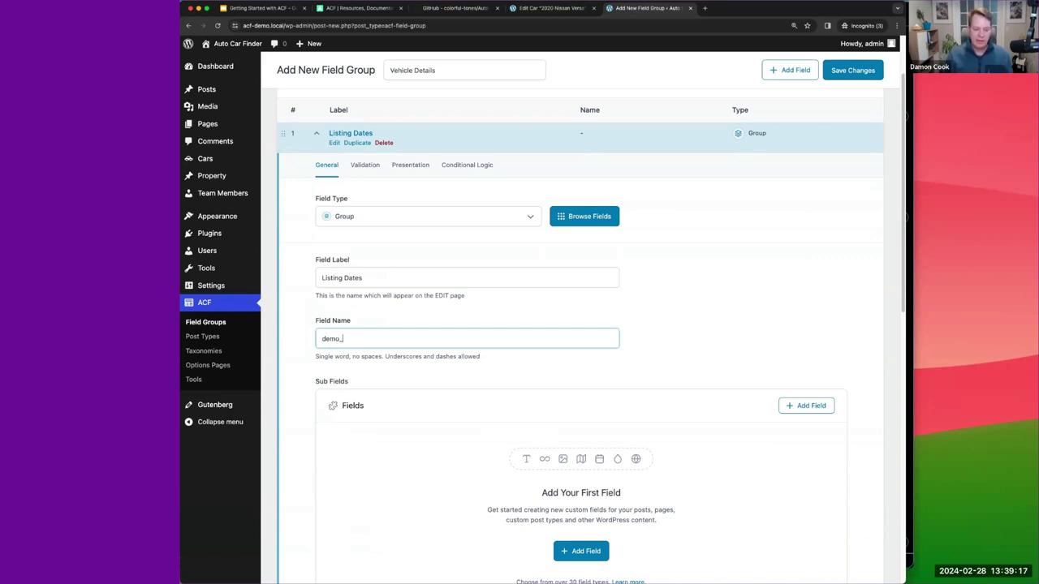
pyautogui.press('super+a')
pyautogui.press('BackSpace')
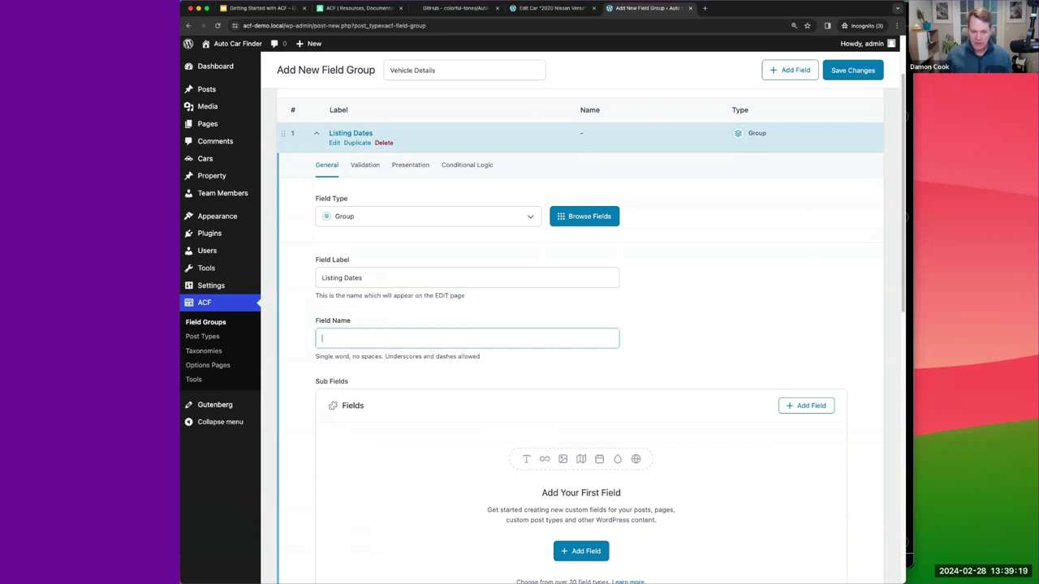
pyautogui.click(366, 279)
pyautogui.press('Tab')
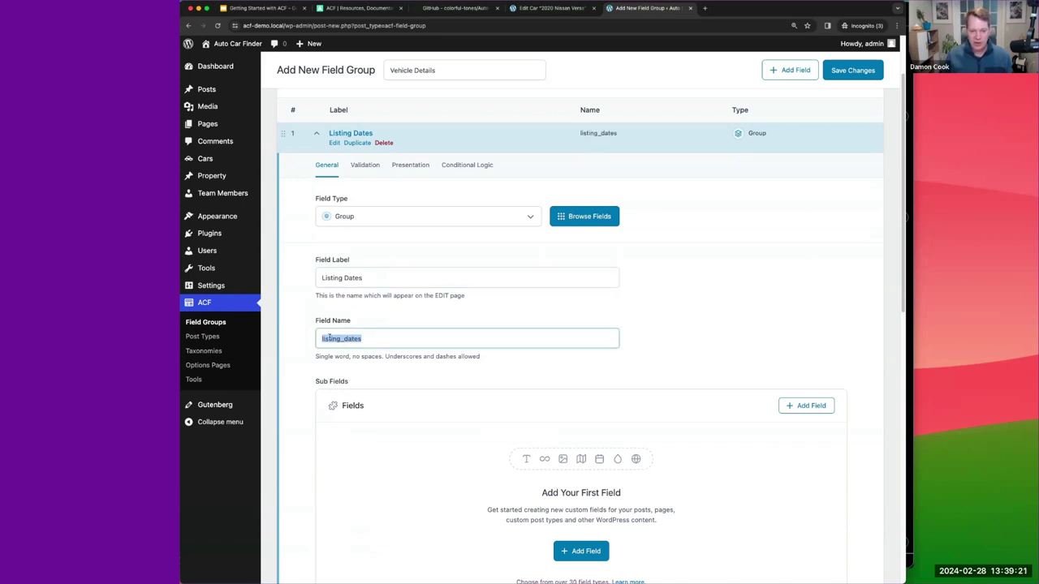
# Step: Prefix the Listing Dates field name with demo_ to make it demo_listing_dates
pyautogui.click(363, 338)
pyautogui.doubleClick(368, 340)
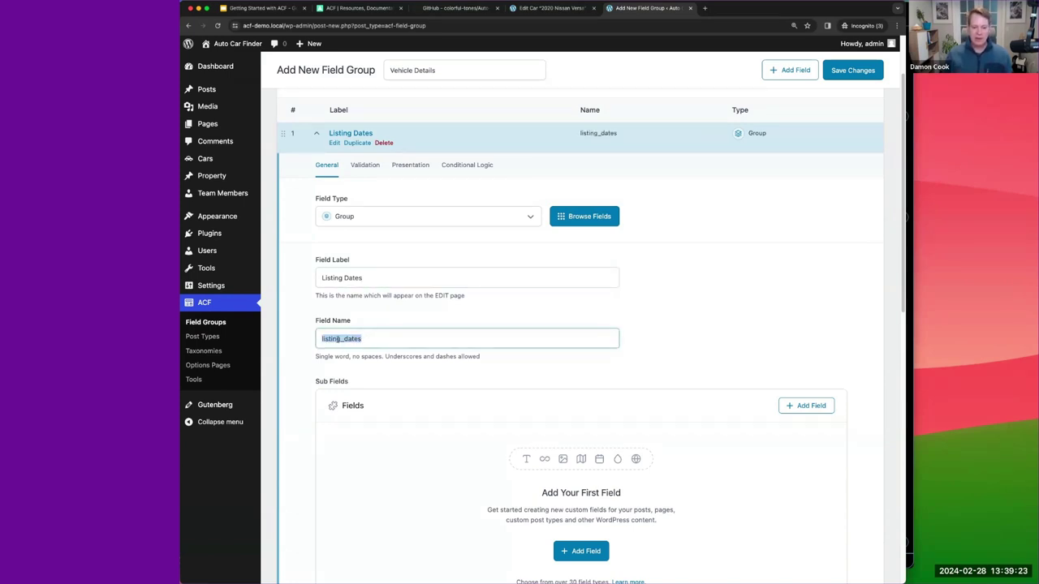
pyautogui.click(331, 337)
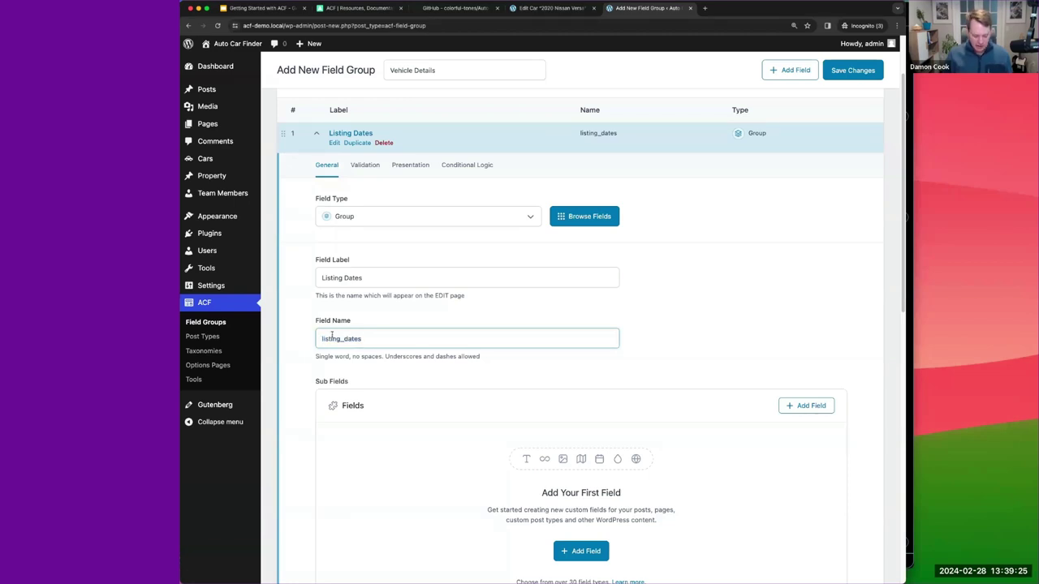
pyautogui.press('super+Left')
pyautogui.write('demo_')
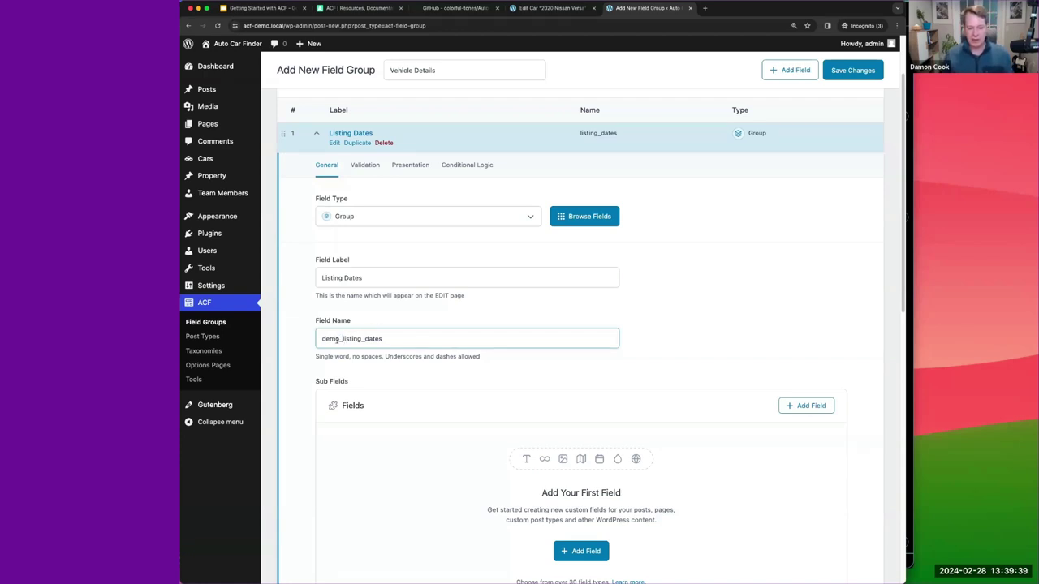
pyautogui.moveTo(340, 340); pyautogui.dragTo(312, 342)
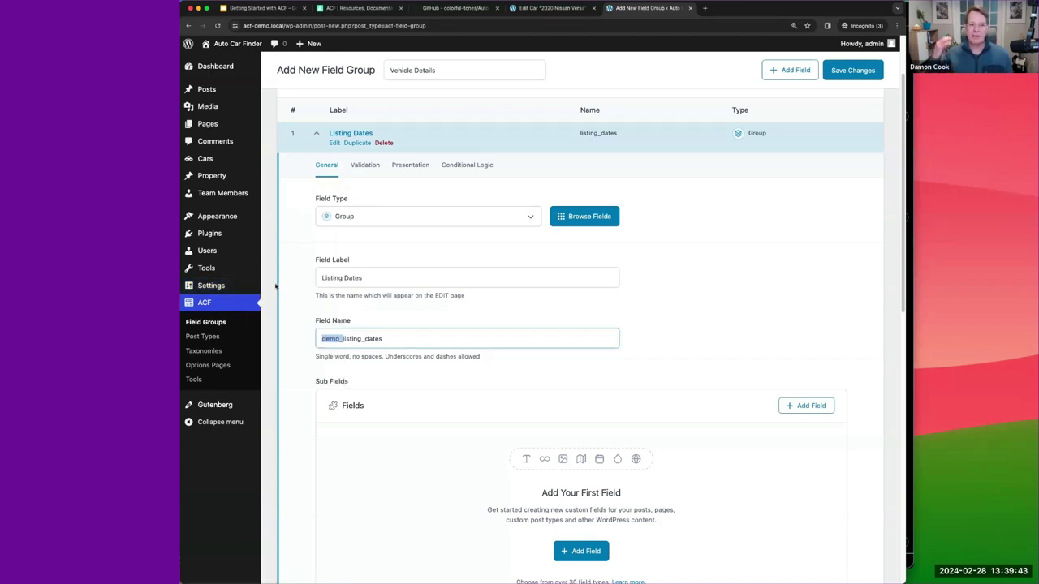
pyautogui.click(341, 340)
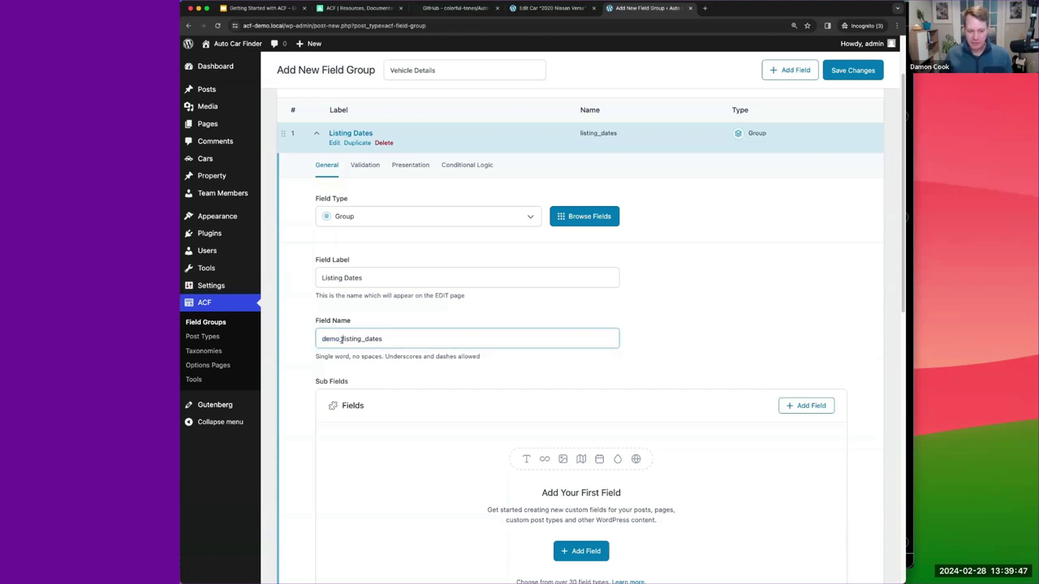
pyautogui.moveTo(340, 339); pyautogui.dragTo(319, 340)
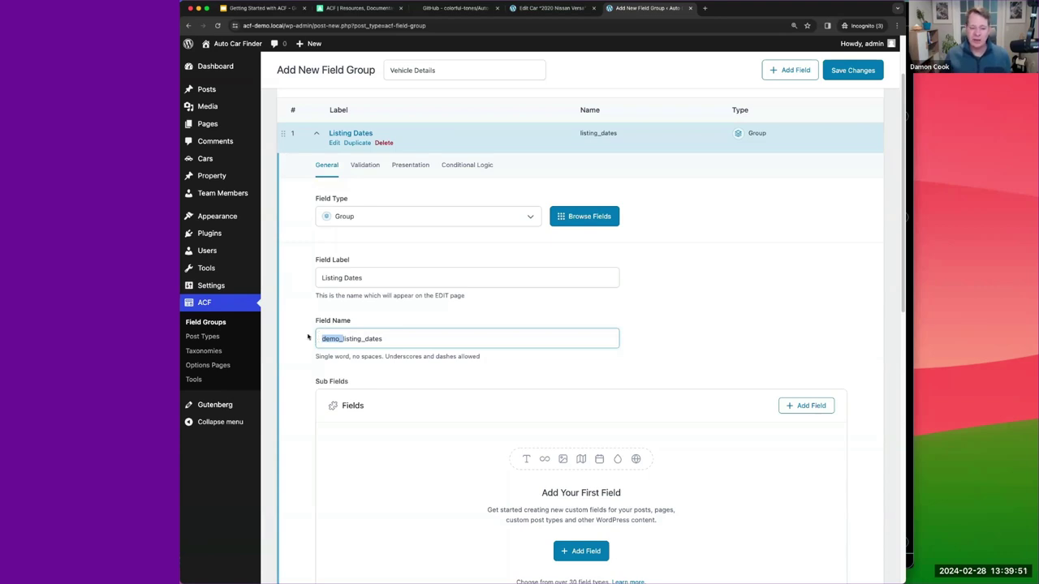
pyautogui.click(307, 347)
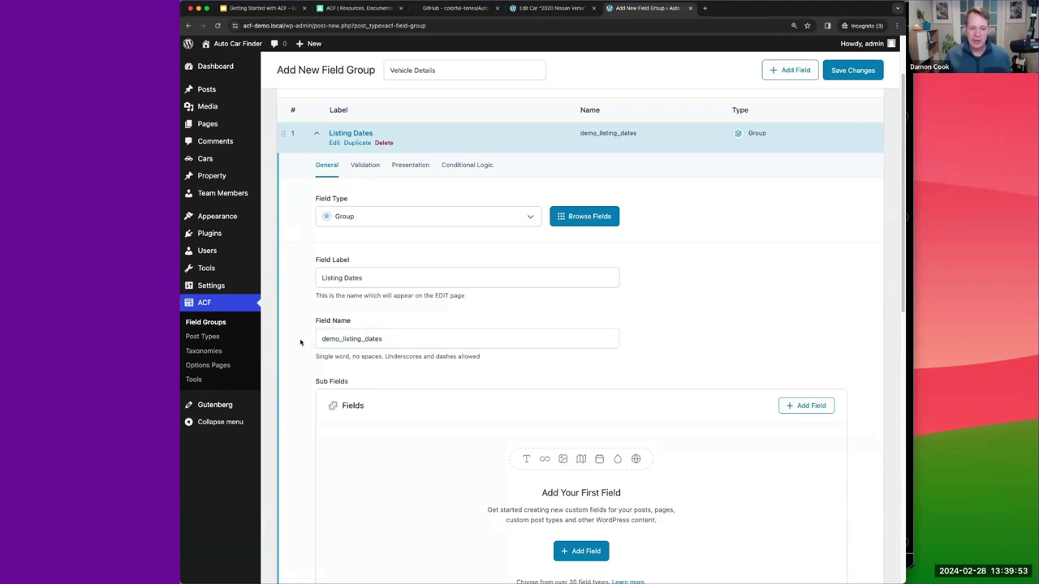
# Step: Add a sub field to the Listing Dates group and set its field type to Date Picker
pyautogui.scroll(-3, 300, 342)
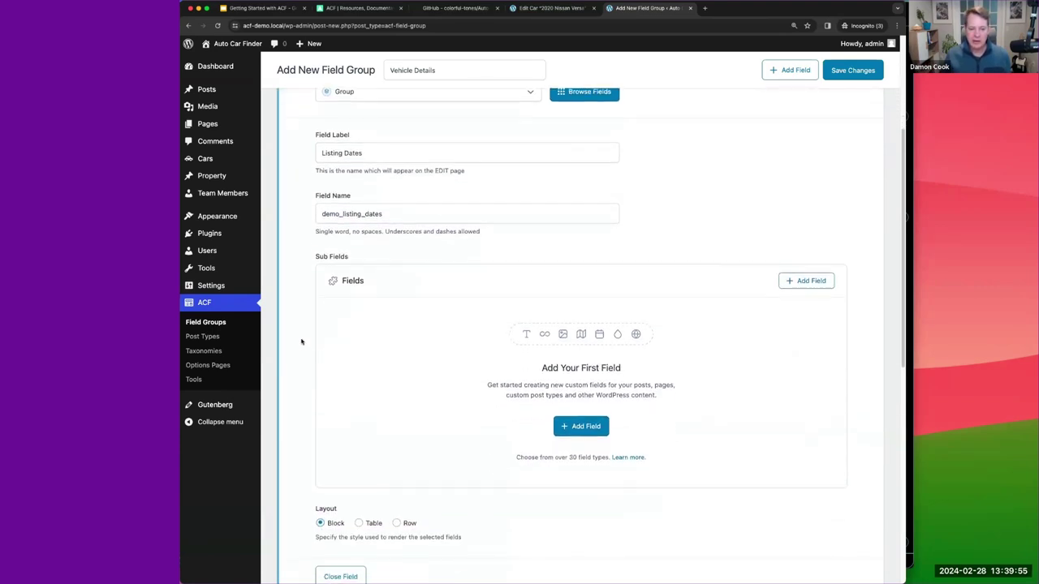
pyautogui.click(341, 213)
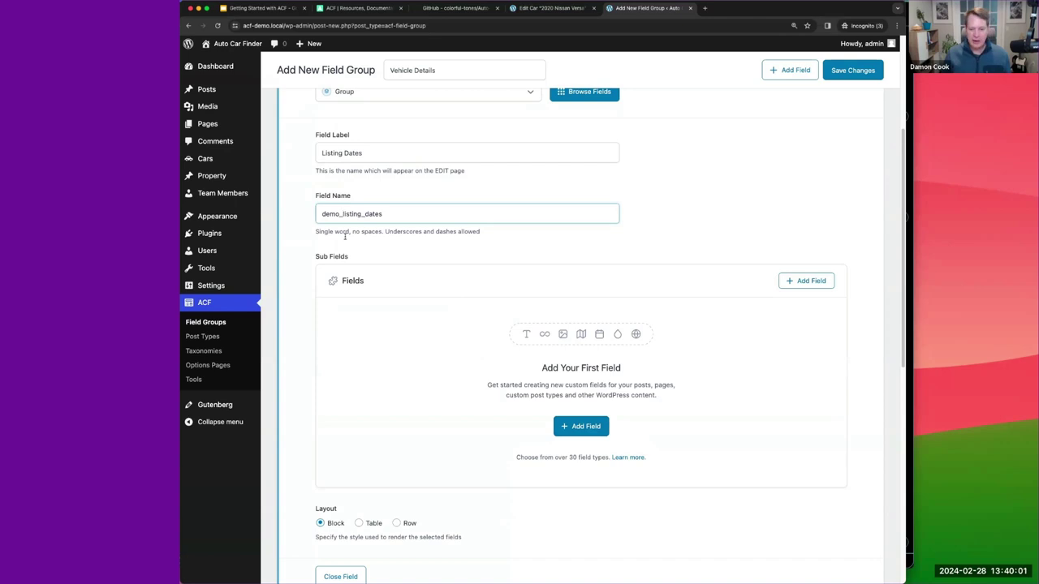
pyautogui.click(573, 426)
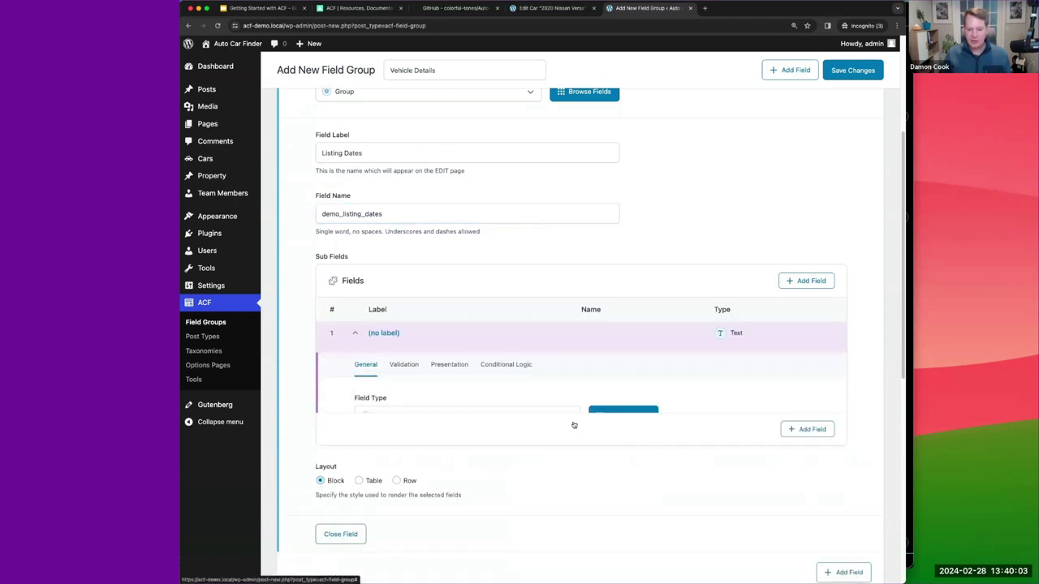
pyautogui.scroll(-2, 421, 391)
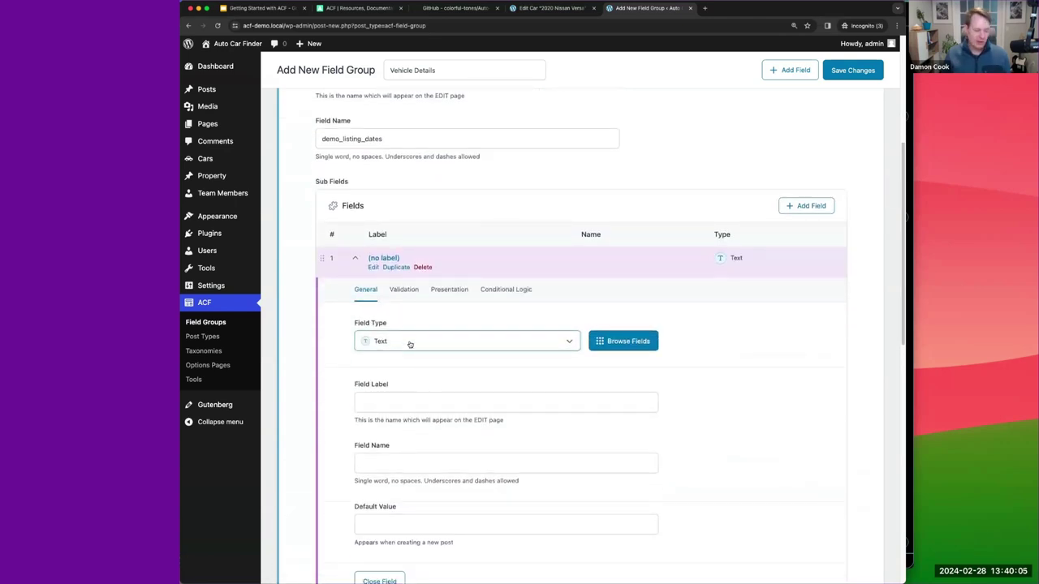
pyautogui.click(409, 344)
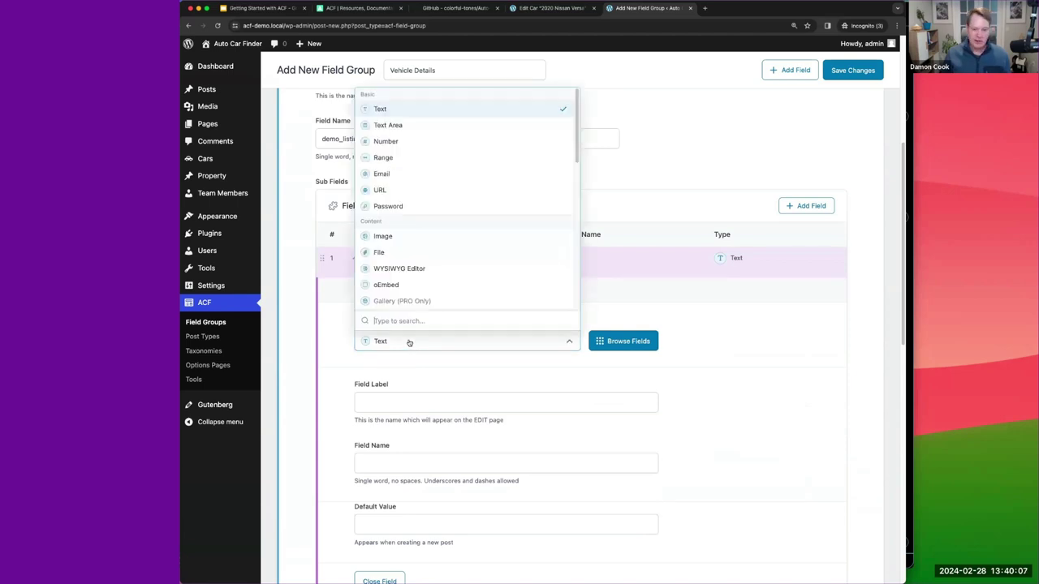
pyautogui.write('da')
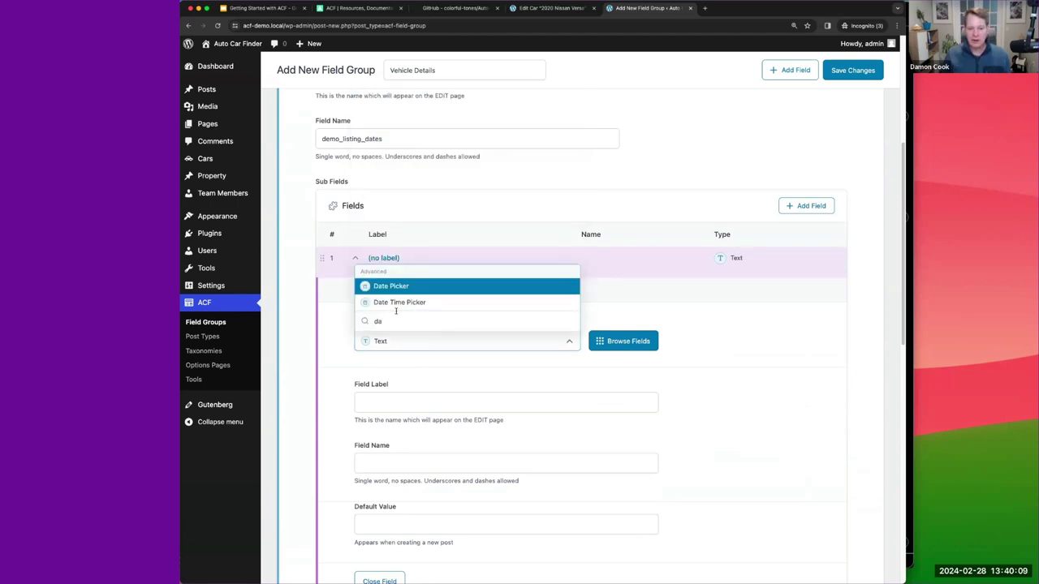
pyautogui.press('Return')
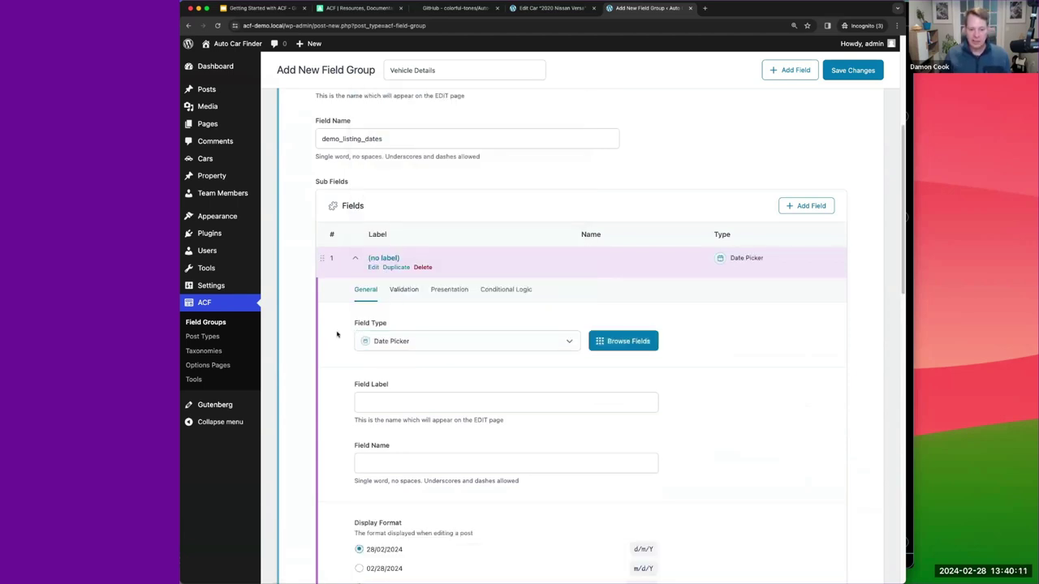
# Step: Label the date picker sub field "Listing Start Date" and set its field name to demo_listing_start_date
pyautogui.scroll(-1, 336, 333)
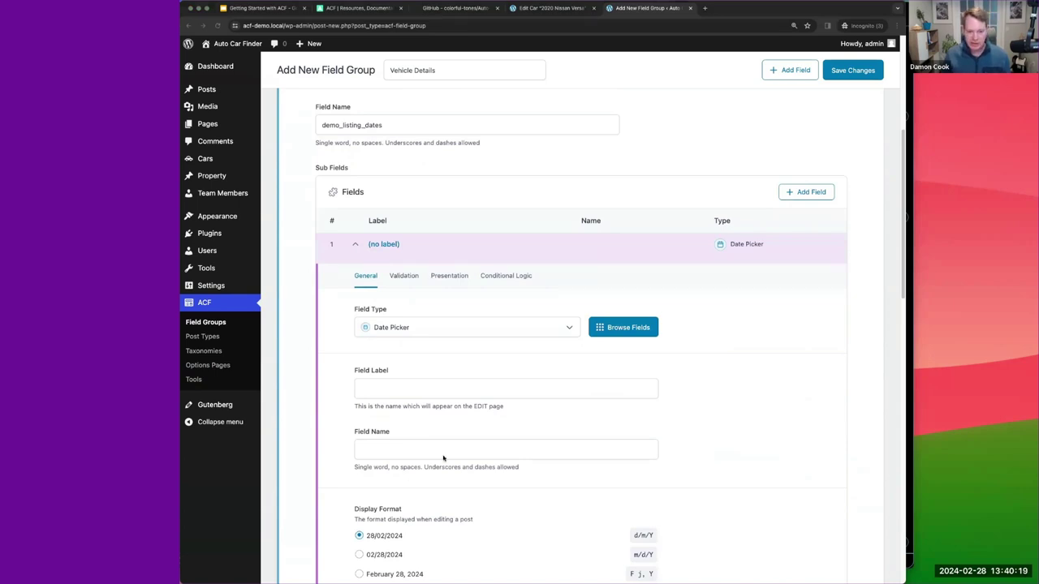
pyautogui.click(440, 388)
pyautogui.write('Listing Start Date')
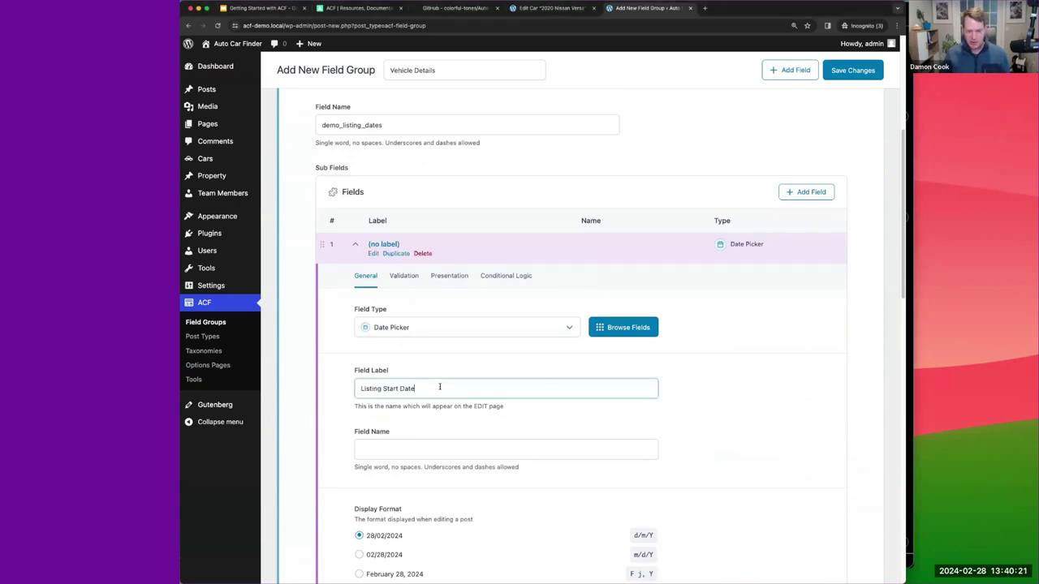
pyautogui.click(396, 448)
pyautogui.scroll(-5, 395, 449)
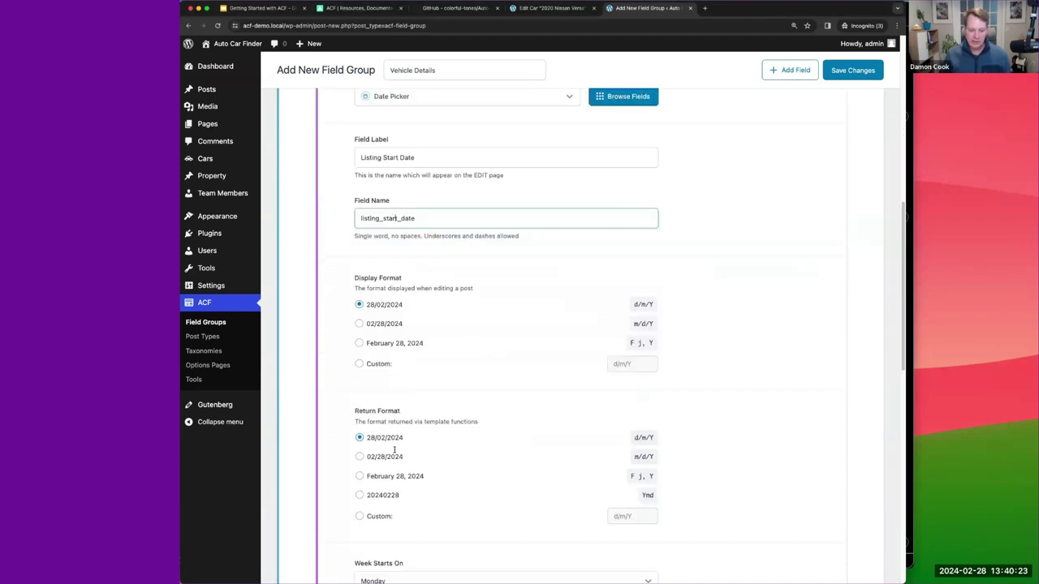
pyautogui.write('demo_')
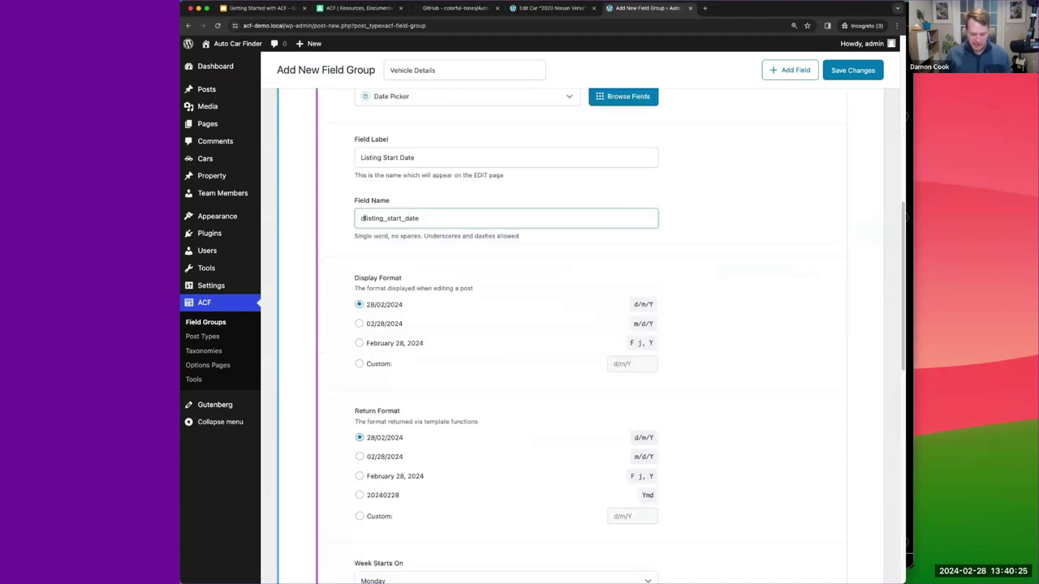
pyautogui.press('BackSpace')
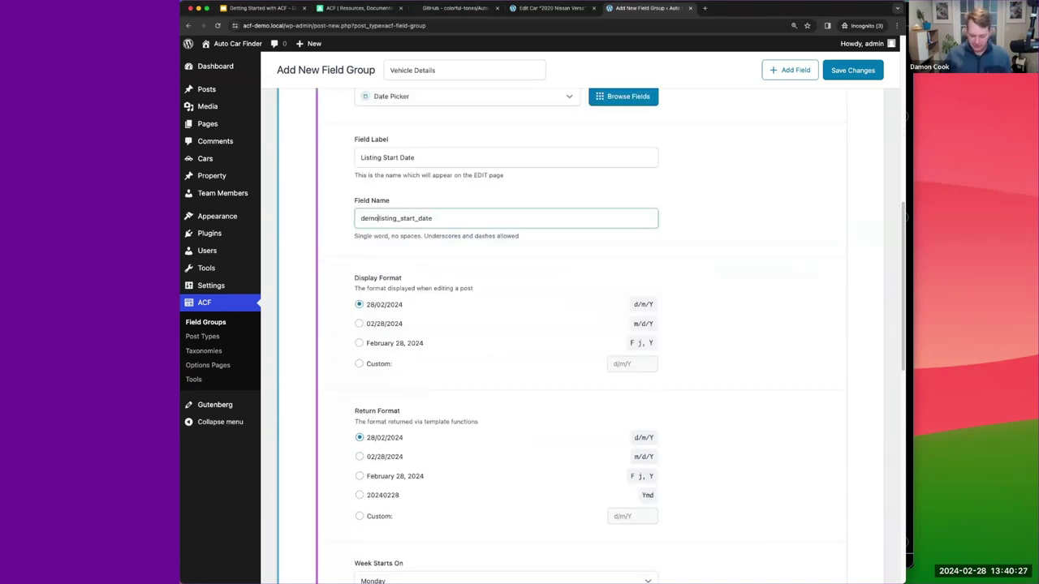
pyautogui.write('_')
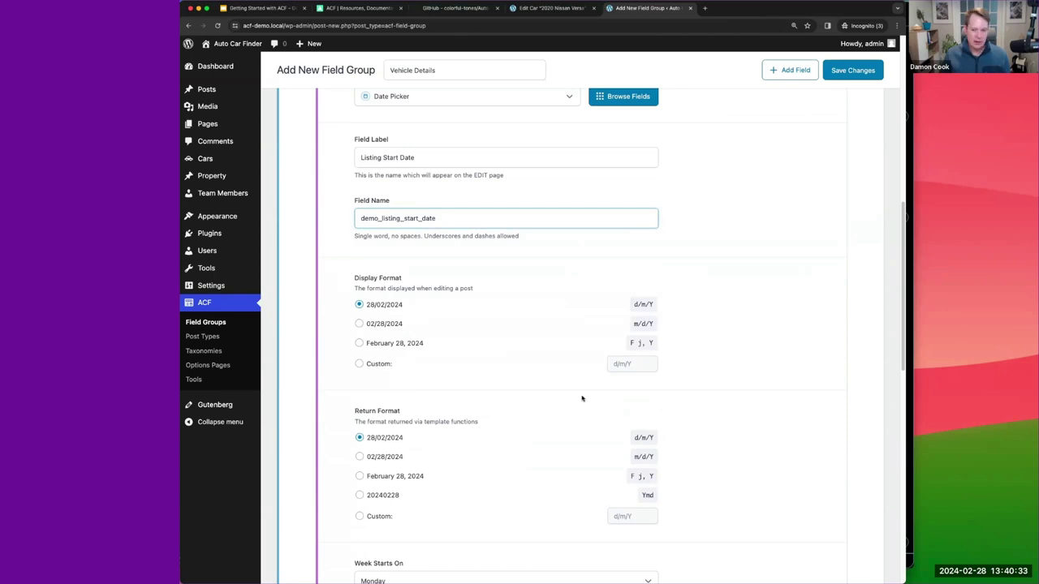
# Step: Widen the browser window and review the Listing Start Date sub field's date formats, validation, conditional logic and presentation settings
pyautogui.moveTo(907, 370); pyautogui.dragTo(956, 371)
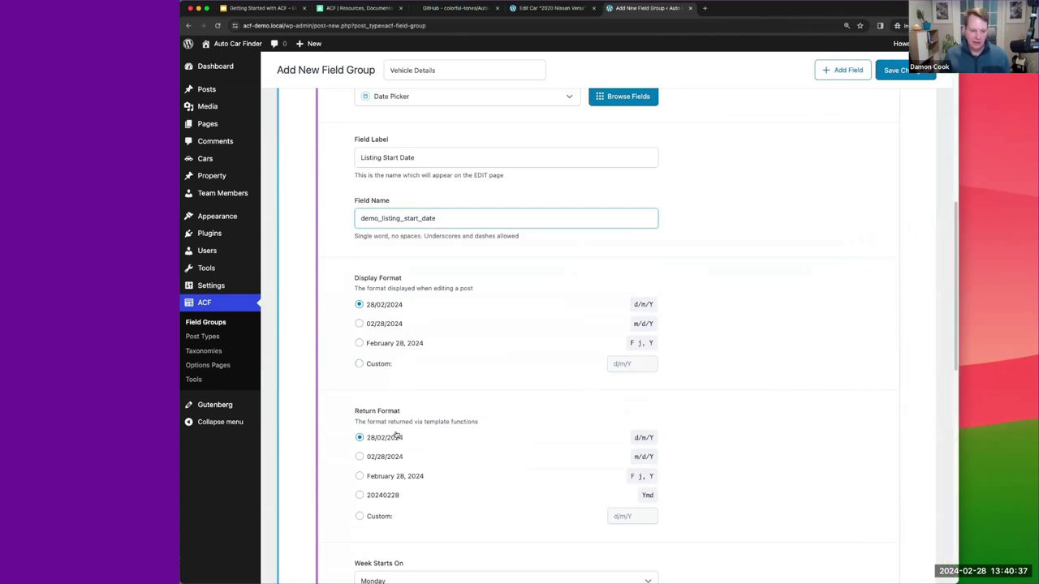
pyautogui.scroll(-2, 381, 440)
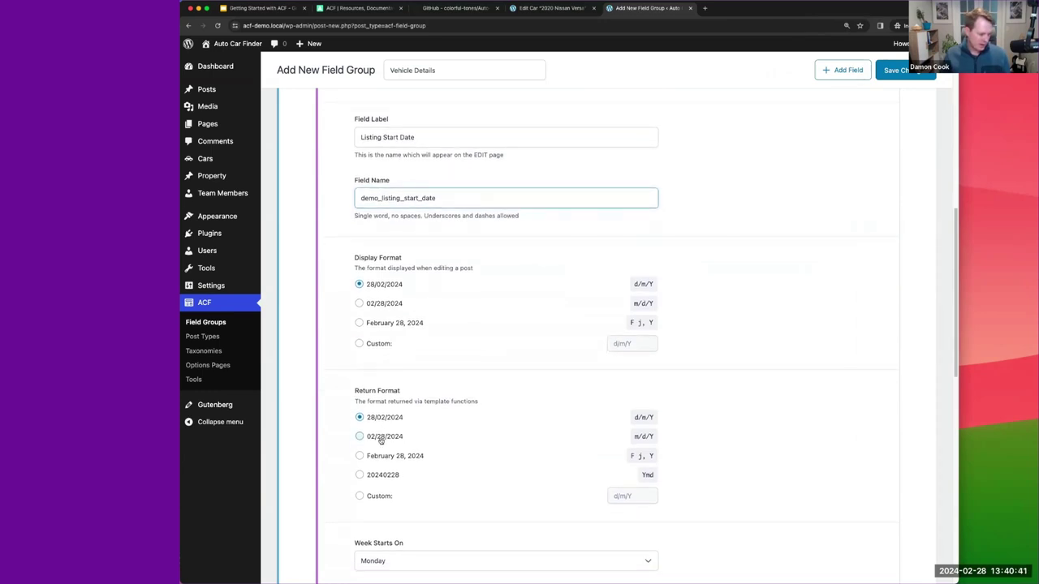
pyautogui.scroll(-1, 389, 349)
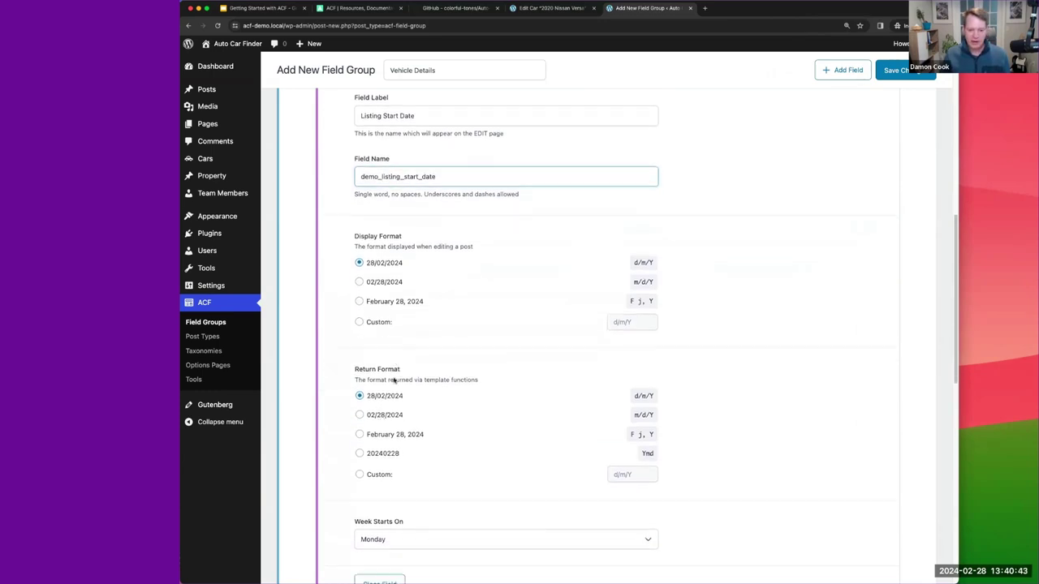
pyautogui.scroll(-2, 393, 379)
pyautogui.scroll(8, 394, 379)
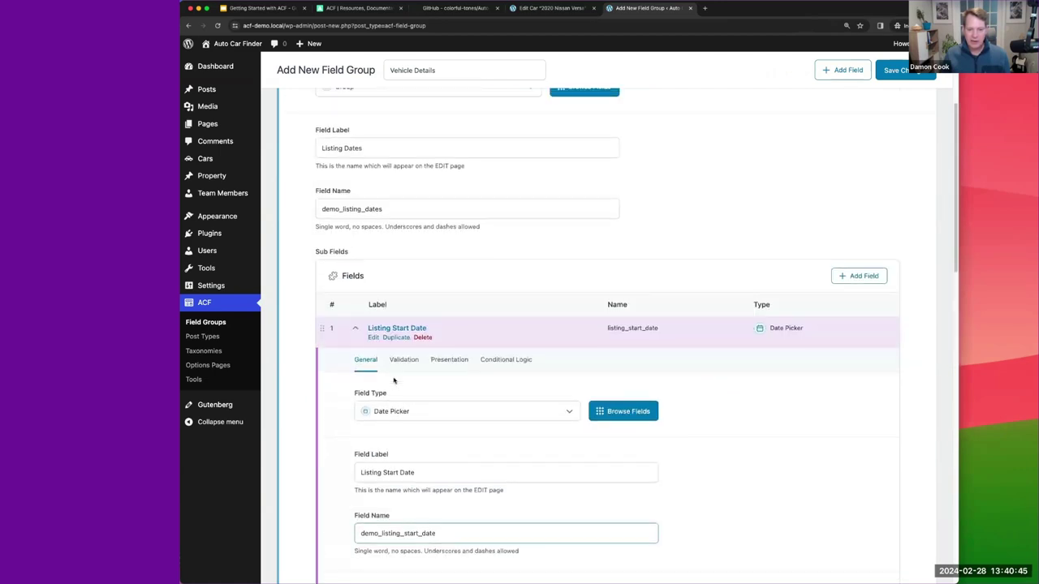
pyautogui.click(403, 361)
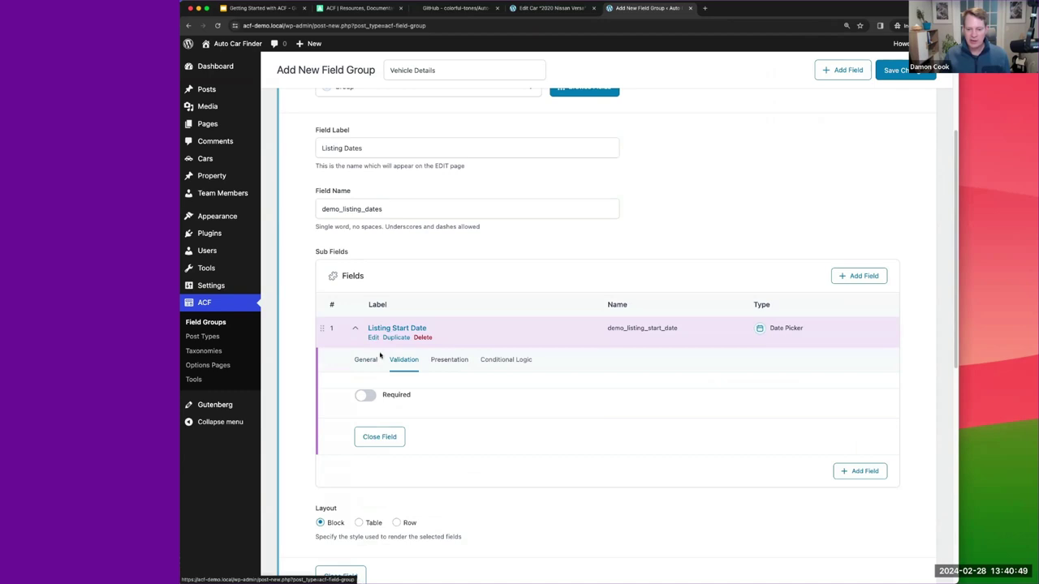
pyautogui.click(497, 359)
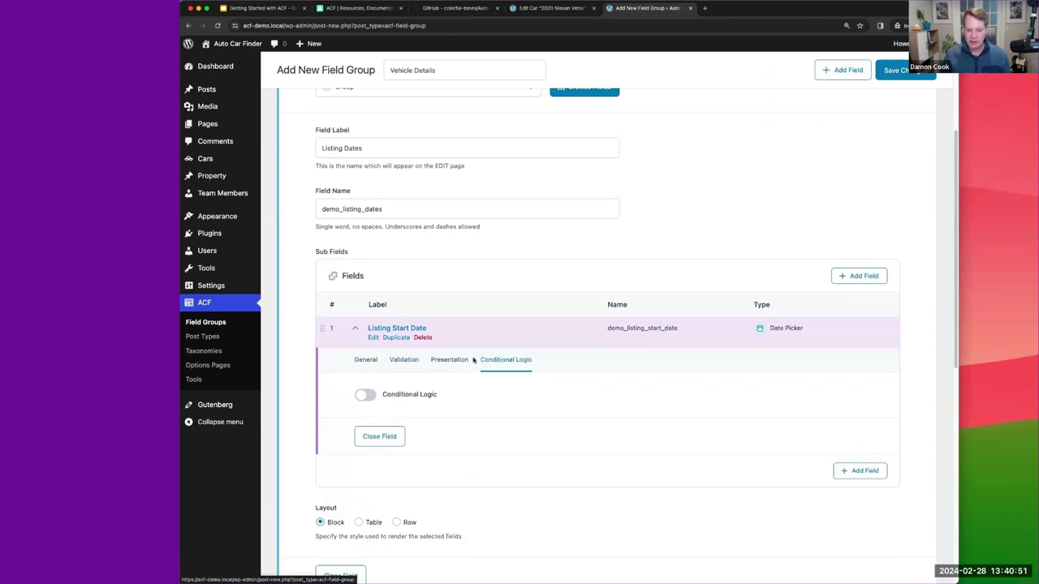
pyautogui.click(456, 360)
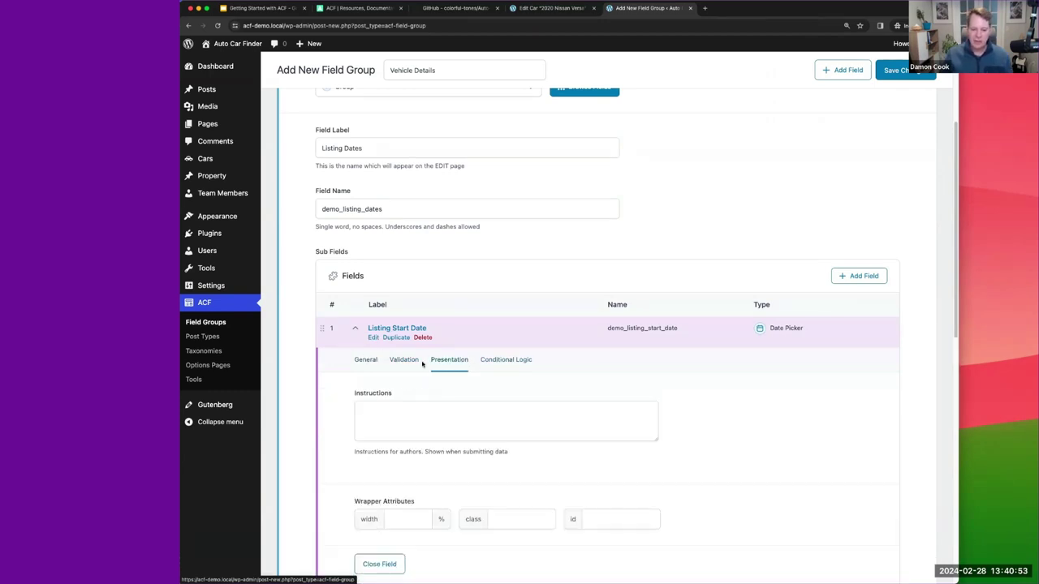
pyautogui.scroll(-3, 422, 363)
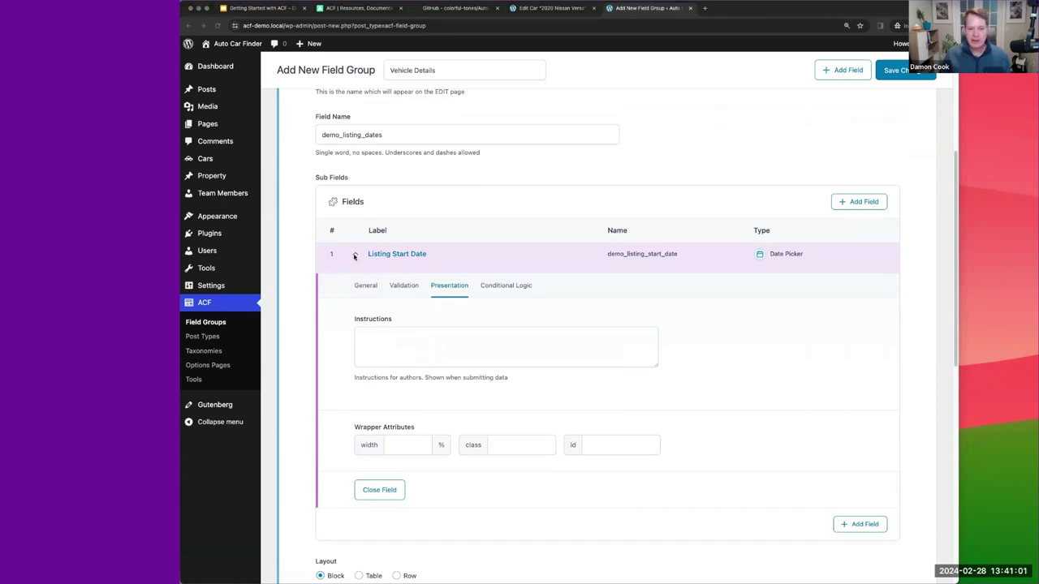
# Step: Copy the Listing Start Date sub field's label text from its general settings and collapse that sub field
pyautogui.click(365, 288)
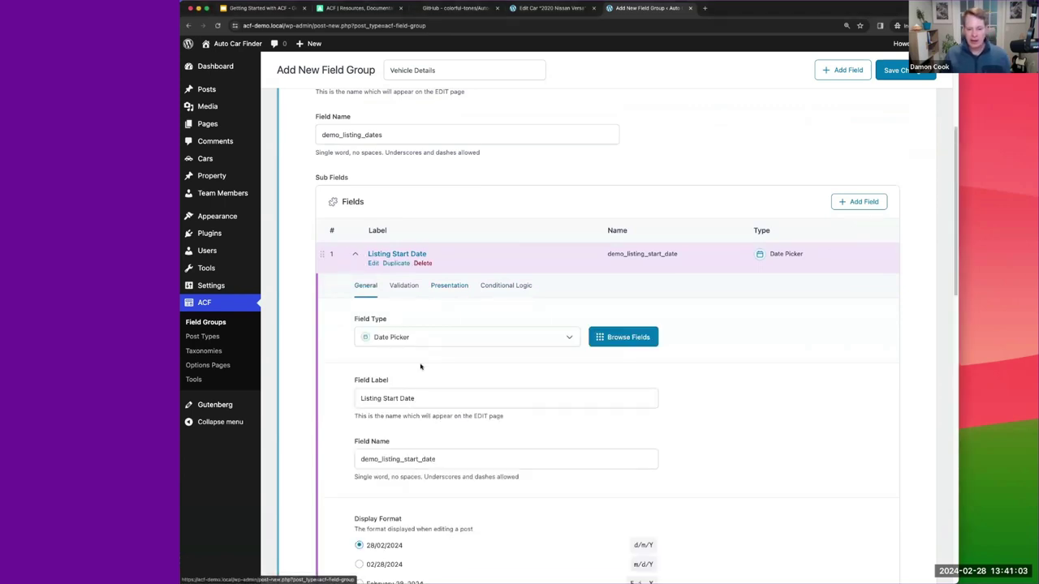
pyautogui.tripleClick(429, 403)
pyautogui.press('super+c')
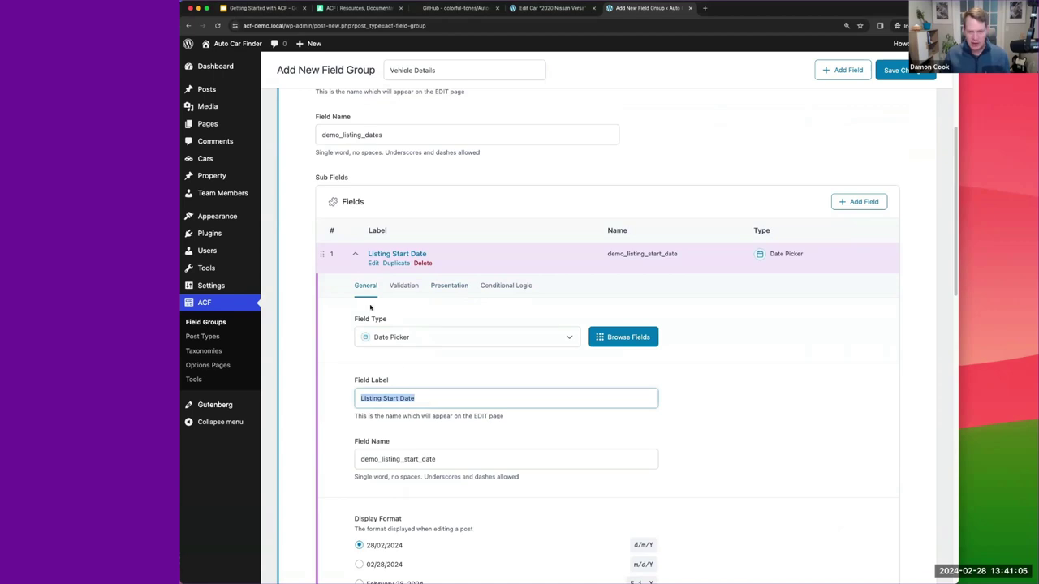
pyautogui.click(356, 258)
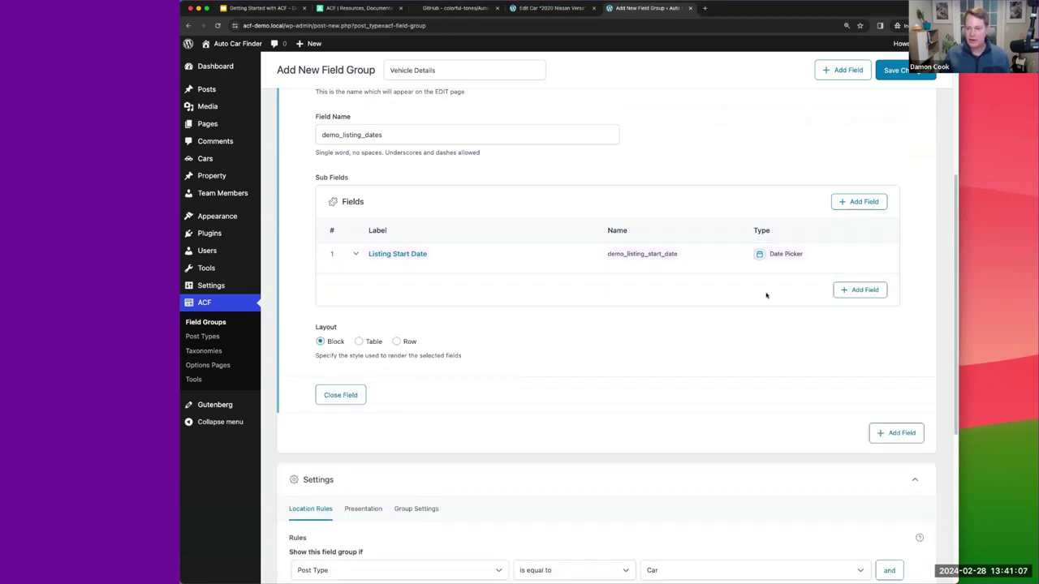
# Step: Add a second sub field to the Listing Dates group and set its field type to Date Picker
pyautogui.click(860, 292)
pyautogui.click(438, 369)
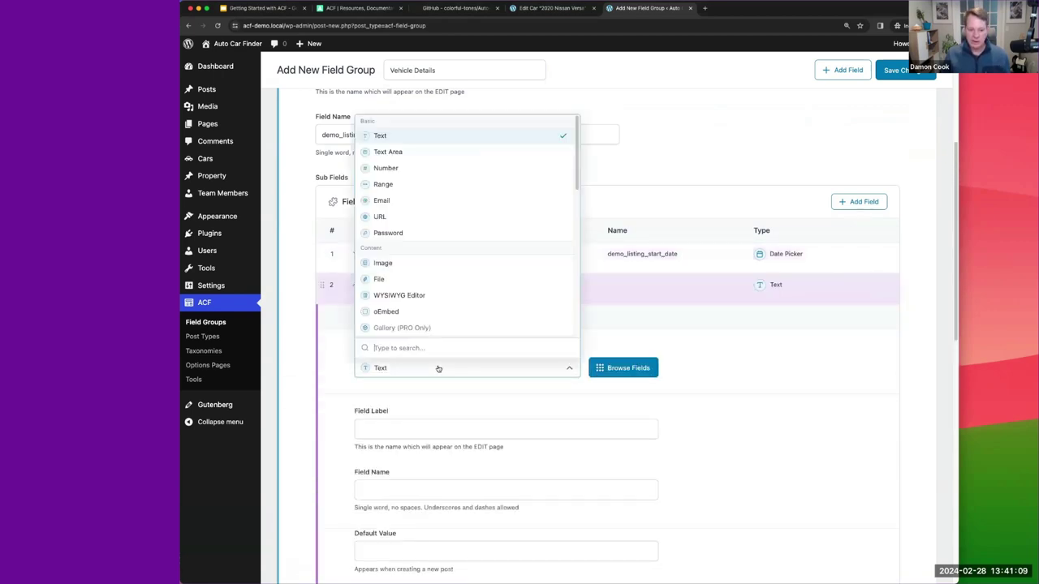
pyautogui.write('dat')
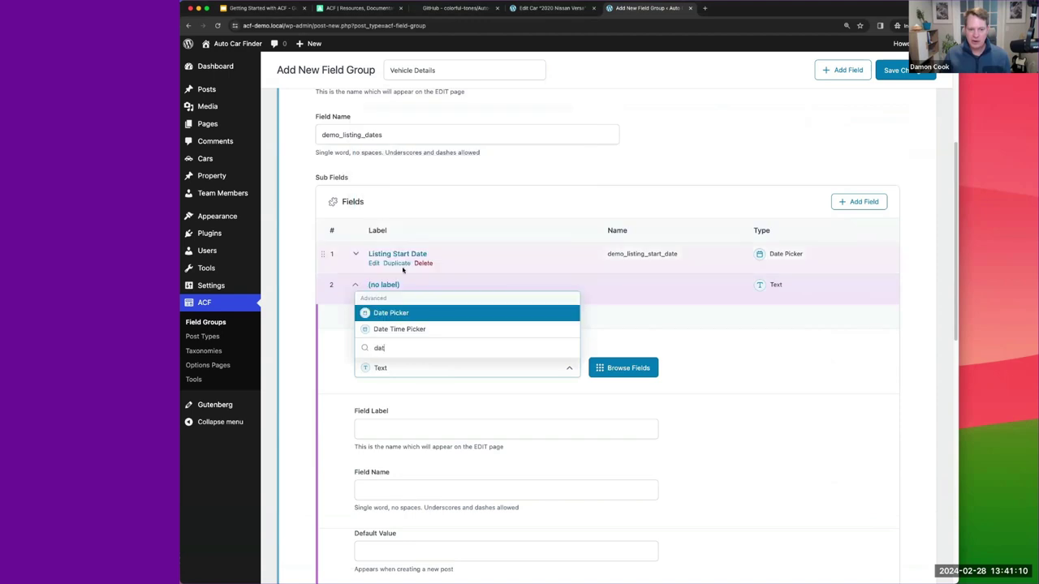
pyautogui.click(390, 314)
# Step: Paste the copied label into the second date picker sub field and change it to "Listing End Date"
pyautogui.click(396, 429)
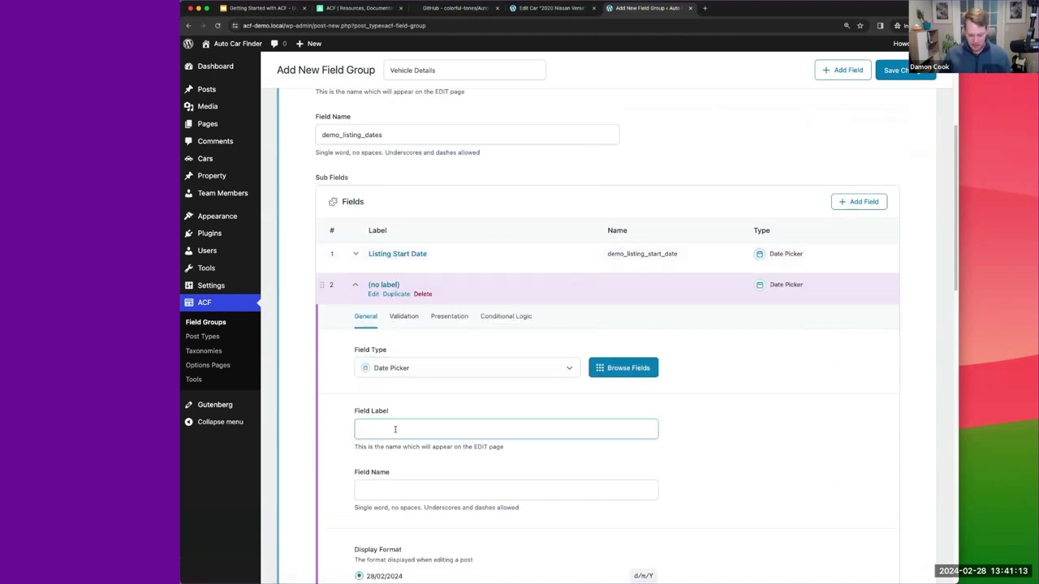
pyautogui.press('super+v')
pyautogui.doubleClick(393, 429)
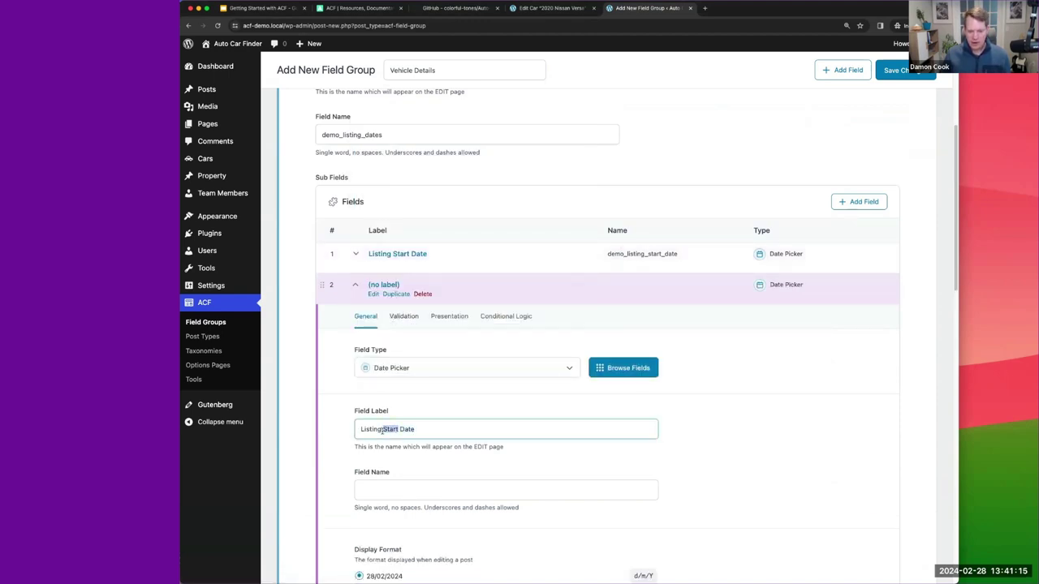
pyautogui.write('End')
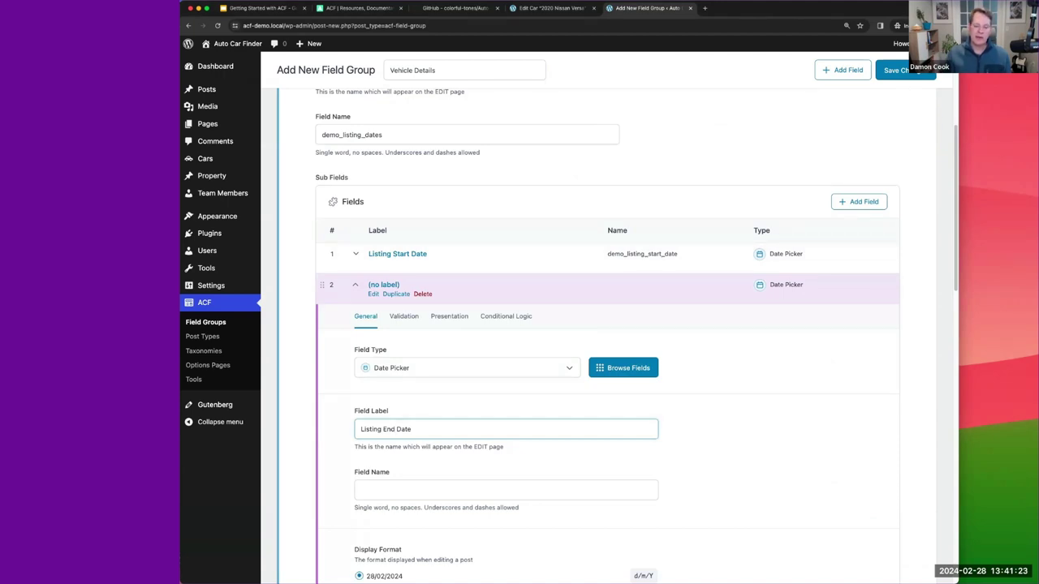
pyautogui.scroll(-2, 609, 341)
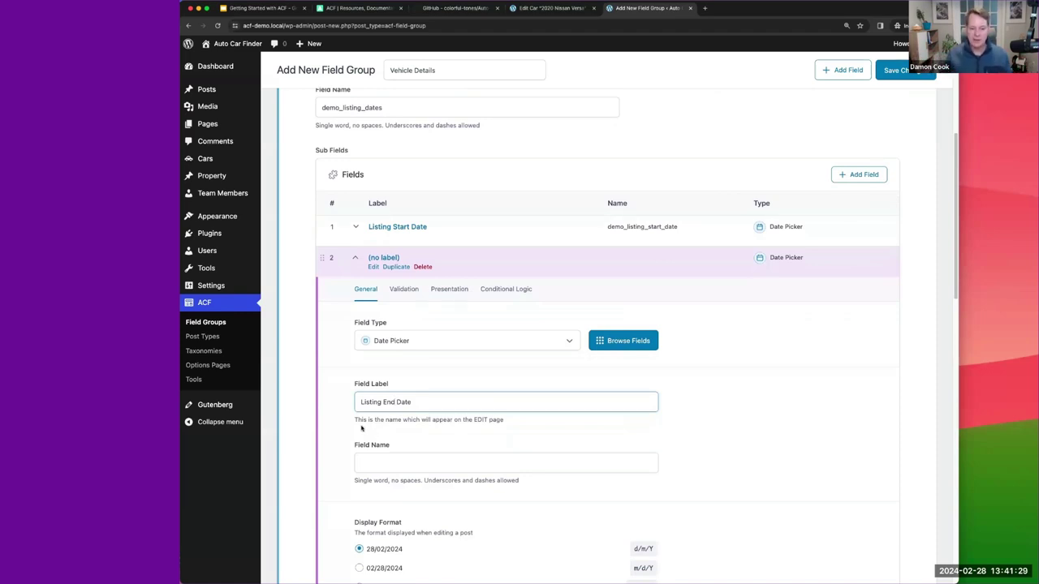
# Step: Fill in the Listing End Date subfield's name as listing_end_date and collapse its settings
pyautogui.scroll(-3, 331, 385)
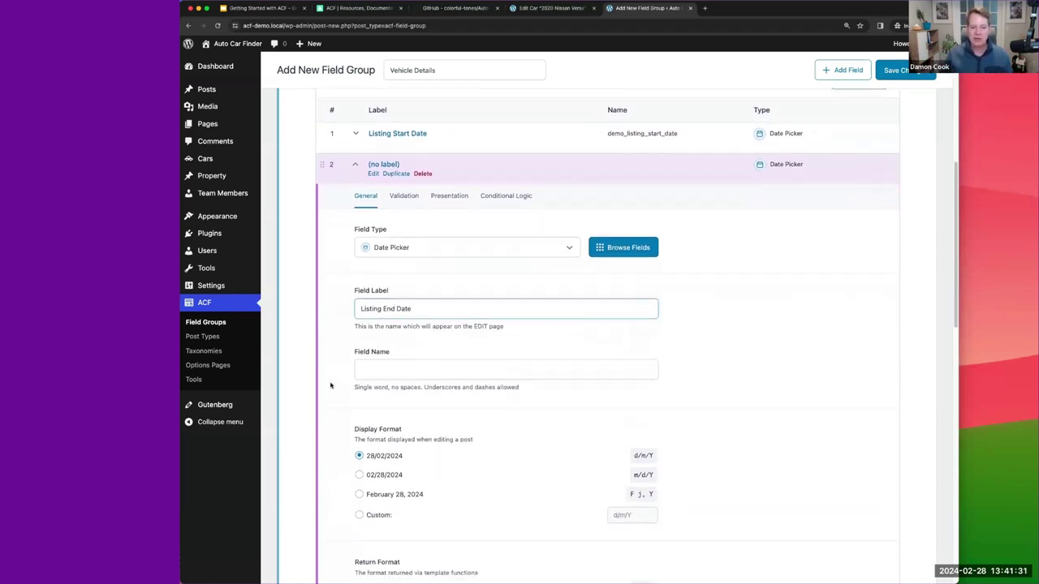
pyautogui.scroll(-1, 331, 373)
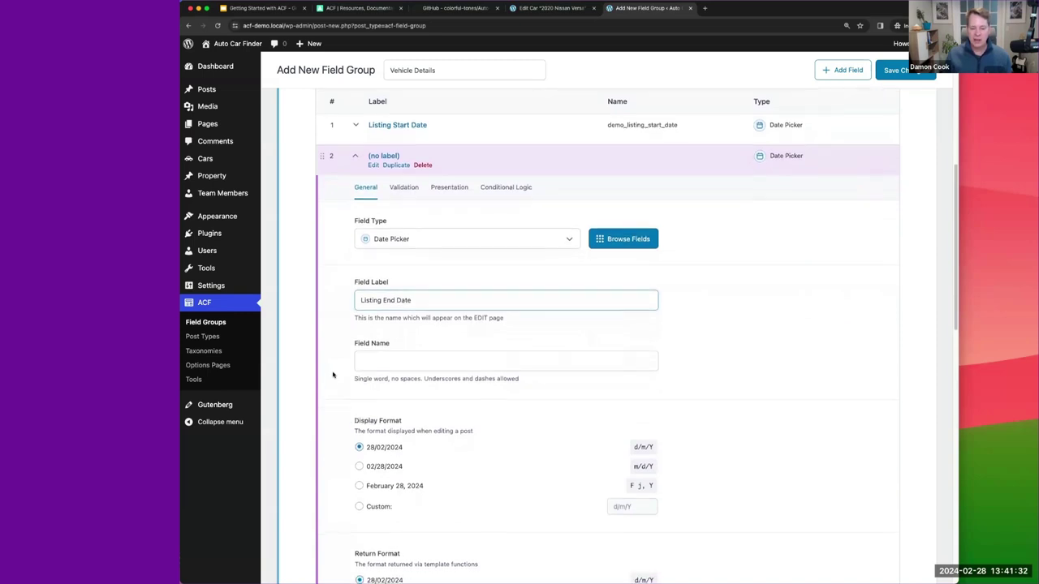
pyautogui.click(398, 360)
pyautogui.scroll(-8, 339, 398)
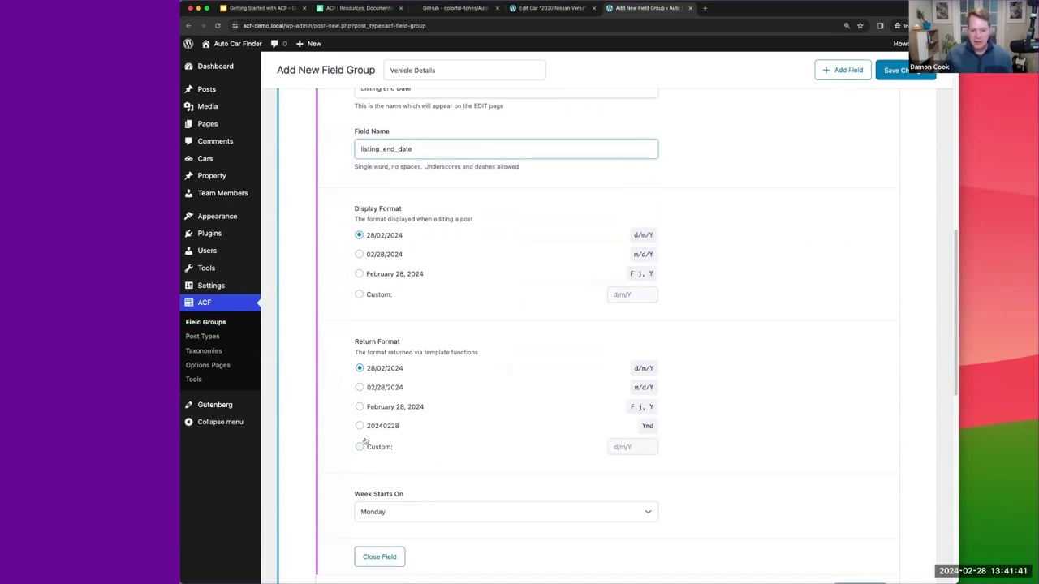
pyautogui.scroll(-3, 364, 444)
pyautogui.scroll(6, 366, 444)
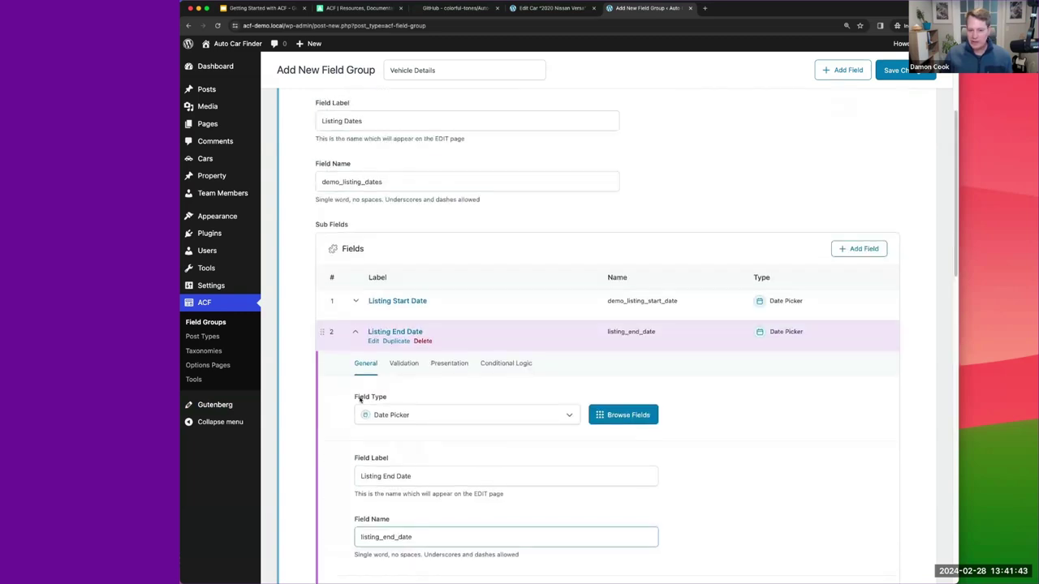
pyautogui.click(357, 333)
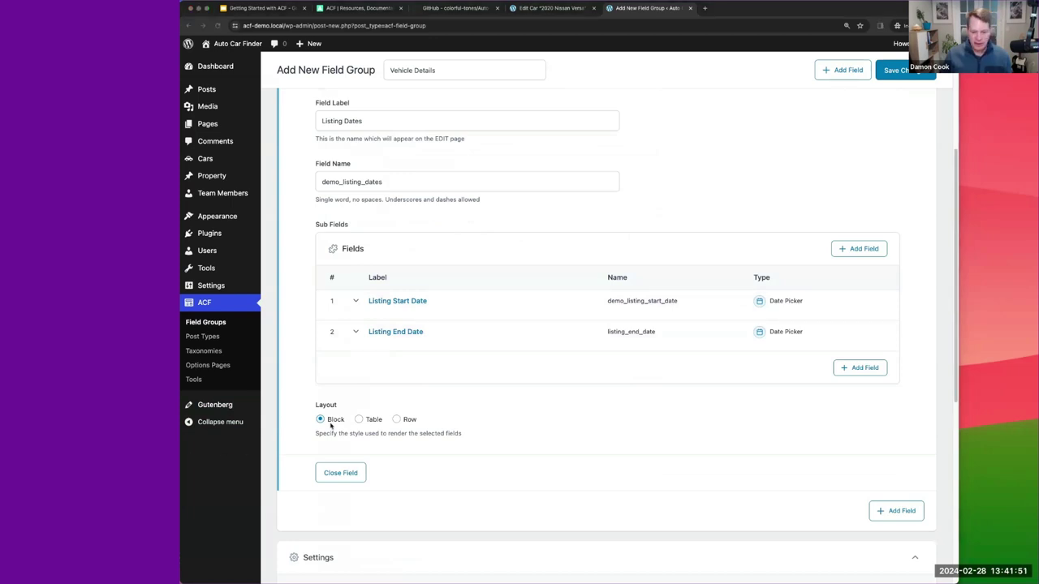
# Step: Set the Listing Dates group's layout to Table and collapse the group field
pyautogui.click(358, 420)
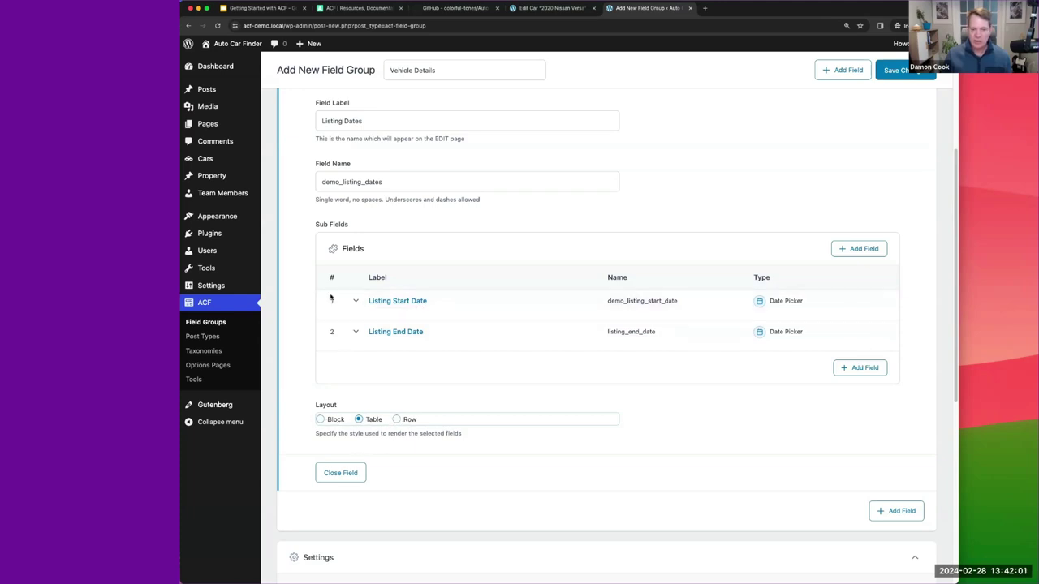
pyautogui.scroll(3, 328, 300)
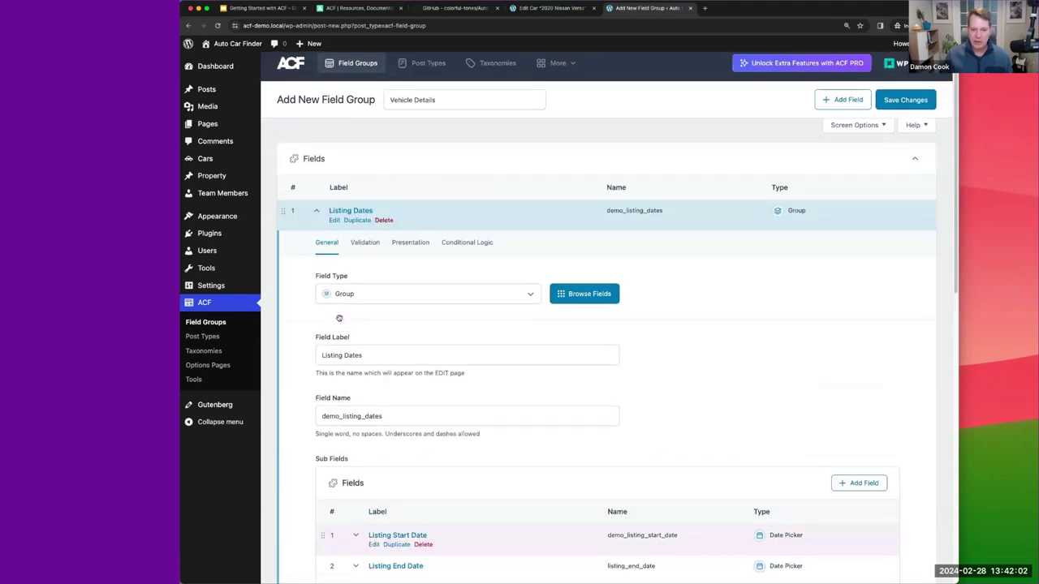
pyautogui.click(316, 211)
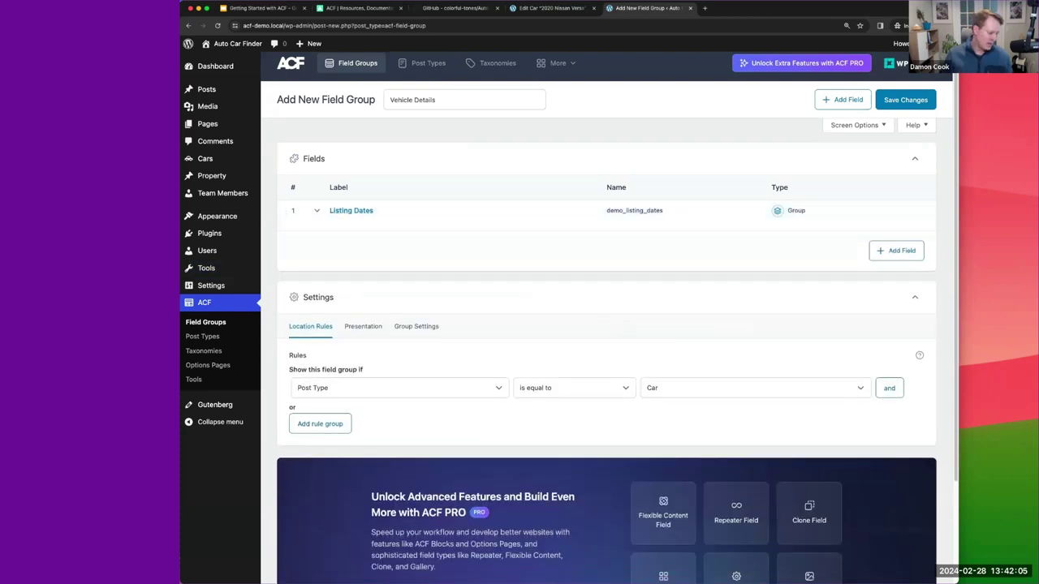
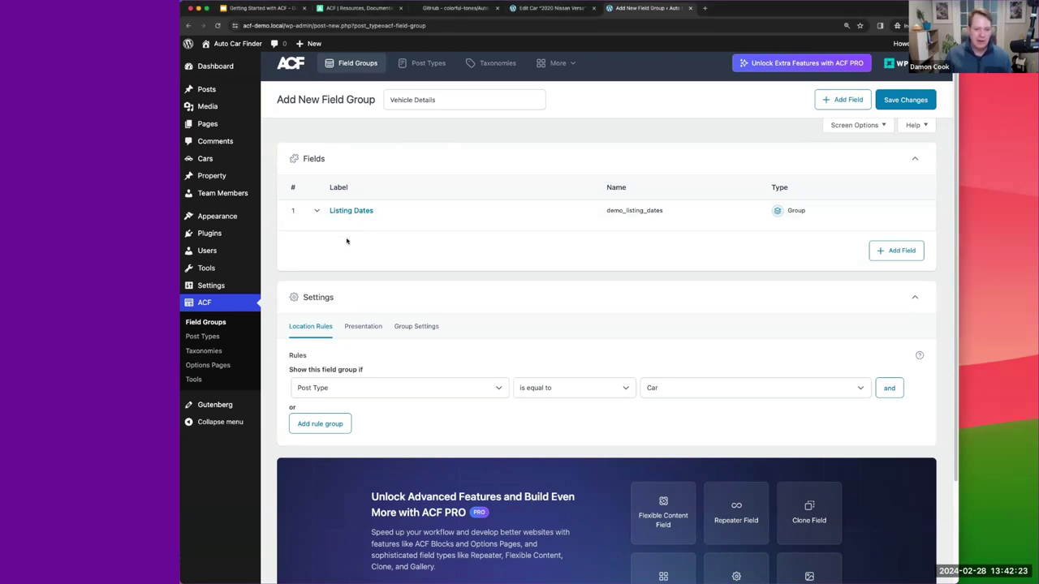
# Step: Add a text field below Listing Dates, labelled Price and named demo_price
pyautogui.click(895, 253)
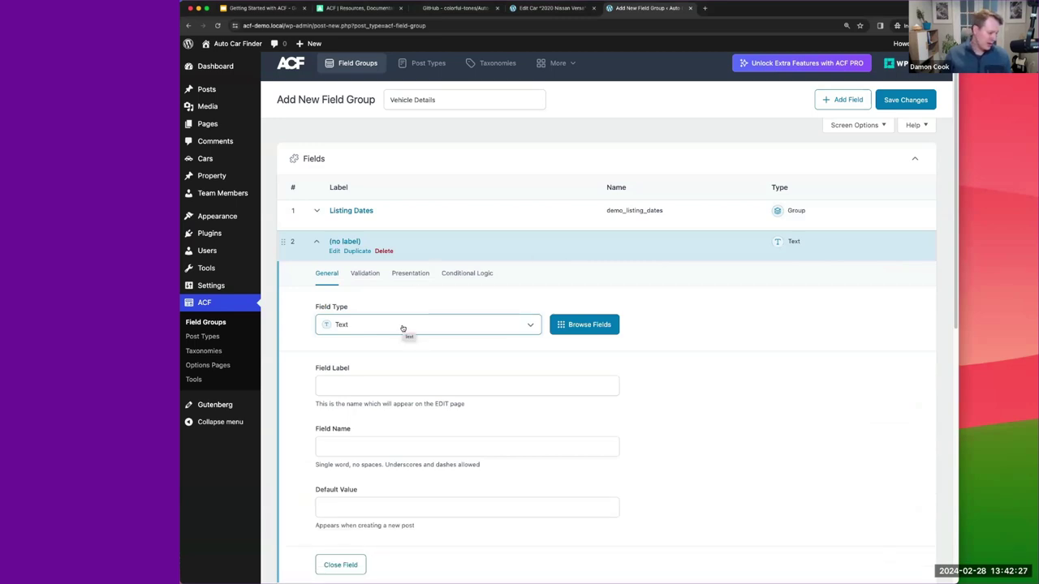
pyautogui.click(385, 381)
pyautogui.write('P')
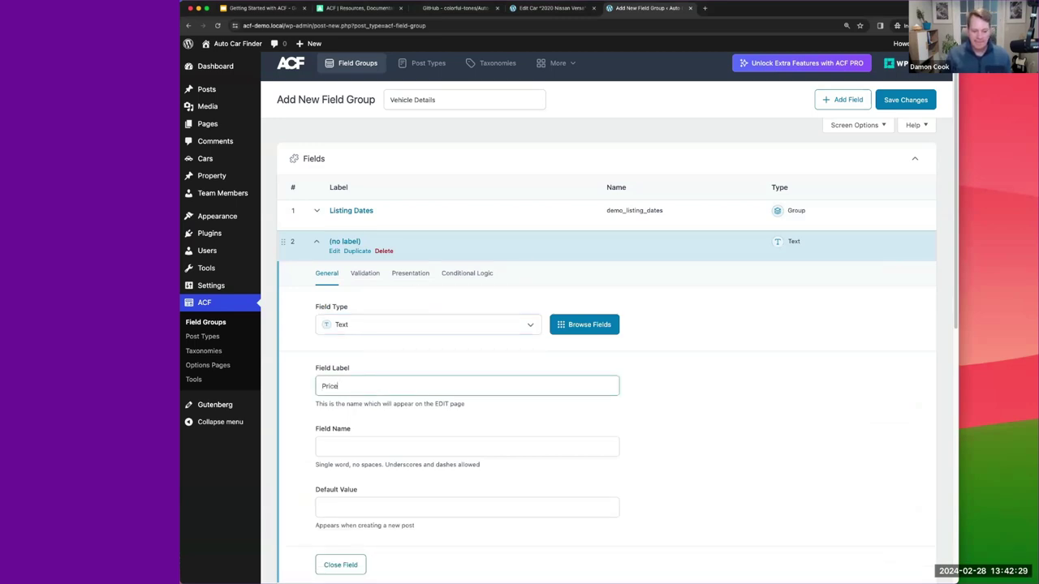
pyautogui.write('rice')
pyautogui.press('Tab')
pyautogui.click(321, 449)
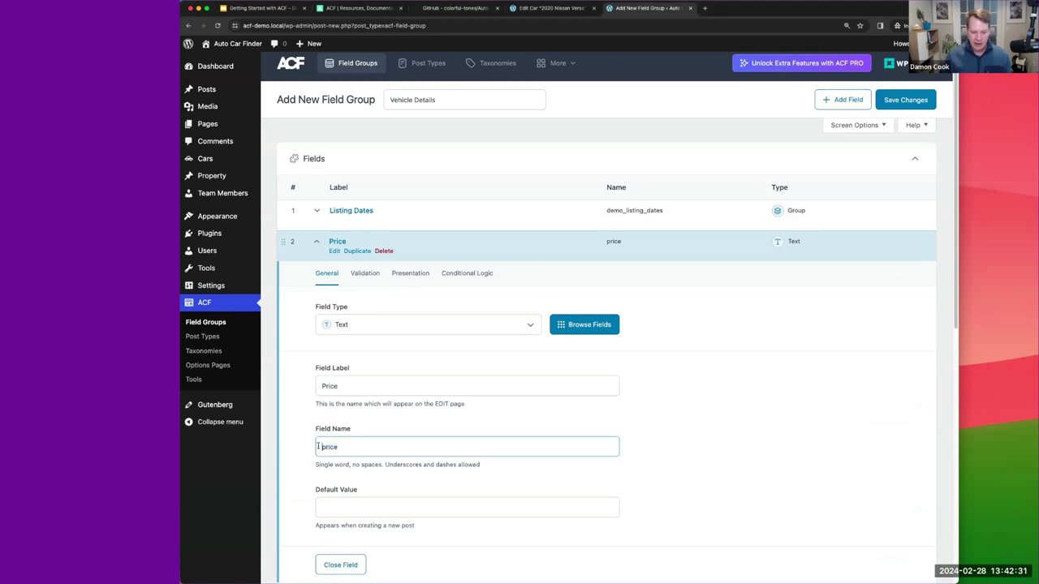
pyautogui.write('demo_')
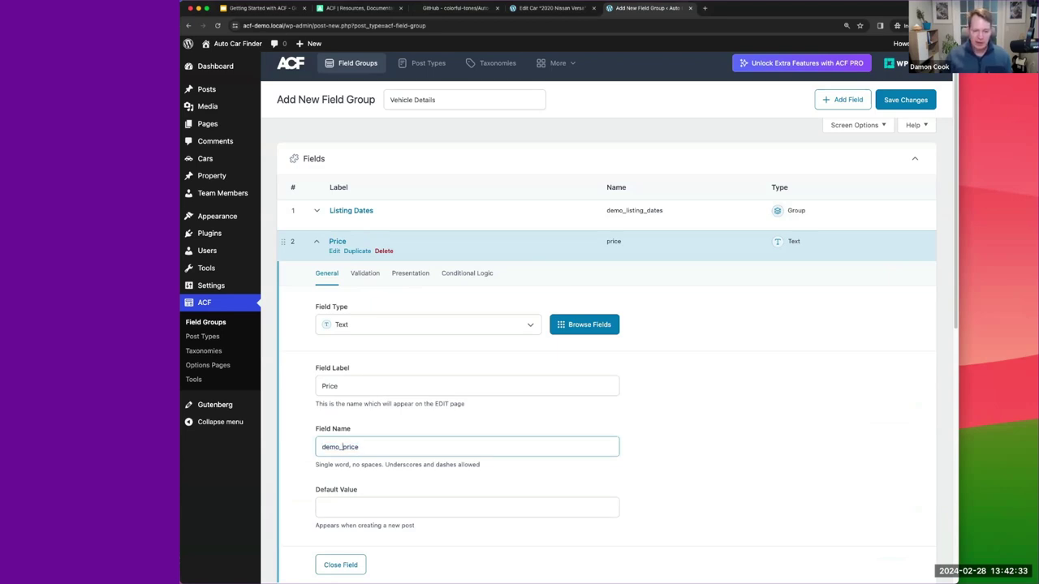
pyautogui.scroll(-3, 410, 430)
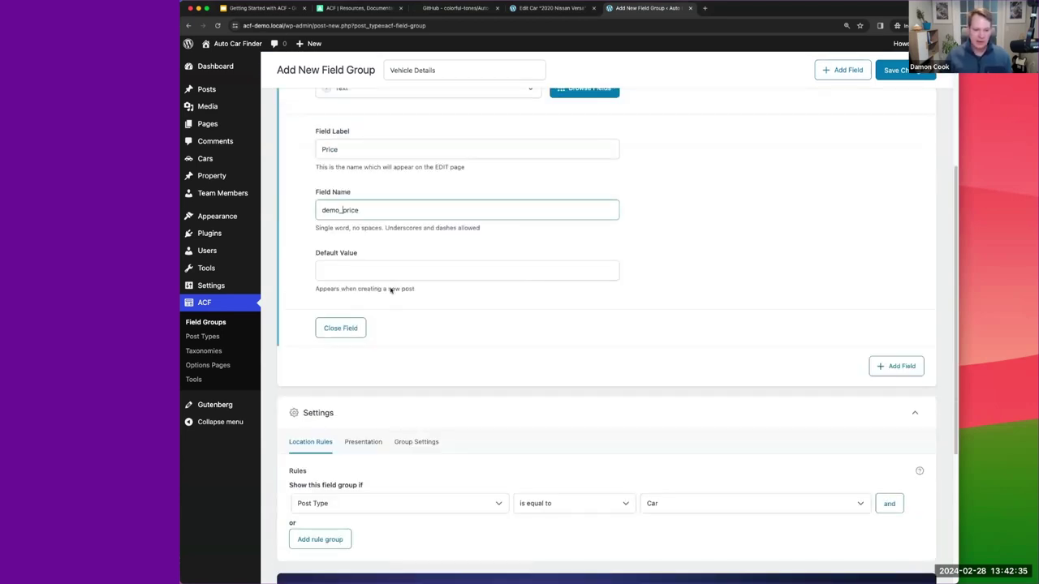
pyautogui.click(383, 276)
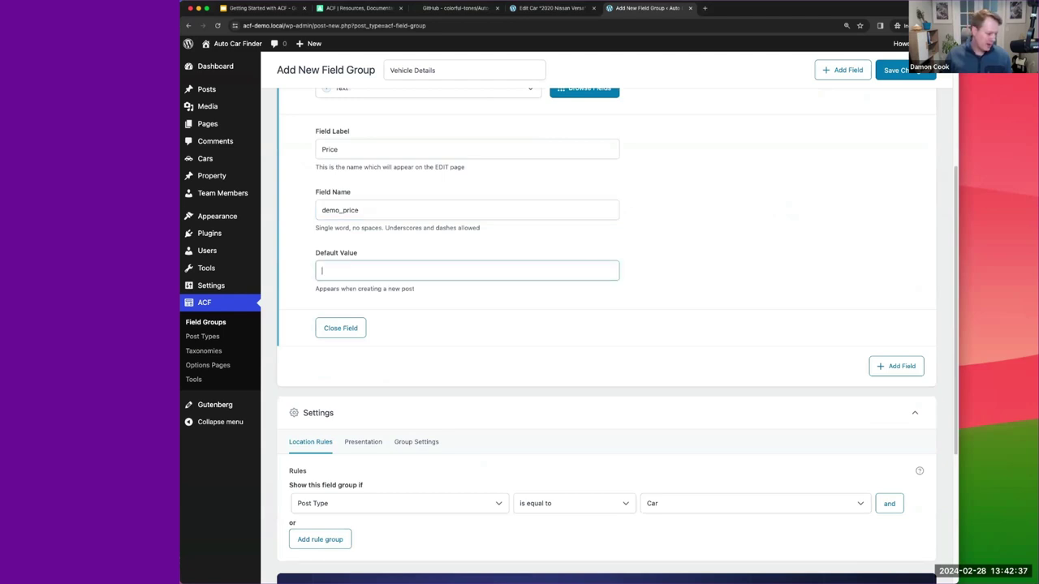
pyautogui.press('super+Tab')
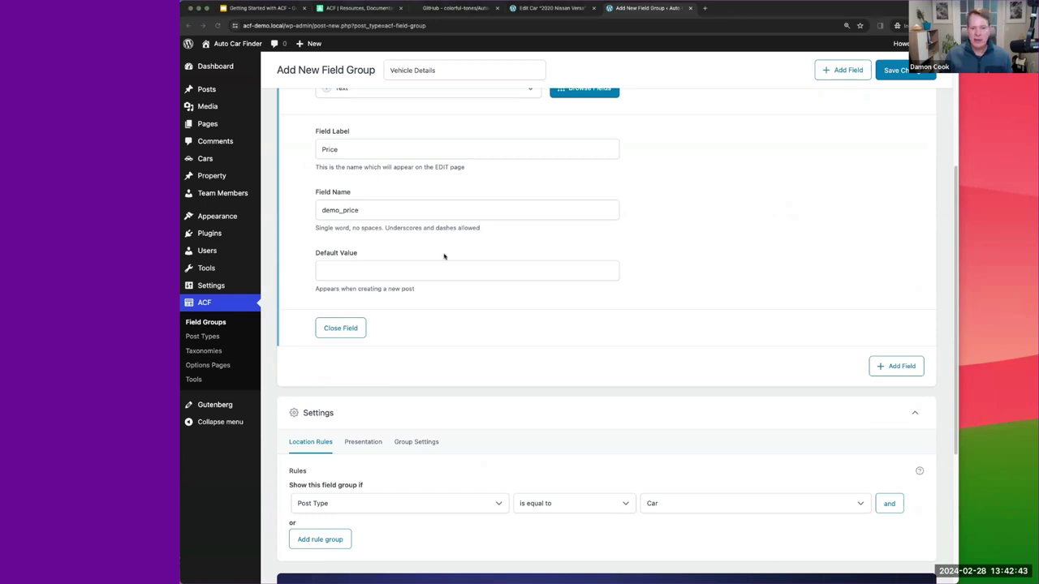
# Step: Set the Price field's prepended text to $ and collapse the field's settings
pyautogui.scroll(3, 441, 244)
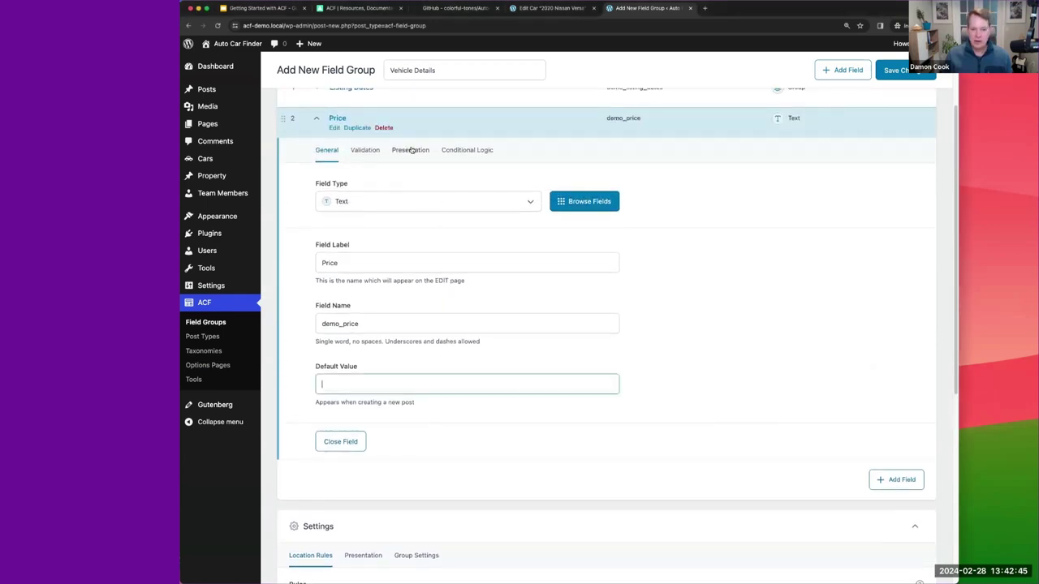
pyautogui.click(396, 150)
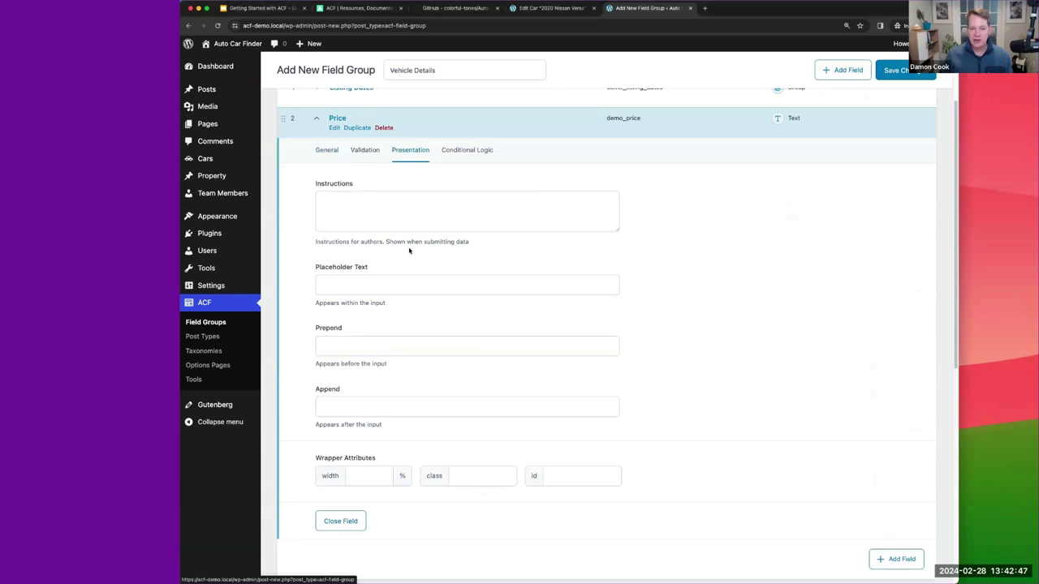
pyautogui.click(363, 348)
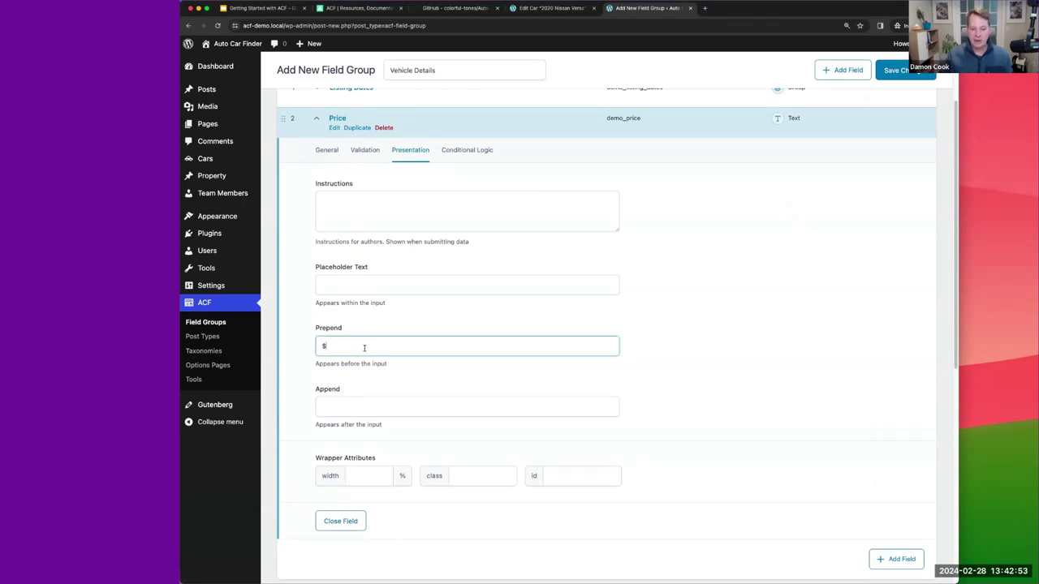
pyautogui.click(631, 339)
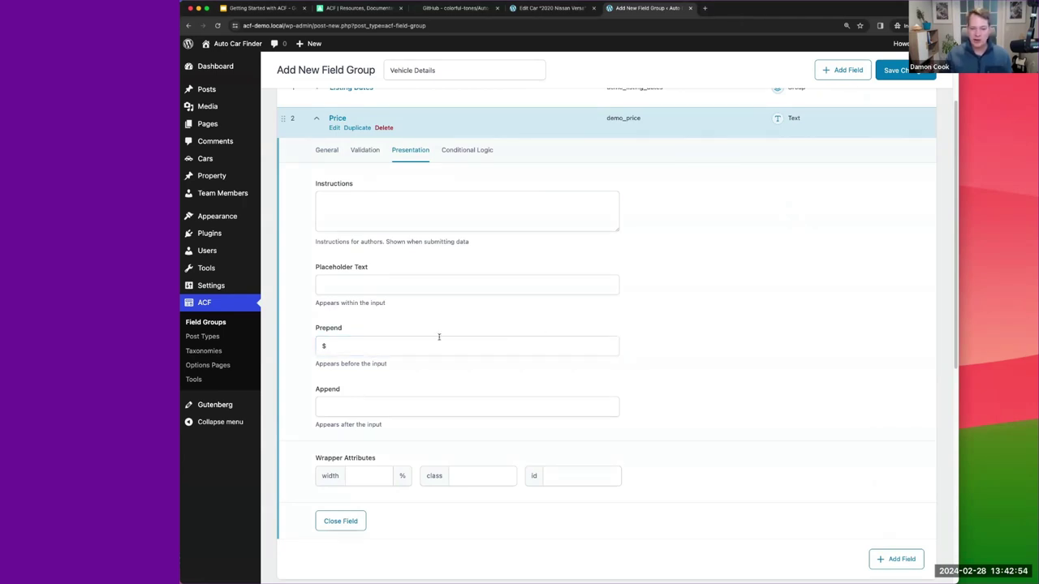
pyautogui.click(319, 347)
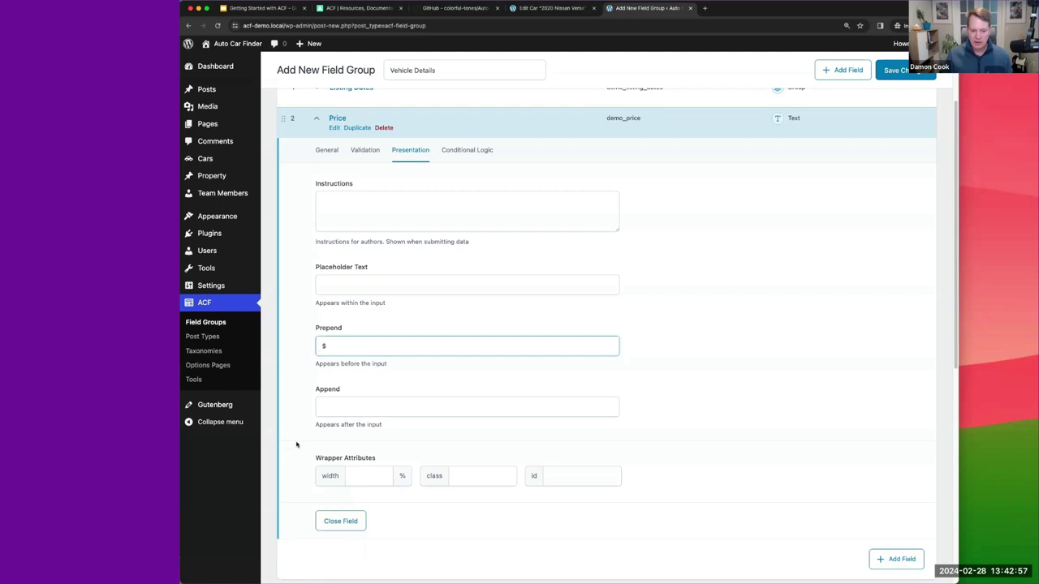
pyautogui.scroll(-2, 297, 450)
pyautogui.scroll(2, 689, 307)
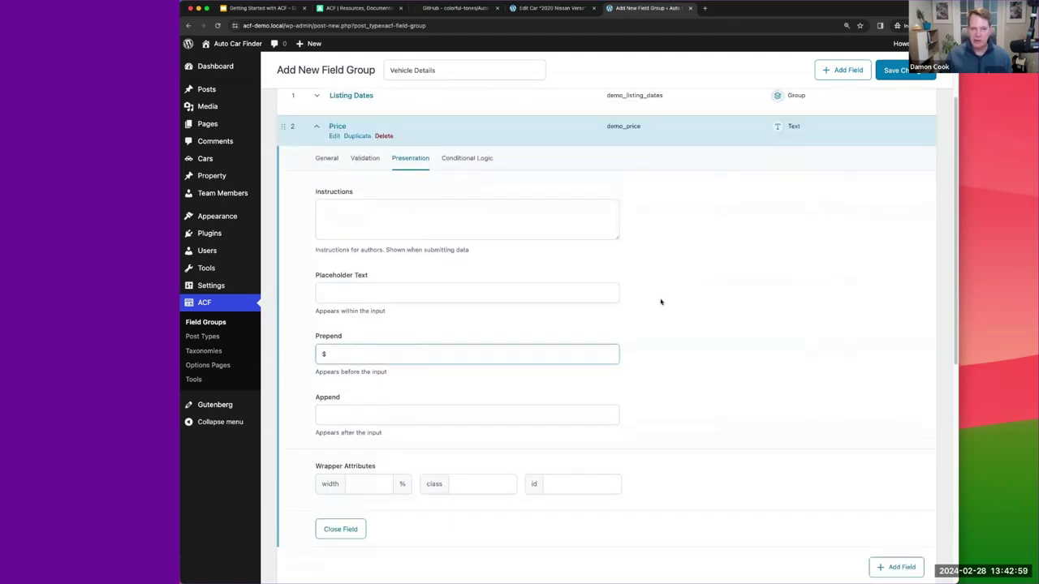
pyautogui.click(317, 127)
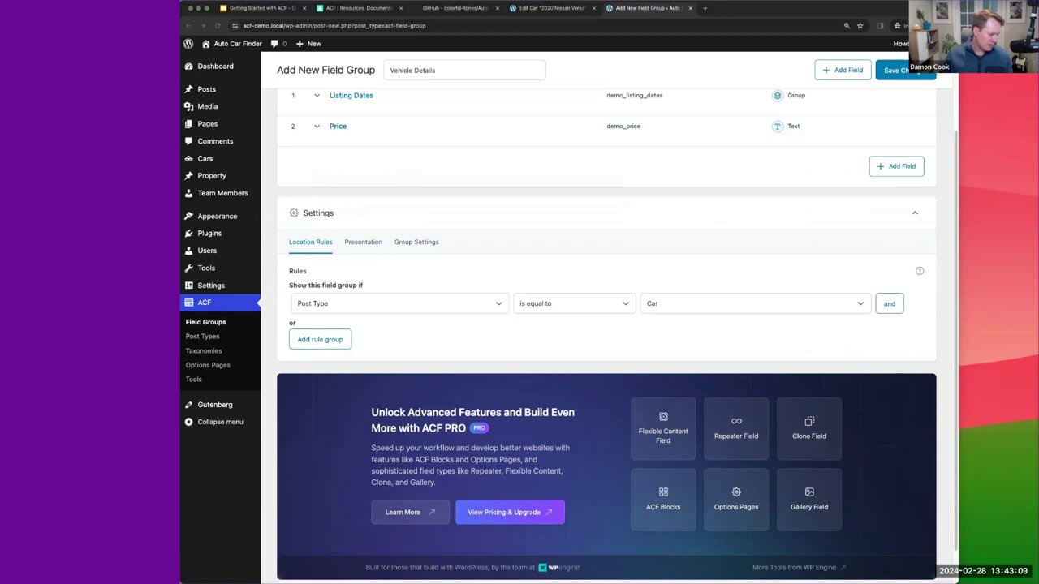
# Step: Add a third field below Price and set its field type to Number
pyautogui.scroll(3, 742, 229)
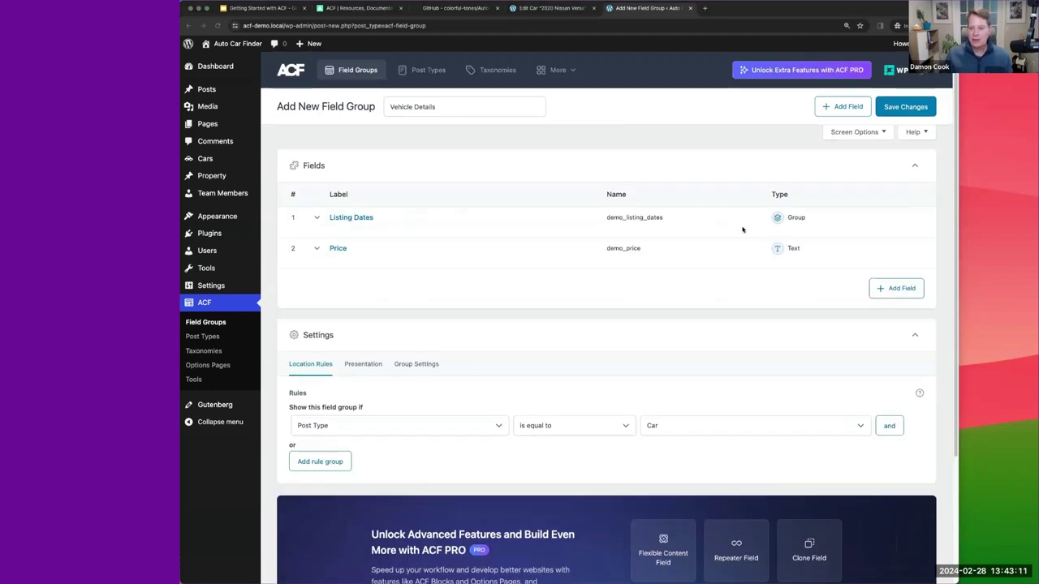
pyautogui.click(895, 288)
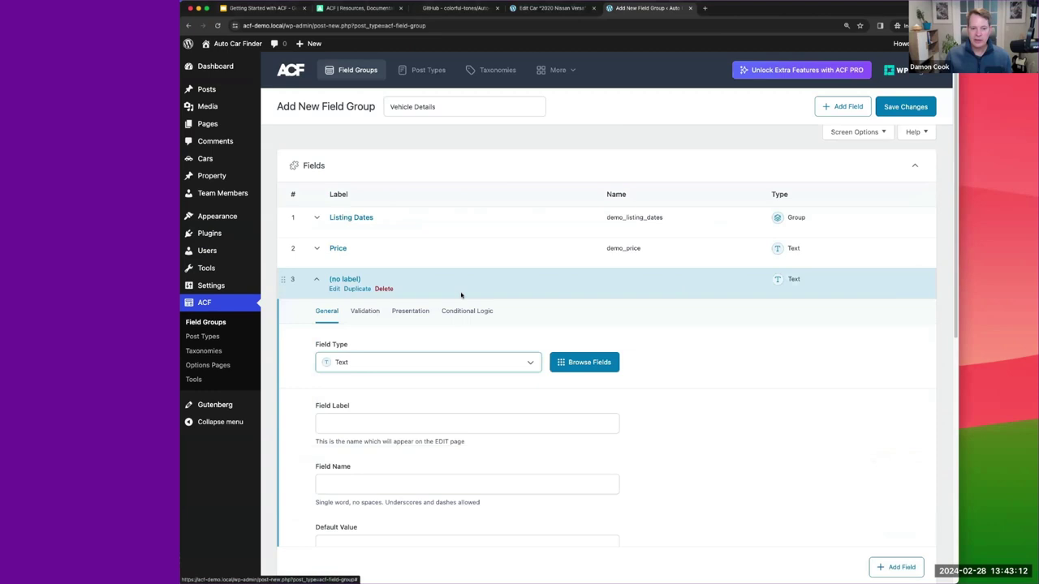
pyautogui.click(348, 362)
pyautogui.write('num')
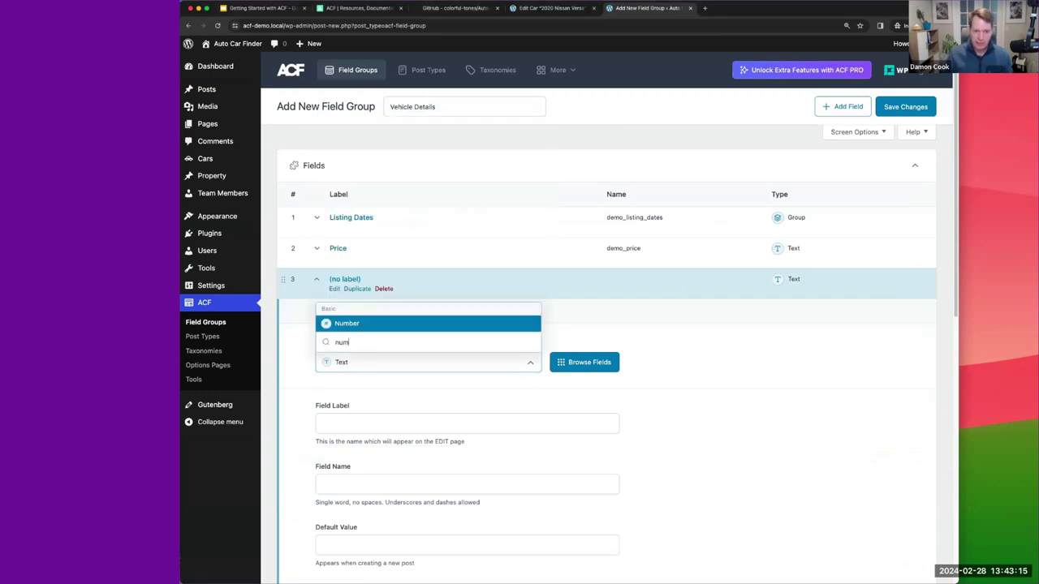
pyautogui.click(351, 324)
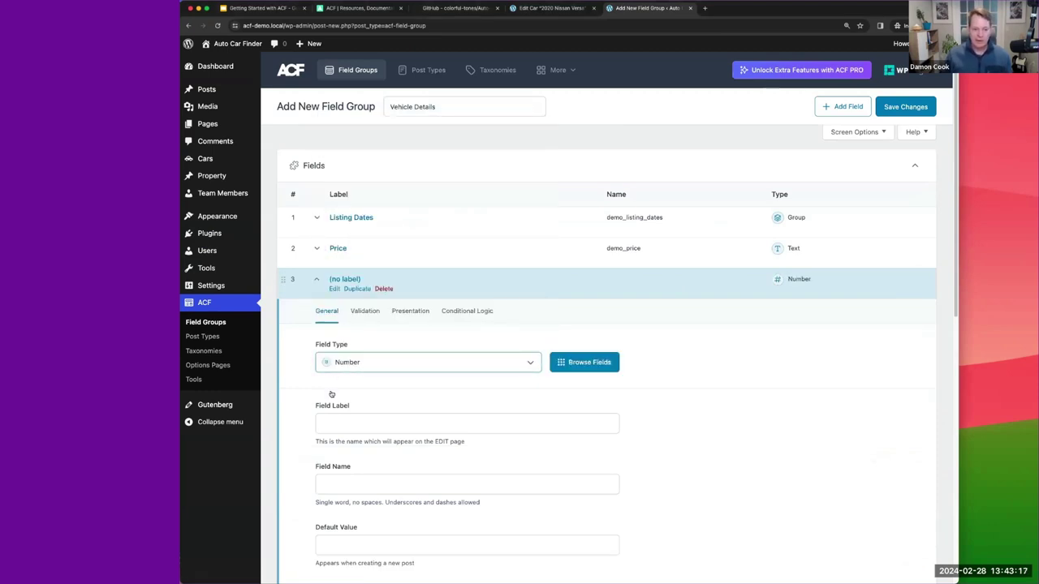
# Step: Look over the available field types in the ACF online documentation and return to the field group
pyautogui.click(357, 8)
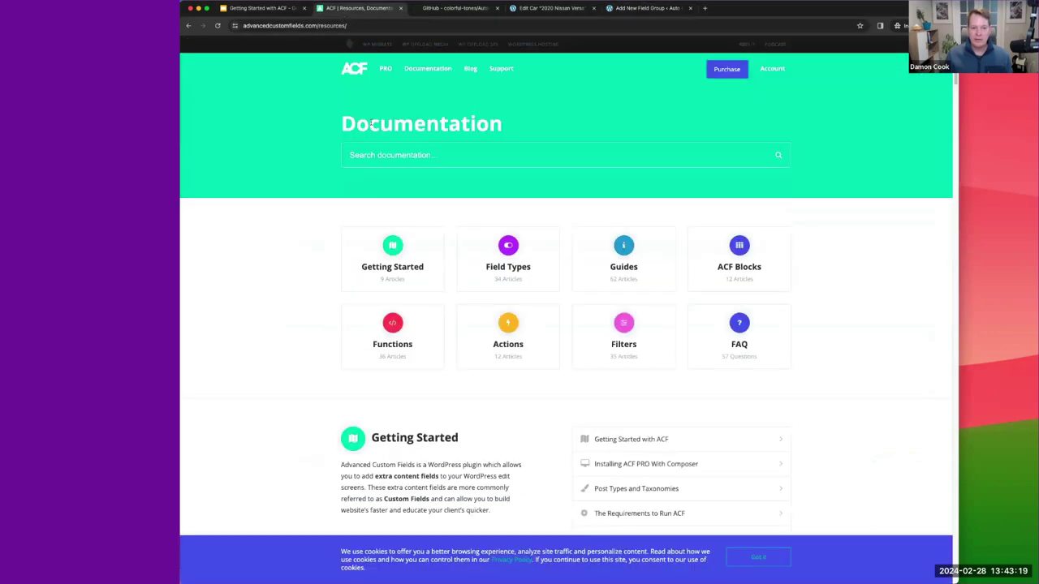
pyautogui.click(508, 264)
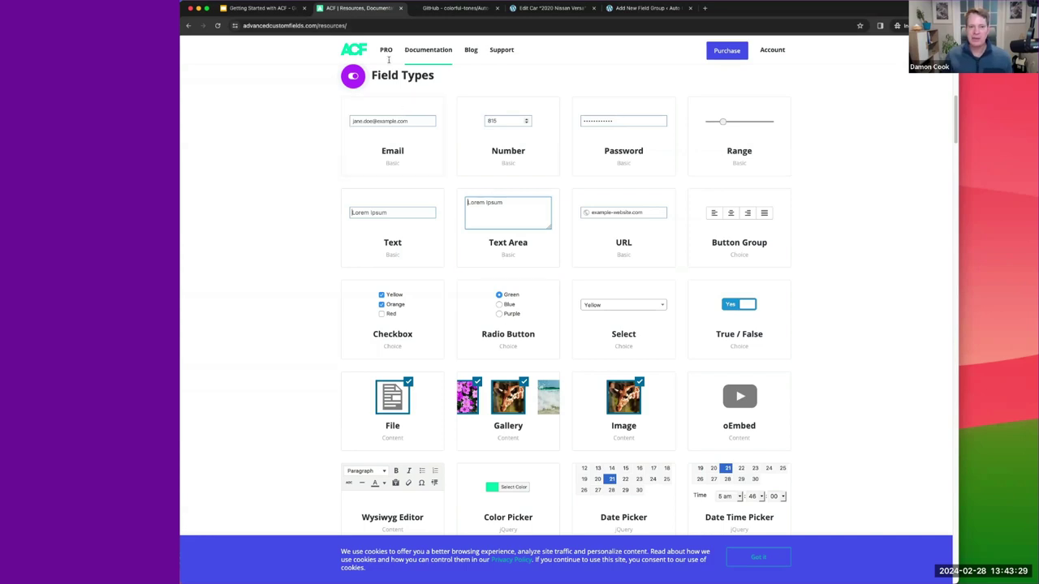
pyautogui.click(620, 7)
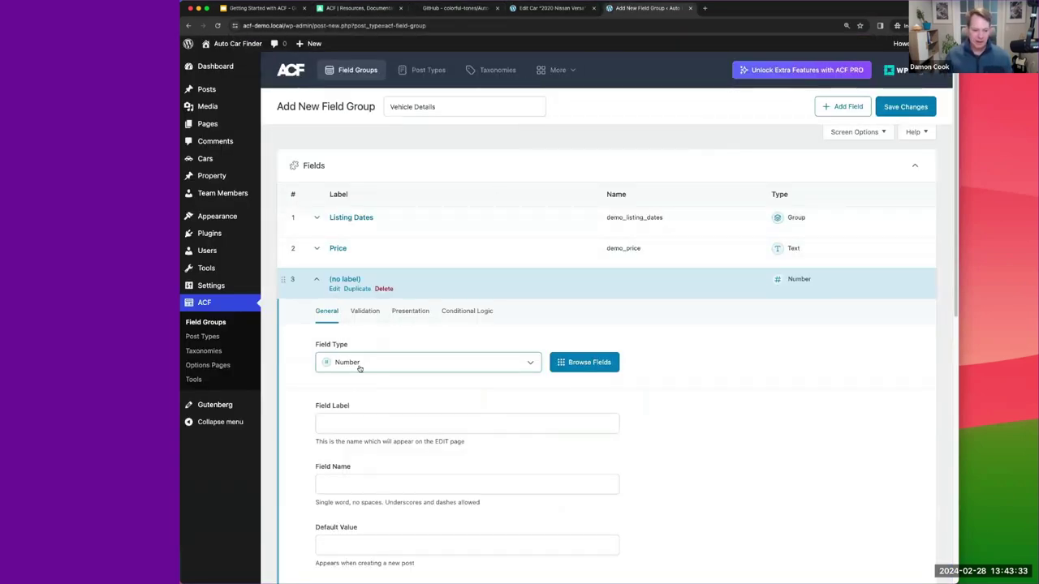
# Step: Label the new Number field Mileage and set its field name to demo_mileage
pyautogui.click(342, 425)
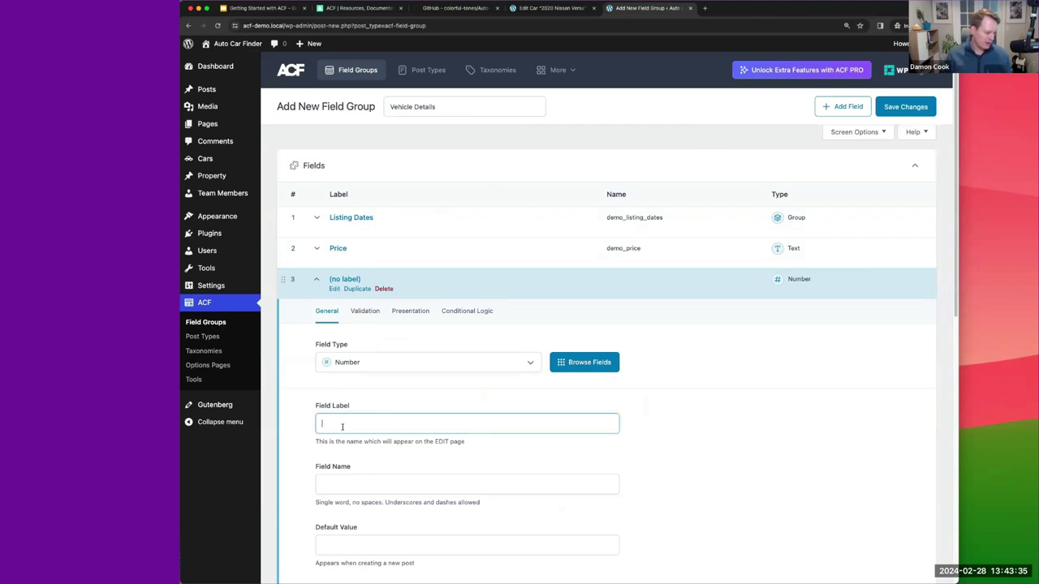
pyautogui.write('Mileage')
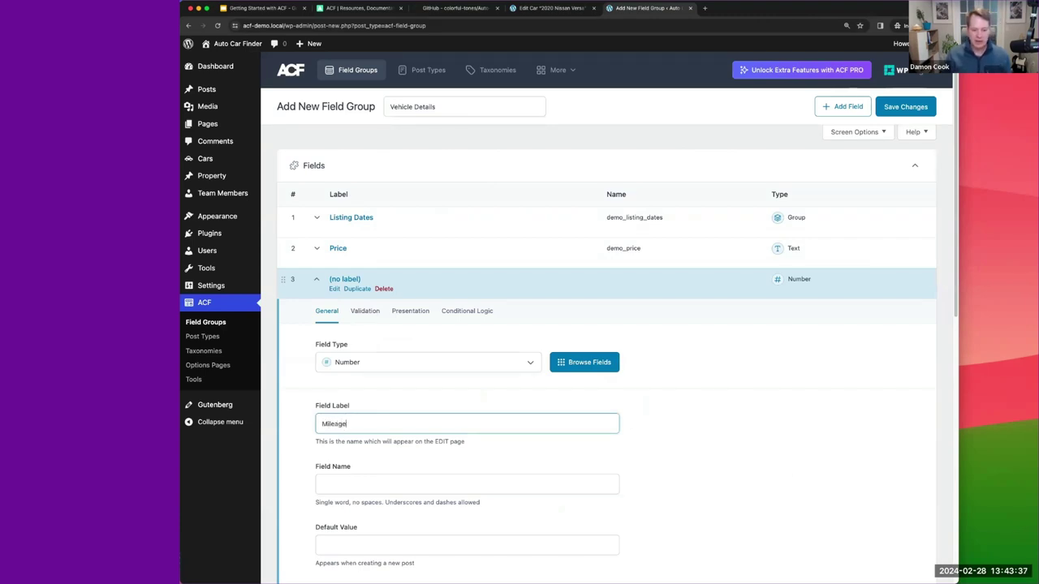
pyautogui.press('Tab')
pyautogui.press('Home')
pyautogui.write('demo_')
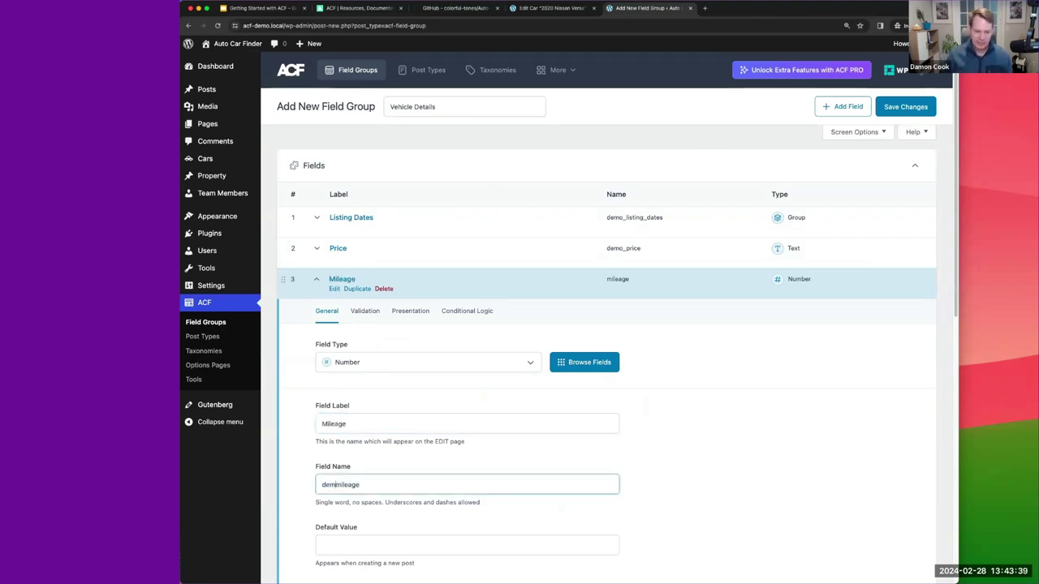
pyautogui.scroll(-3, 366, 419)
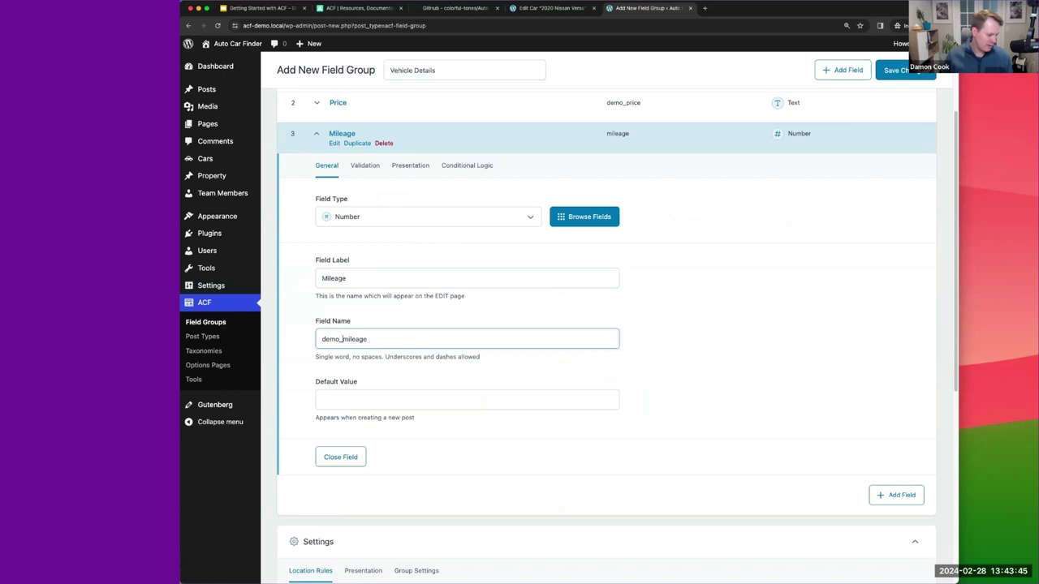
pyautogui.press('super+Tab')
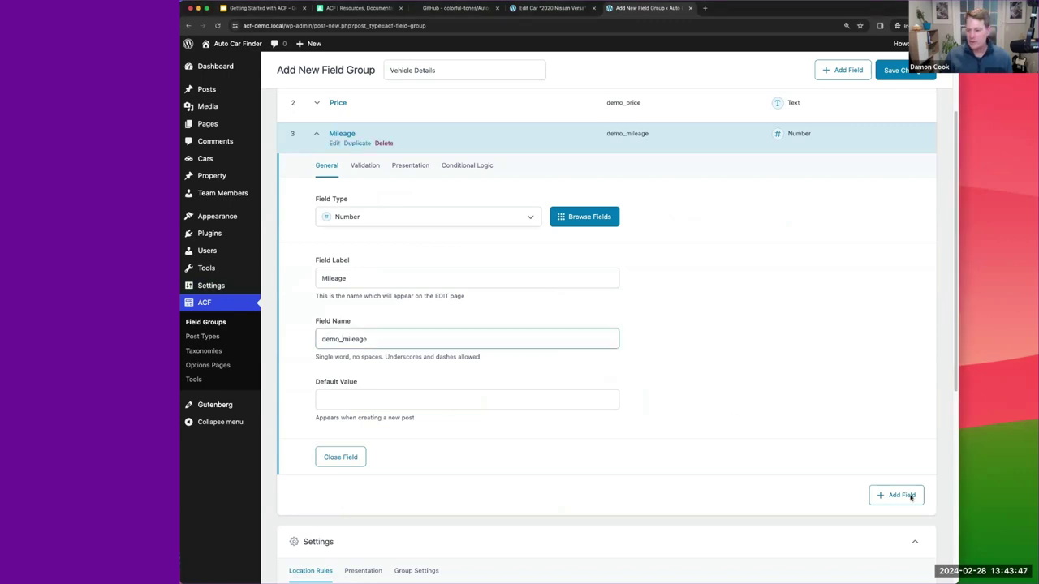
# Step: Add a fourth field below Mileage, collapse the Mileage settings, and set the new field's type to Select
pyautogui.click(896, 494)
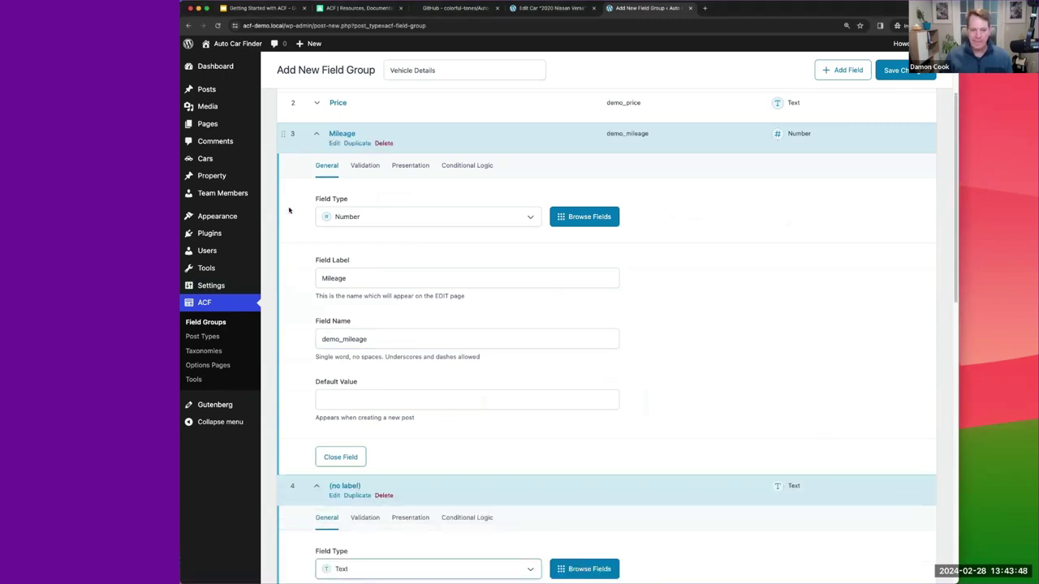
pyautogui.click(317, 134)
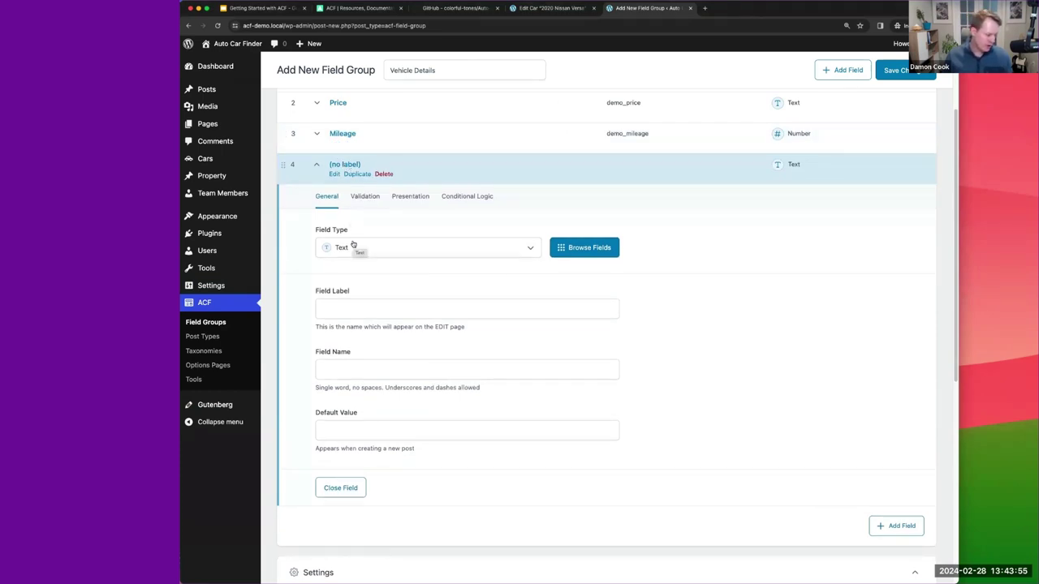
pyautogui.click(353, 244)
pyautogui.write('se')
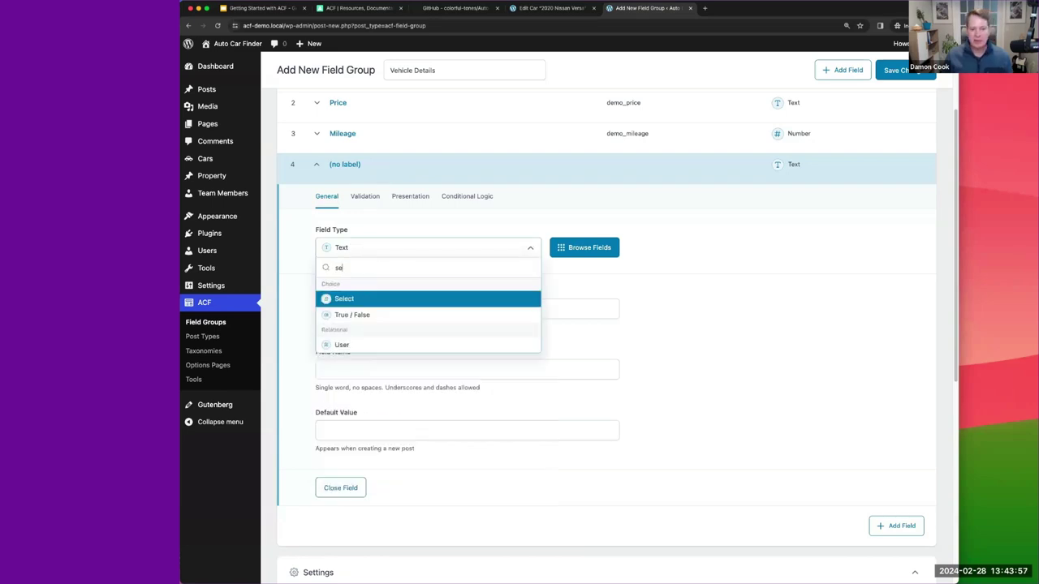
pyautogui.click(357, 300)
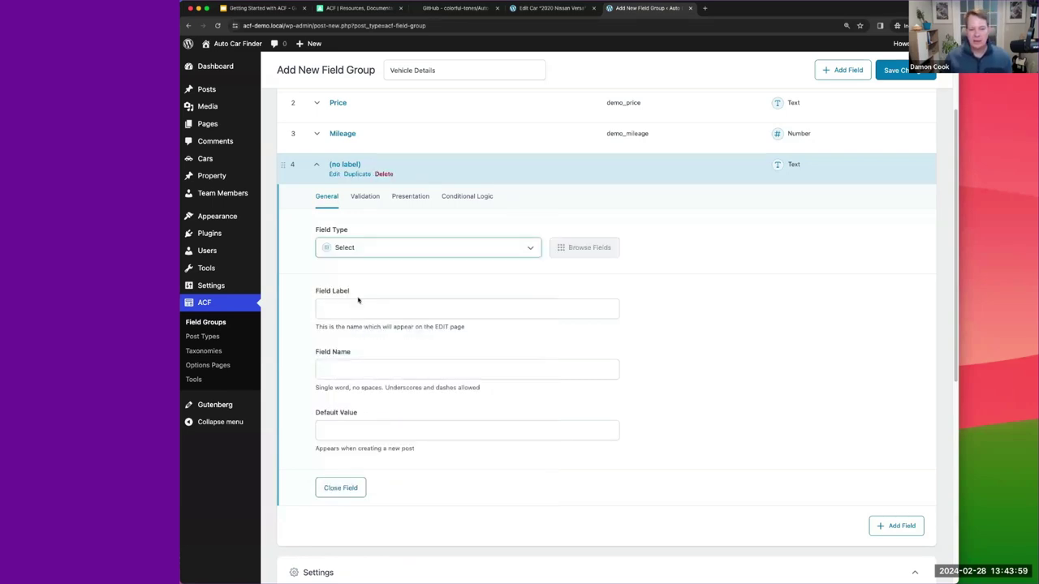
# Step: Label the new Select field Drive Type and set its field name to demo_drive_type
pyautogui.click(328, 309)
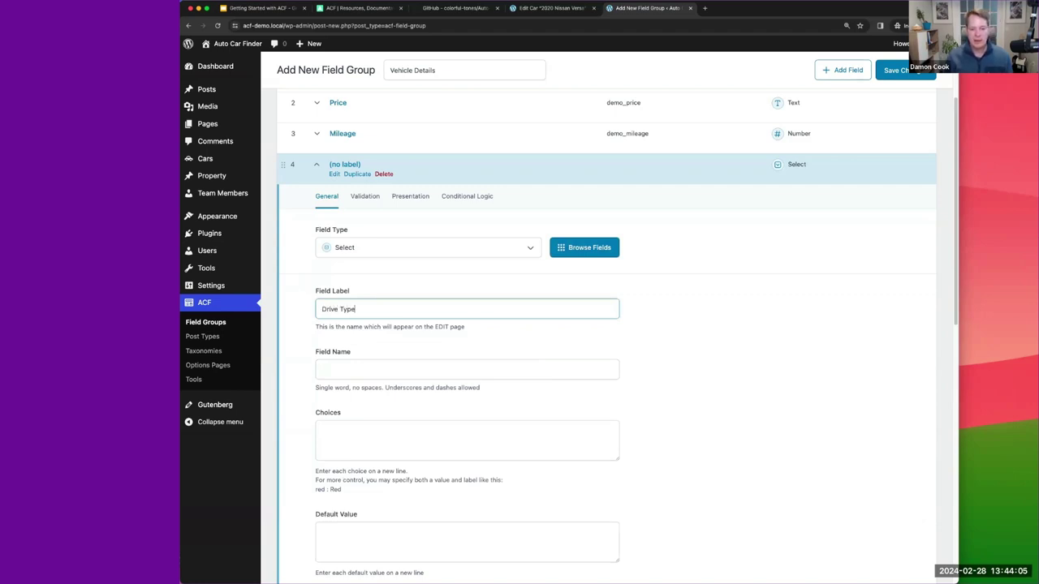
pyautogui.press('Tab')
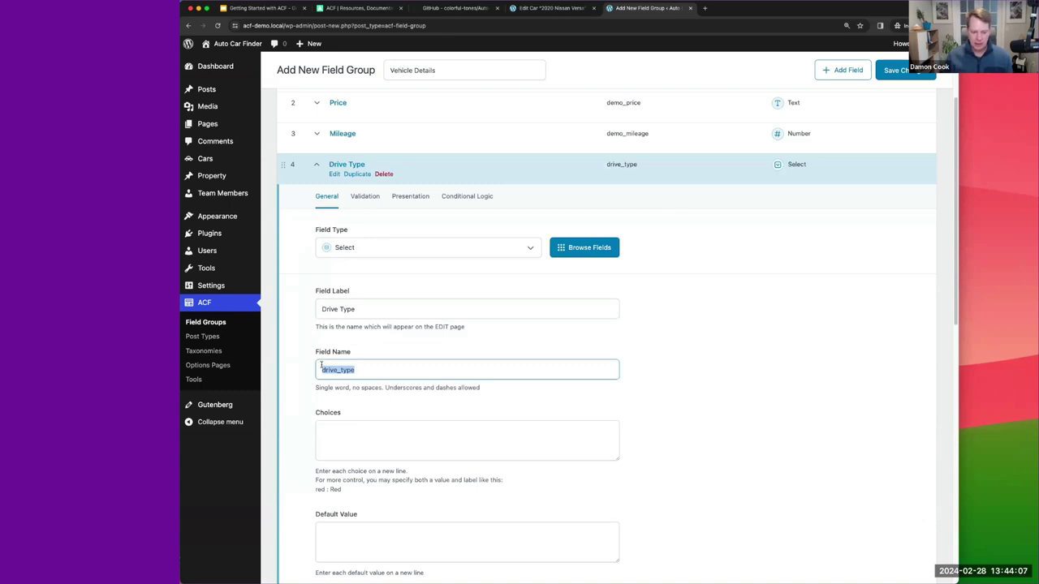
pyautogui.click(322, 367)
pyautogui.write('demo_')
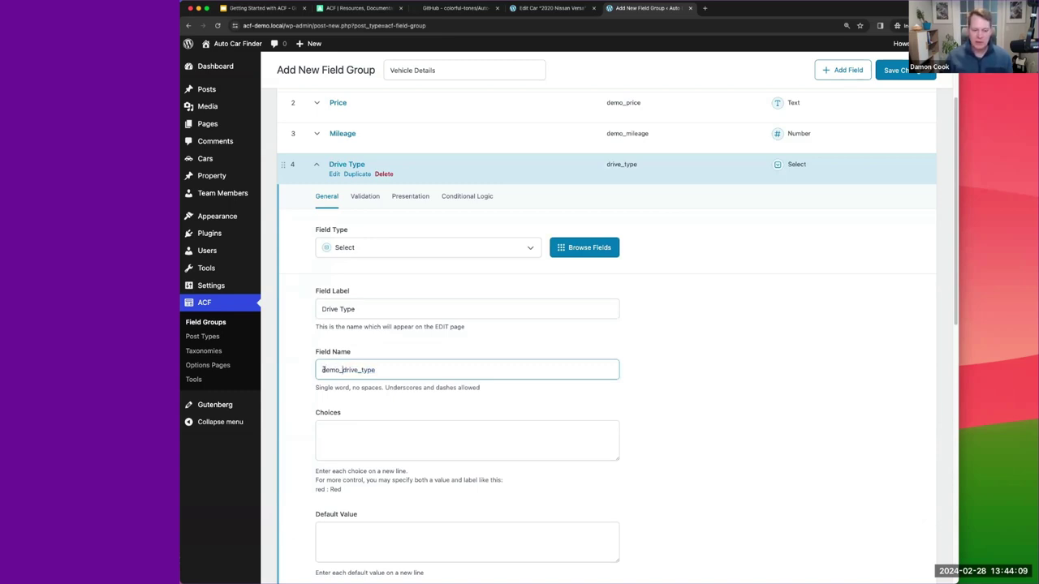
# Step: Enter the Drive Type choices AWD : All-wheel Drive, FWD : Front-wheel Drive, RWD : Rear-wheel Drive and 4WD : Four-wheel Drive, one per line
pyautogui.click(325, 423)
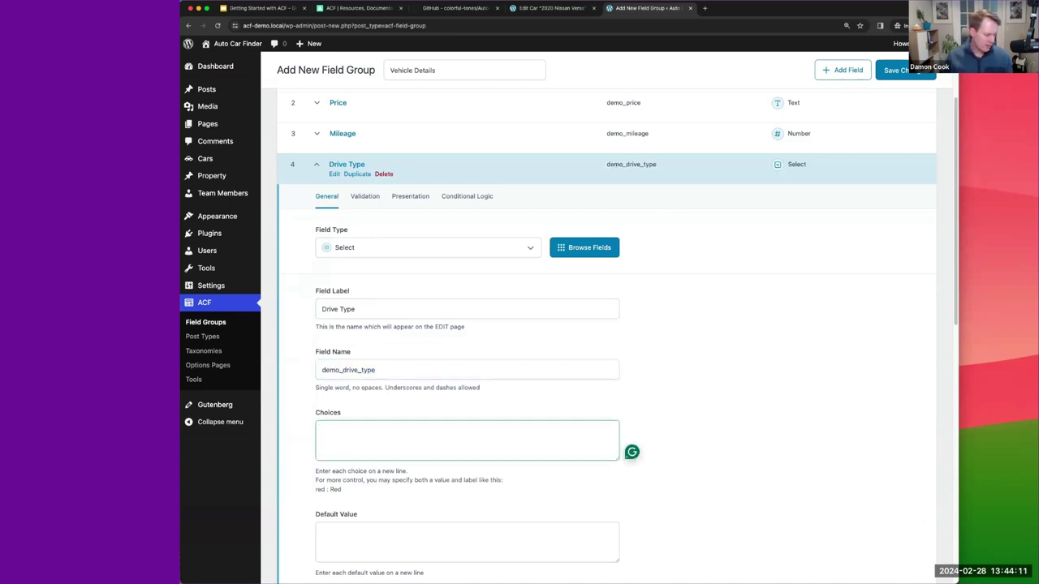
pyautogui.press('super+Tab')
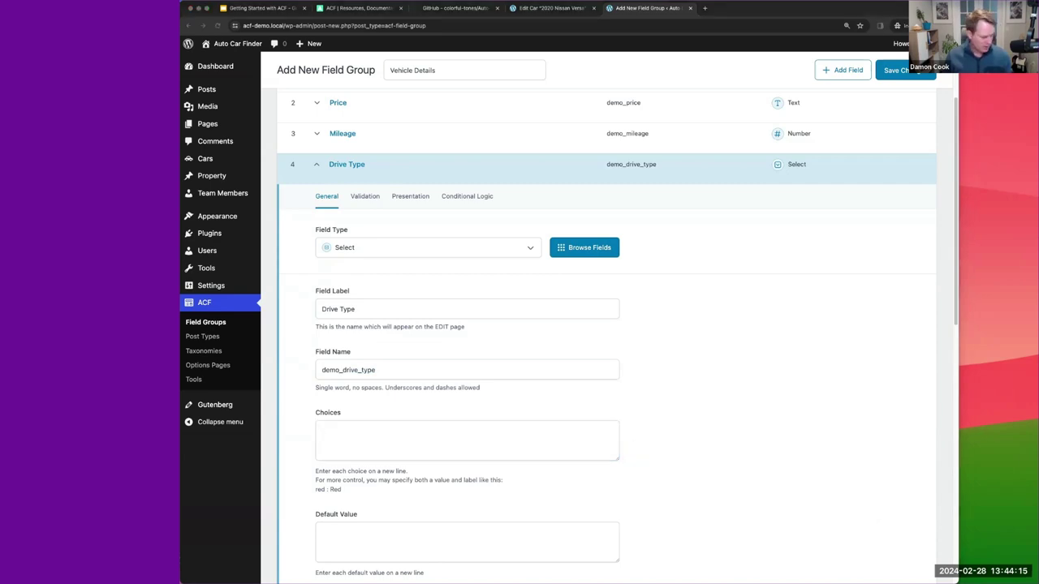
pyautogui.click(349, 425)
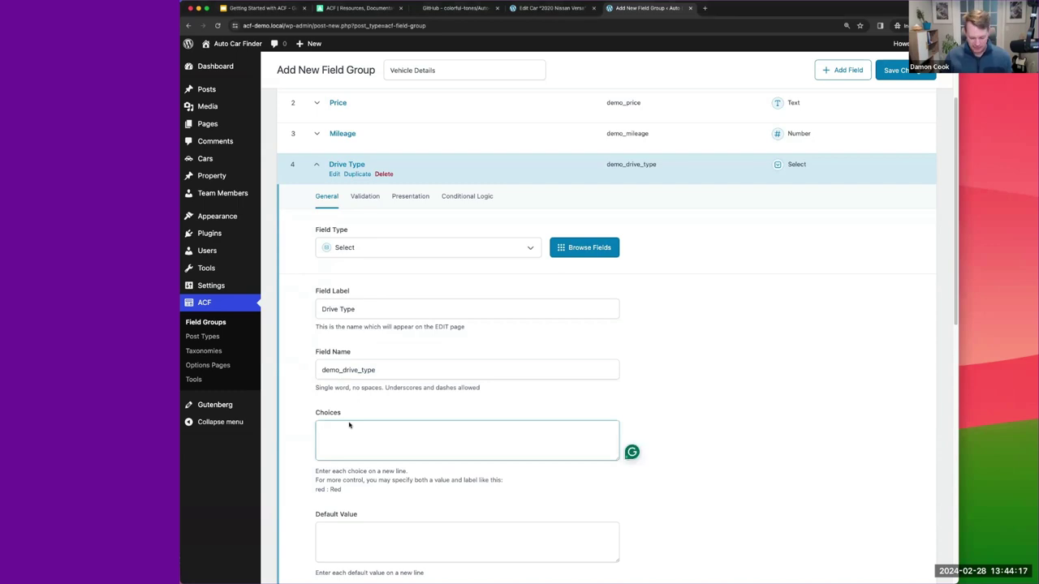
pyautogui.write('AWD : All-wheel Drive FWD : Front-wheel Drive RWD : Rear-wheel Drive 4WD : Four-wheel Drive')
pyautogui.scroll(-1, 400, 430)
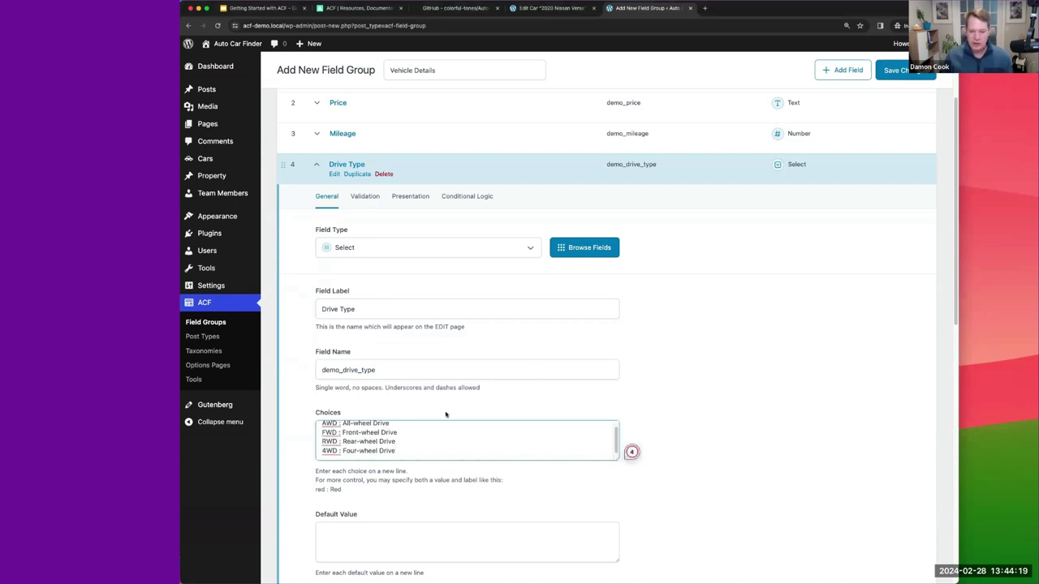
# Step: Set the Drive Type field's return format to Both (Array) and collapse the field's settings
pyautogui.scroll(-2, 704, 372)
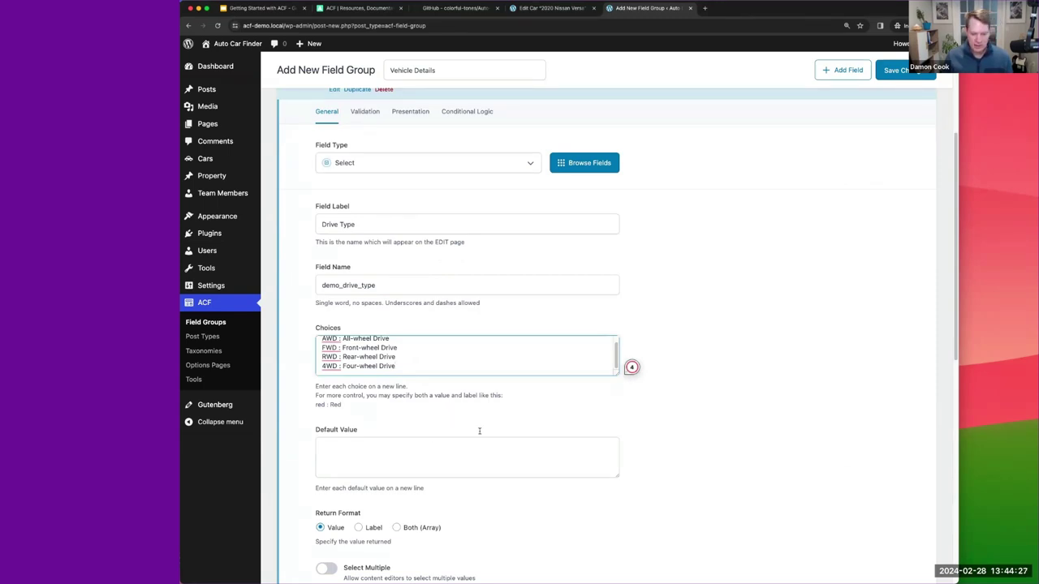
pyautogui.click(397, 529)
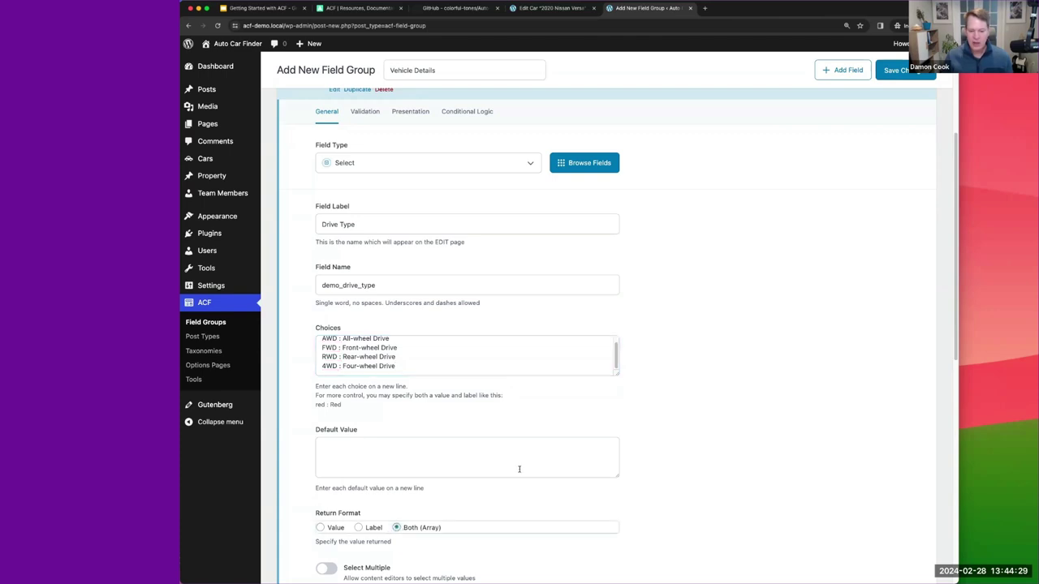
pyautogui.scroll(-4, 519, 469)
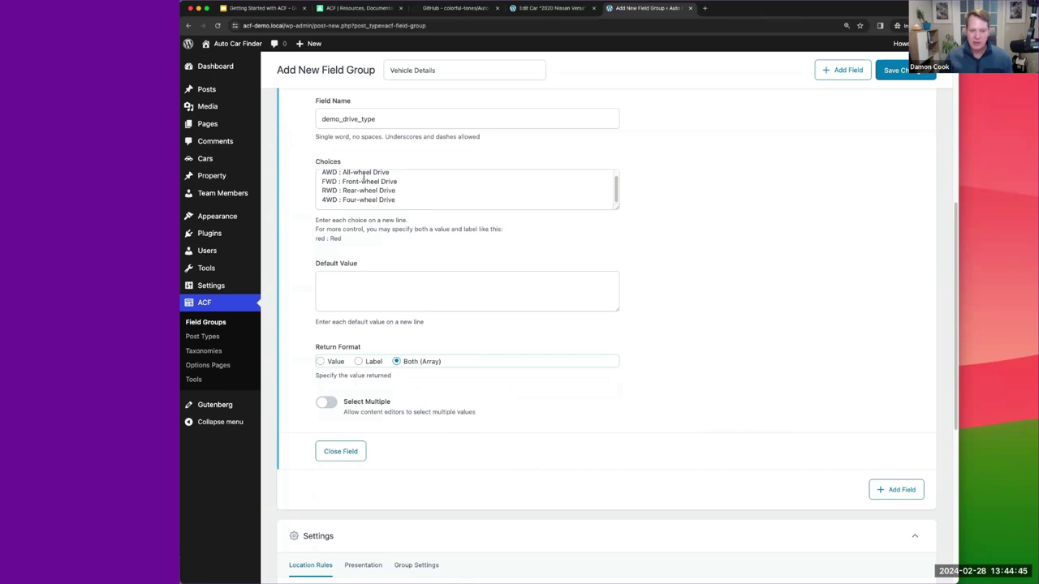
pyautogui.scroll(9, 559, 255)
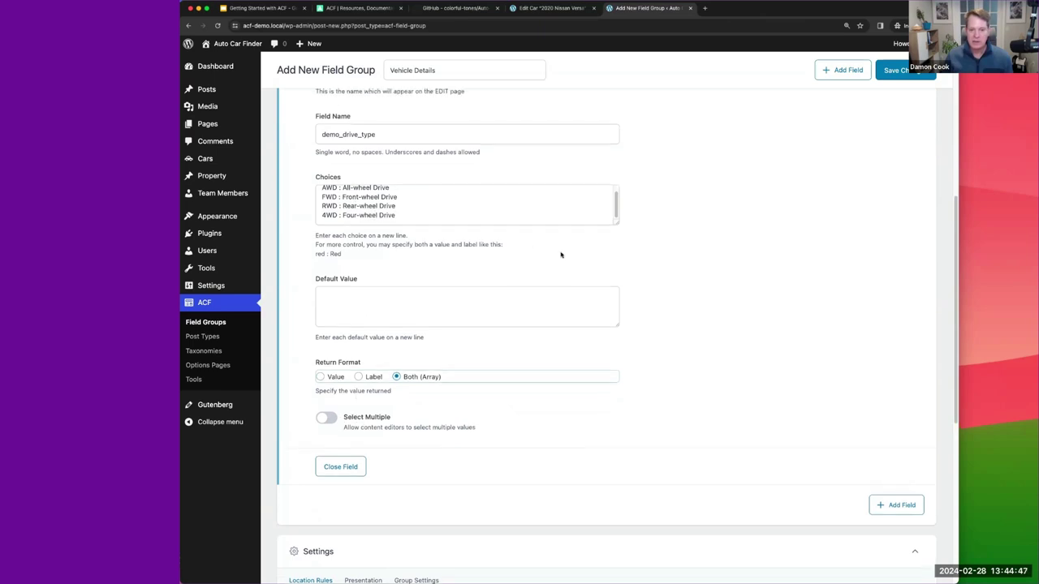
pyautogui.scroll(1, 560, 255)
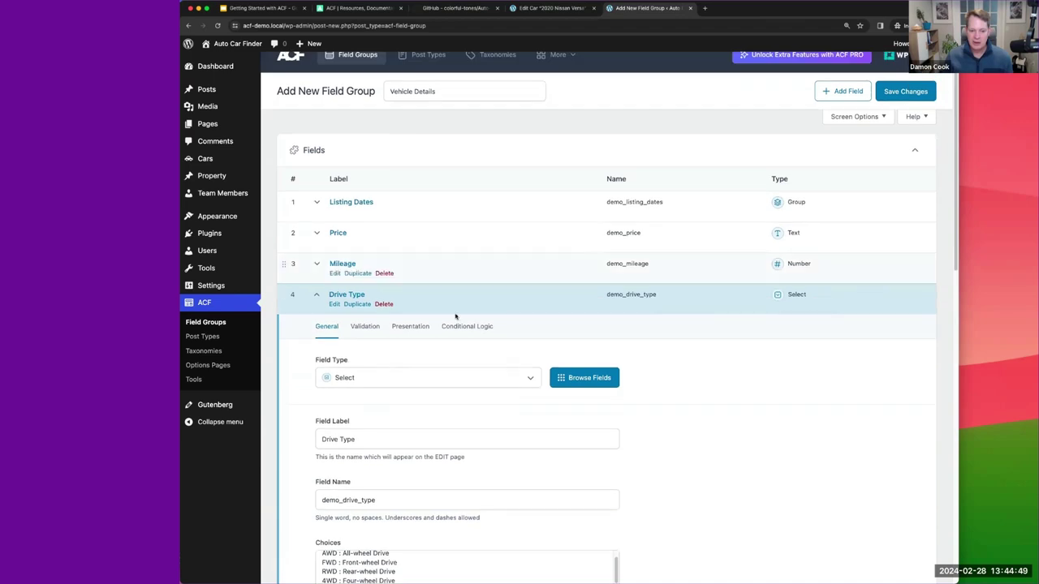
pyautogui.click(364, 327)
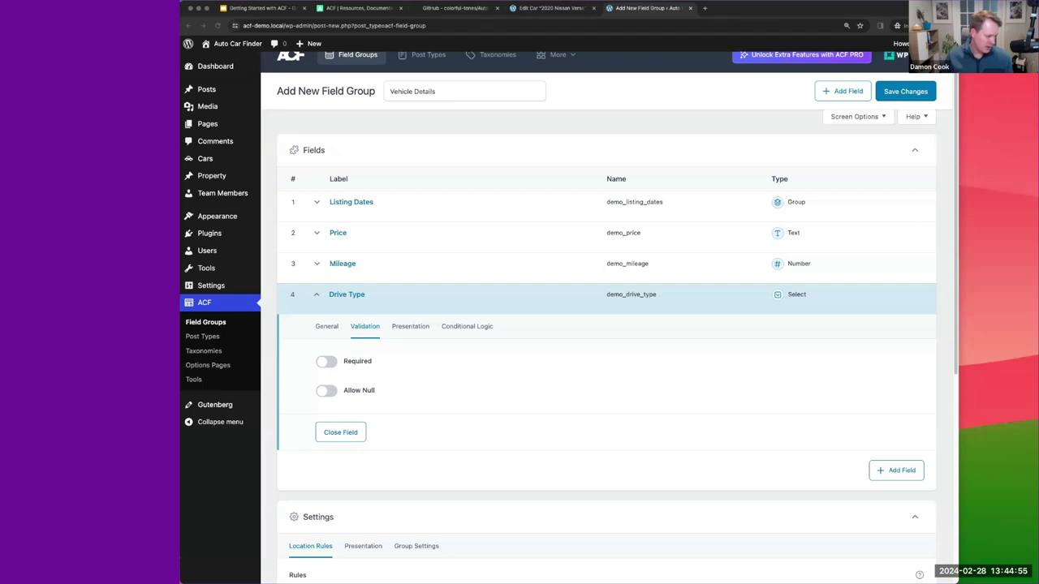
pyautogui.click(315, 295)
# Step: Add a fifth field below Drive Type and set its field type to Group
pyautogui.click(893, 334)
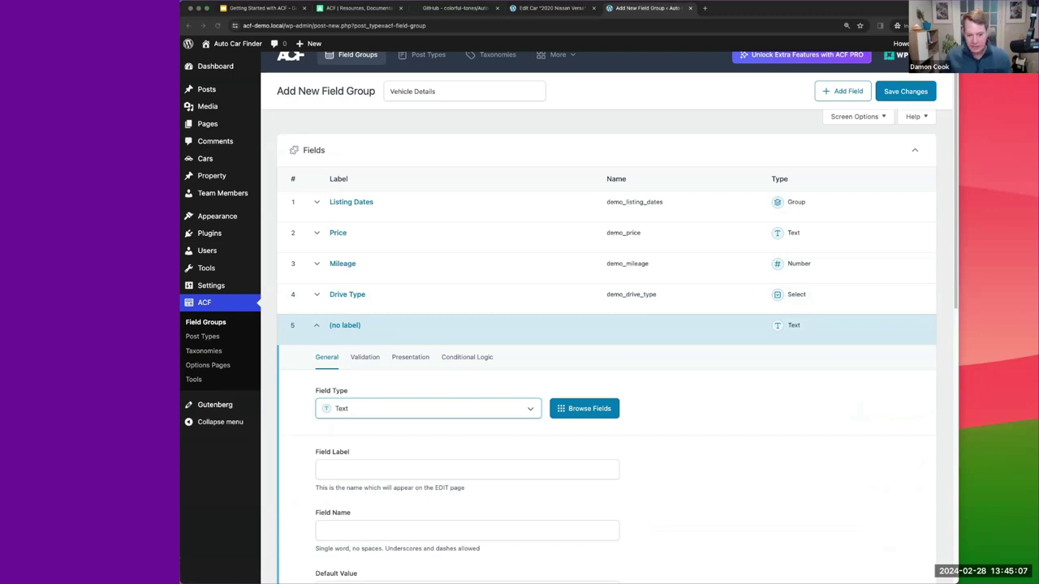
pyautogui.click(416, 412)
pyautogui.write('gr')
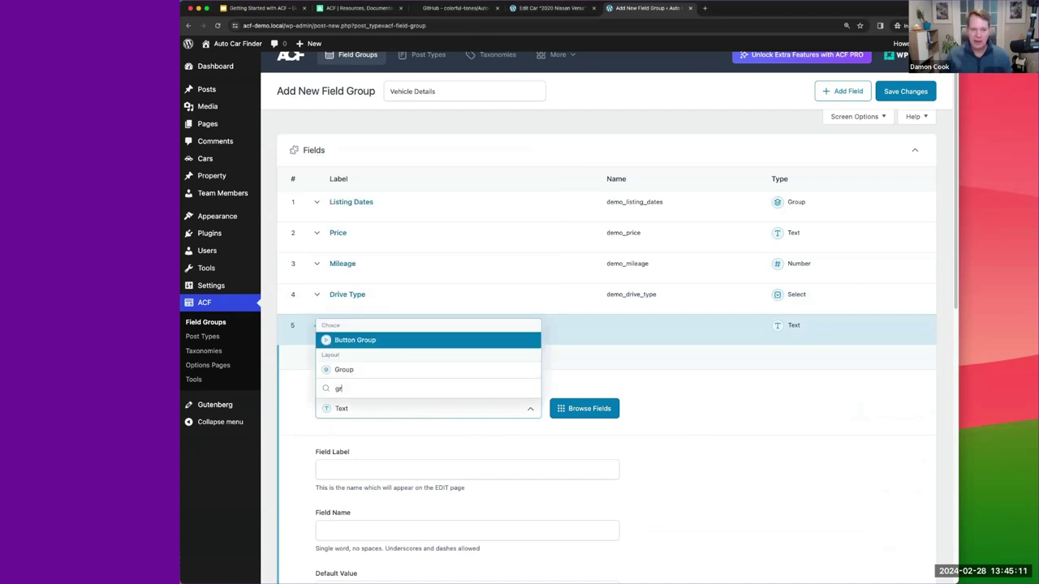
pyautogui.press('Down')
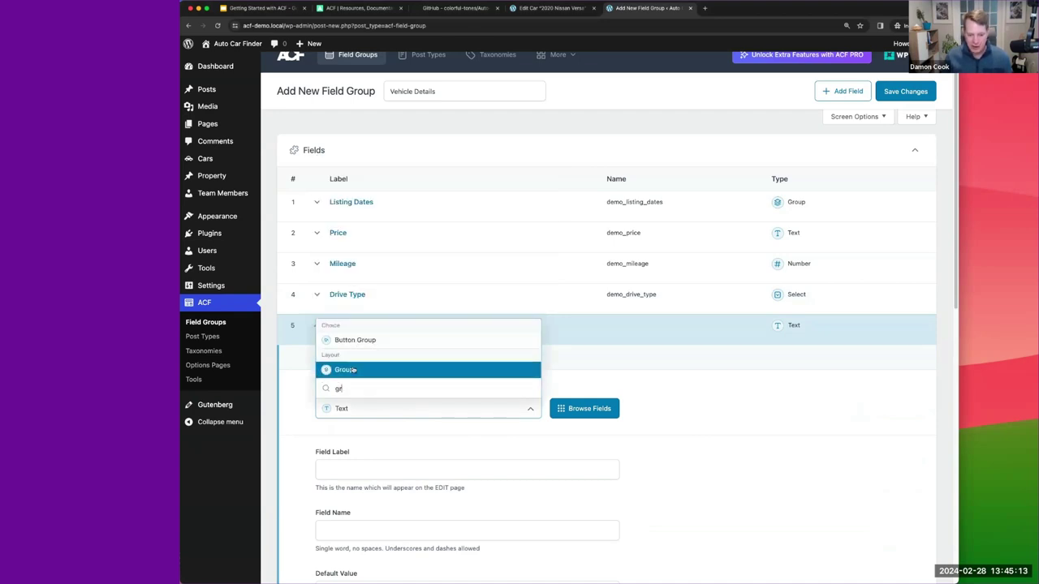
pyautogui.press('Return')
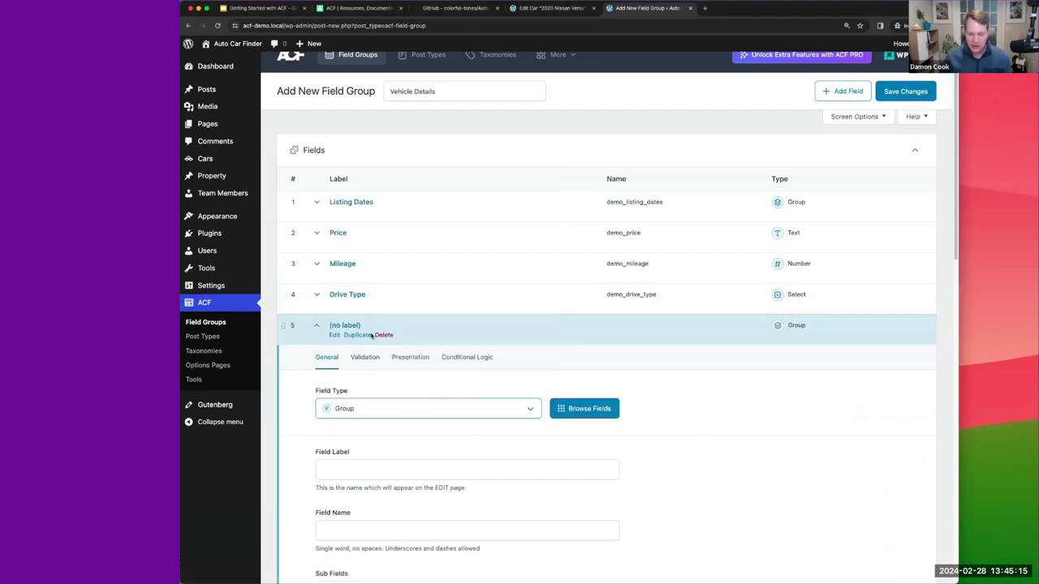
# Step: Label the Group field Miles Per Gallon (MPG) and set its field name to demo_miles_per_gallon_mpg
pyautogui.click(371, 471)
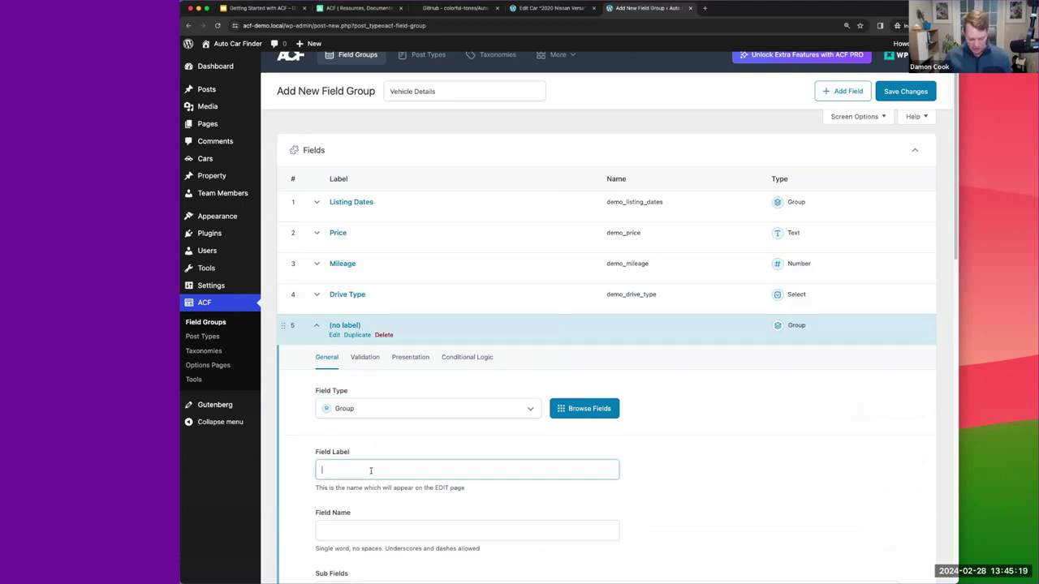
pyautogui.write('Miles Per Gallon (MPG)')
pyautogui.scroll(-5, 371, 471)
pyautogui.click(348, 288)
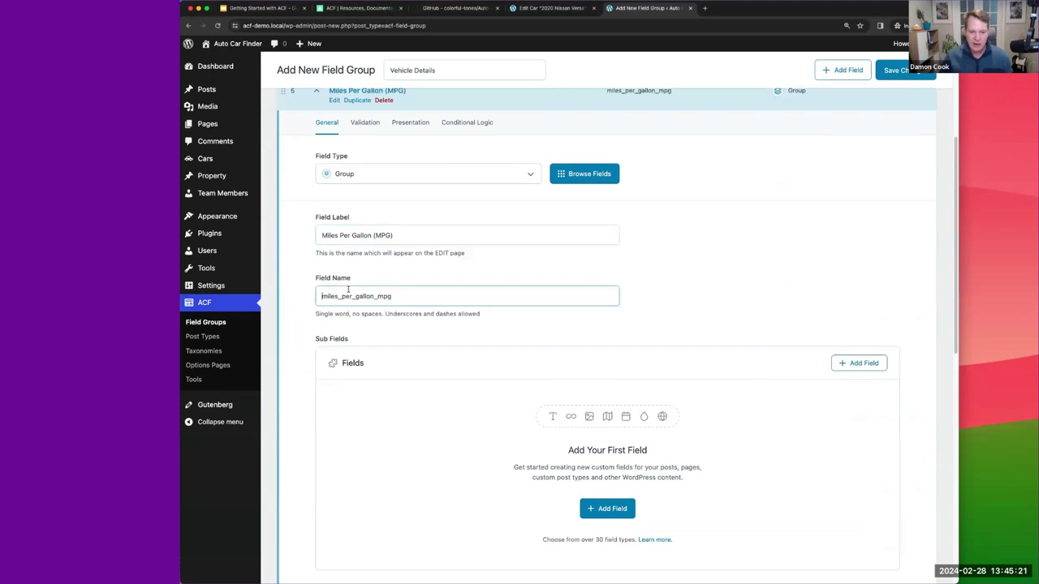
pyautogui.write('demo_')
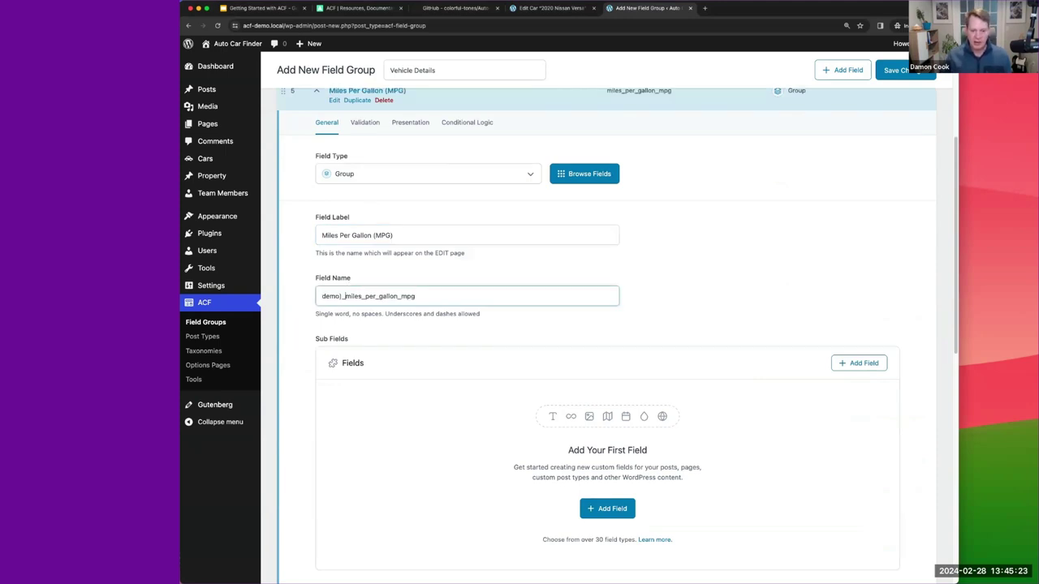
pyautogui.press('BackSpace')
pyautogui.write('_')
pyautogui.click(468, 485)
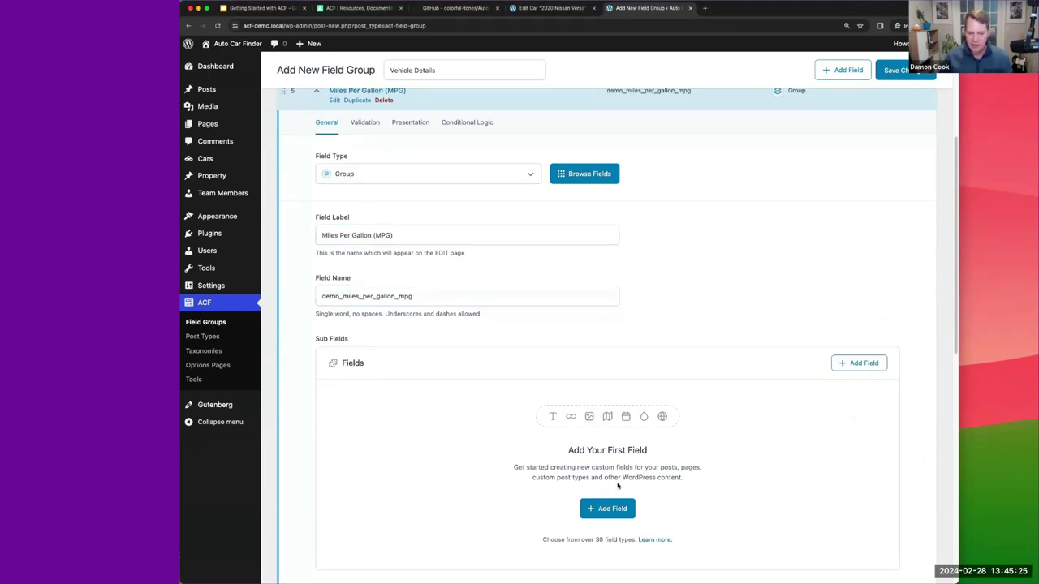
# Step: Add a text sub field labelled City with the field name demo_city to the Miles Per Gallon (MPG) group
pyautogui.scroll(-1, 476, 401)
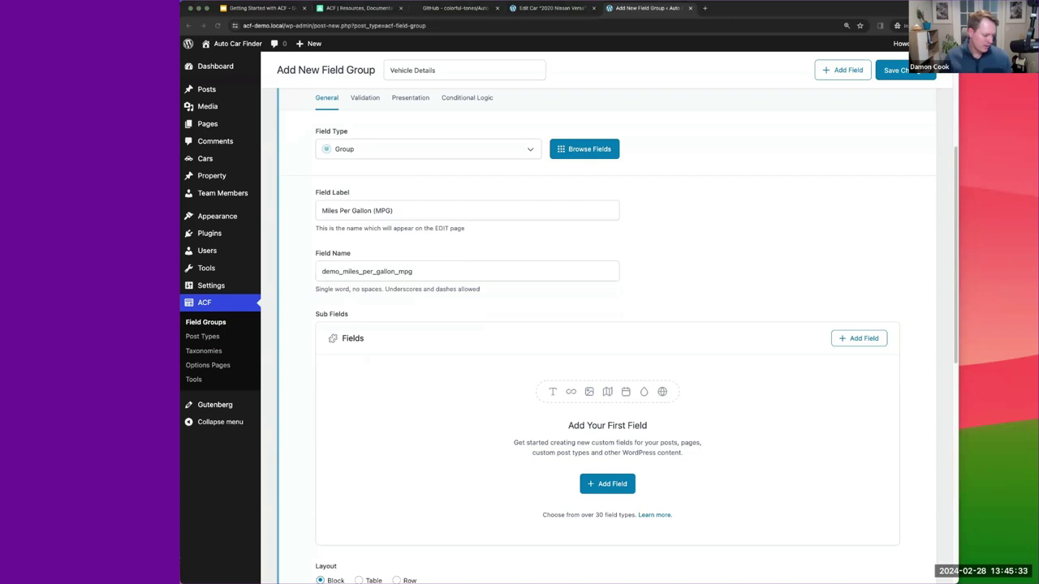
pyautogui.click(607, 484)
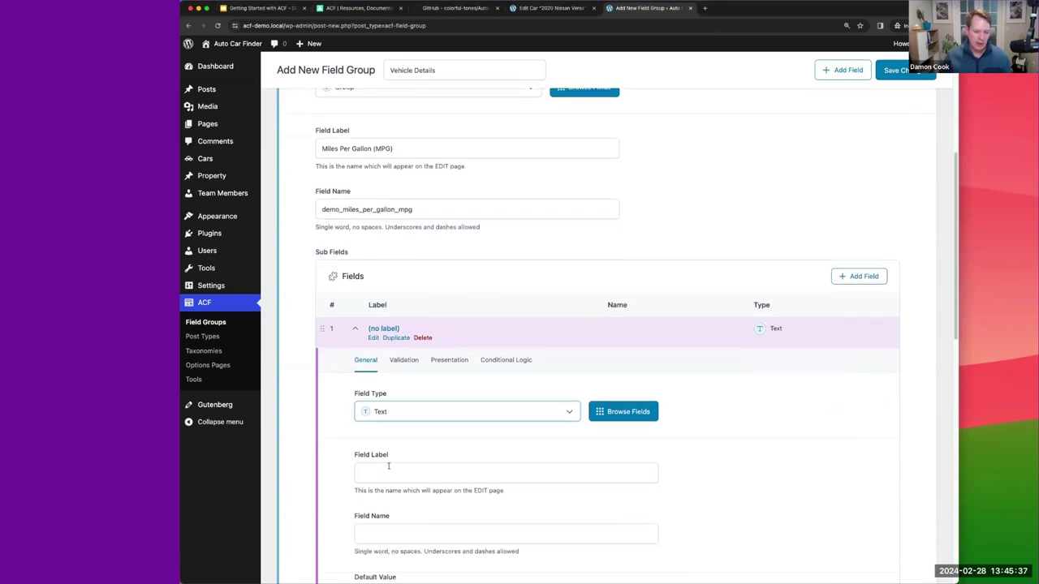
pyautogui.scroll(-1, 390, 469)
pyautogui.click(390, 472)
pyautogui.write('City')
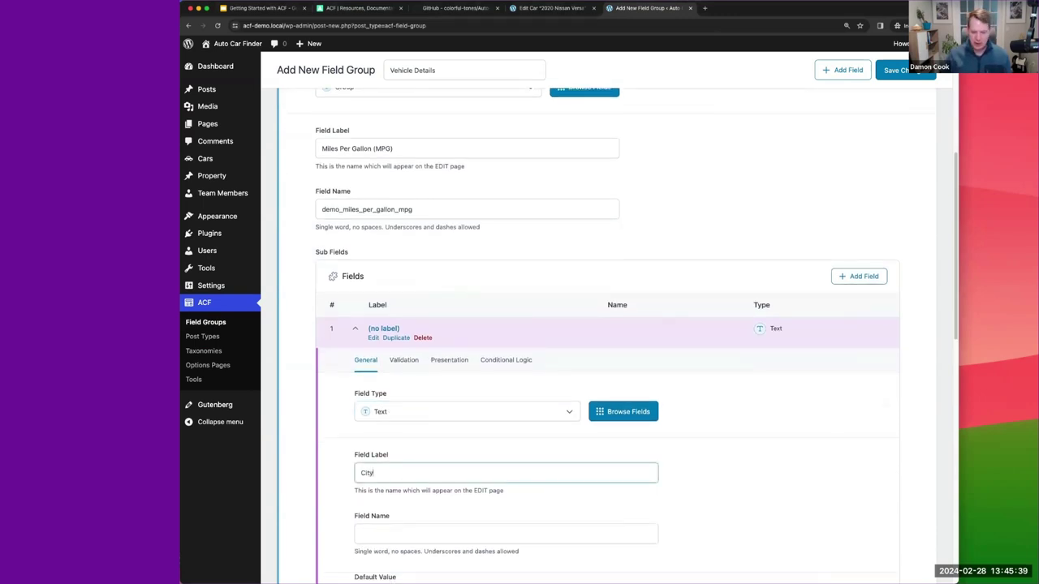
pyautogui.press('Tab')
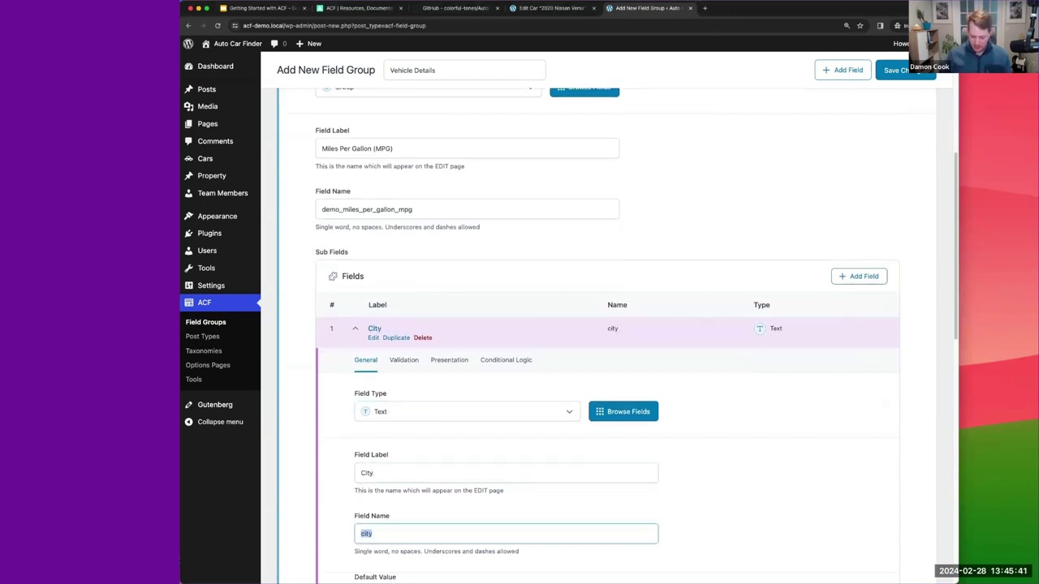
pyautogui.write('demo_city')
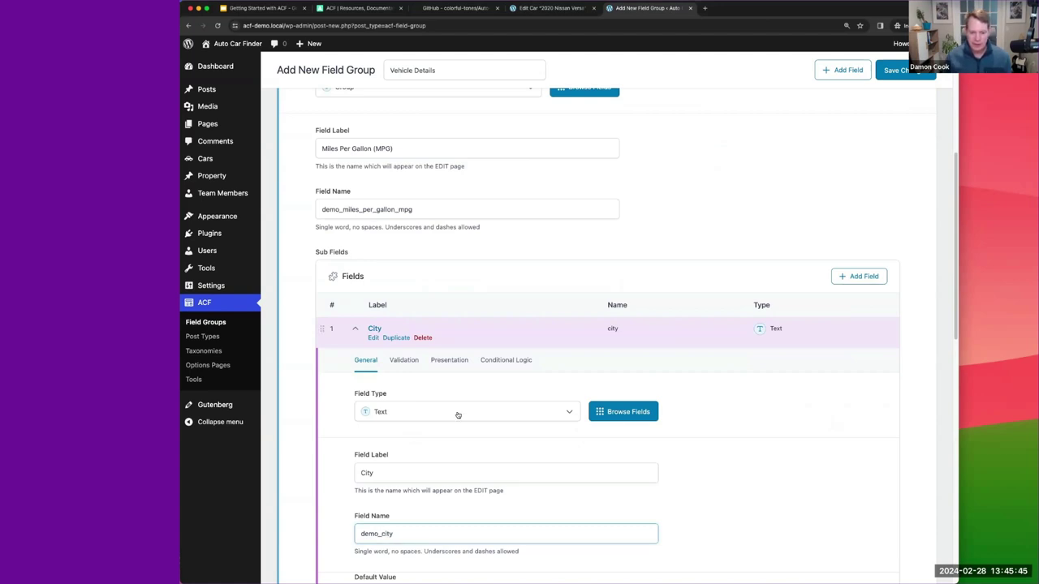
pyautogui.scroll(-4, 455, 415)
pyautogui.click(410, 289)
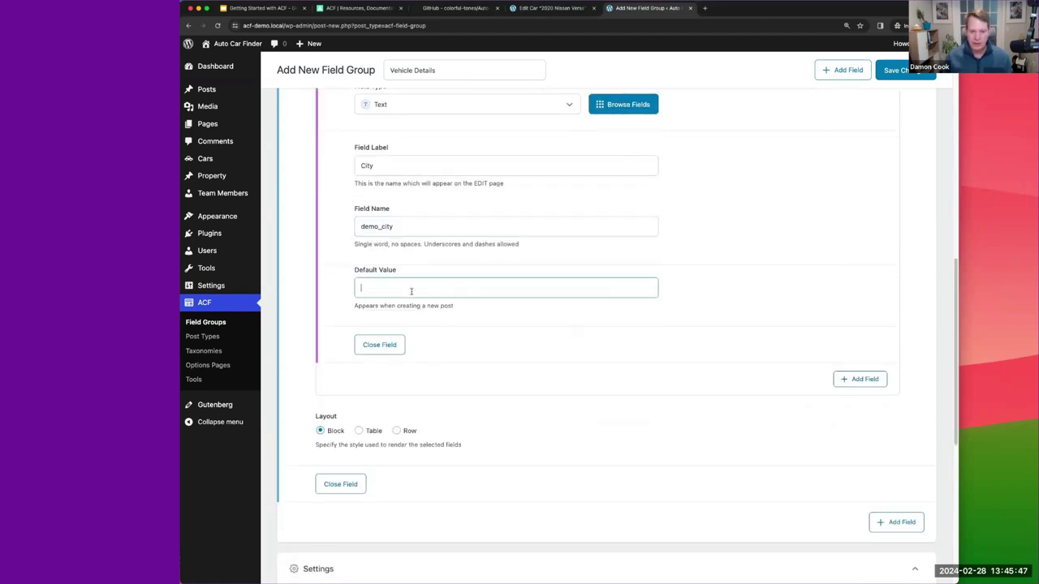
pyautogui.click(858, 379)
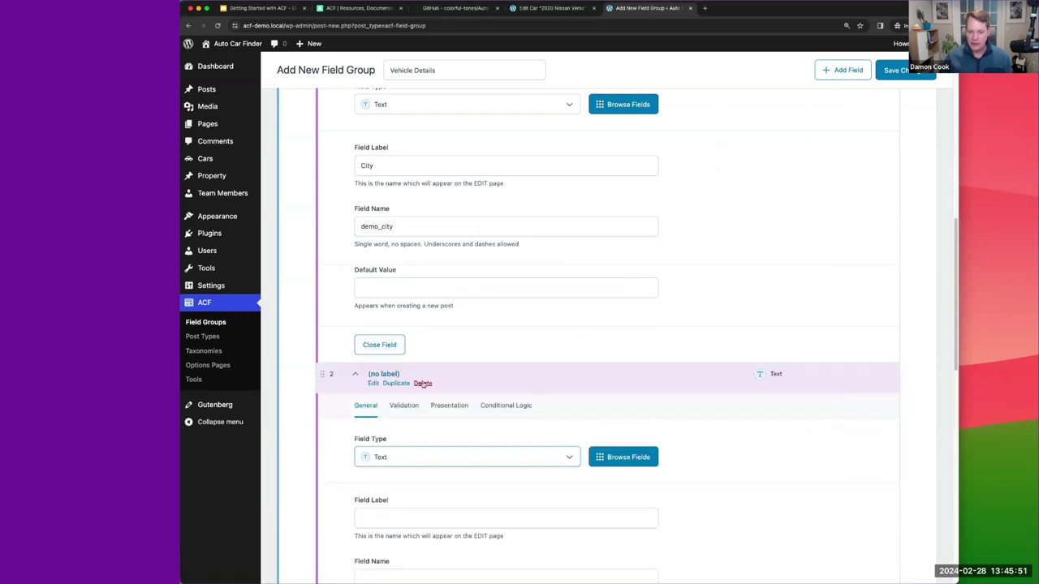
pyautogui.click(422, 383)
pyautogui.click(436, 365)
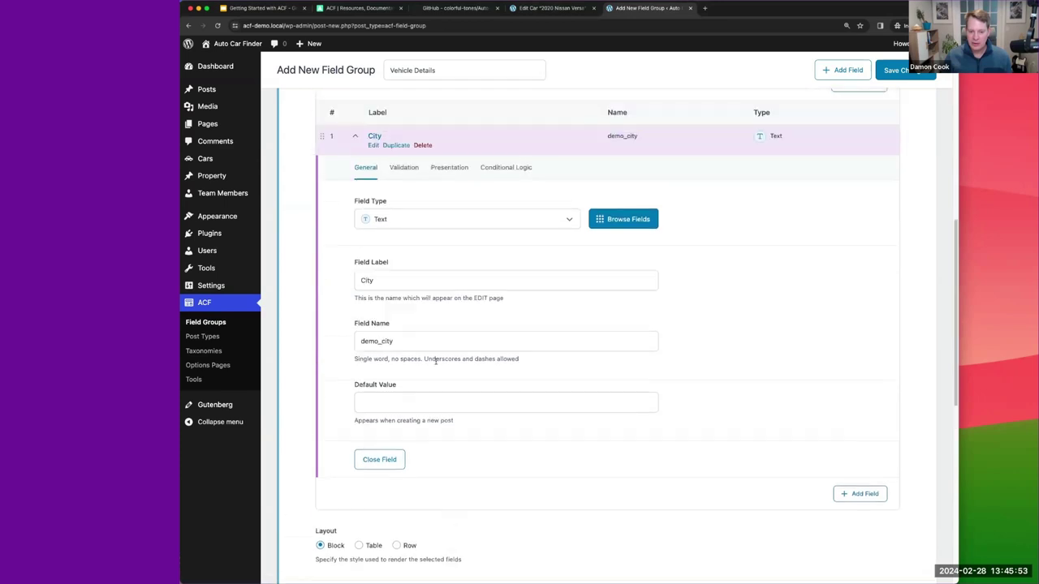
# Step: Duplicate the City sub field and give the copy the label Highway and the field name demo_highway
pyautogui.click(392, 145)
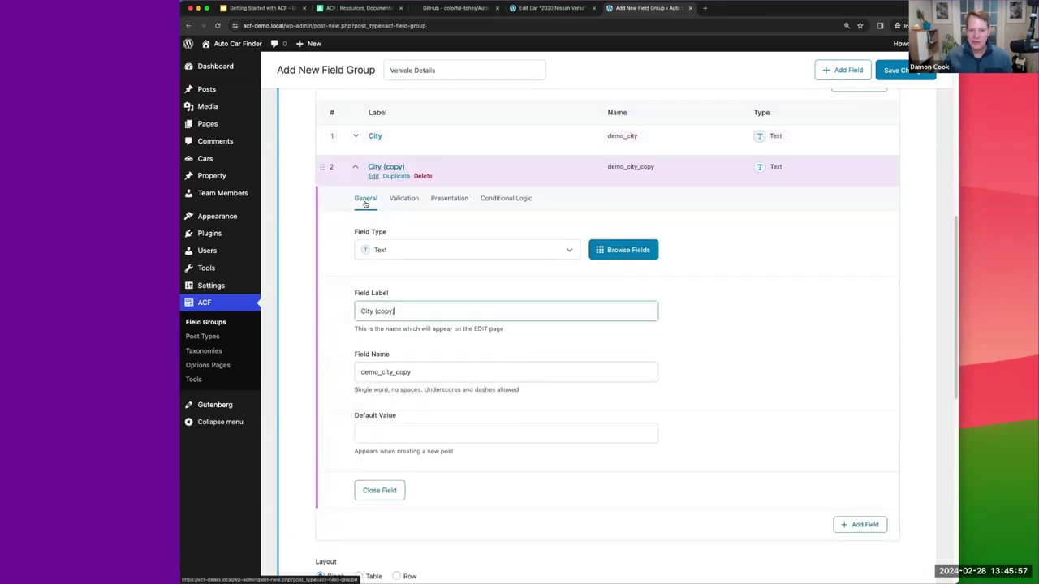
pyautogui.moveTo(397, 311); pyautogui.dragTo(314, 317)
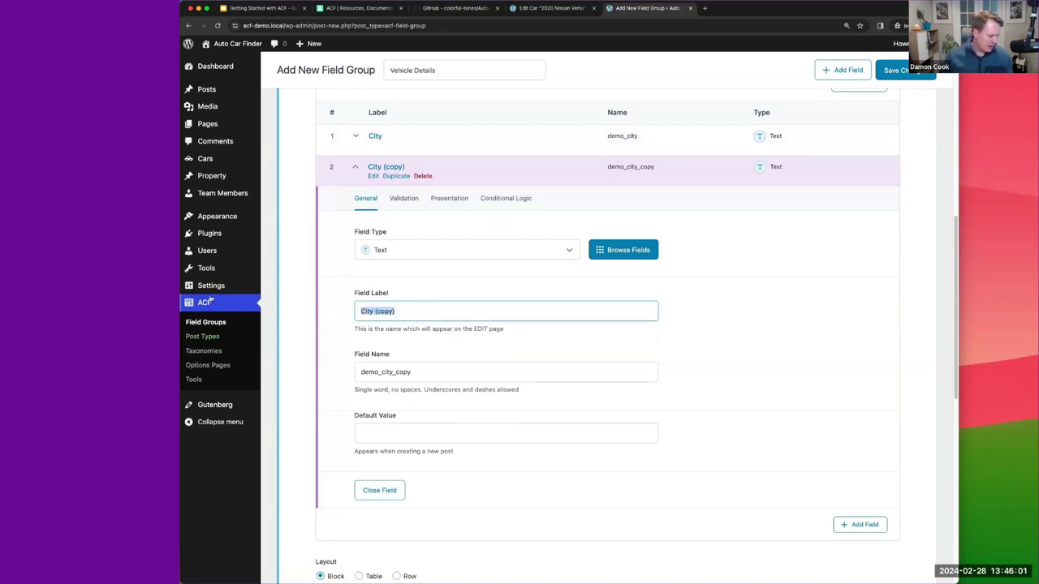
pyautogui.write('Highway')
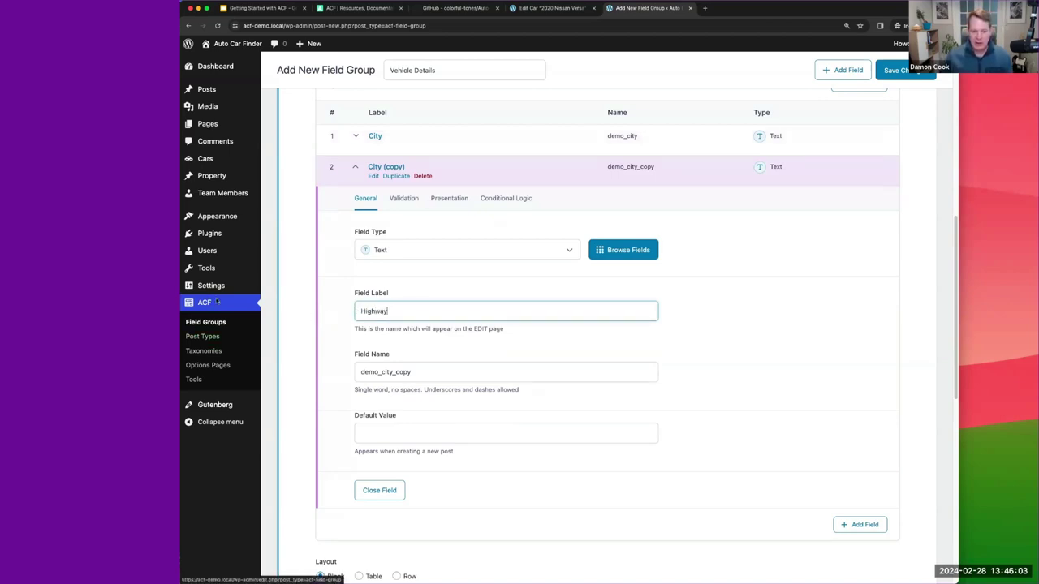
pyautogui.moveTo(382, 372)
pyautogui.mouseDown()
pyautogui.moveTo(360, 372)
pyautogui.moveTo(419, 369)
pyautogui.moveTo(389, 372)
pyautogui.mouseUp()
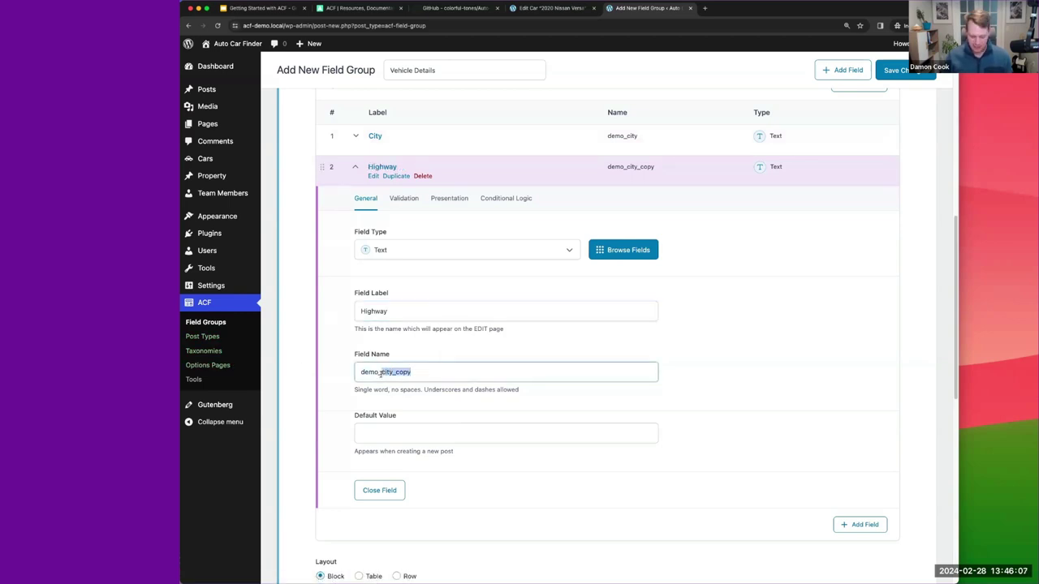
pyautogui.write('highway')
pyautogui.click(390, 432)
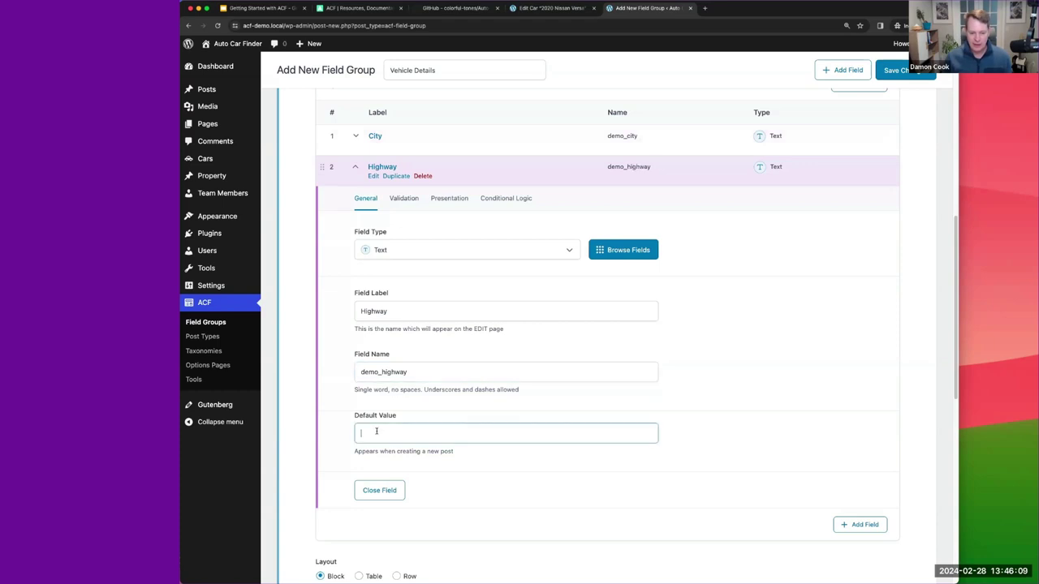
# Step: Save the Vehicle Details field group and review its field list and location rule
pyautogui.click(888, 71)
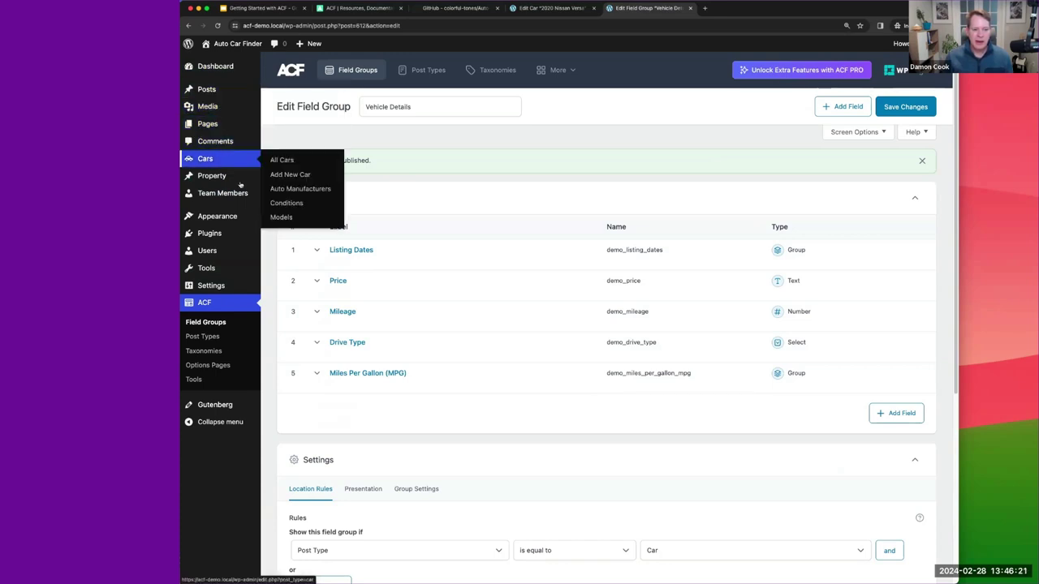
pyautogui.scroll(-3, 674, 382)
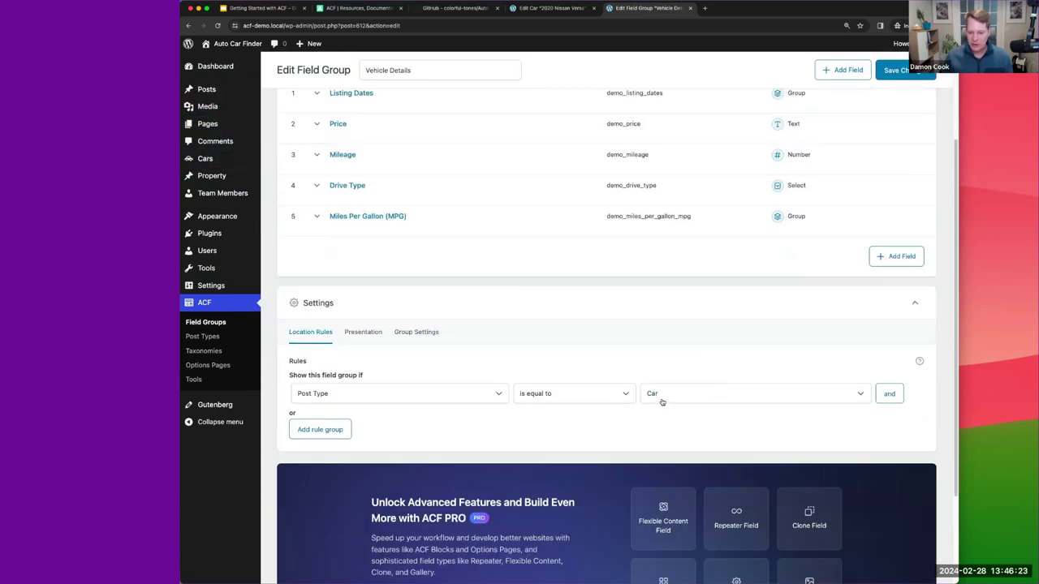
pyautogui.scroll(3, 316, 428)
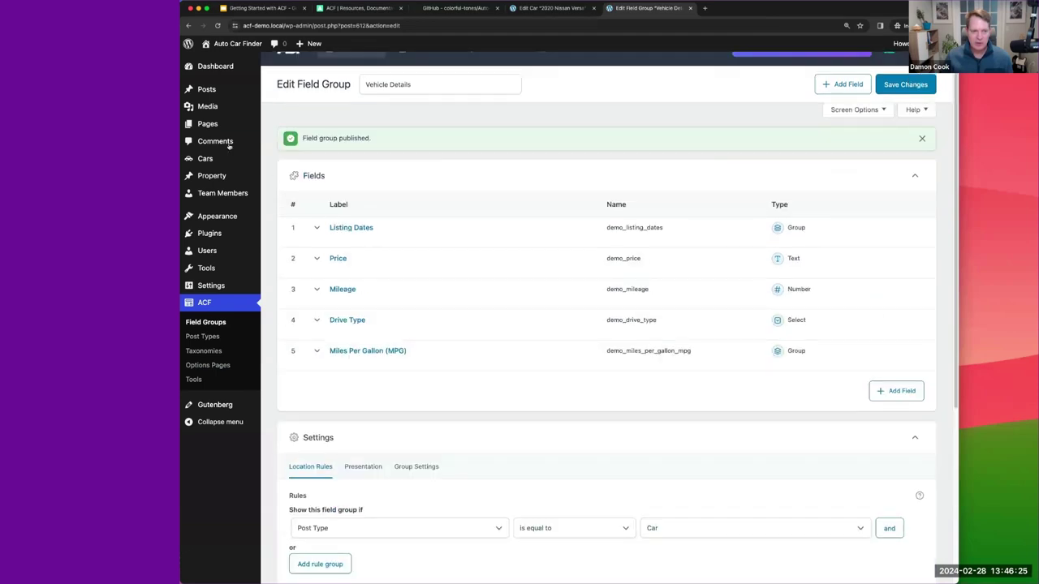
# Step: Open the 2020 Nissan Versa entry for editing from the list of all cars
pyautogui.moveTo(235, 159)
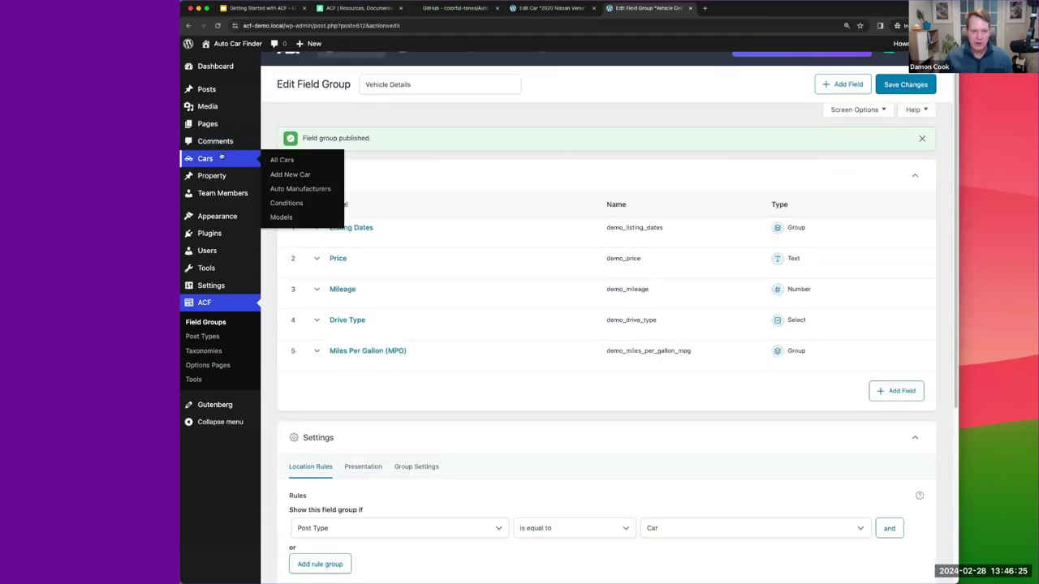
pyautogui.click(282, 160)
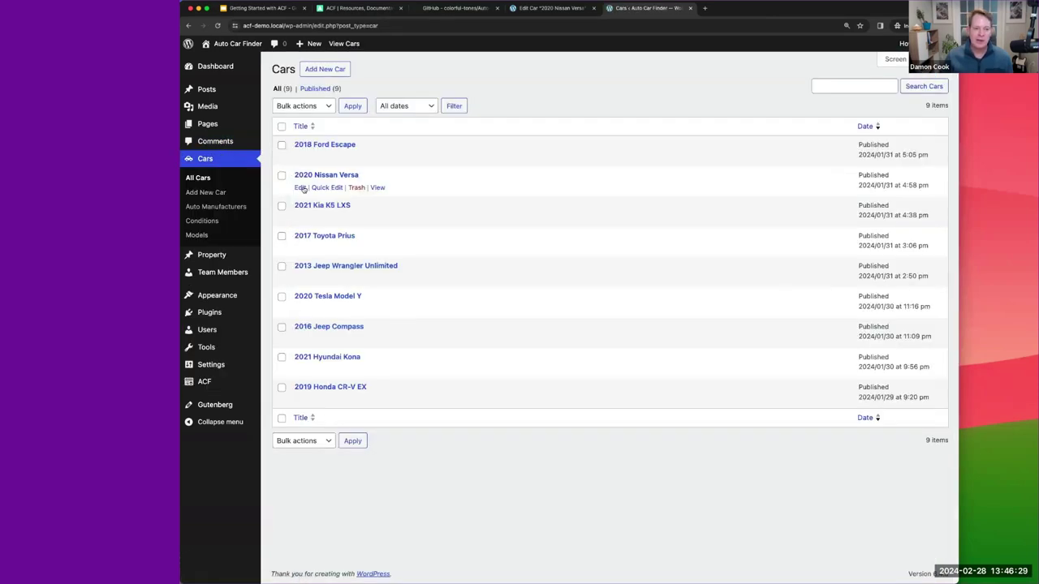
pyautogui.click(297, 186)
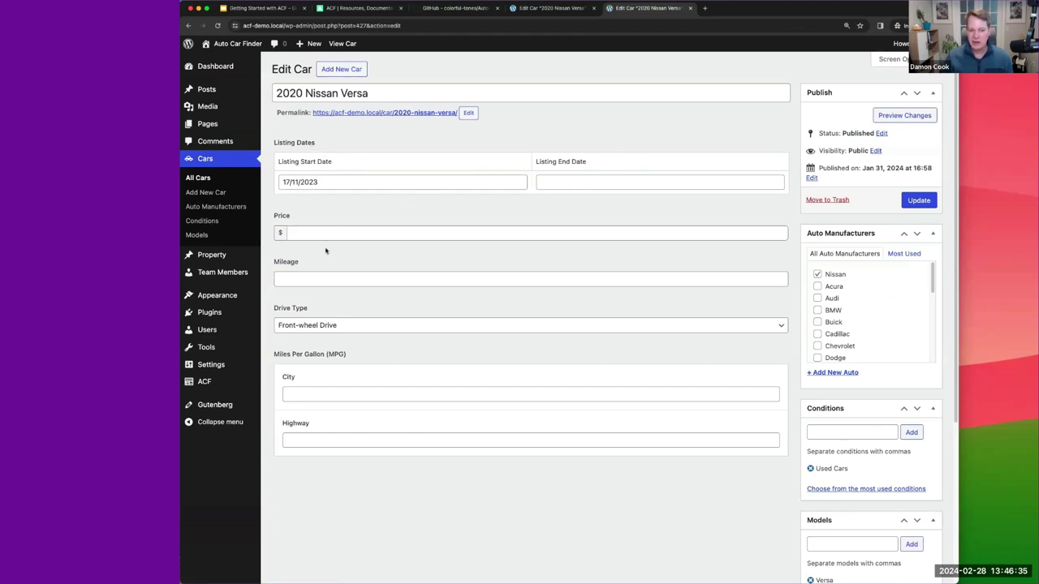
# Step: Examine the listing dates, price, mileage, drive type and miles per gallon fields on the 2020 Nissan Versa entry
pyautogui.click(361, 183)
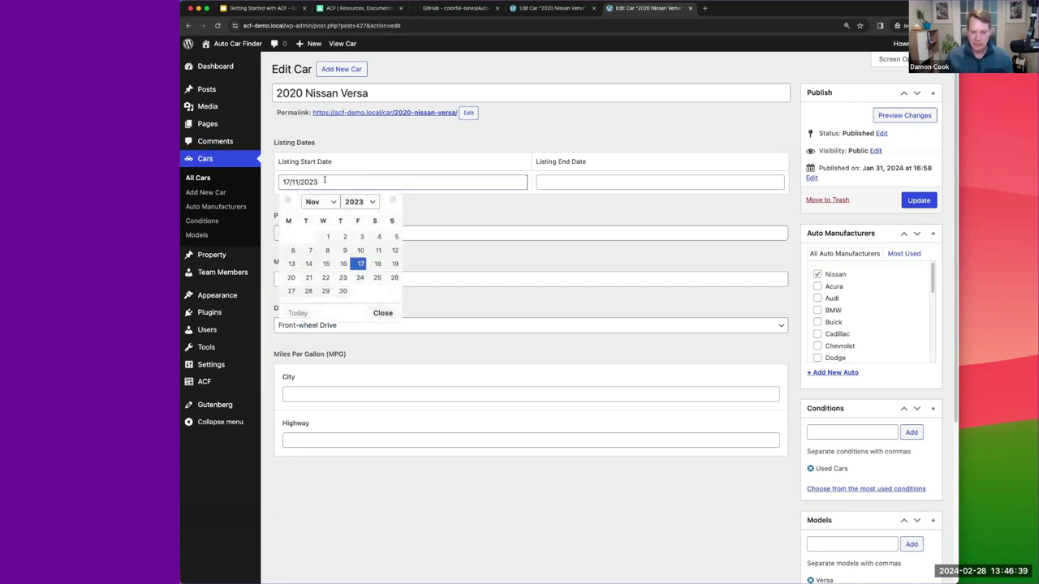
pyautogui.click(543, 182)
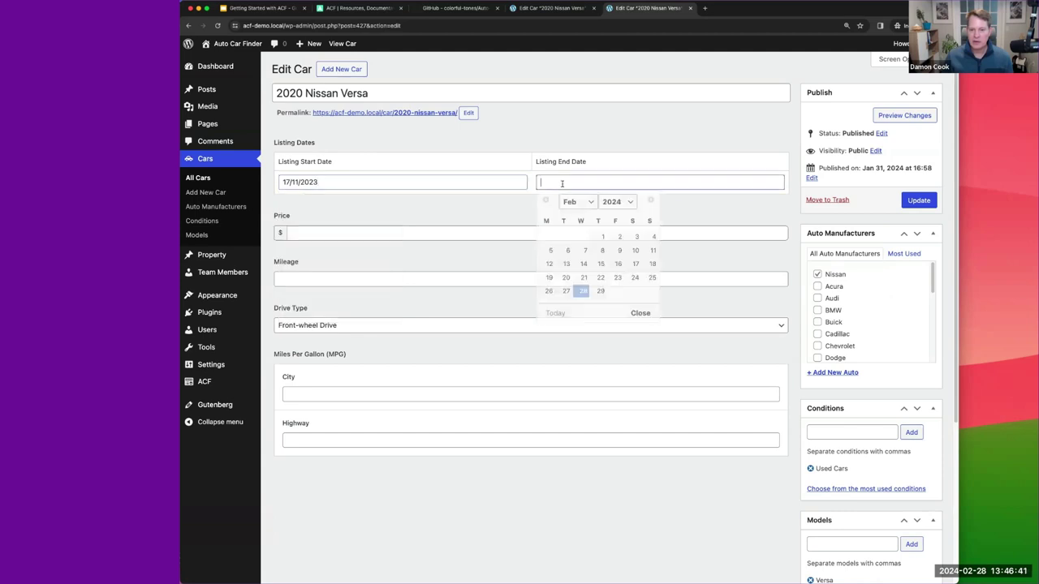
pyautogui.click(309, 234)
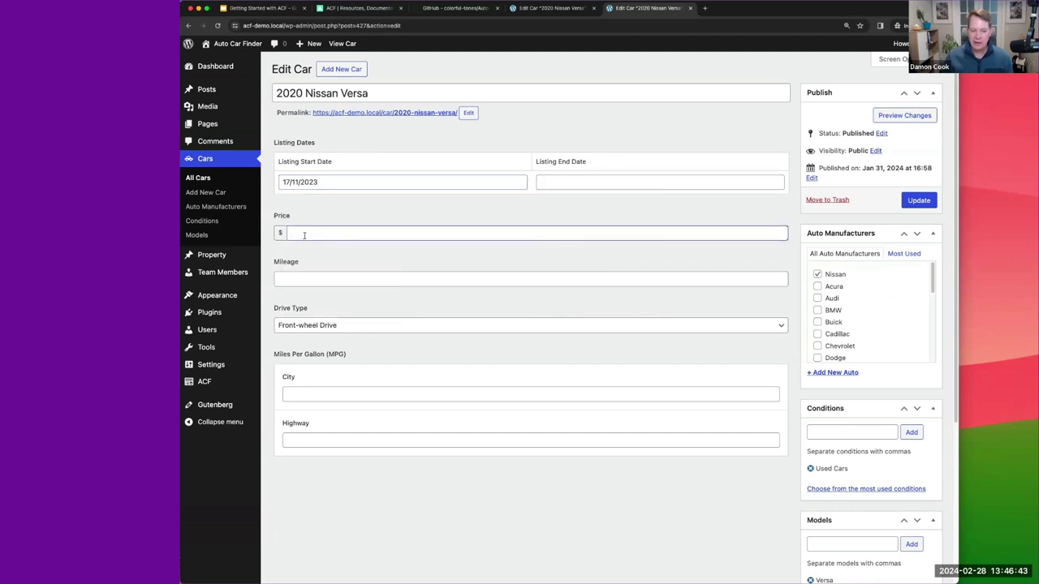
pyautogui.click(297, 278)
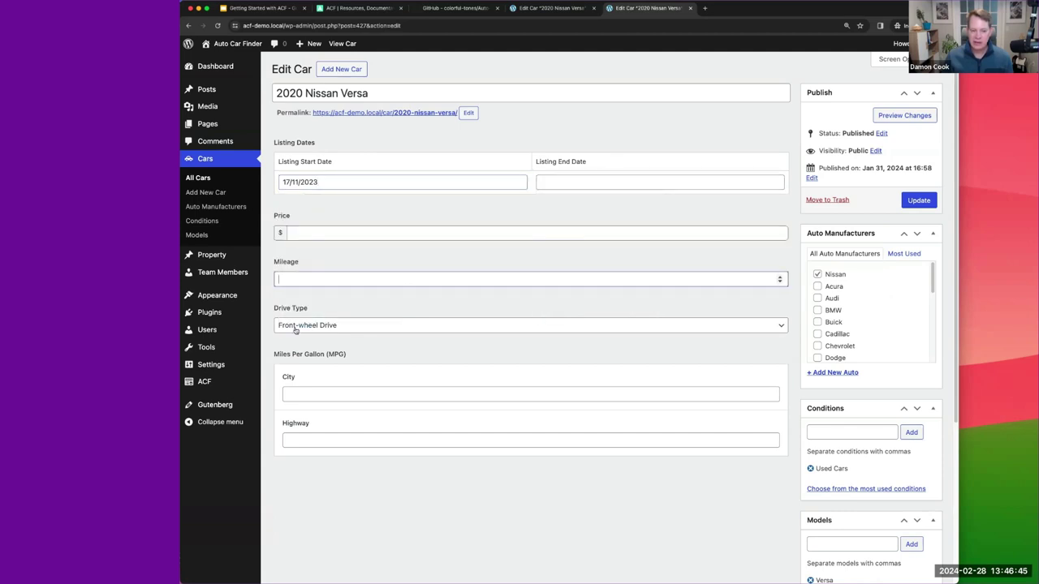
pyautogui.press('Tab')
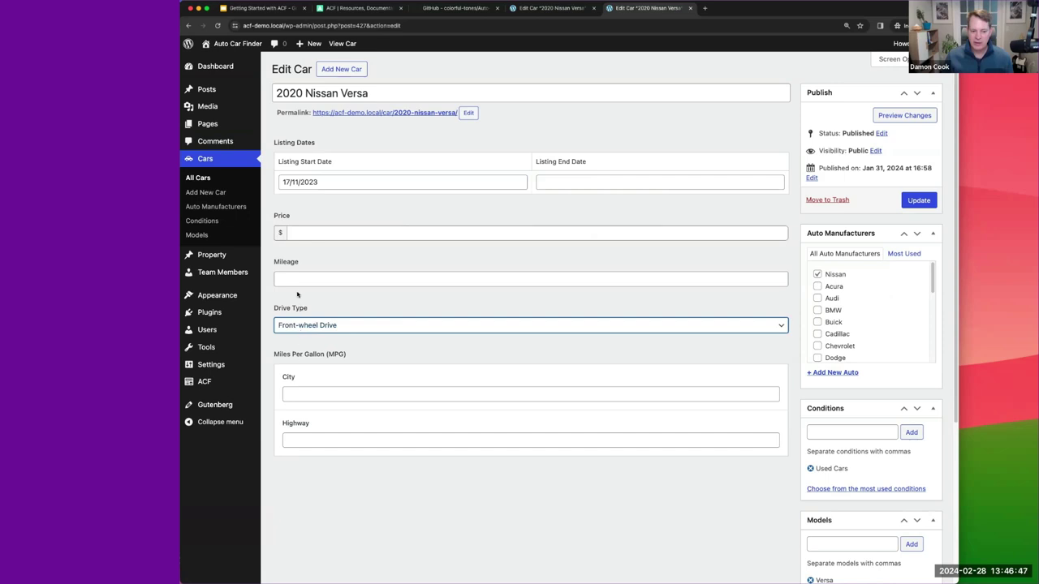
pyautogui.click(313, 396)
pyautogui.click(306, 441)
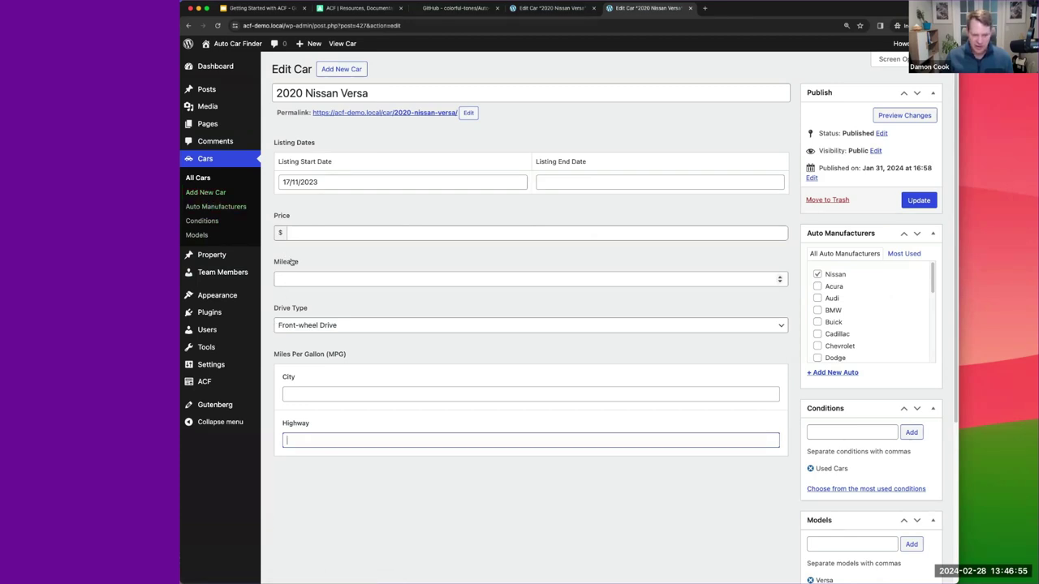
pyautogui.click(315, 325)
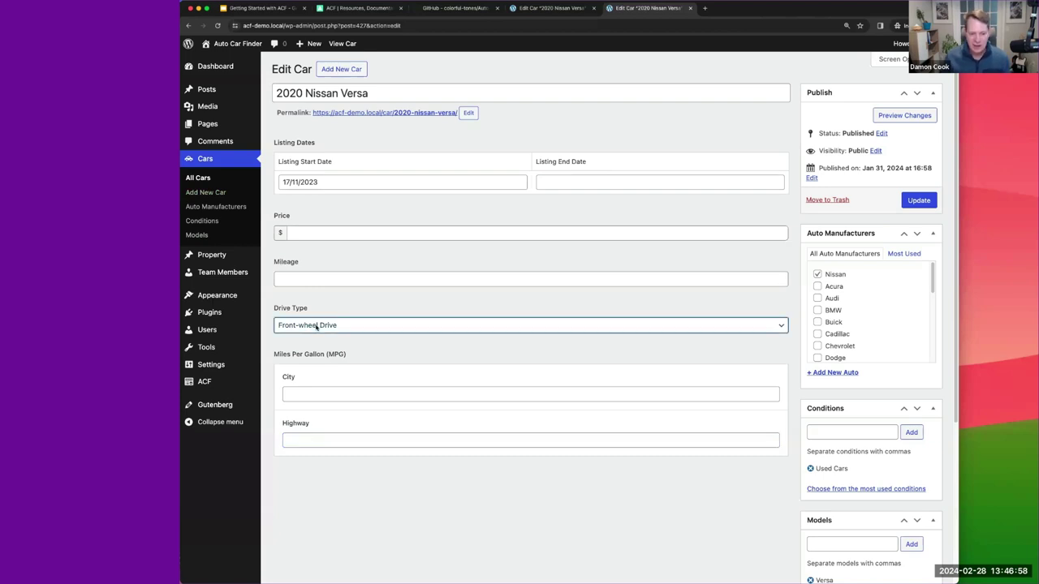
# Step: Open the 2020 Tesla Model Y entry from the car list to check its vehicle detail fields
pyautogui.click(198, 177)
pyautogui.click(300, 309)
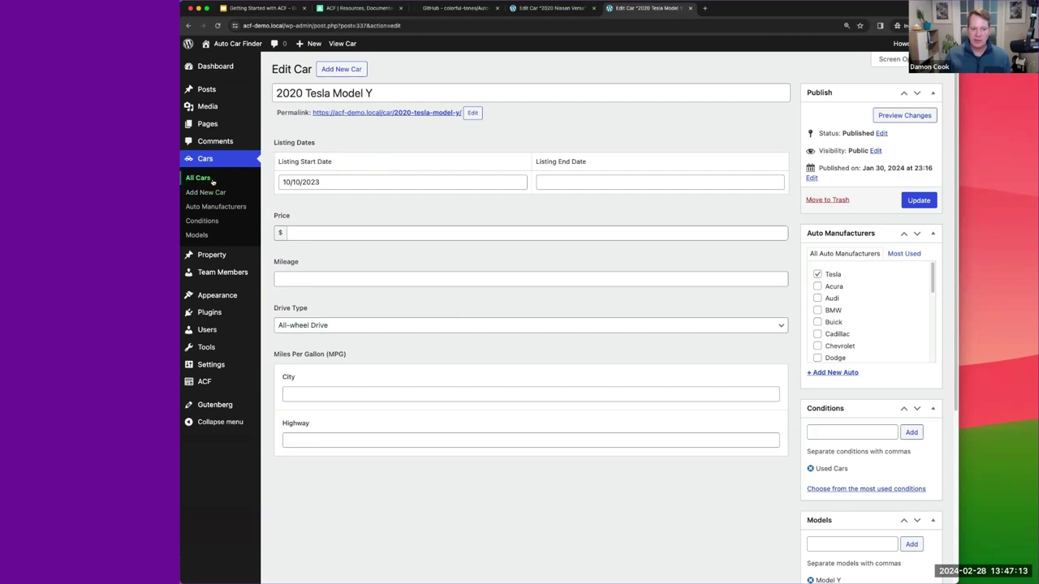
# Step: Open the ACF field groups in a new browser tab and open the Vehicle Details group for editing
pyautogui.click(286, 375)
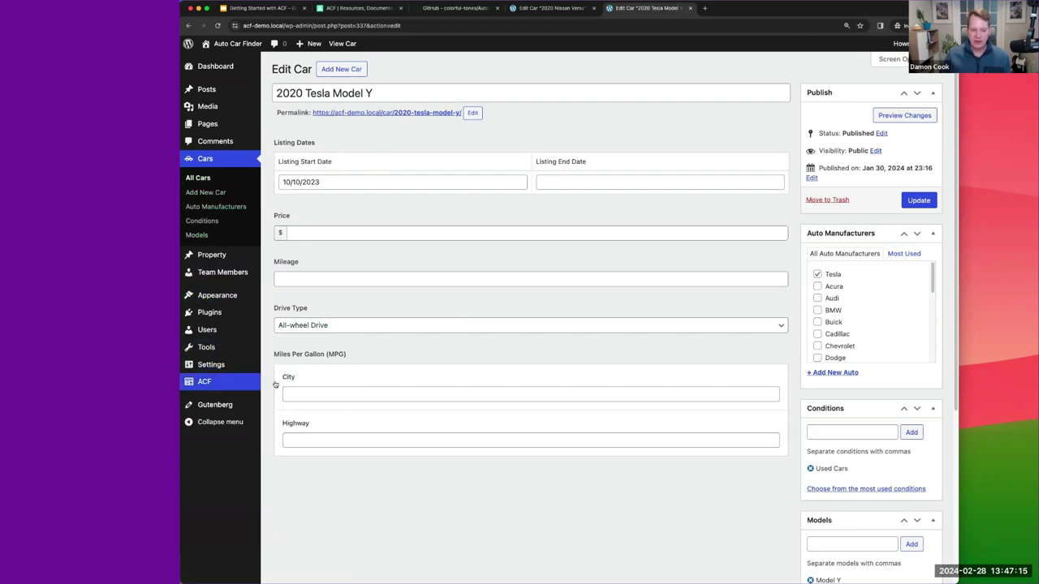
pyautogui.keyDown('super'); pyautogui.click(272, 383); pyautogui.keyUp('super')
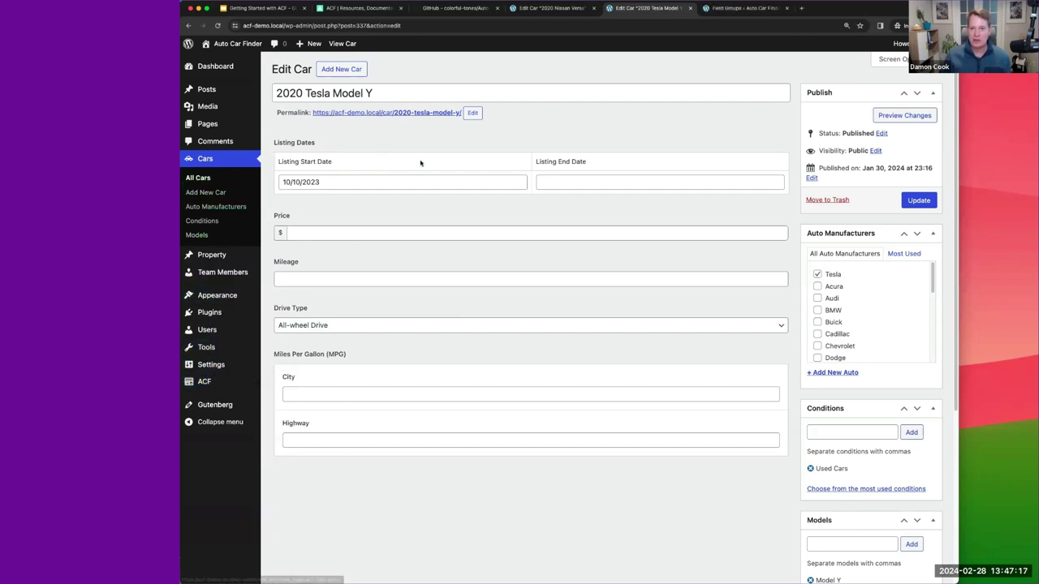
pyautogui.click(740, 9)
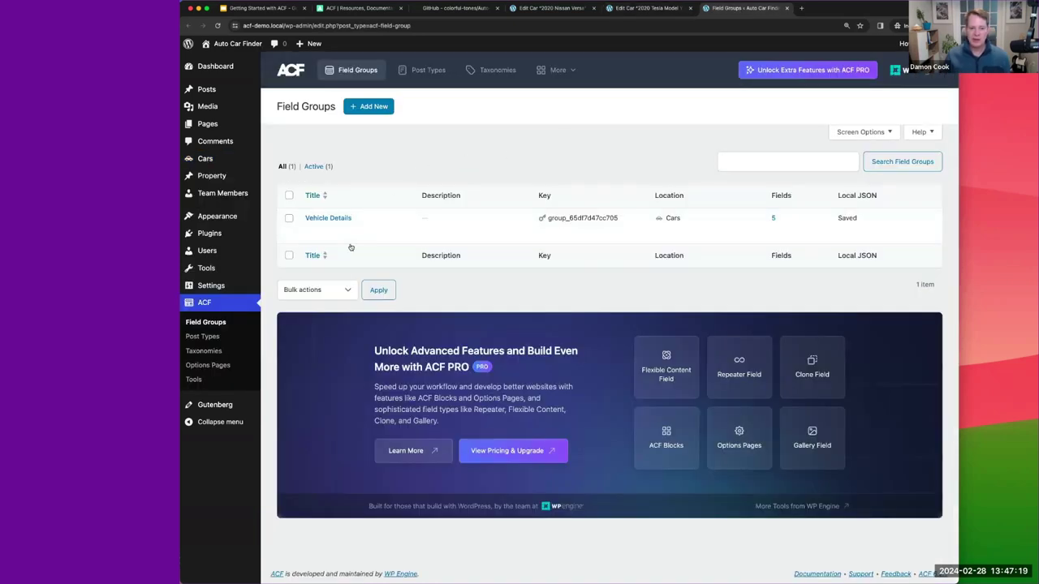
pyautogui.click(310, 228)
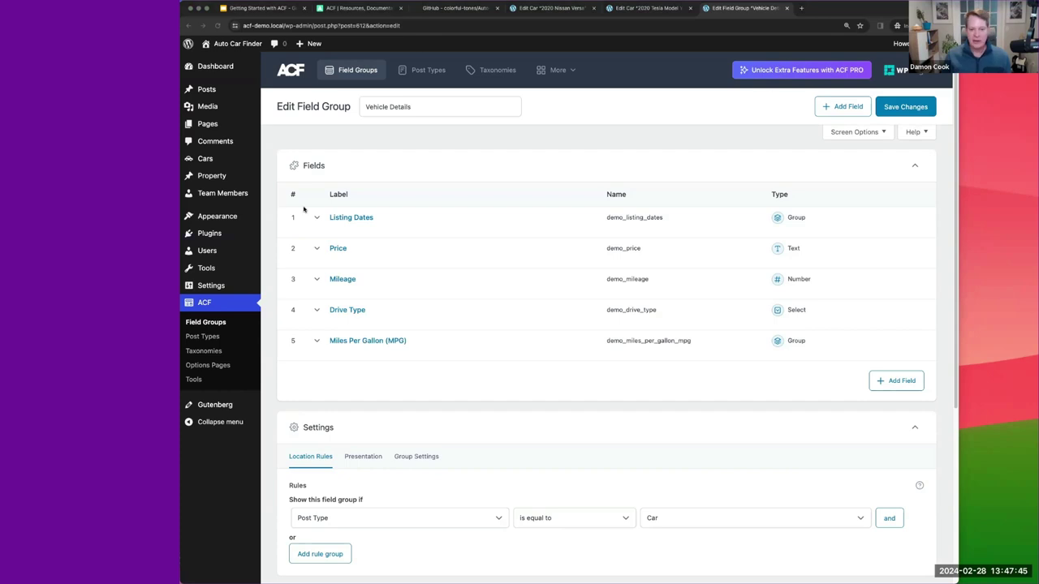
# Step: Change the Price field's name to demo_vehicle_price and collapse the field's settings
pyautogui.click(318, 250)
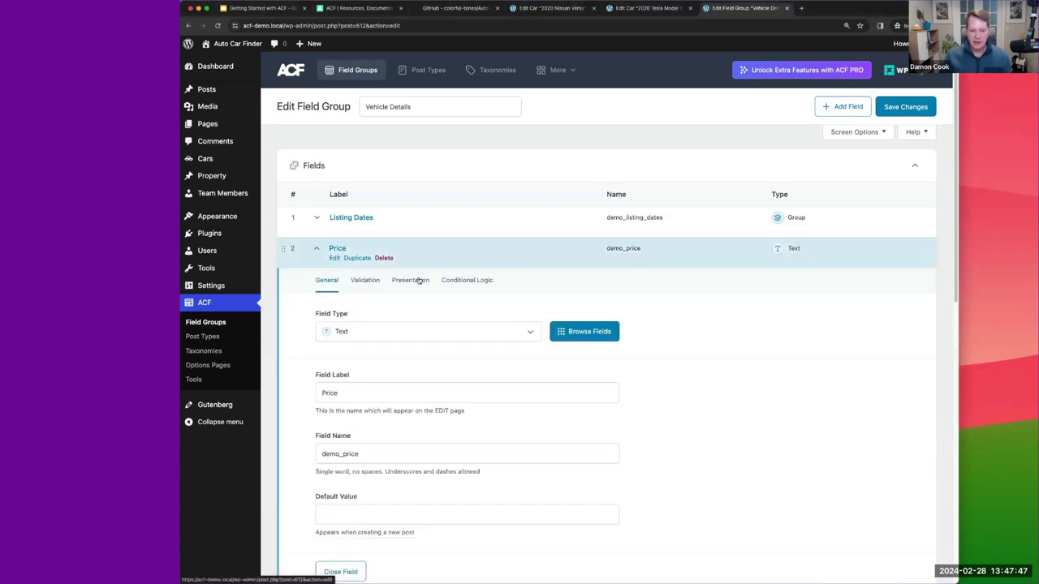
pyautogui.click(342, 456)
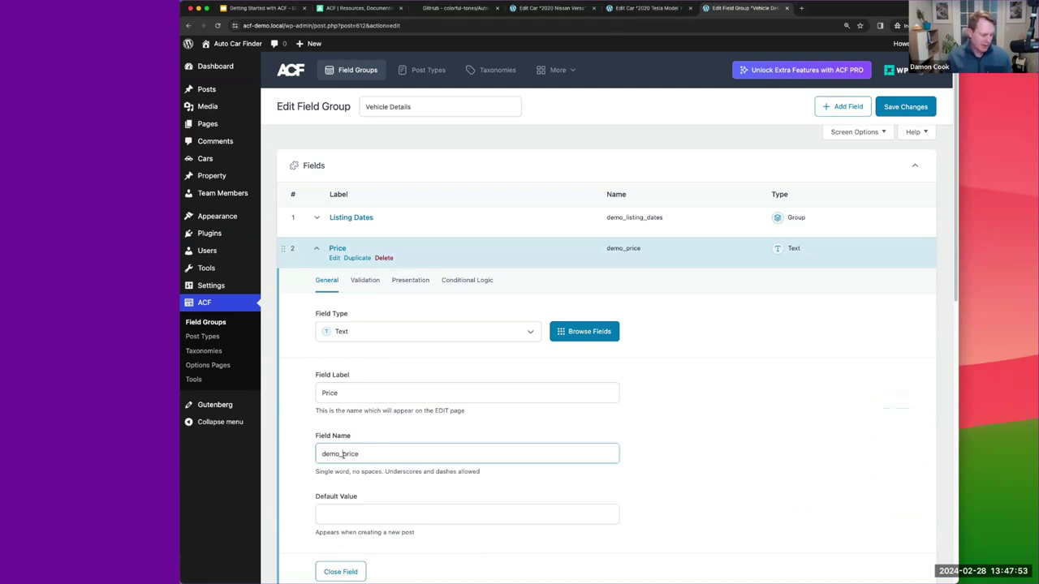
pyautogui.write('vehic')
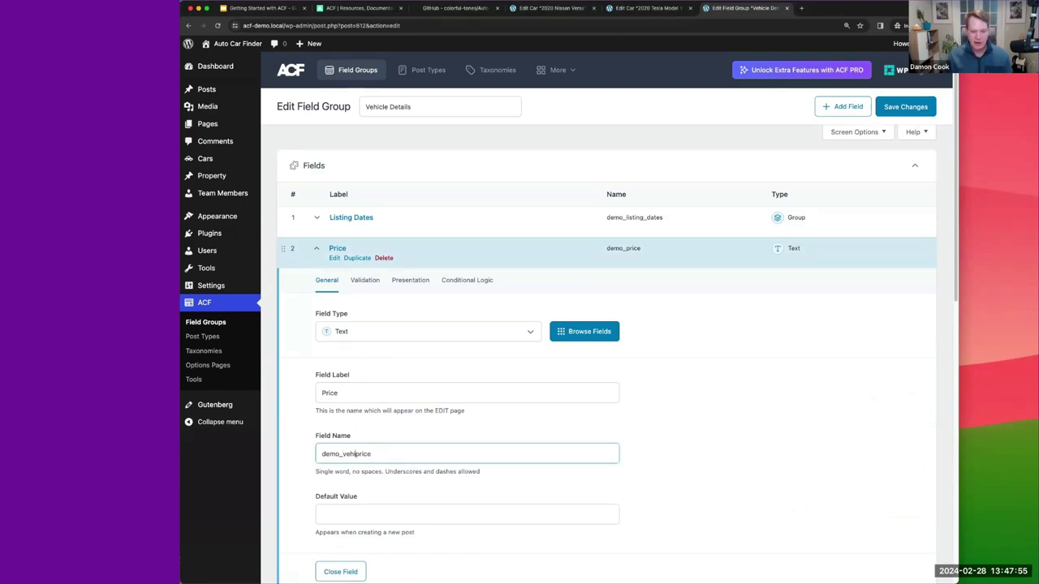
pyautogui.write('le_')
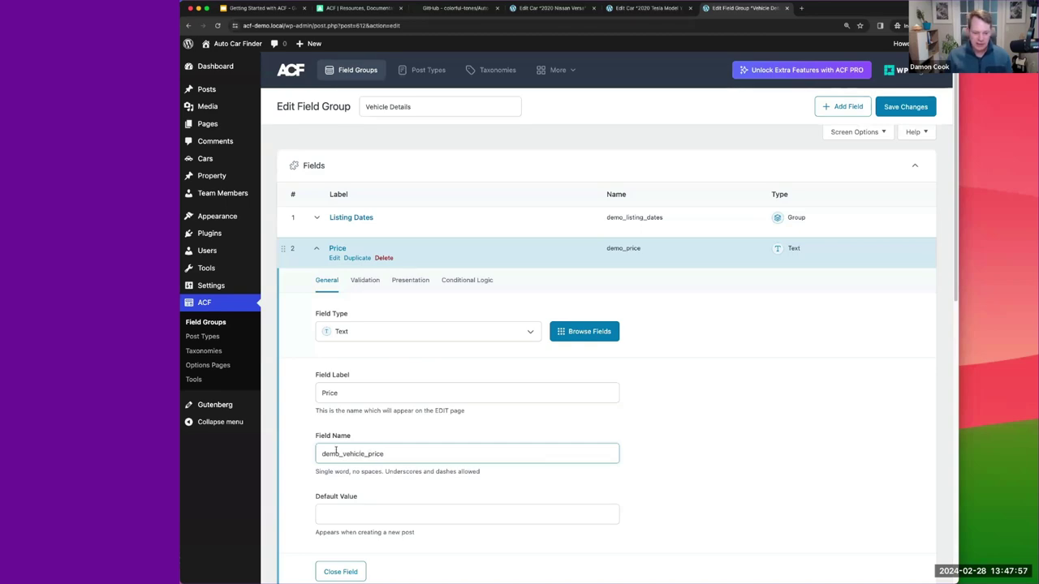
pyautogui.scroll(-2, 381, 454)
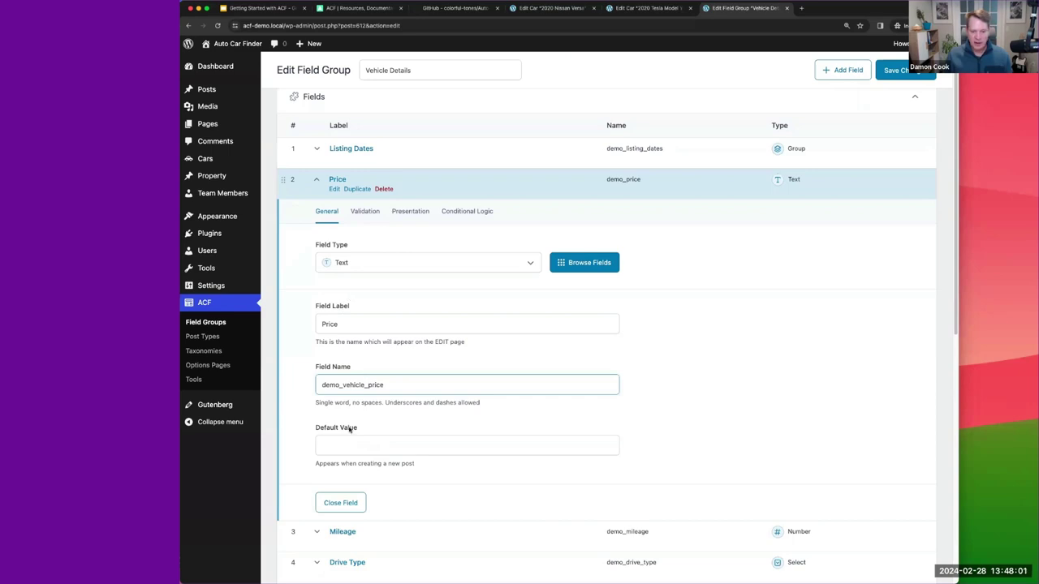
pyautogui.click(317, 180)
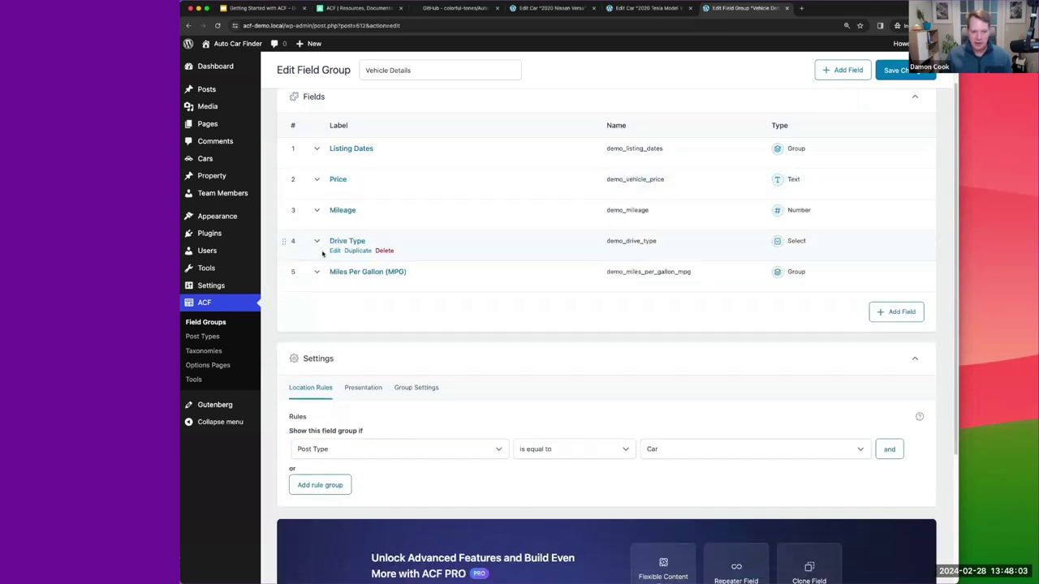
# Step: Change the Mileage field's name to demo_vehicle_mileage and collapse the field's settings
pyautogui.click(317, 212)
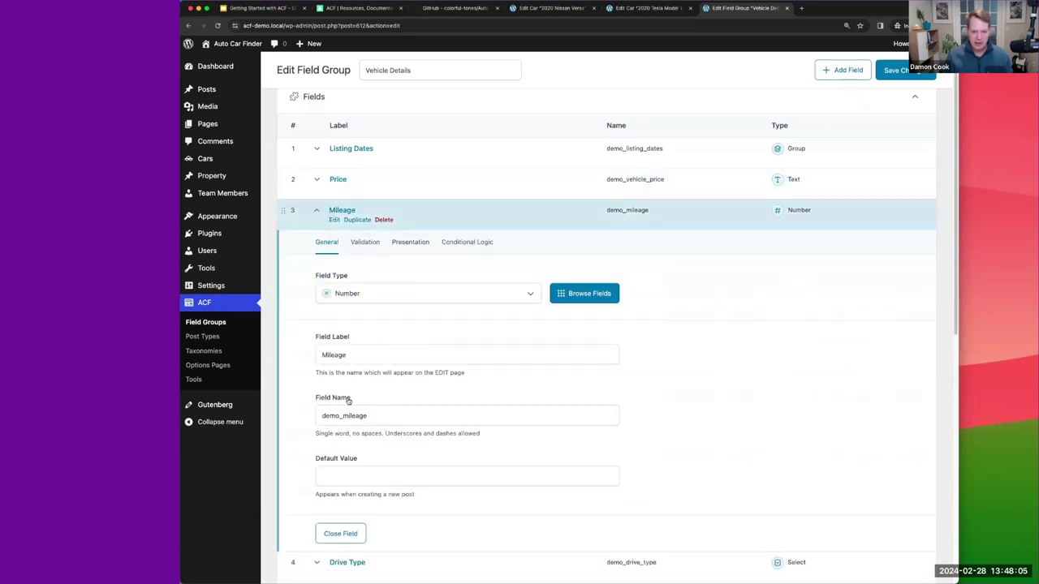
pyautogui.click(343, 415)
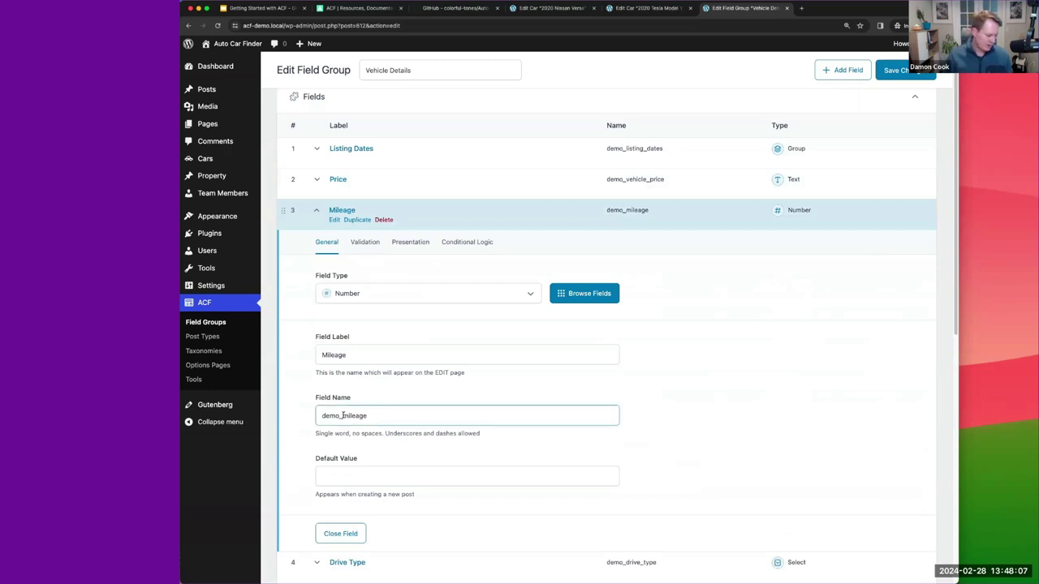
pyautogui.write('vehicle')
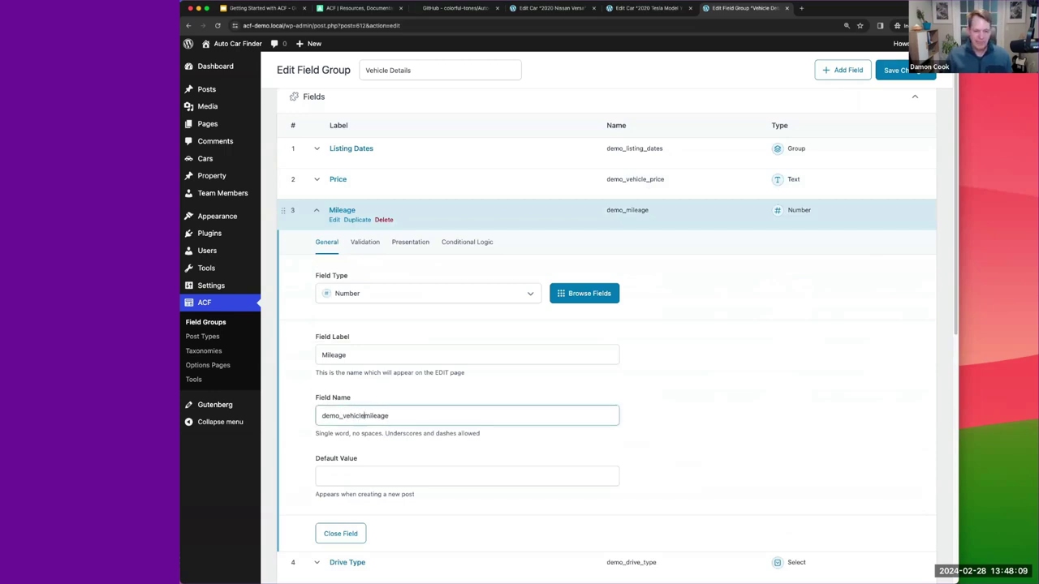
pyautogui.write('_')
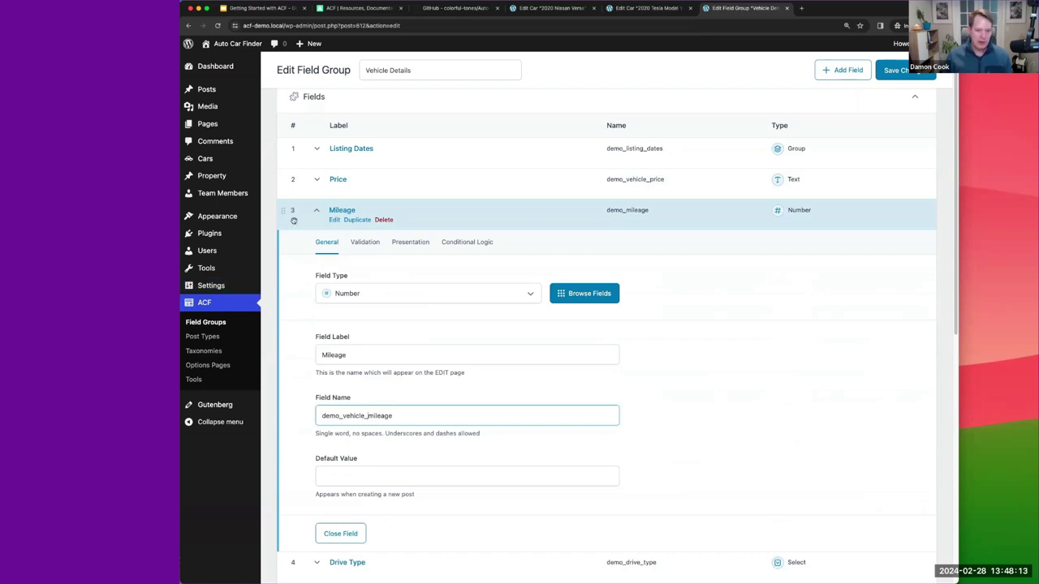
pyautogui.click(316, 211)
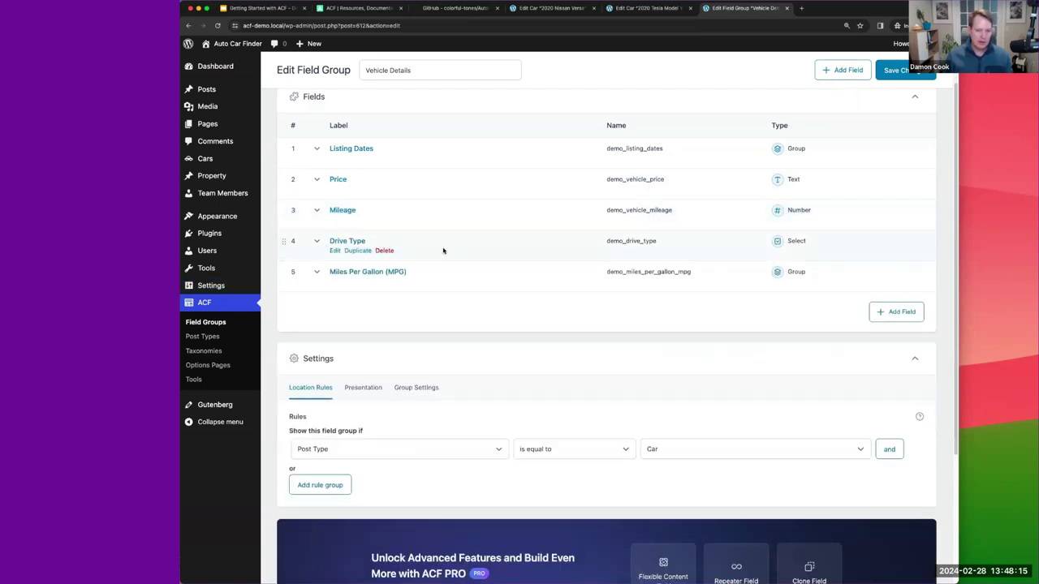
# Step: Shorten the Miles Per Gallon (MPG) group's field name to demo_miles_per_gallon
pyautogui.click(317, 274)
pyautogui.moveTo(424, 479); pyautogui.dragTo(394, 479)
pyautogui.press('BackSpace')
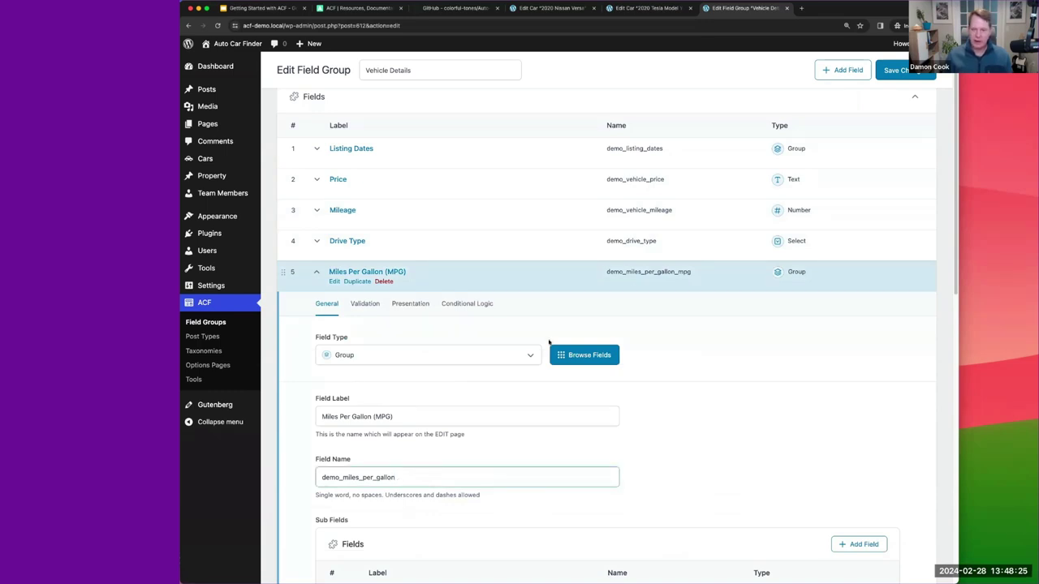
# Step: Save the field group changes and reload the 2020 Tesla Model Y entry to check its Price and Mileage fields
pyautogui.click(897, 70)
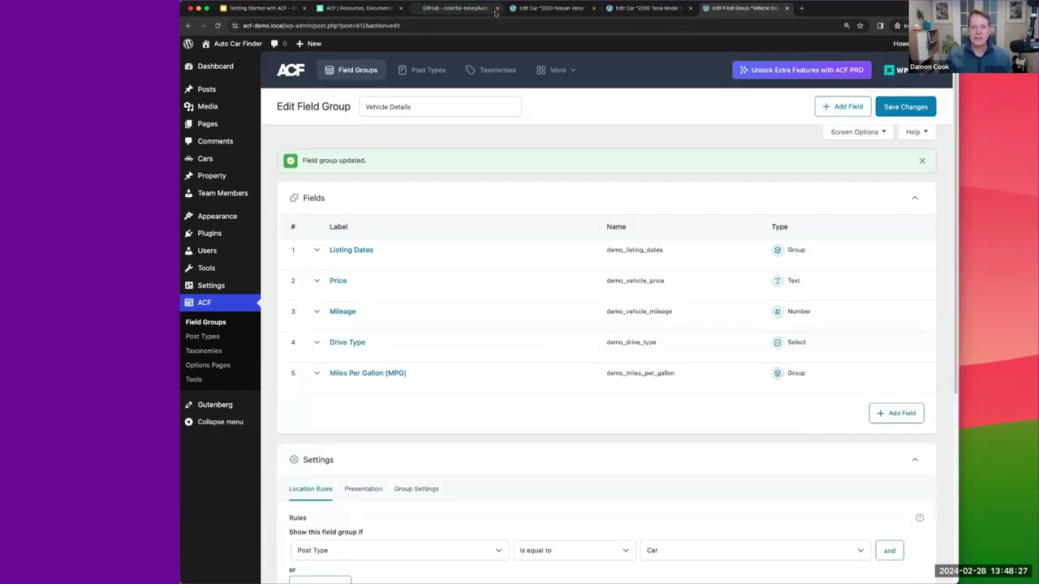
pyautogui.click(649, 8)
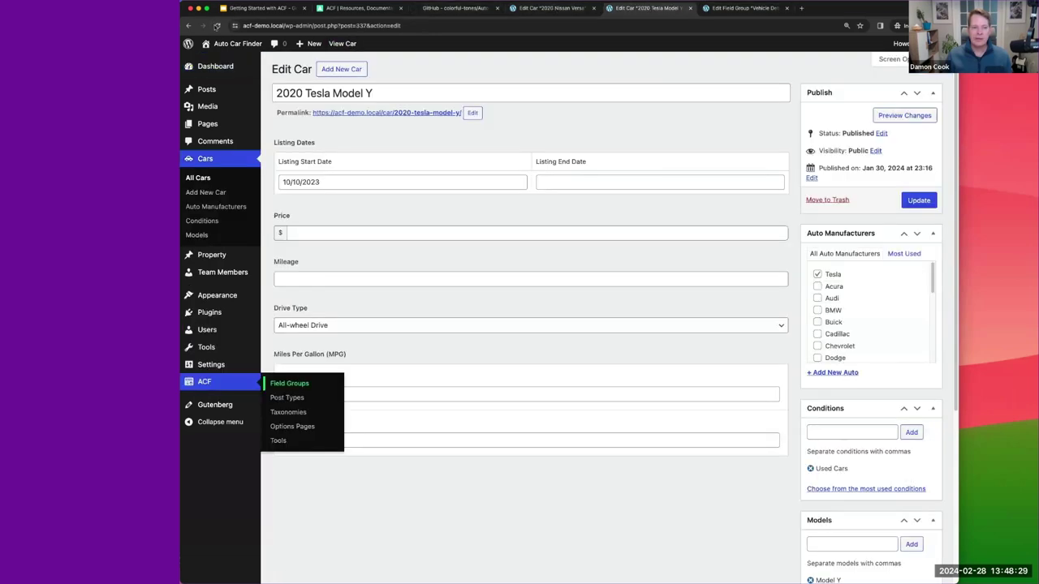
pyautogui.click(218, 25)
pyautogui.doubleClick(316, 232)
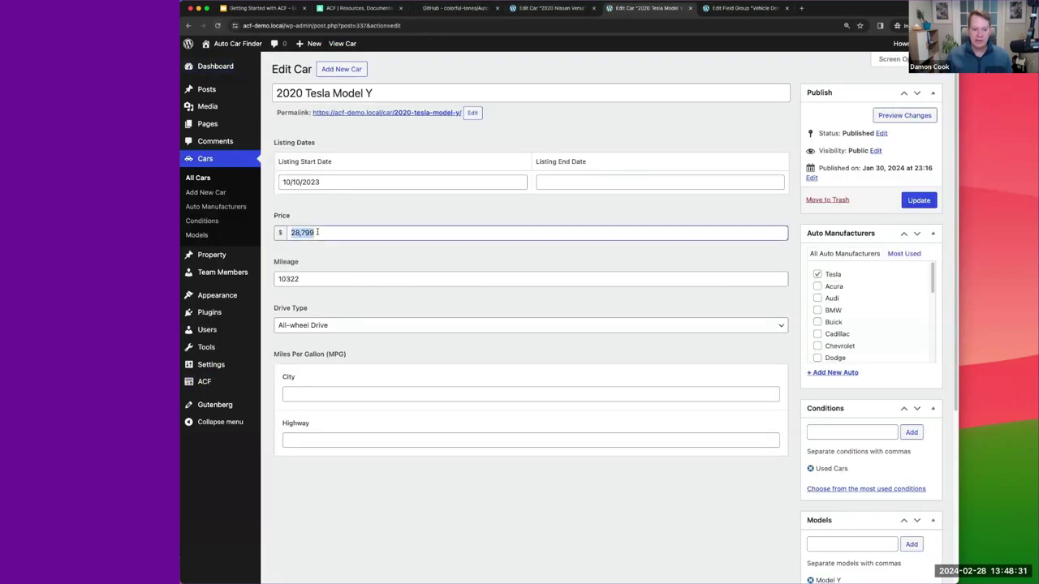
pyautogui.click(312, 279)
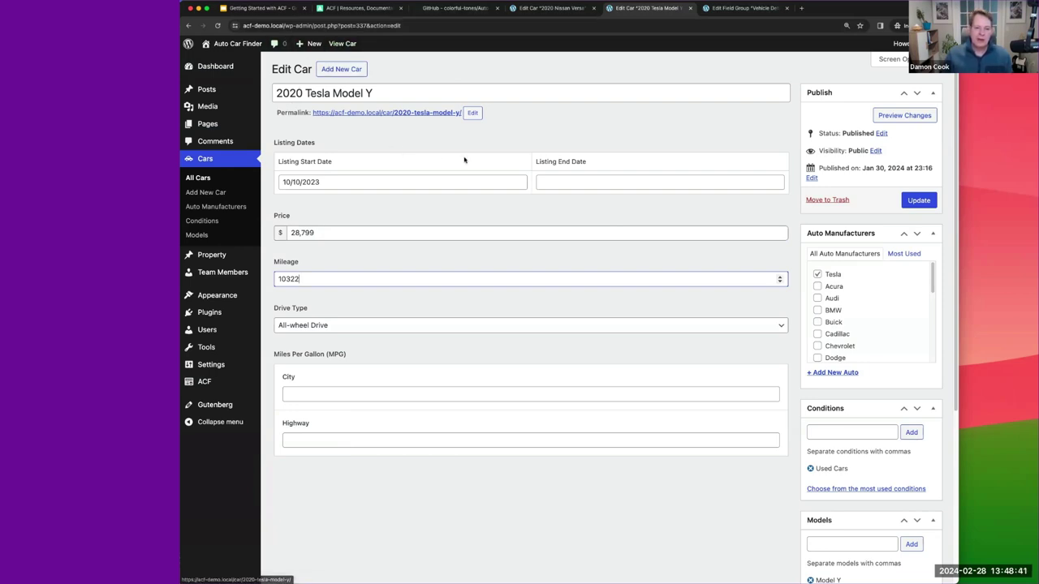
# Step: Start a new car entry titled "2021 Delorean" with a listing start date of 01/01/2024
pyautogui.click(222, 192)
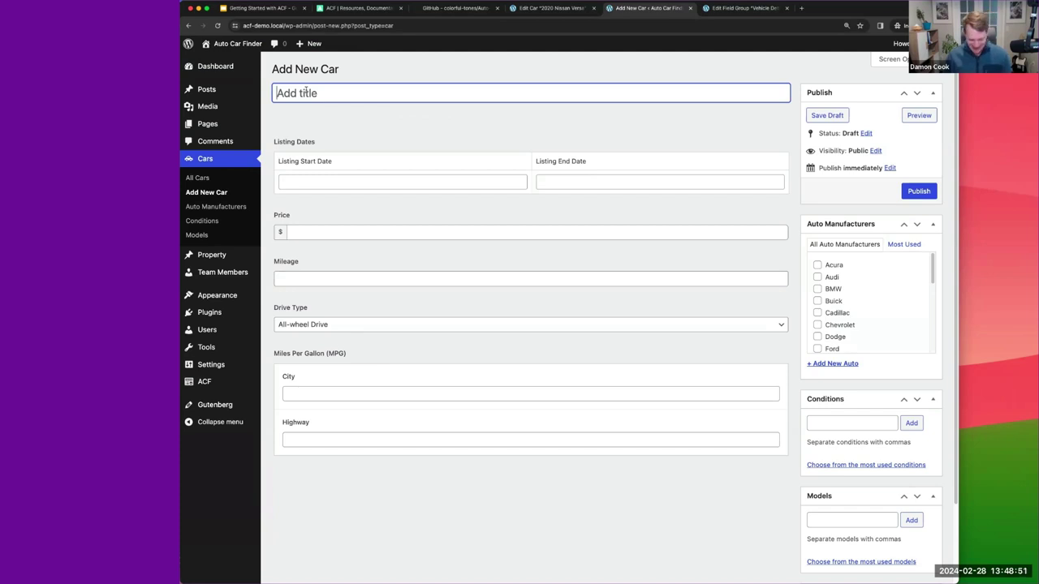
pyautogui.write('2021')
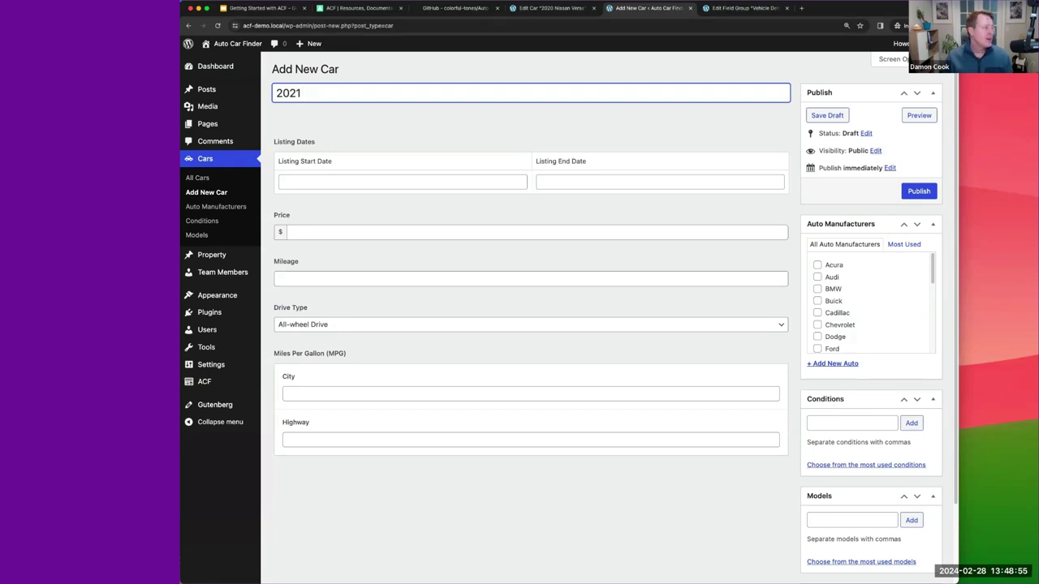
pyautogui.write(' Del')
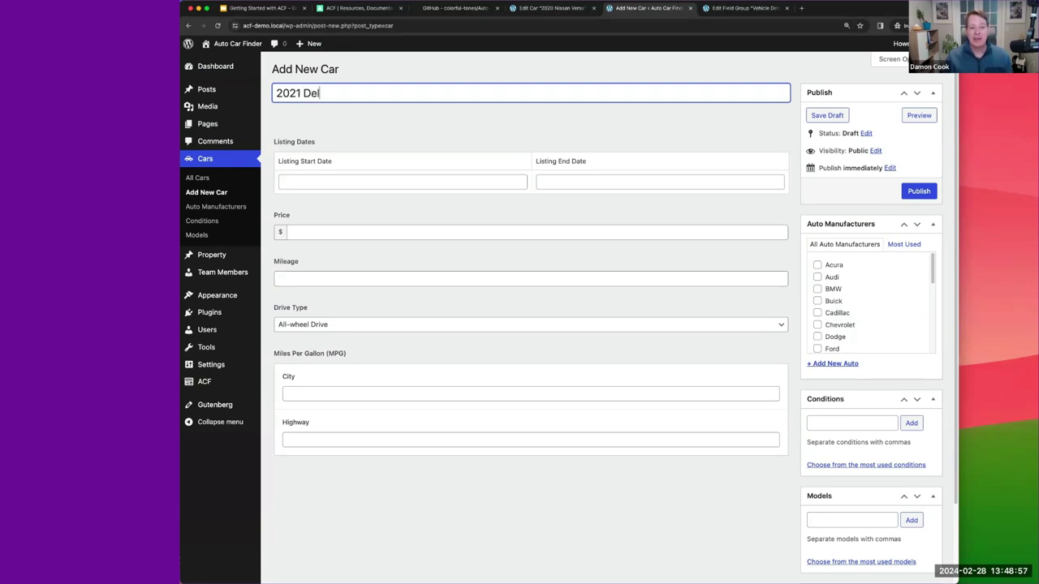
pyautogui.write('orean')
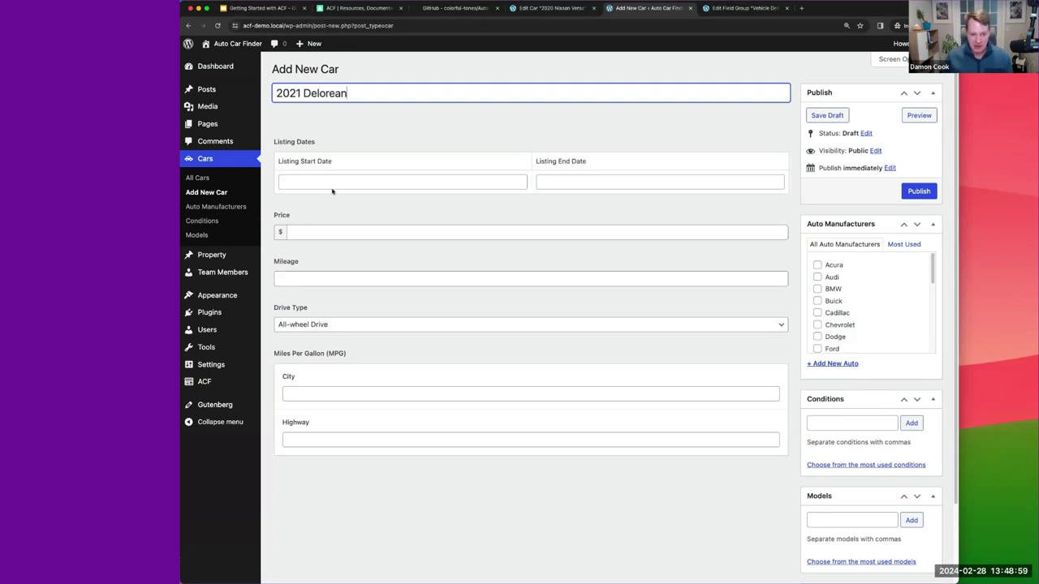
pyautogui.click(332, 186)
pyautogui.click(288, 201)
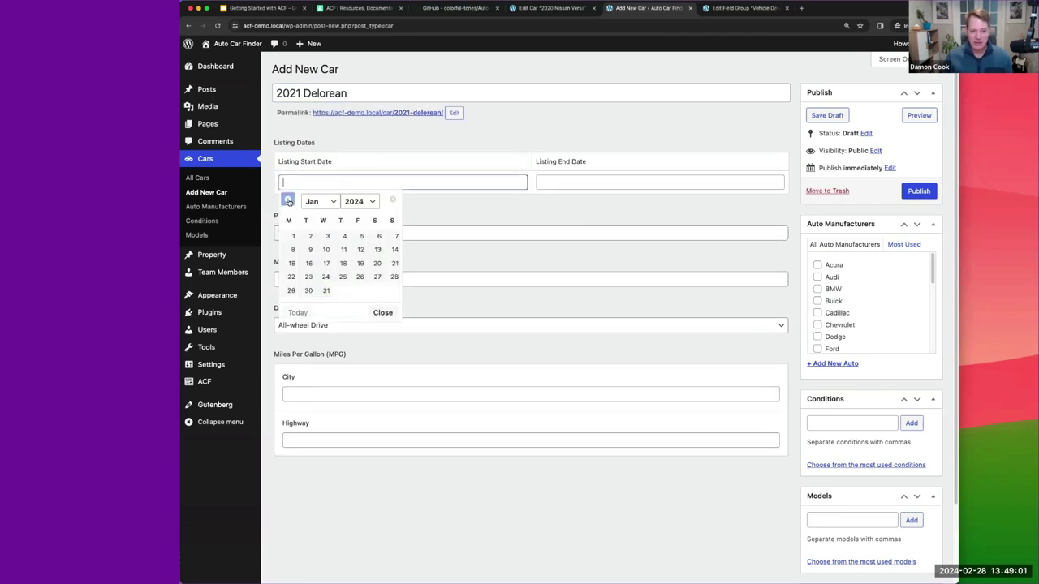
pyautogui.click(293, 236)
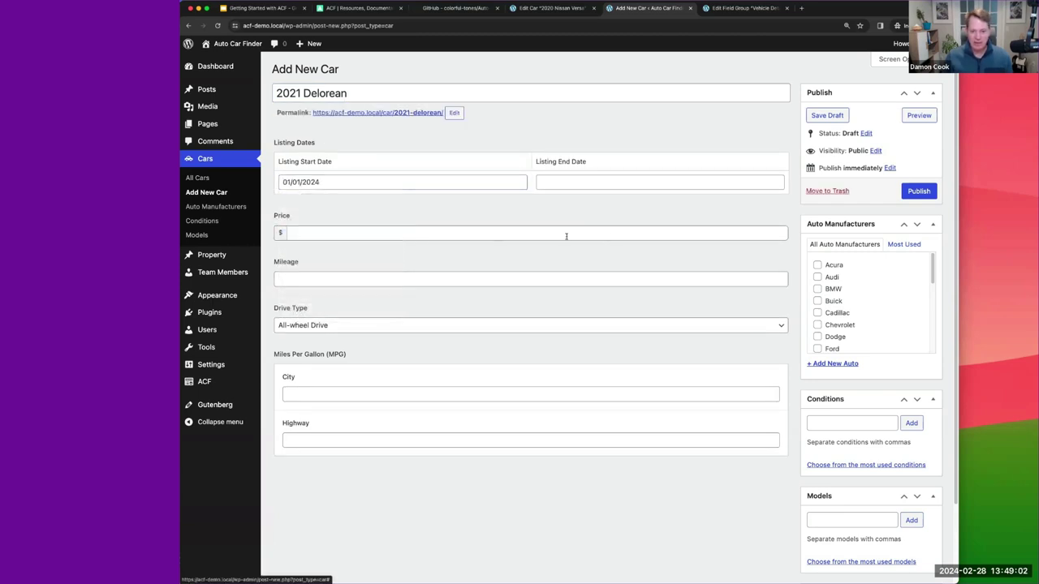
# Step: Set the new car's price to 20,300 and its mileage to 12057
pyautogui.click(423, 234)
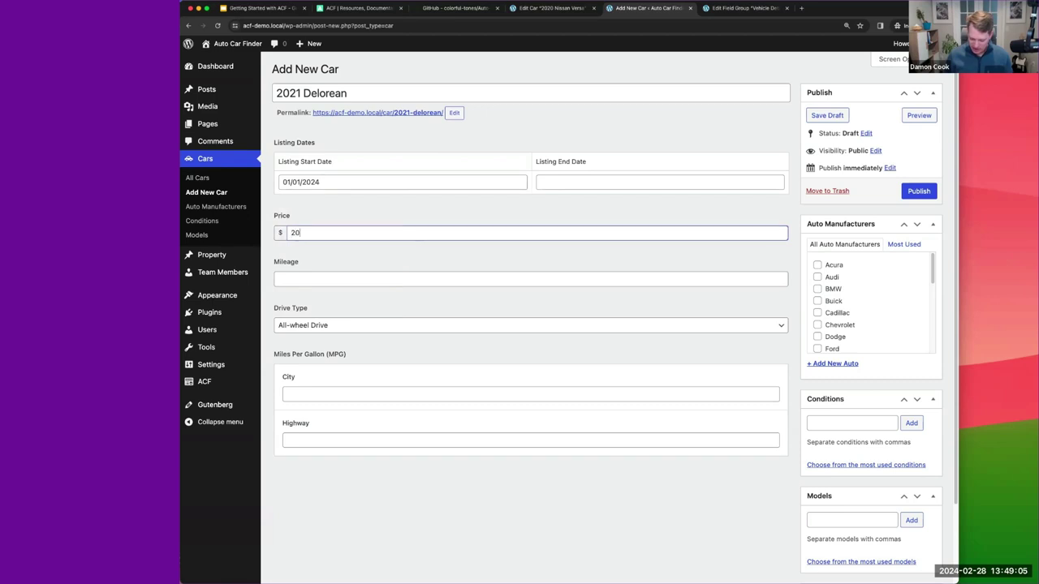
pyautogui.write('20,')
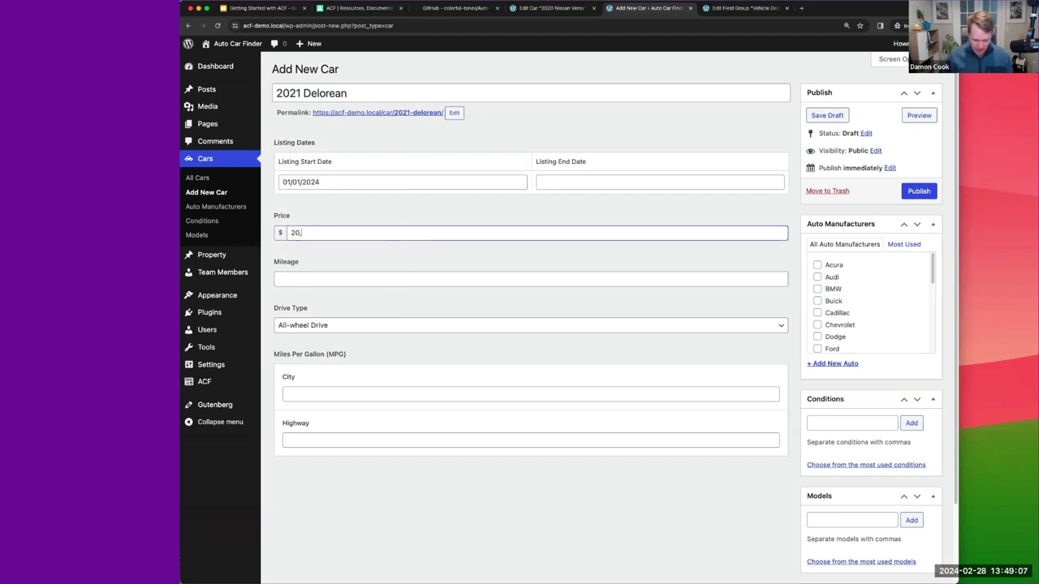
pyautogui.write('300')
pyautogui.click(415, 276)
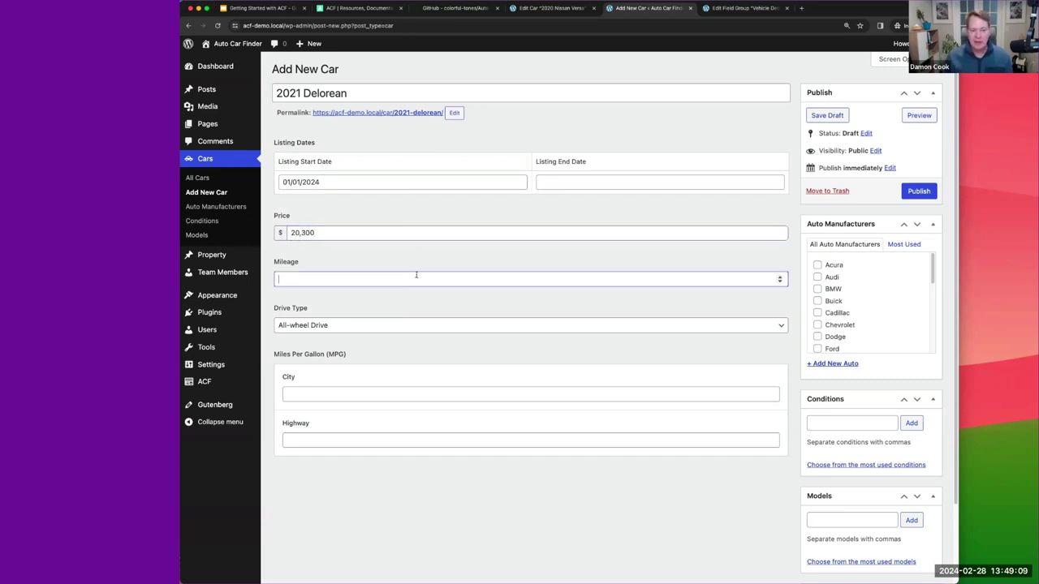
pyautogui.write('12')
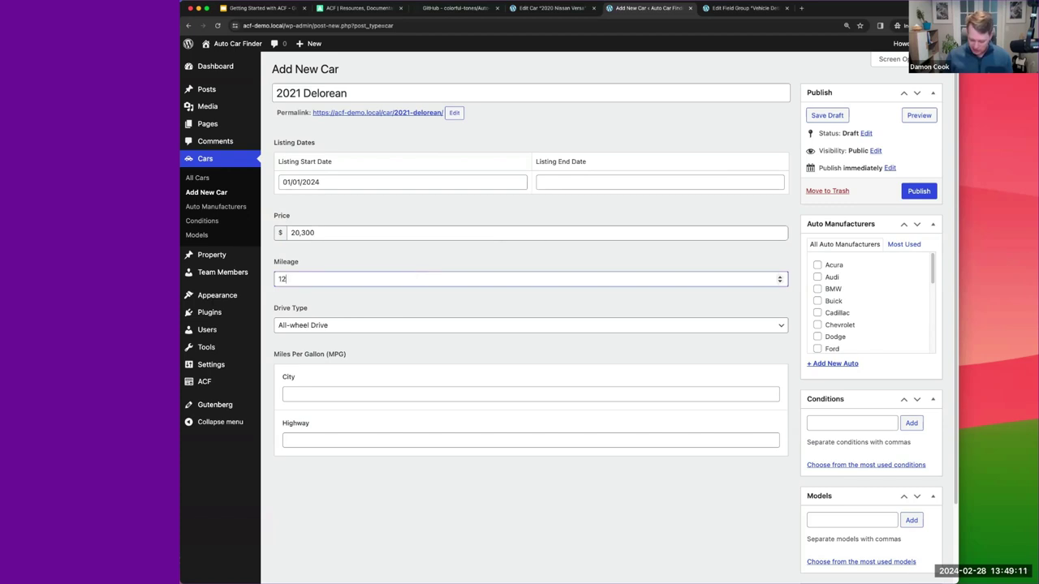
pyautogui.write('057')
# Step: Set the new car's drive type to Rear-wheel Drive
pyautogui.click(368, 325)
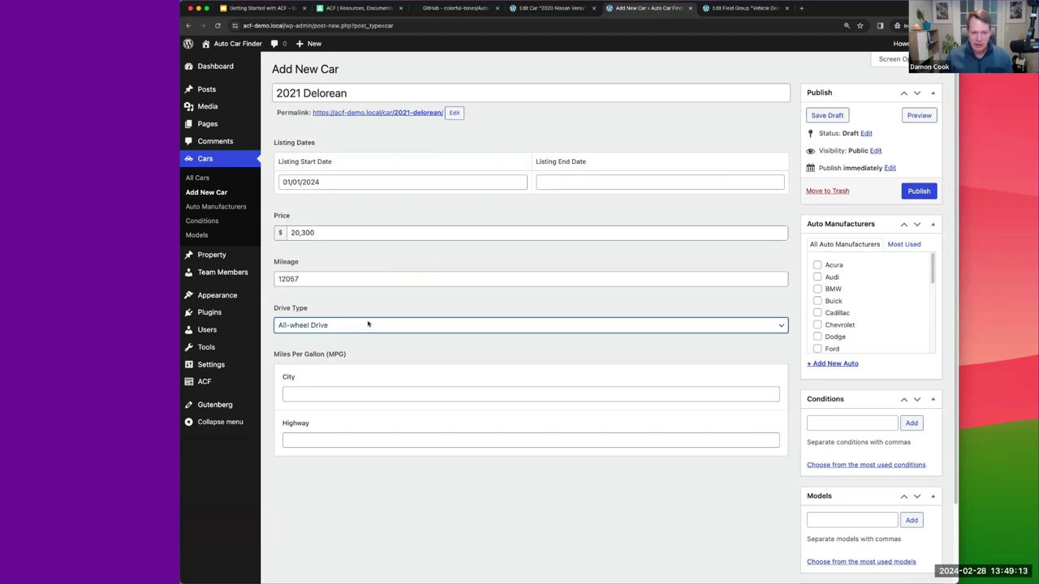
pyautogui.press('r')
pyautogui.click(326, 397)
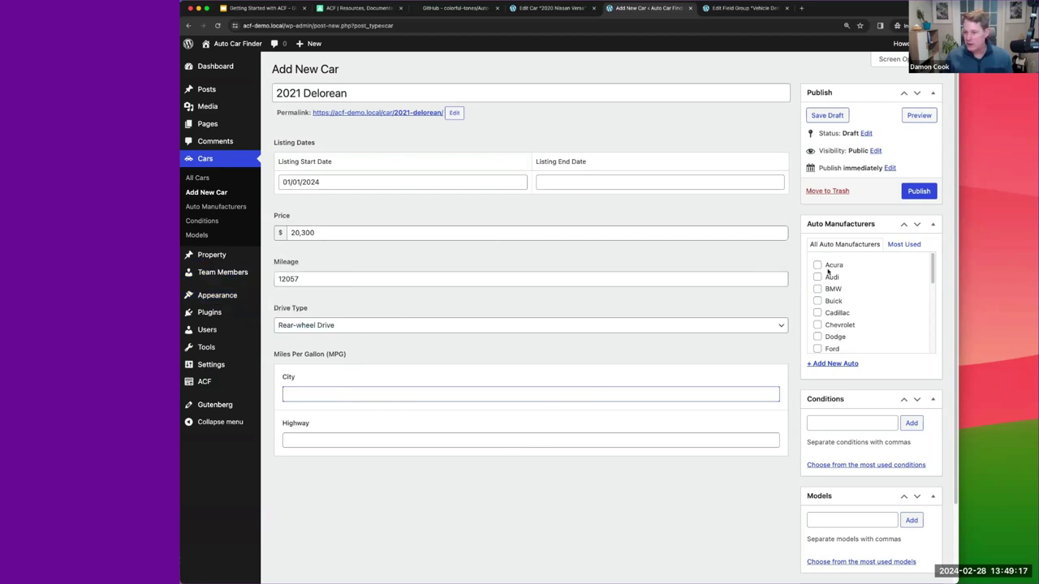
# Step: Assign Kia as the car's auto manufacturer and enter Used Cars as its condition
pyautogui.scroll(-1, 828, 305)
pyautogui.scroll(-3, 828, 305)
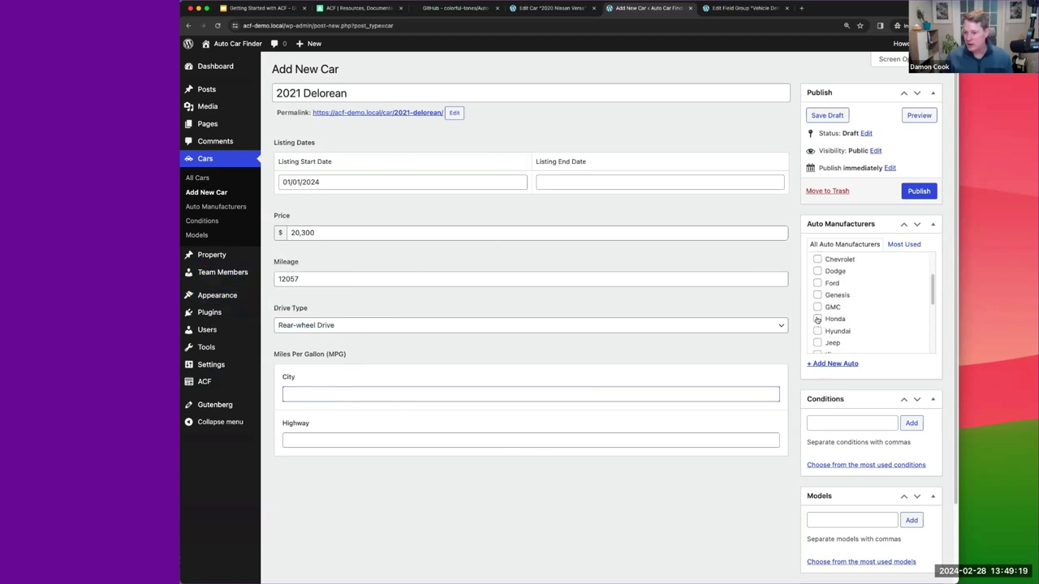
pyautogui.scroll(-1, 818, 319)
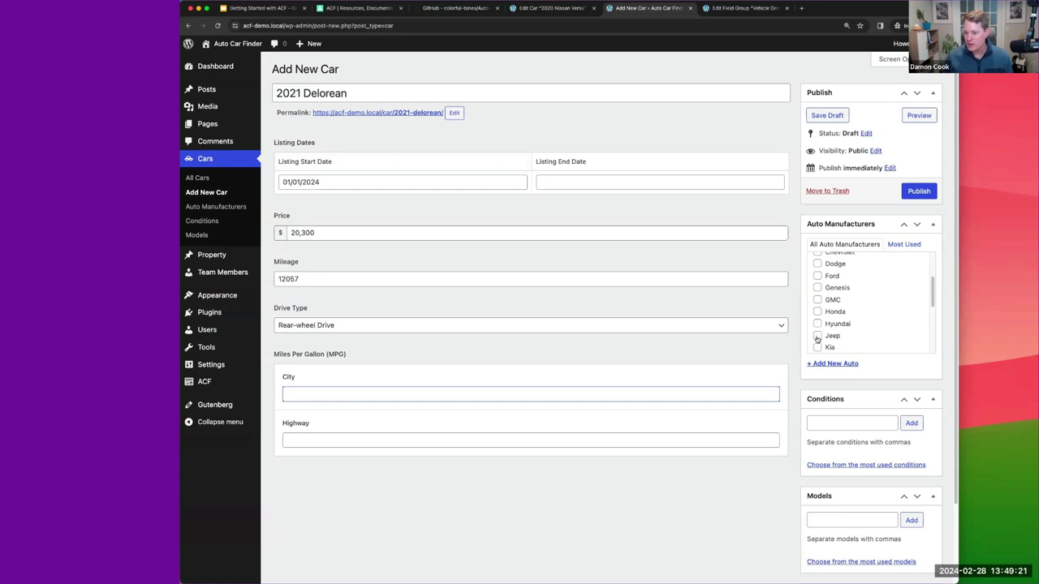
pyautogui.click(817, 348)
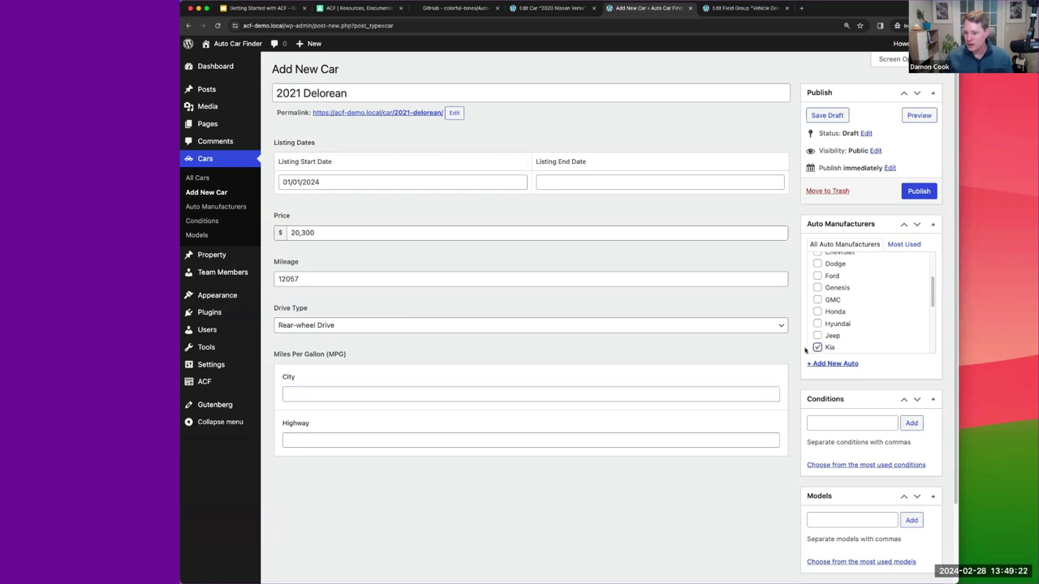
pyautogui.click(834, 425)
pyautogui.write('Us')
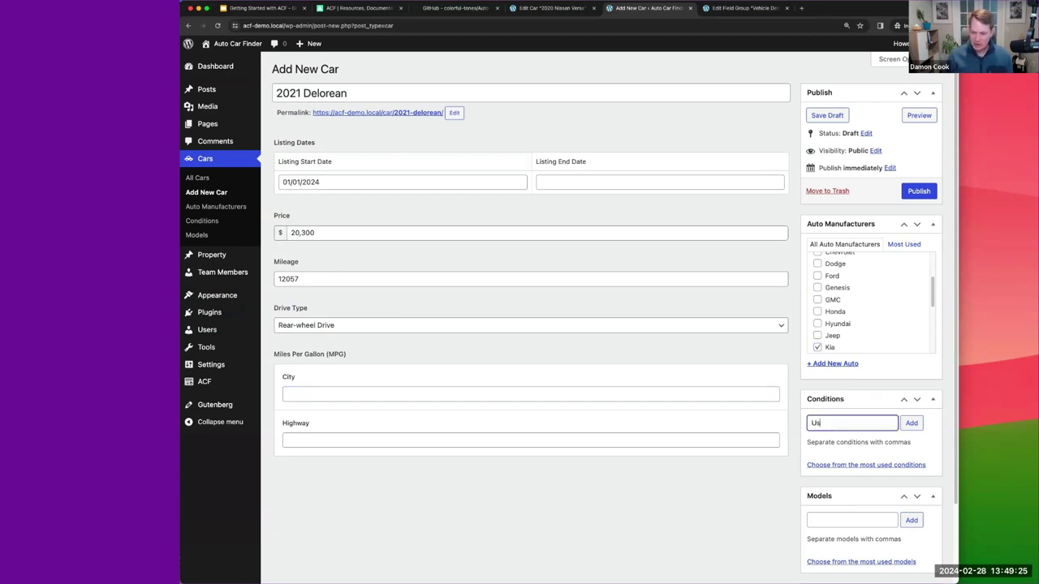
pyautogui.click(820, 439)
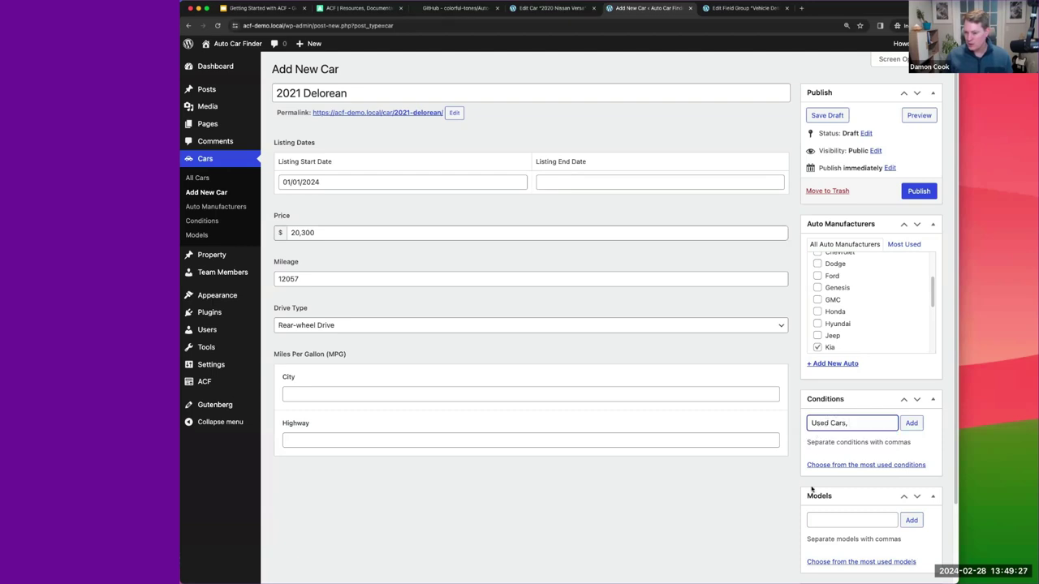
pyautogui.click(828, 523)
pyautogui.scroll(-1, 828, 523)
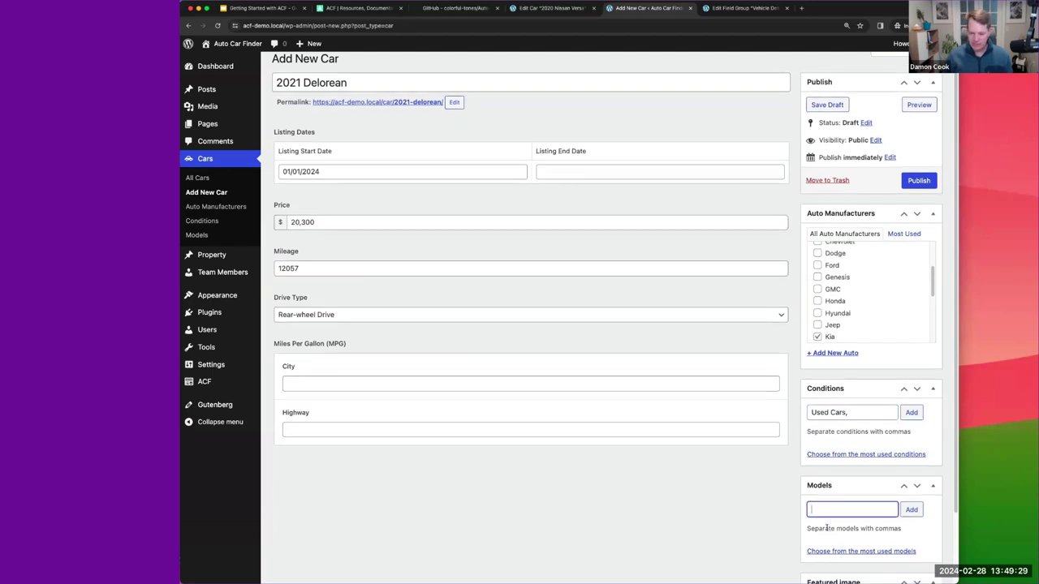
pyautogui.write('Nis')
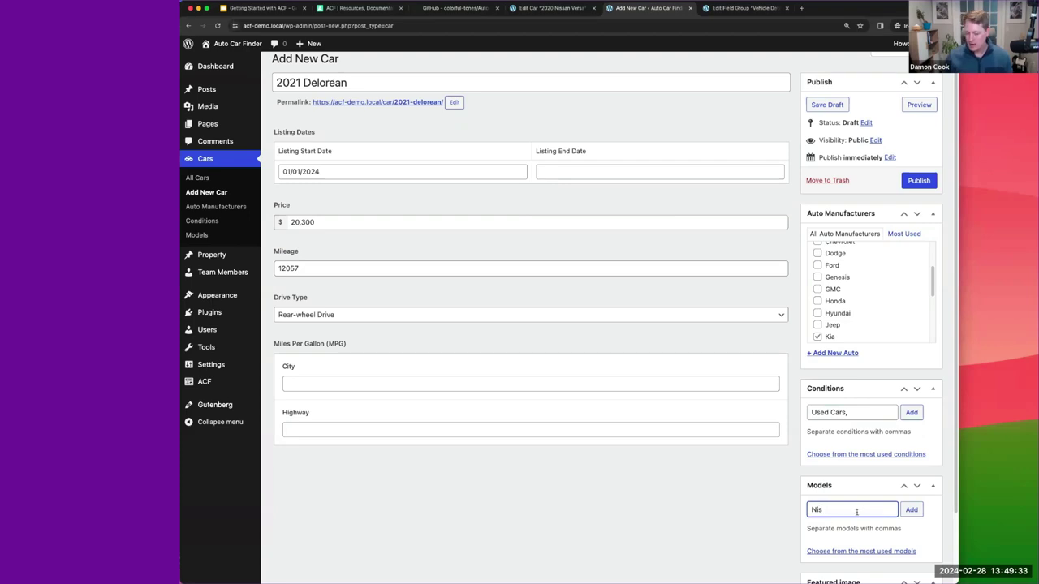
pyautogui.press('BackSpace')
pyautogui.press('BackSpace')
pyautogui.press('BackSpace')
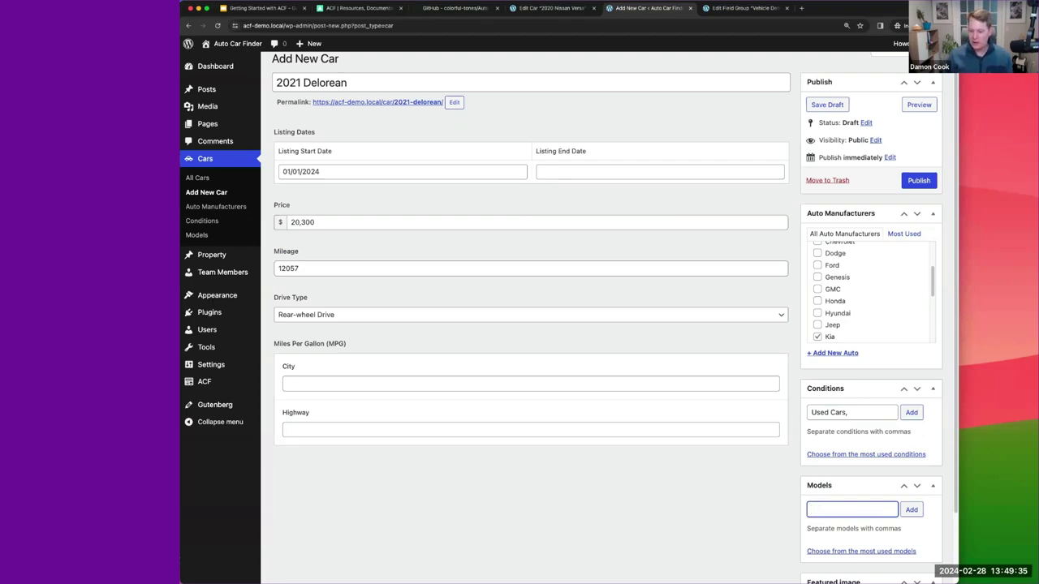
# Step: Assign the Escape model to the car from the most used models
pyautogui.scroll(-2, 831, 490)
pyautogui.click(833, 471)
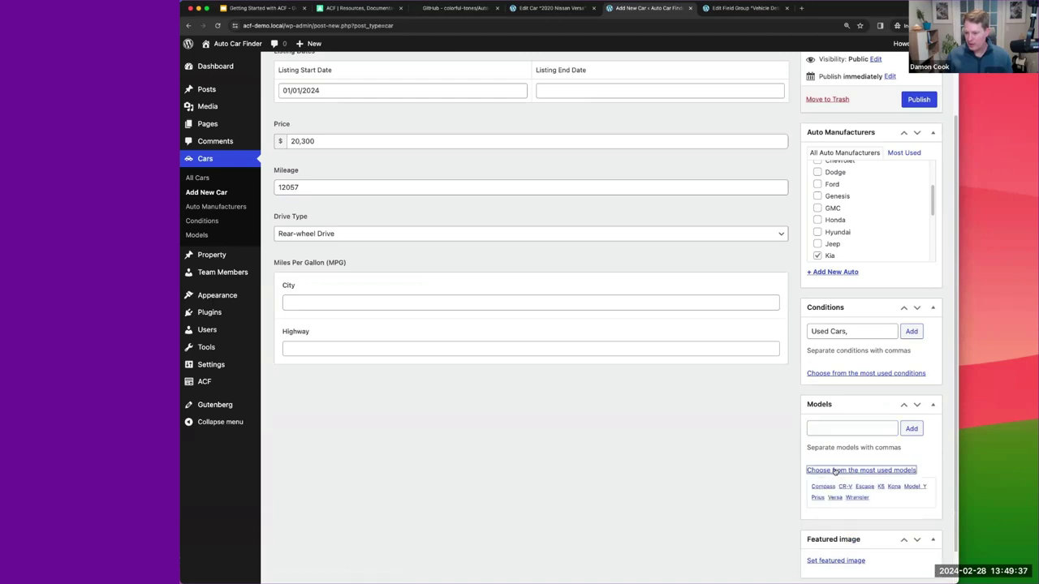
pyautogui.click(865, 486)
# Step: Set the media library photo of the dark grey sedan on a white background as the featured image and publish the car
pyautogui.scroll(-1, 854, 522)
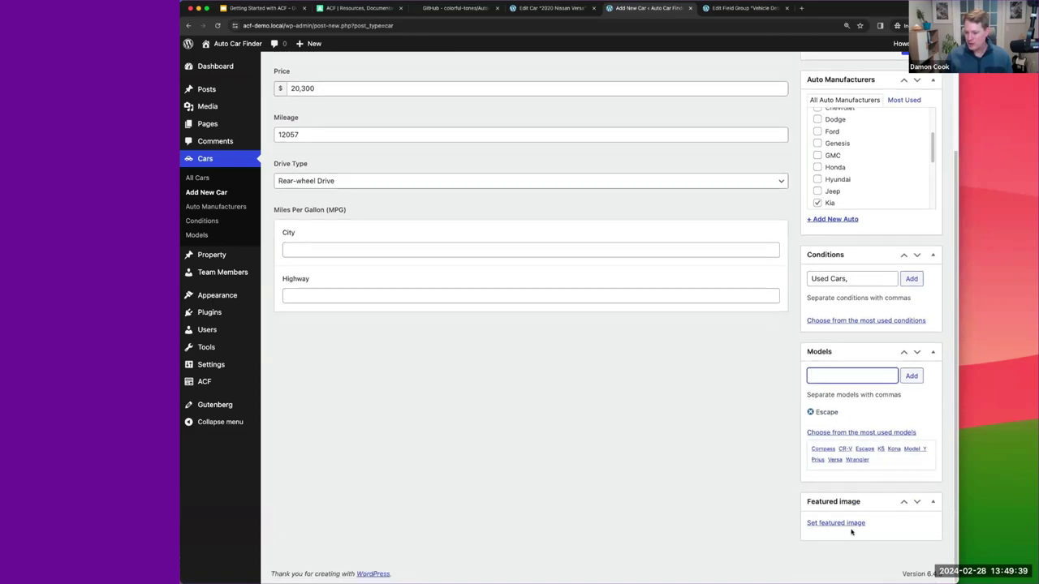
pyautogui.click(842, 524)
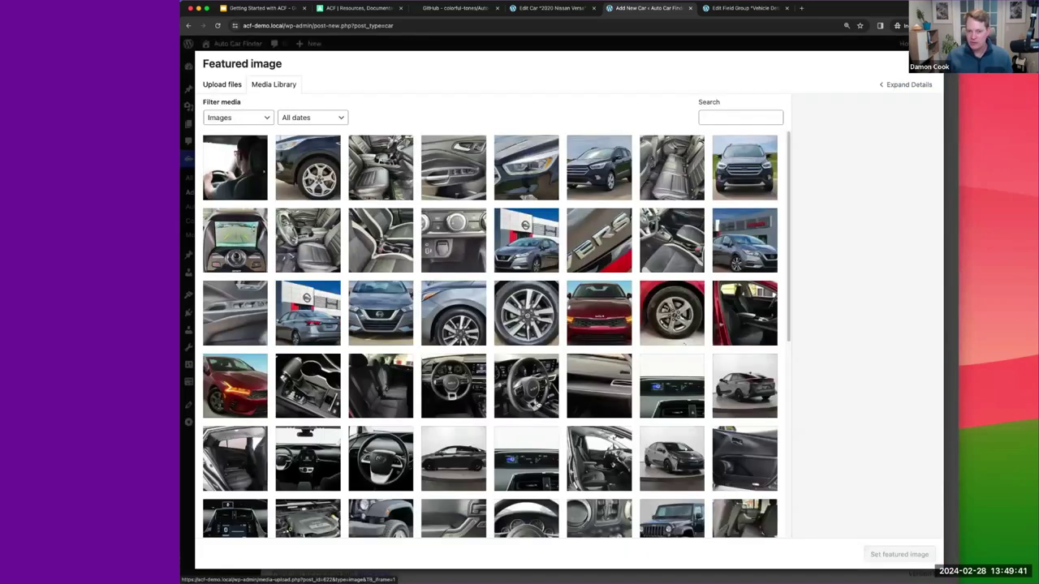
pyautogui.scroll(-1, 605, 420)
pyautogui.click(672, 394)
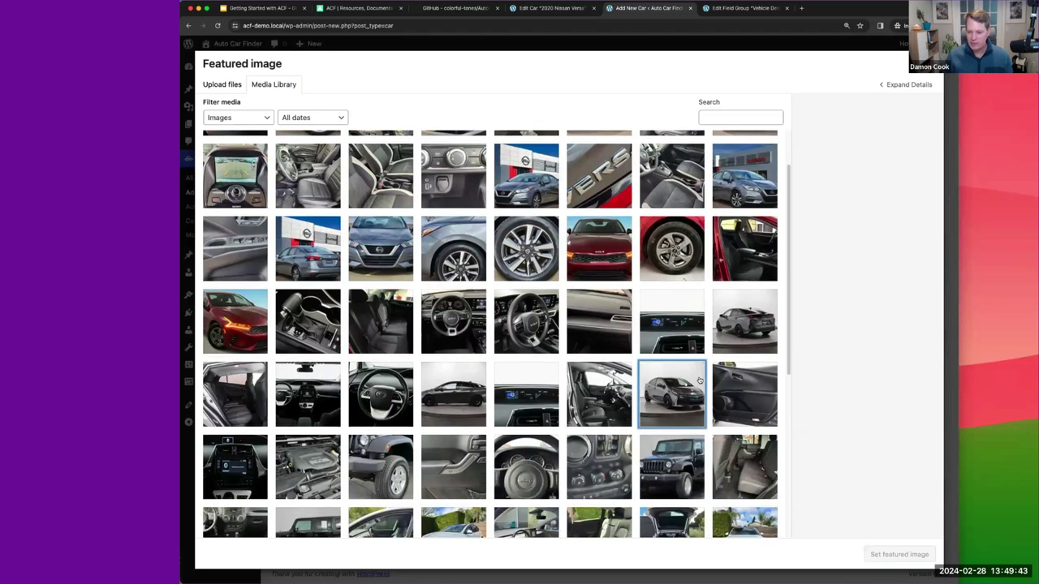
pyautogui.click(881, 557)
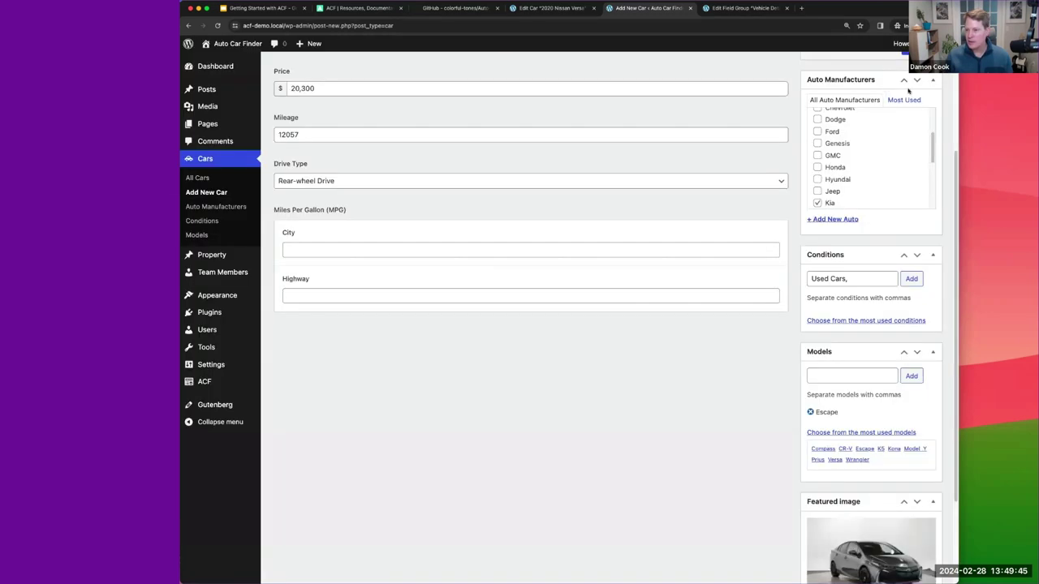
pyautogui.scroll(3, 909, 90)
pyautogui.click(912, 111)
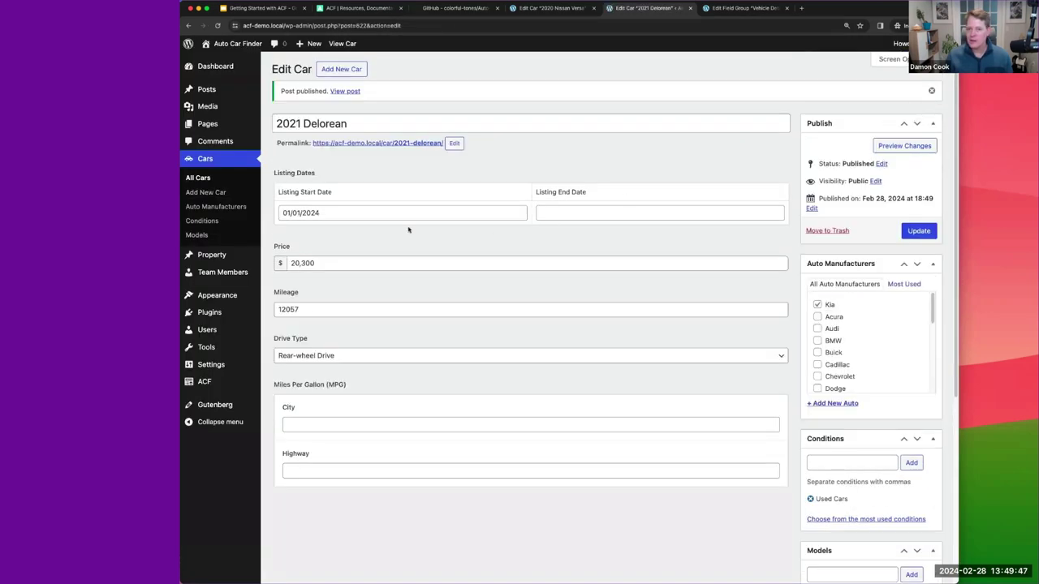
# Step: Open the published 2021 Delorean page and look over which vehicle content its front-end layout displays
pyautogui.click(342, 93)
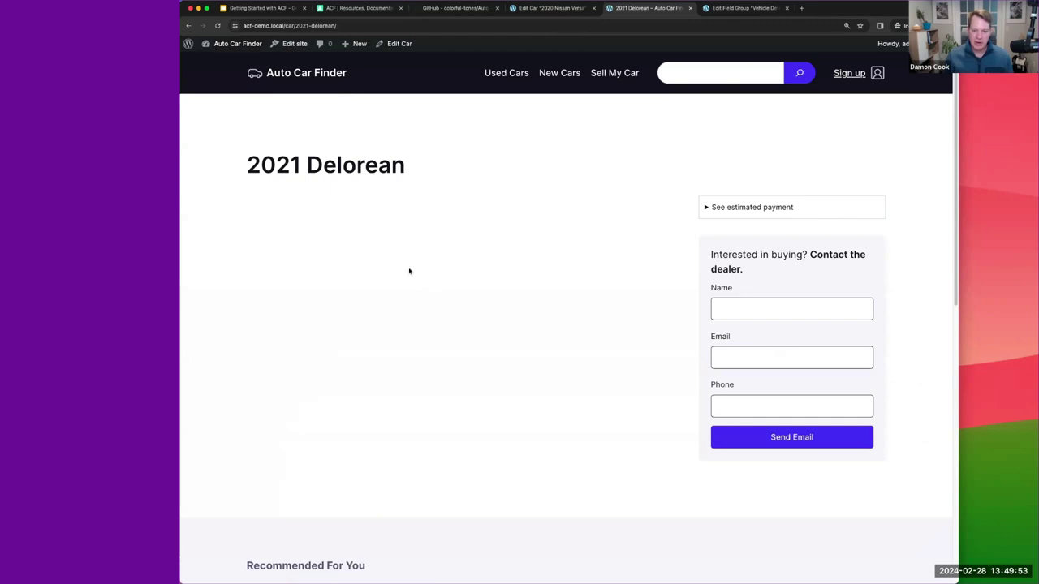
pyautogui.scroll(-1, 463, 295)
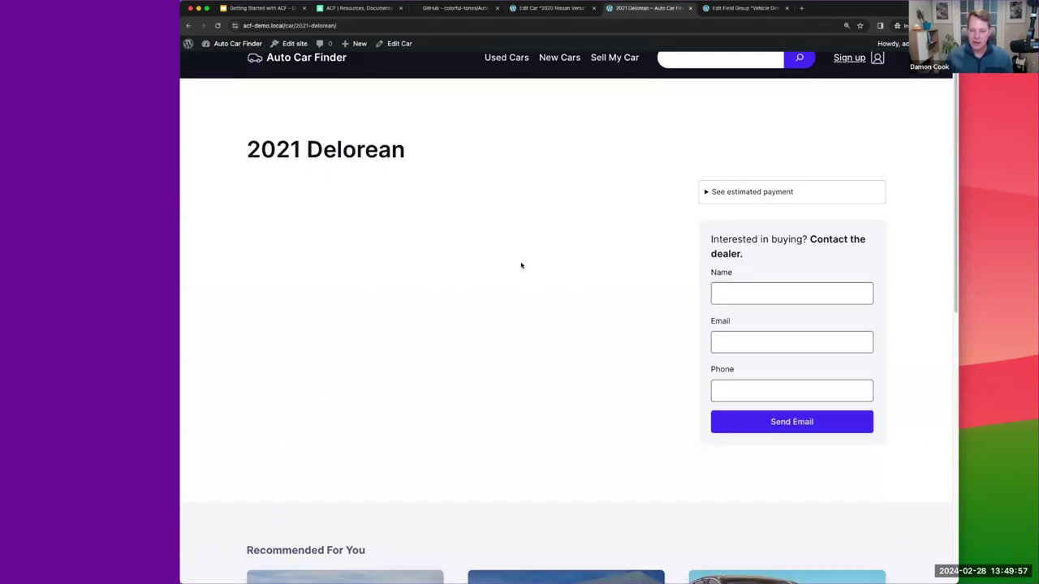
pyautogui.scroll(-1, 507, 245)
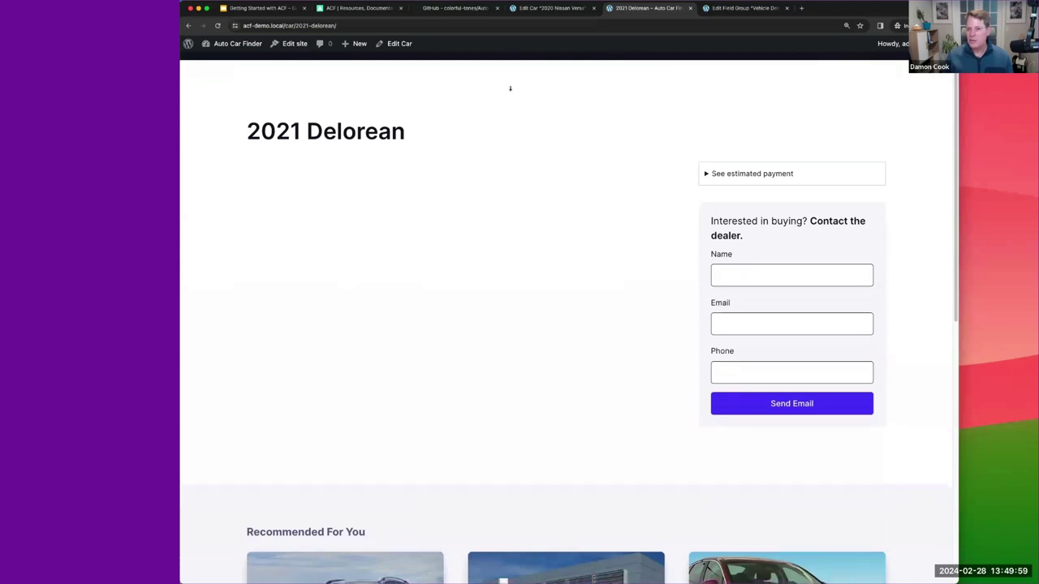
pyautogui.moveTo(502, 4)
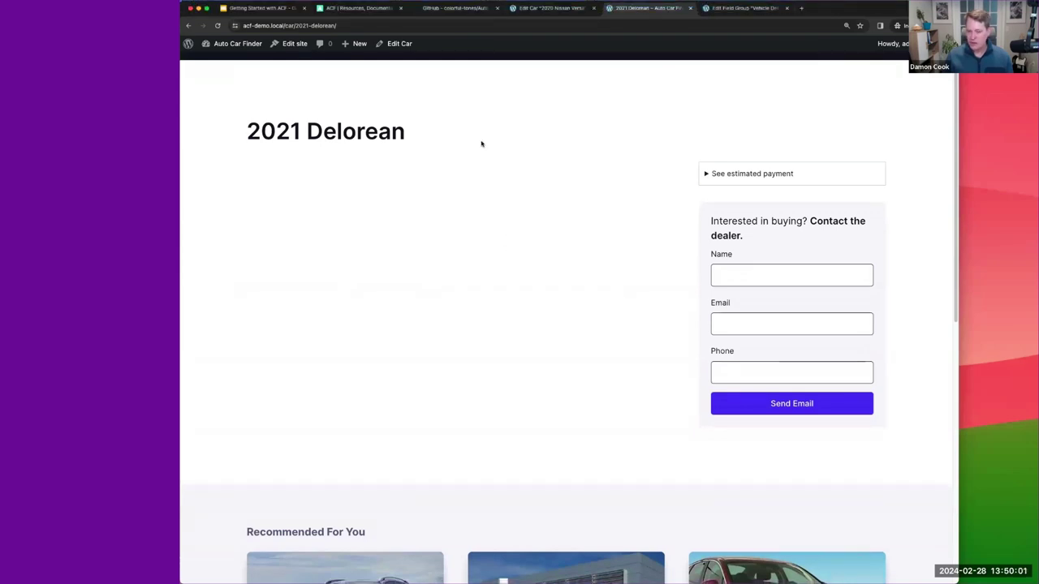
pyautogui.scroll(-3, 422, 320)
pyautogui.scroll(4, 422, 321)
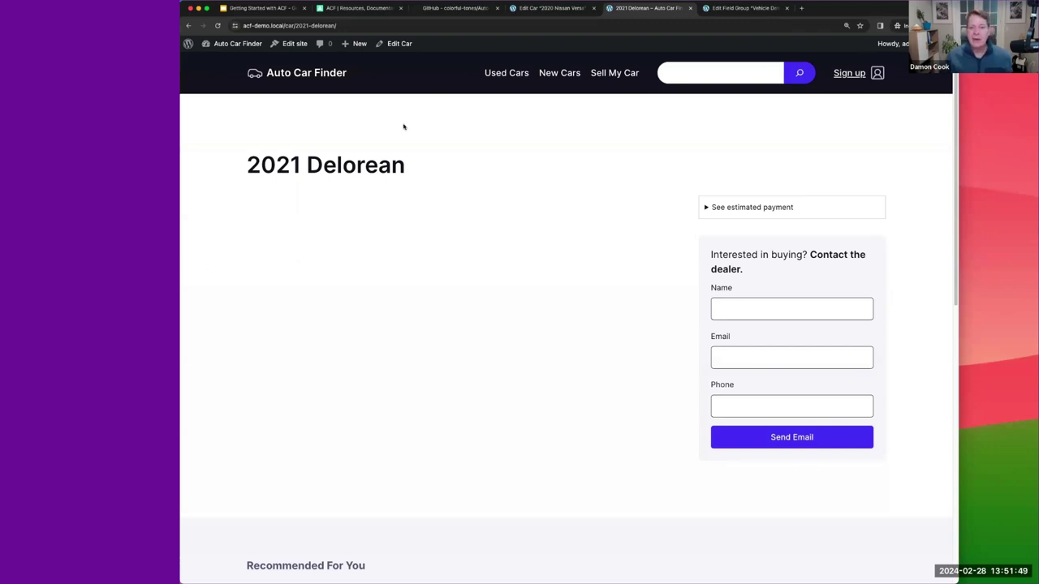
# Step: Return to the admin side, open the Vehicle Details field group for editing, and expand its Miles Per Gallon (MPG) field
pyautogui.hotkey('ctrl', 'shift', 'Tab')
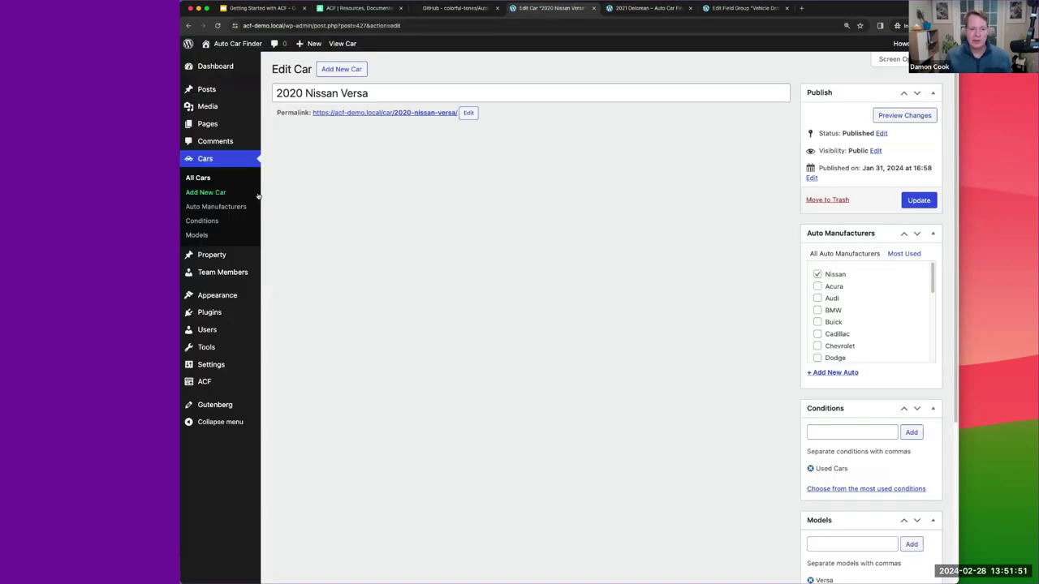
pyautogui.moveTo(235, 381)
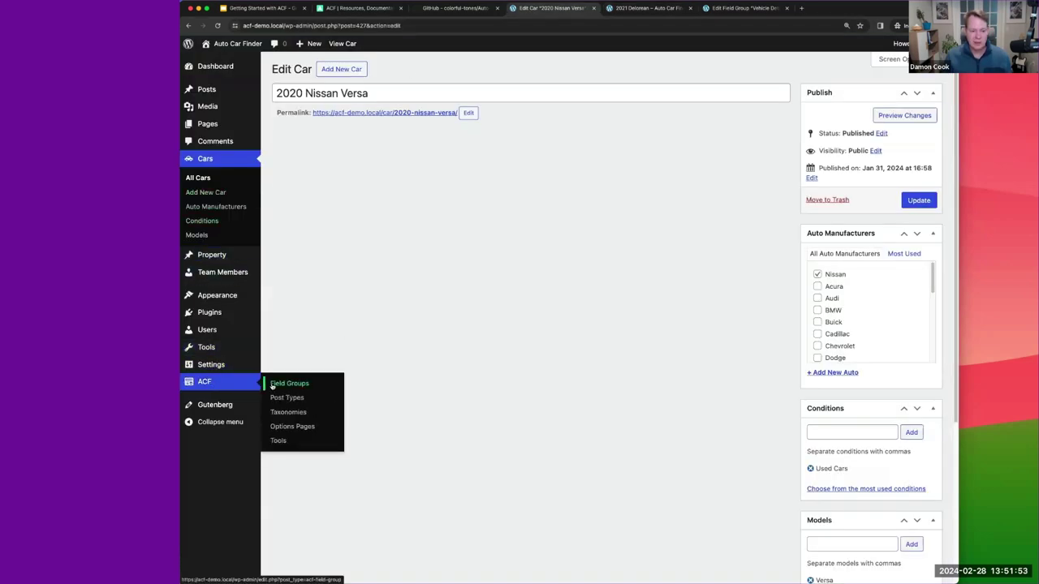
pyautogui.click(273, 386)
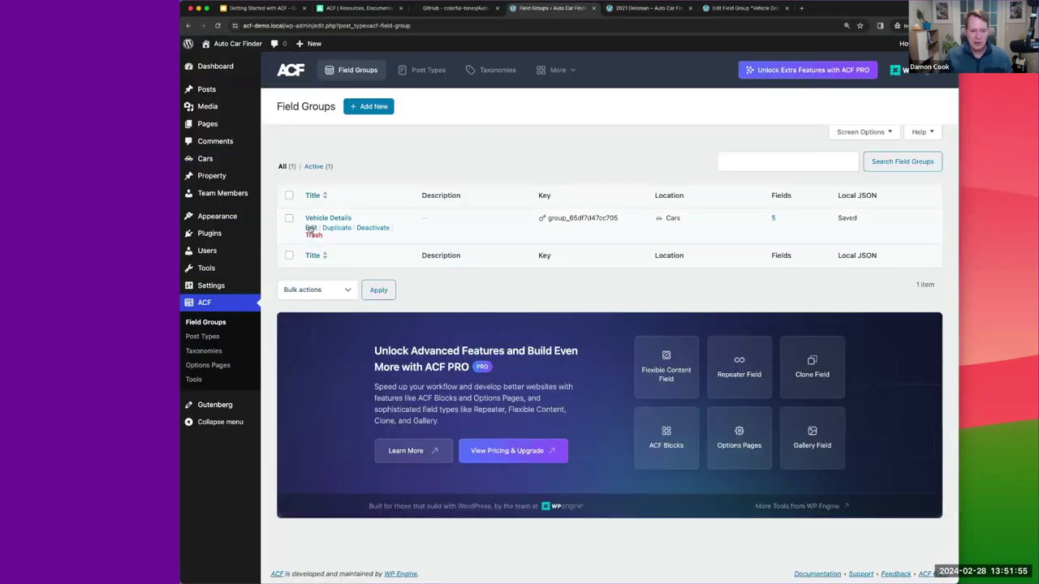
pyautogui.click(310, 228)
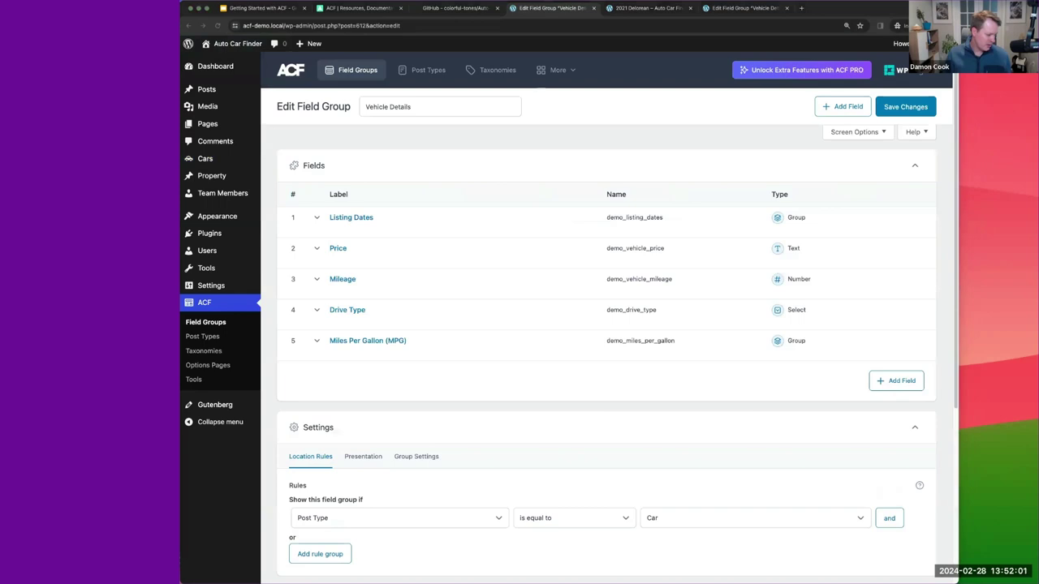
pyautogui.click(325, 339)
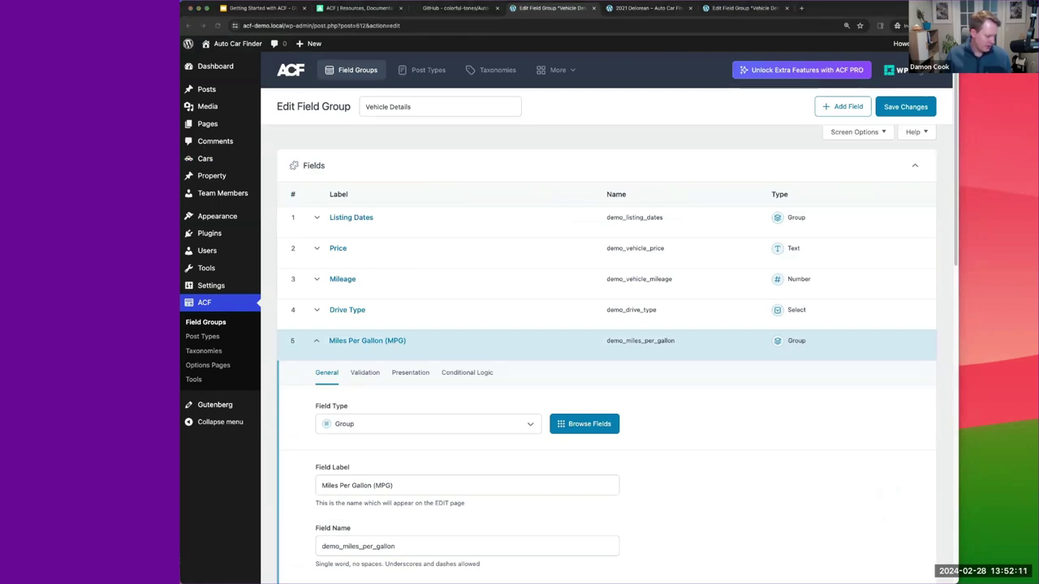
# Step: Change the field name of the City sub field under Miles Per Gallon (MPG) to demo_city_mpg
pyautogui.scroll(-6, 509, 417)
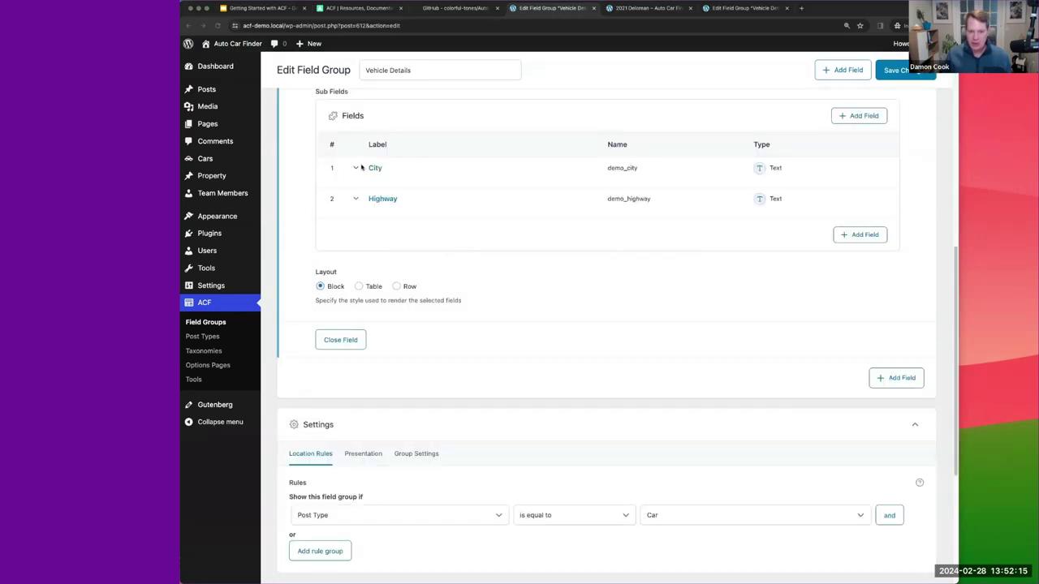
pyautogui.click(354, 168)
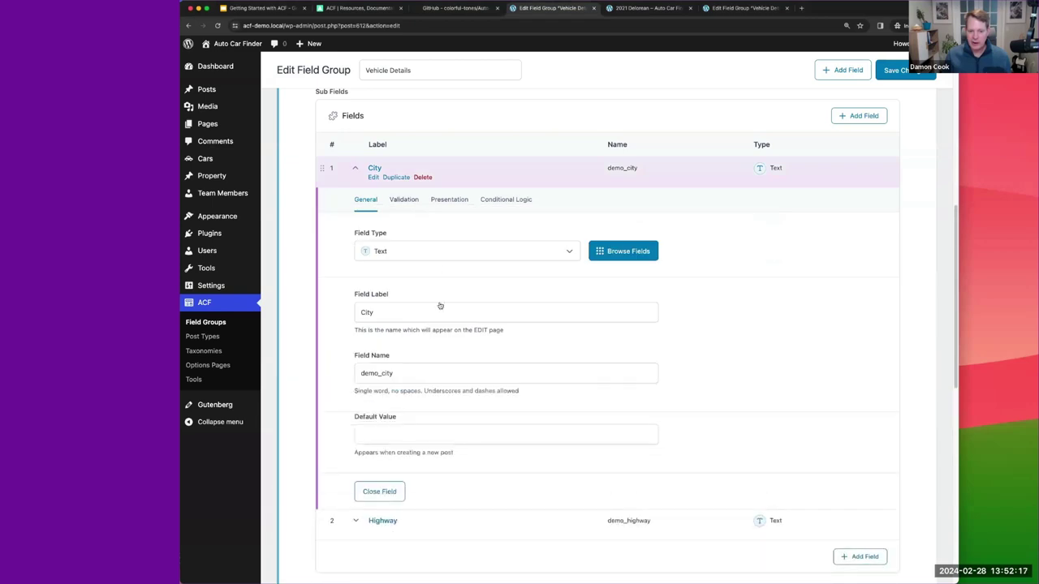
pyautogui.click(421, 374)
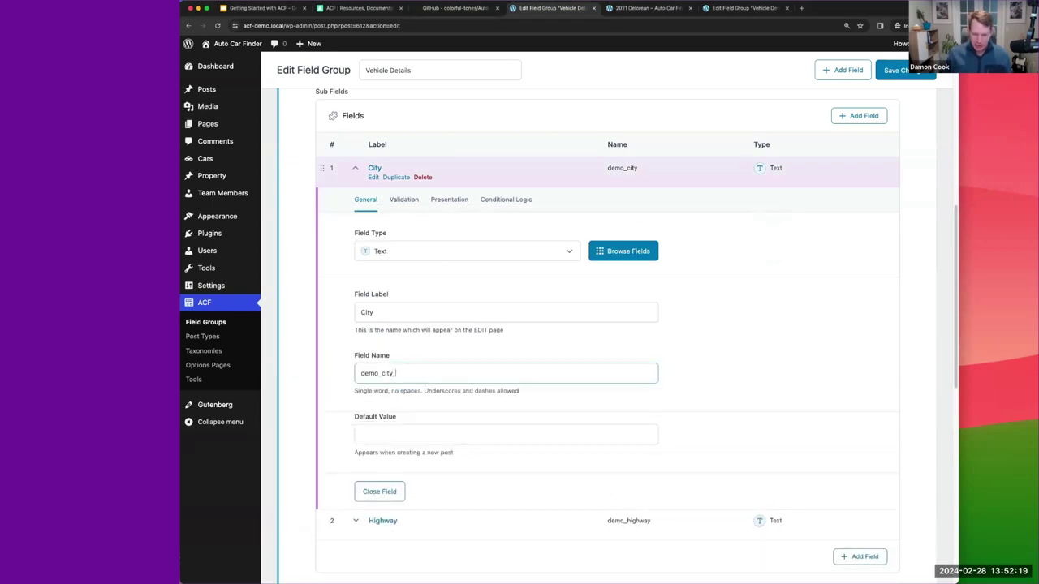
pyautogui.write('_mpg')
pyautogui.scroll(-1, 371, 475)
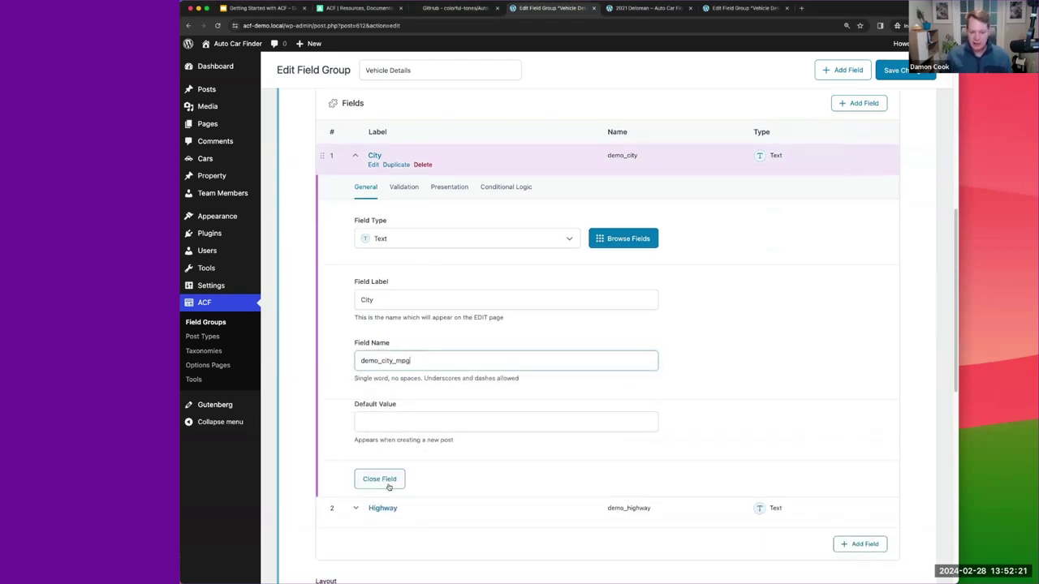
# Step: Change the Highway sub field's name to demo_highway_mpg and save the field group
pyautogui.click(420, 510)
pyautogui.scroll(-3, 420, 510)
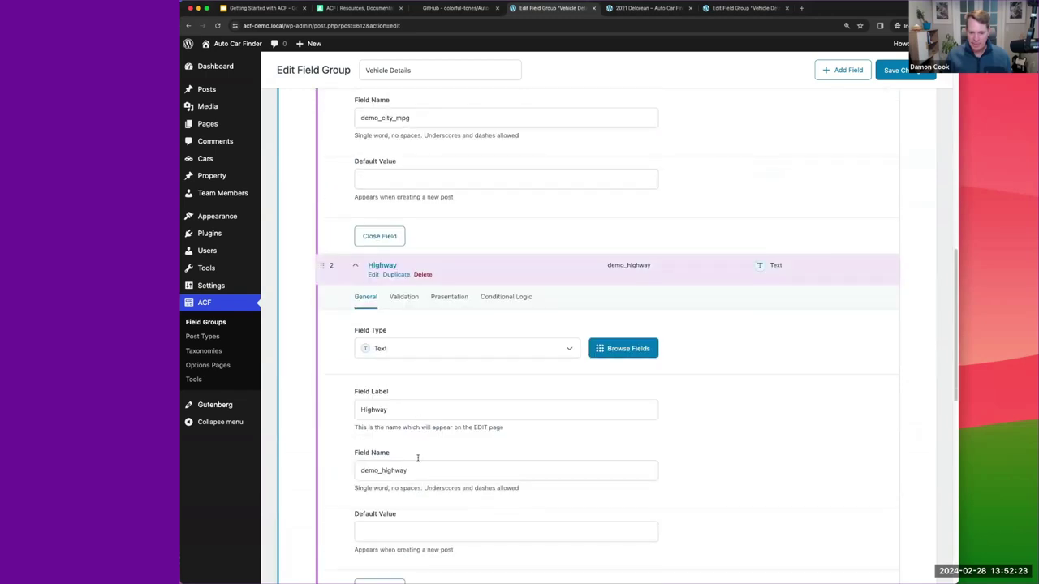
pyautogui.click(419, 469)
pyautogui.write('_mpg')
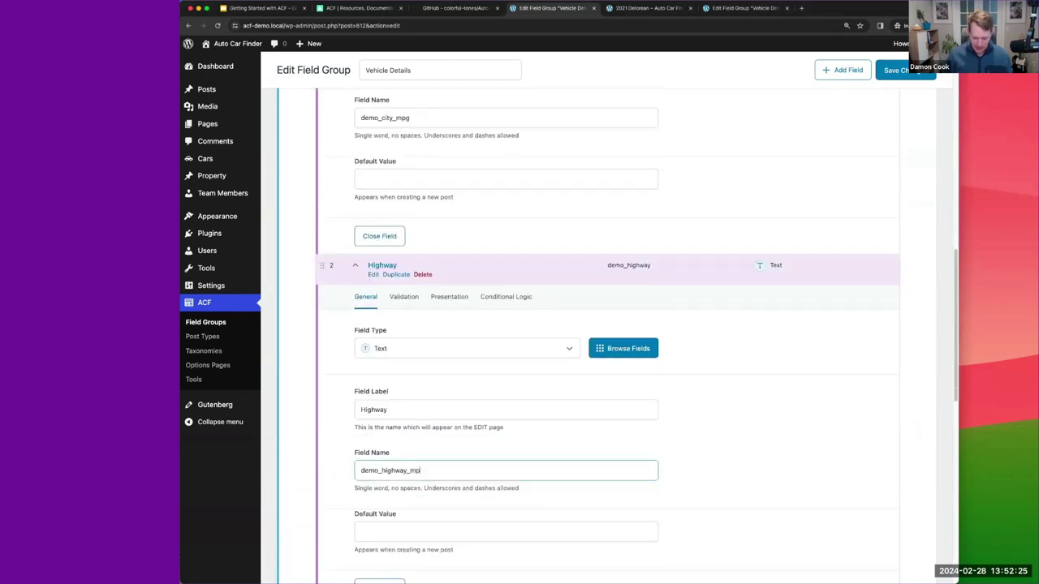
pyautogui.click(893, 70)
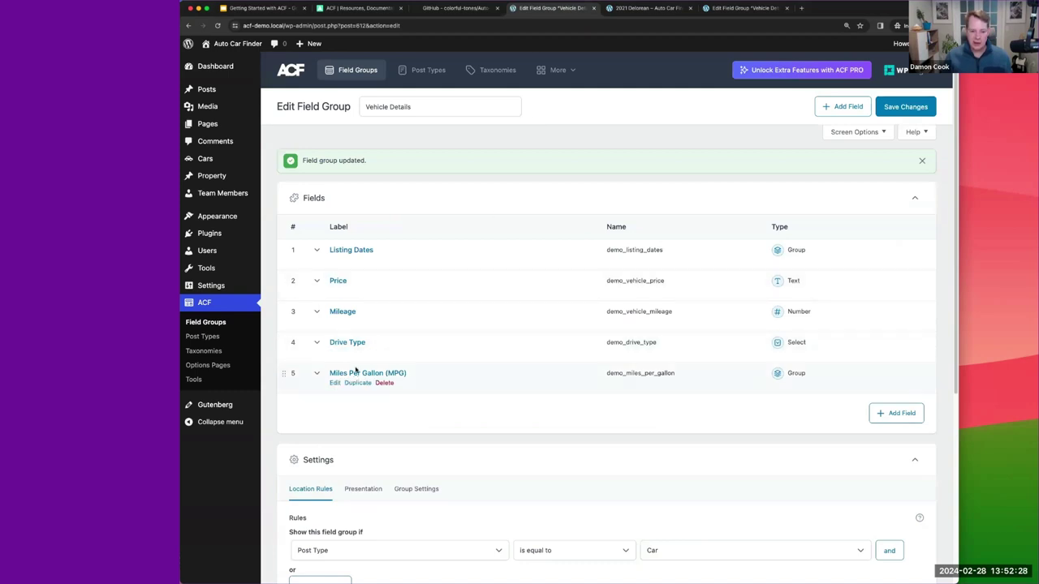
# Step: Add a new field after Miles Per Gallon (MPG) and set its field type to Group
pyautogui.click(889, 413)
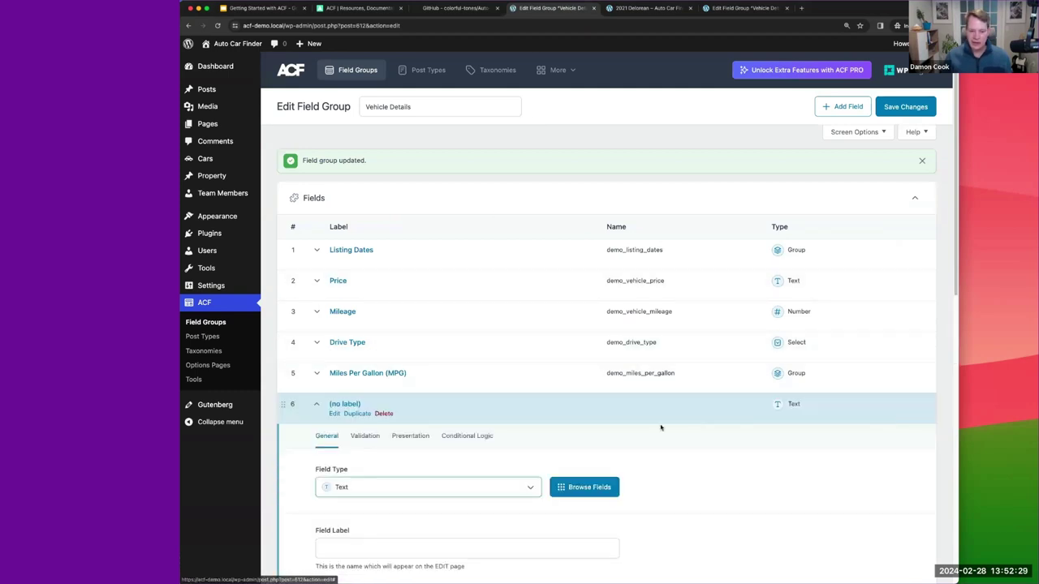
pyautogui.click(386, 486)
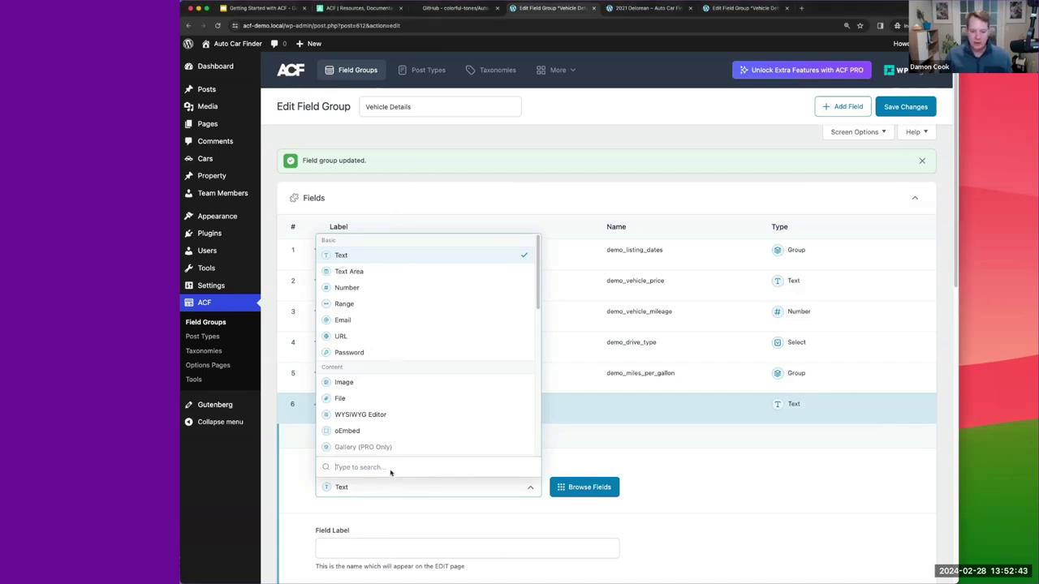
pyautogui.write('group')
pyautogui.press('Return')
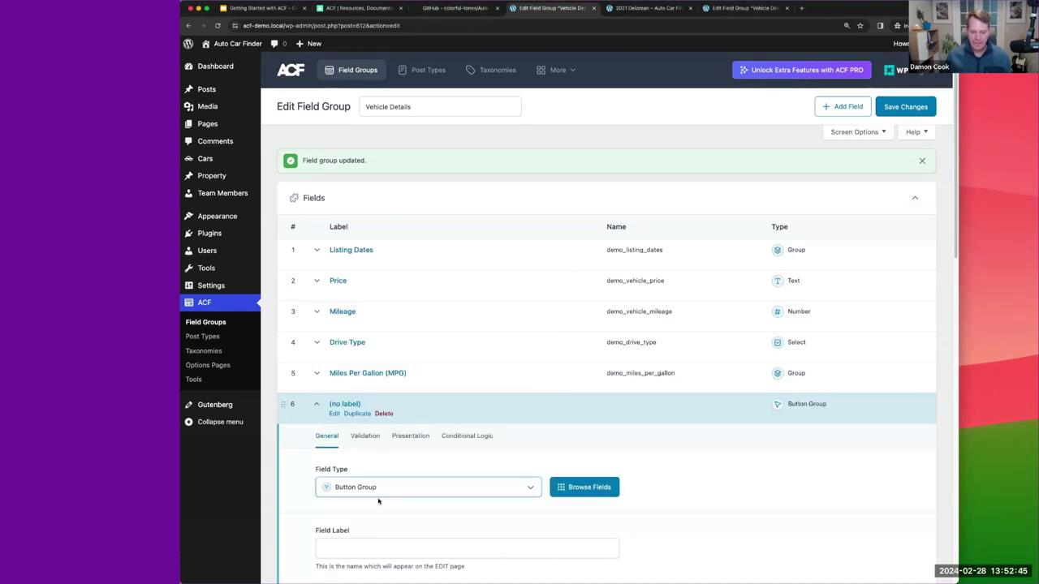
pyautogui.click(378, 489)
pyautogui.write('gr')
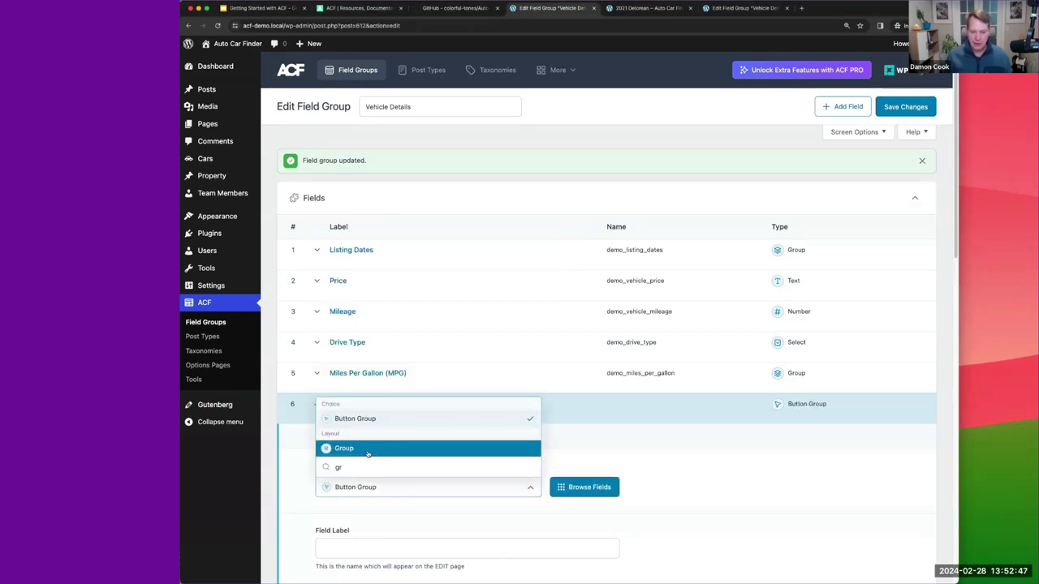
pyautogui.click(367, 451)
# Step: Label the new group field Colors and set its field name to demo_vehicle_colors
pyautogui.scroll(-3, 365, 454)
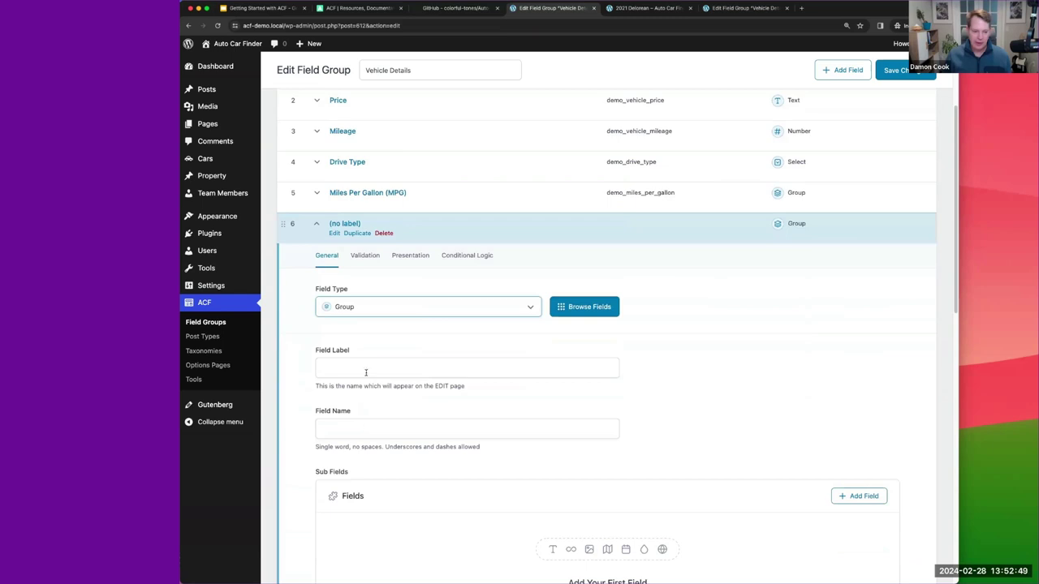
pyautogui.click(366, 369)
pyautogui.write('Colors')
pyautogui.press('Tab')
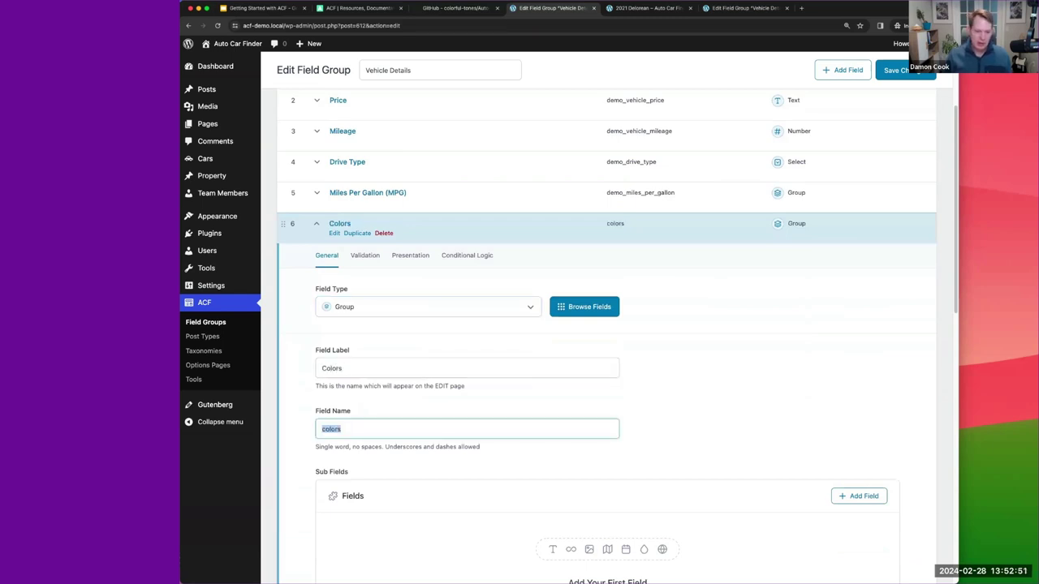
pyautogui.click(322, 428)
pyautogui.write('demo_')
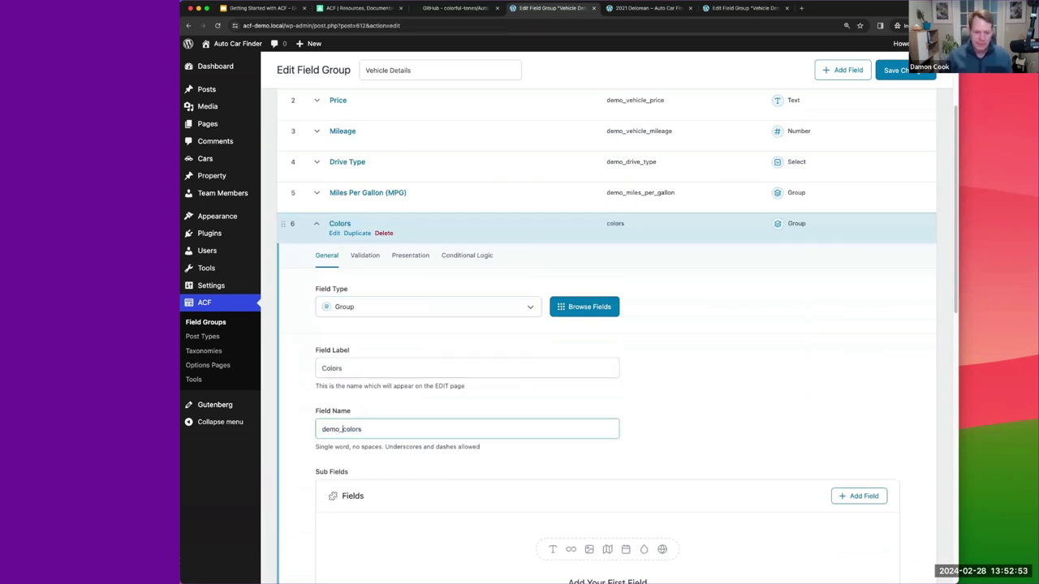
pyautogui.press('super+Tab')
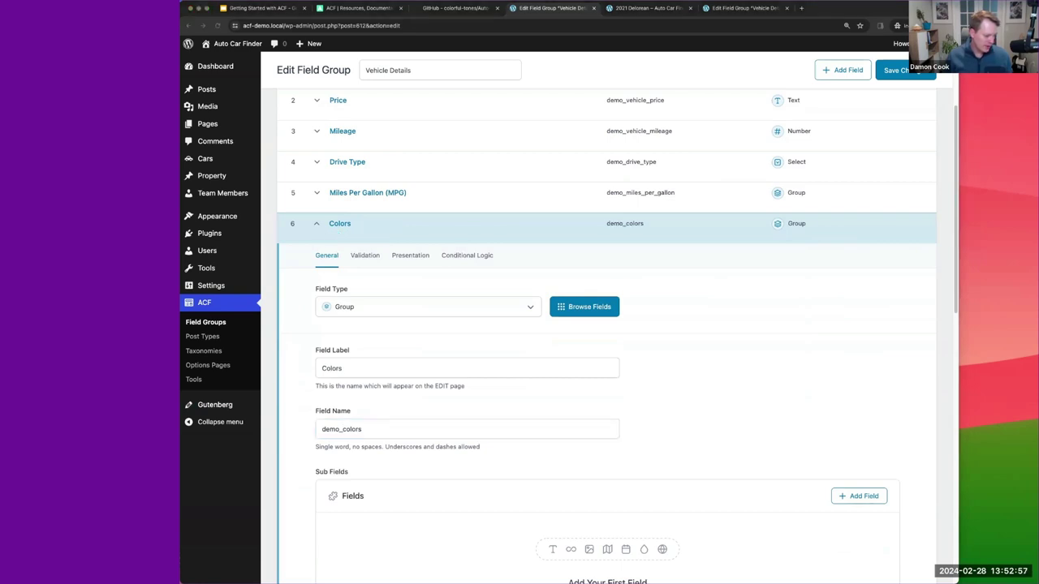
pyautogui.press('super+Tab')
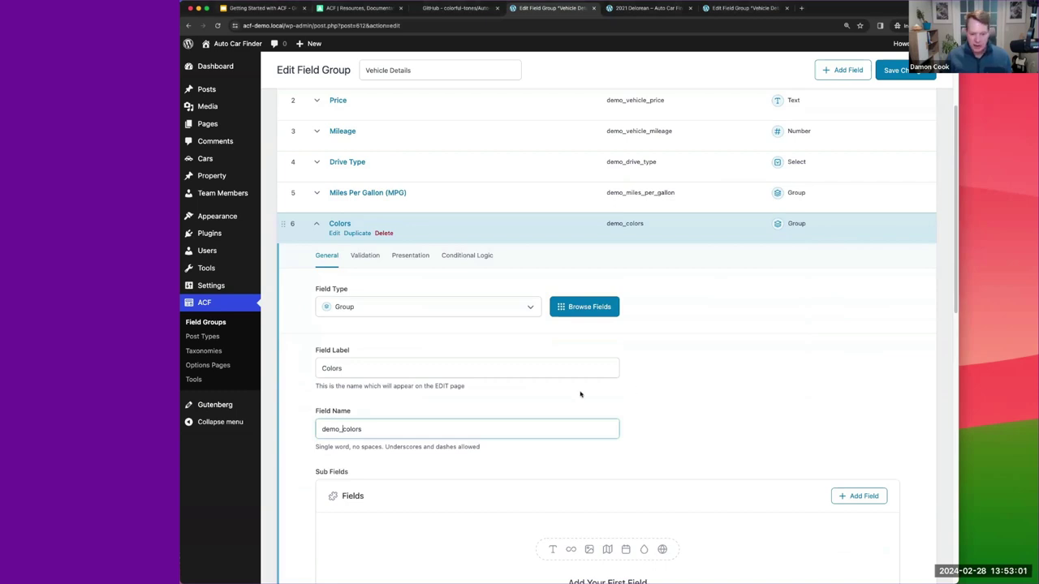
pyautogui.write('vehicle_')
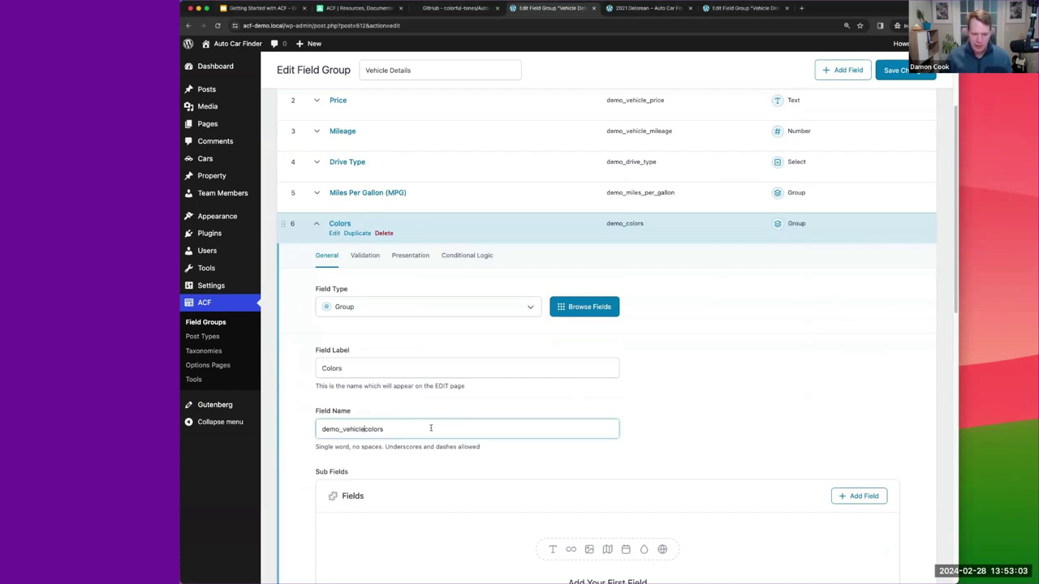
# Step: Add a first sub field of type Text inside the Colors group and start editing its label
pyautogui.scroll(-5, 520, 414)
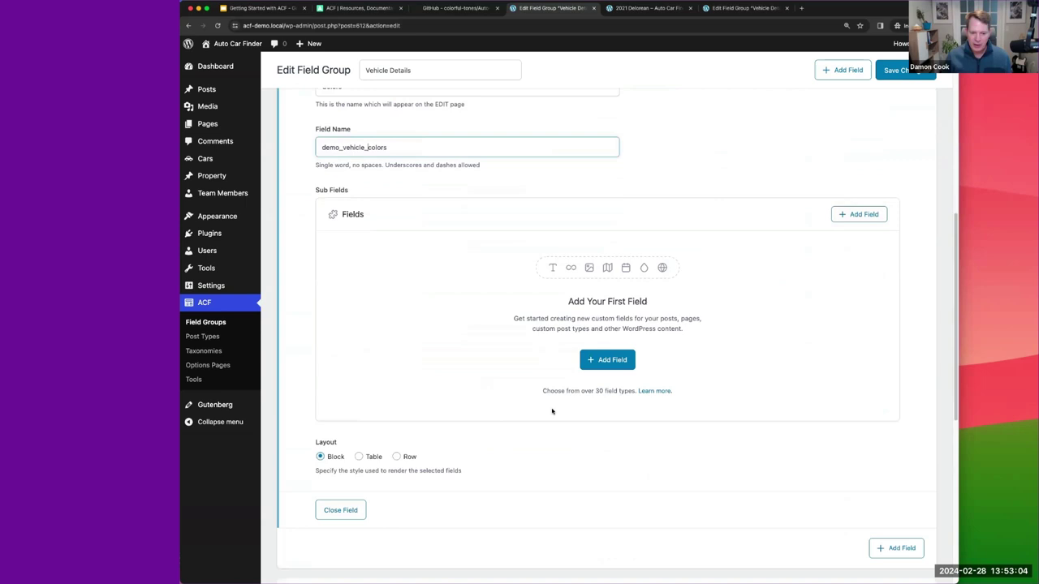
pyautogui.click(631, 360)
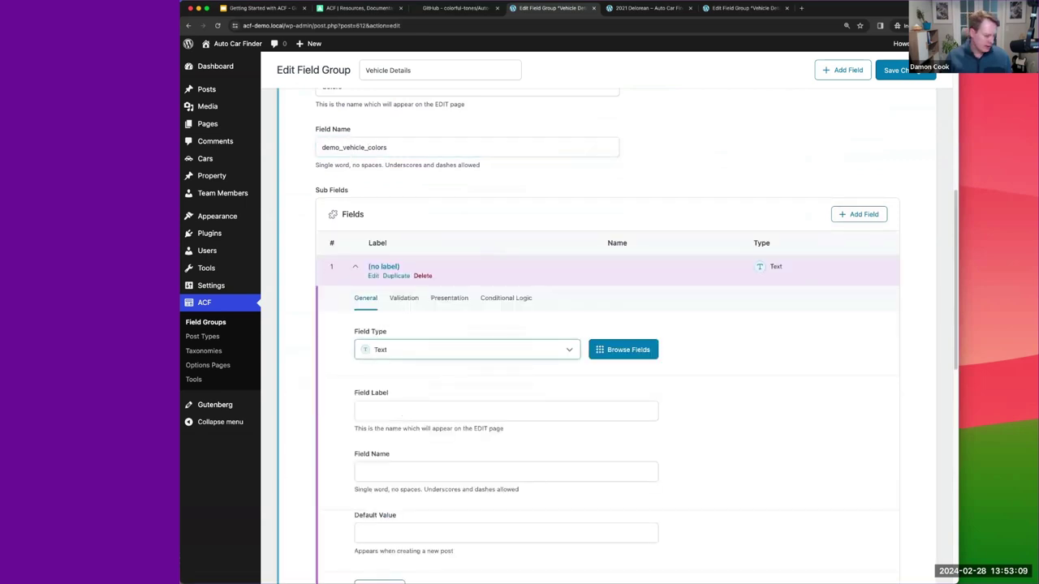
pyautogui.click(592, 410)
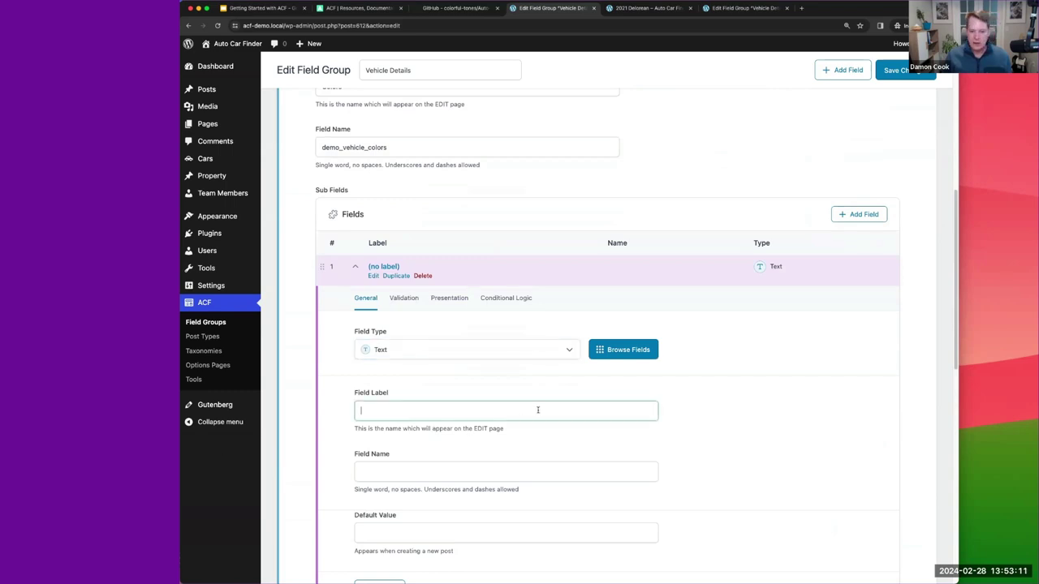
pyautogui.click(504, 352)
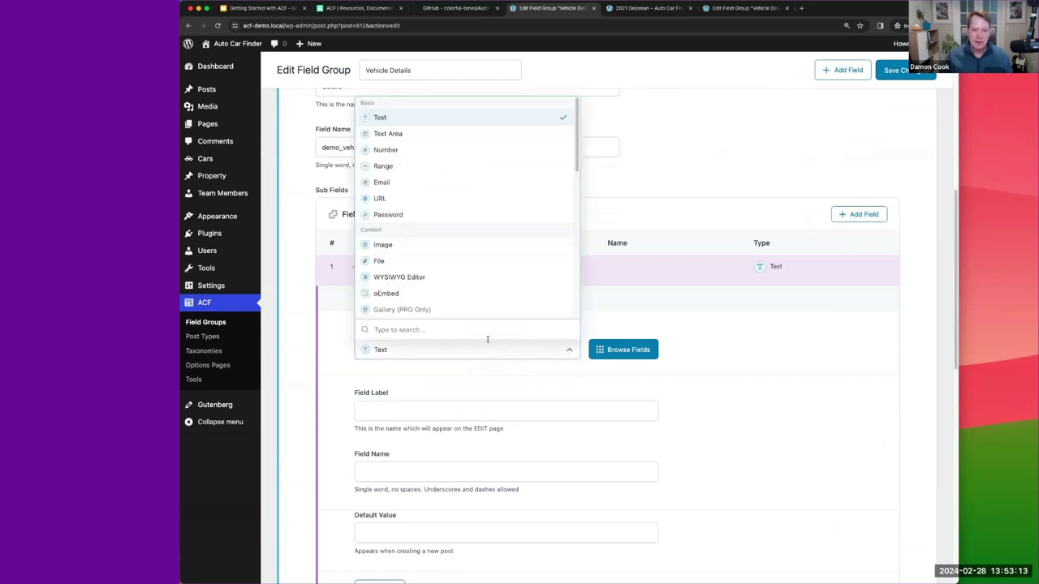
pyautogui.write('te')
pyautogui.click(396, 190)
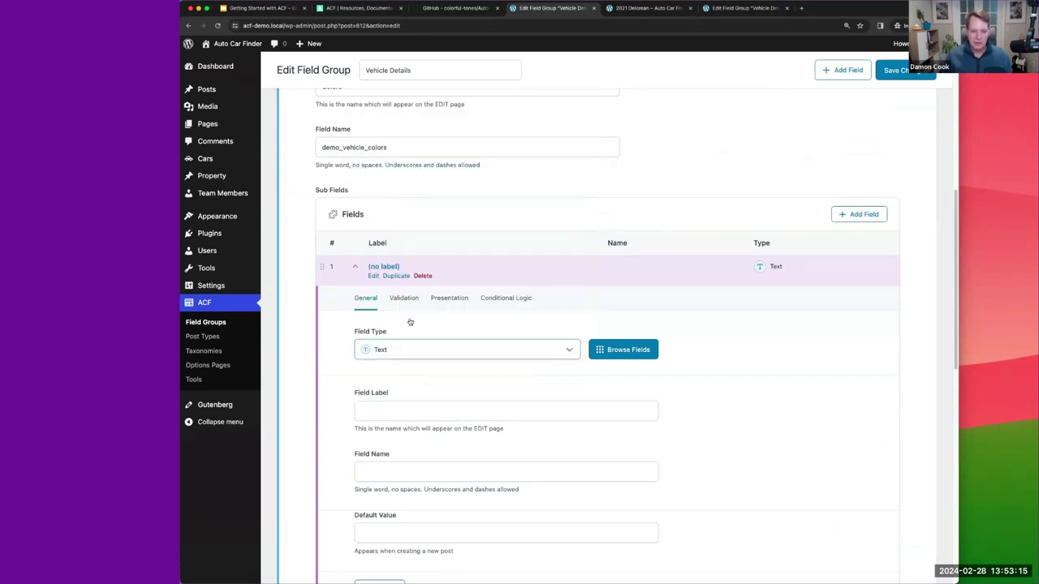
pyautogui.click(405, 408)
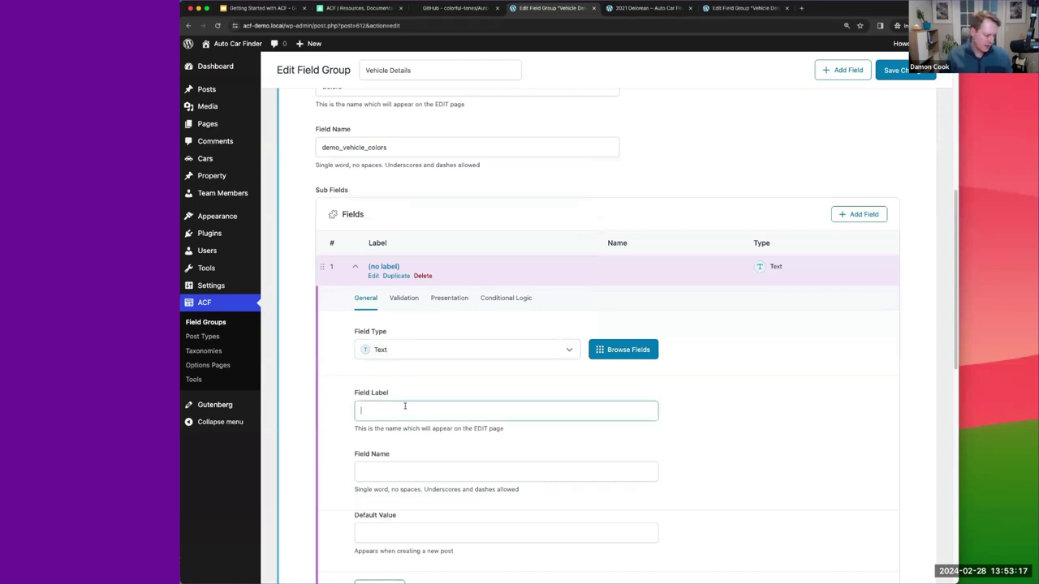
pyautogui.write('demo_inte')
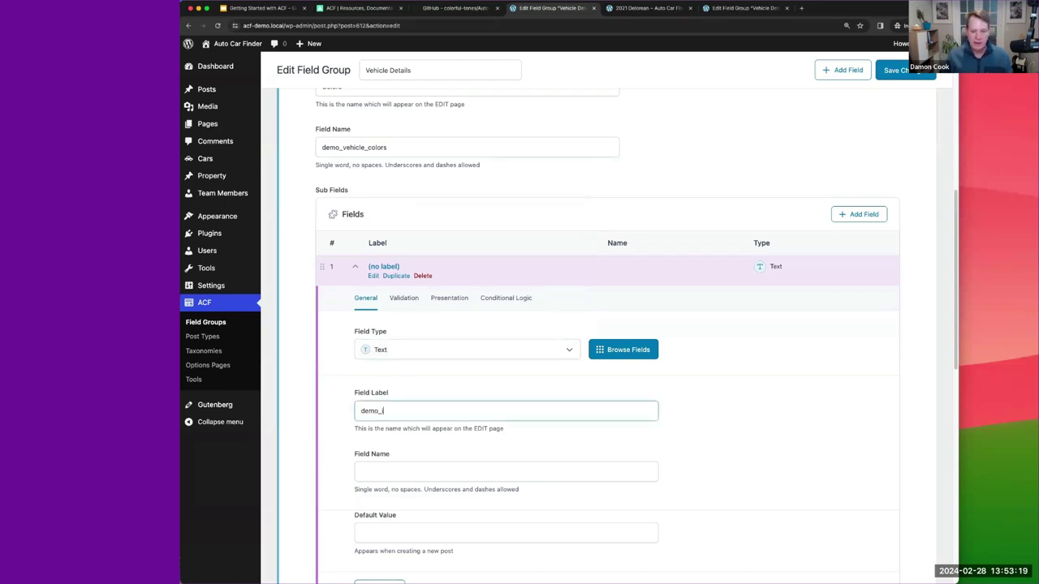
pyautogui.press('BackSpace')
pyautogui.press('BackSpace')
pyautogui.press('BackSpace')
pyautogui.press('BackSpace')
pyautogui.press('BackSpace')
pyautogui.press('BackSpace')
pyautogui.press('BackSpace')
pyautogui.press('BackSpace')
pyautogui.press('BackSpace')
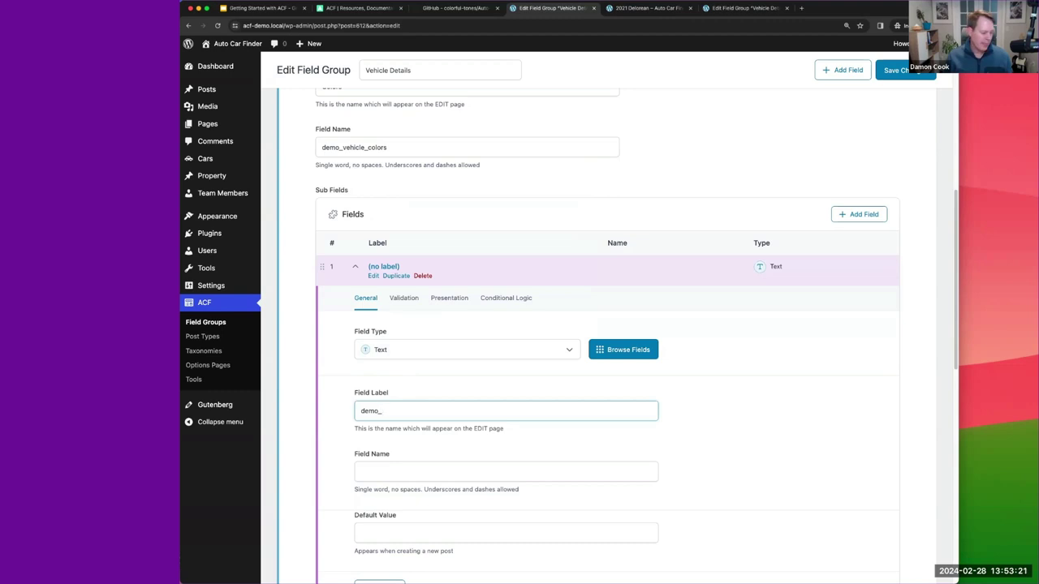
# Step: Label the Colors sub field Interior Color and set its field name to demo_interior_color
pyautogui.write('Interior Color')
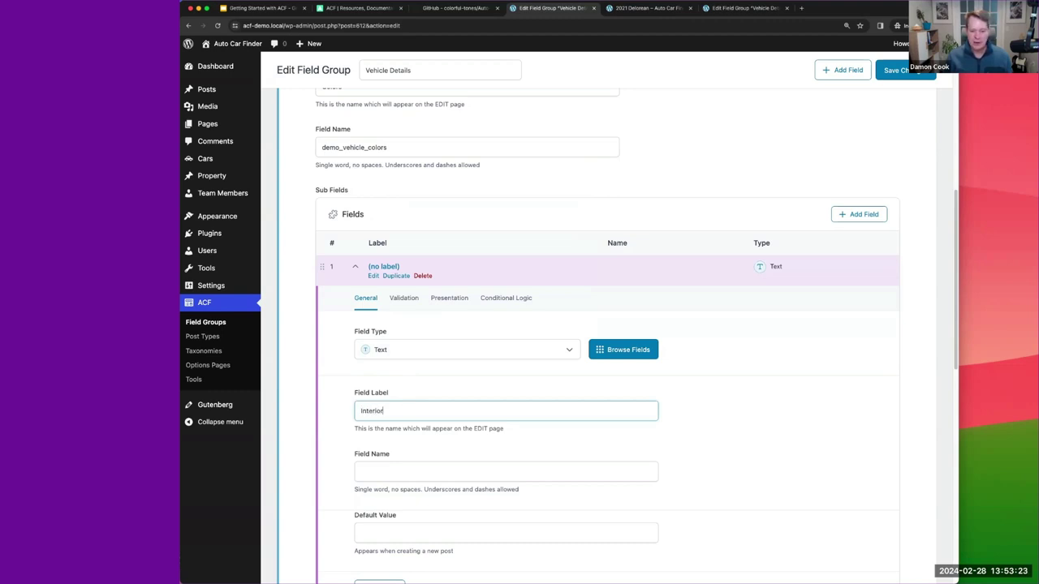
pyautogui.press('Tab')
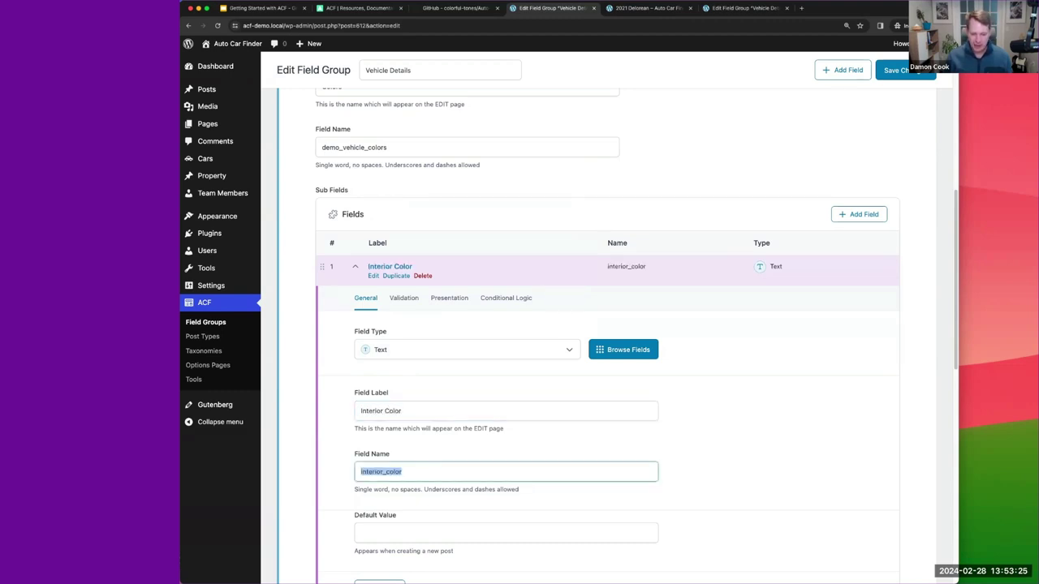
pyautogui.press('Left')
pyautogui.write('demo_')
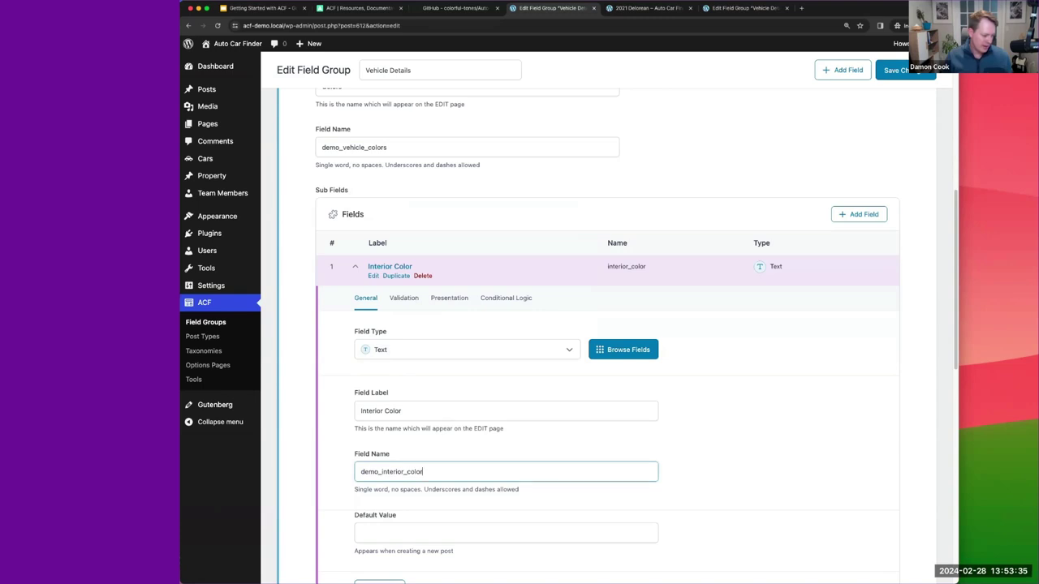
pyautogui.press('super+Tab')
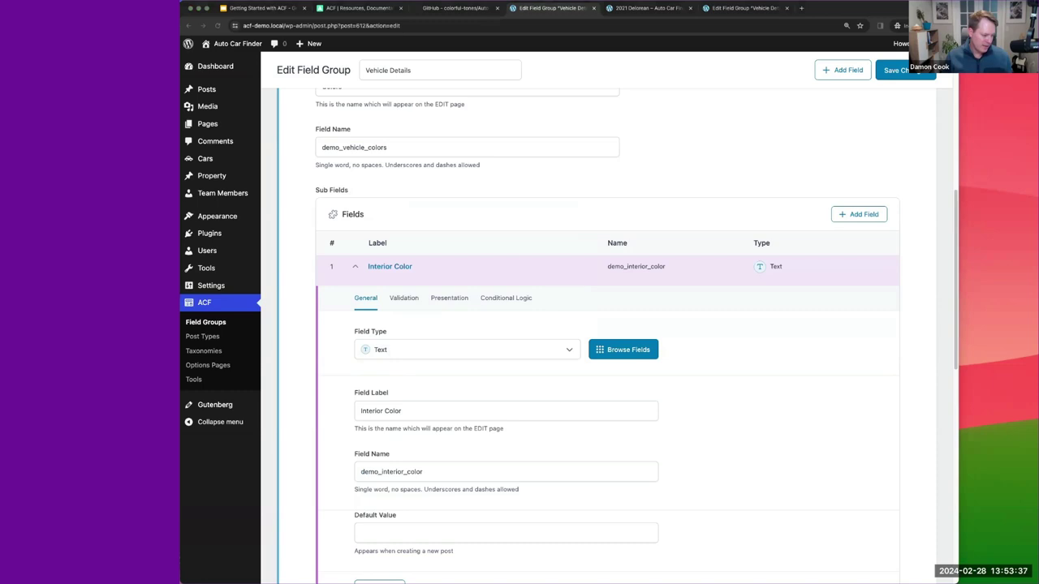
pyautogui.scroll(-2, 741, 392)
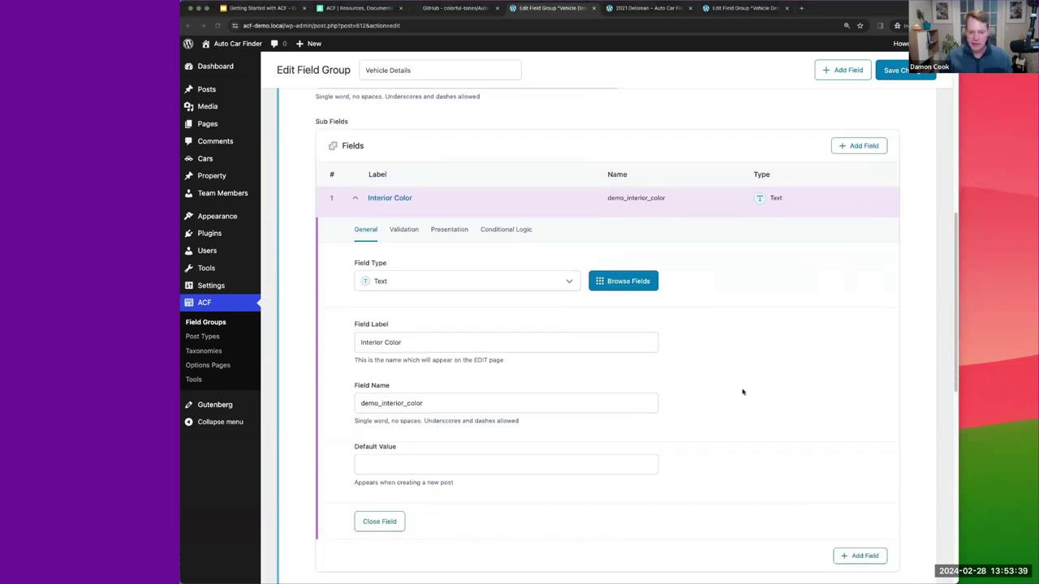
# Step: Add a second sub field below Interior Color in the Colors group and set its field type to Color Picker
pyautogui.scroll(-5, 731, 381)
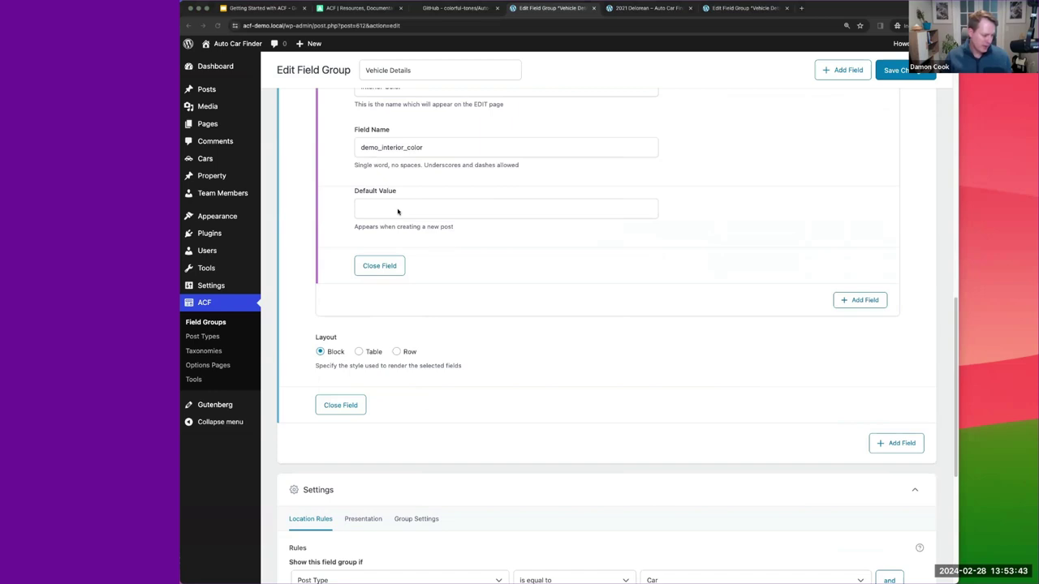
pyautogui.scroll(1, 393, 253)
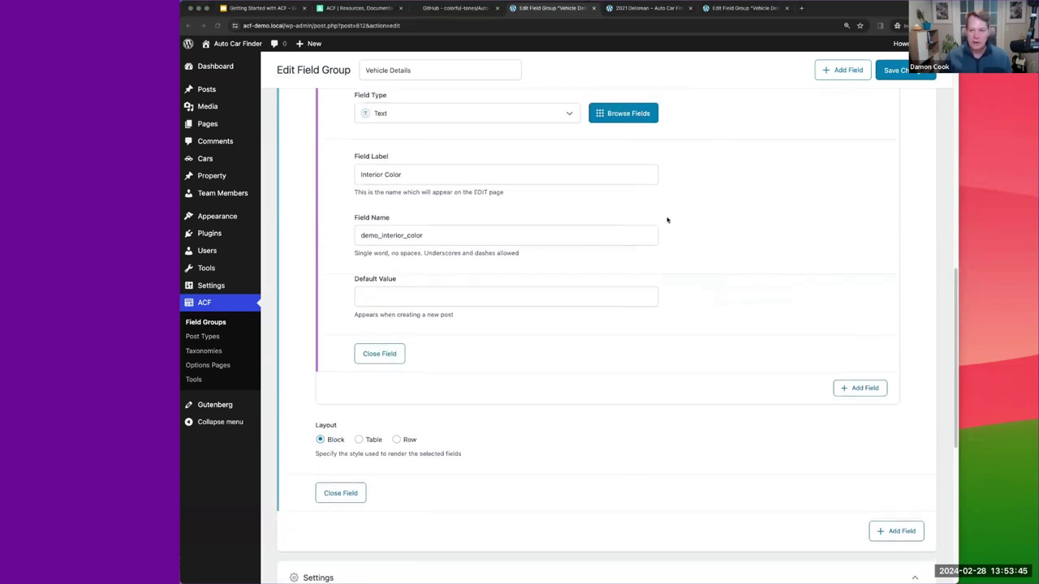
pyautogui.click(862, 388)
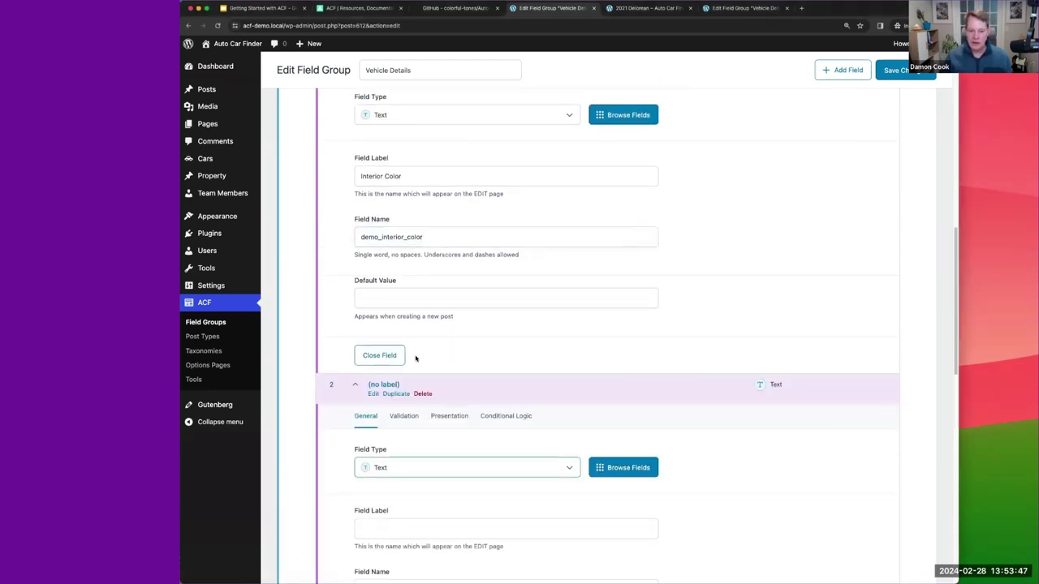
pyautogui.click(388, 469)
pyautogui.write('col')
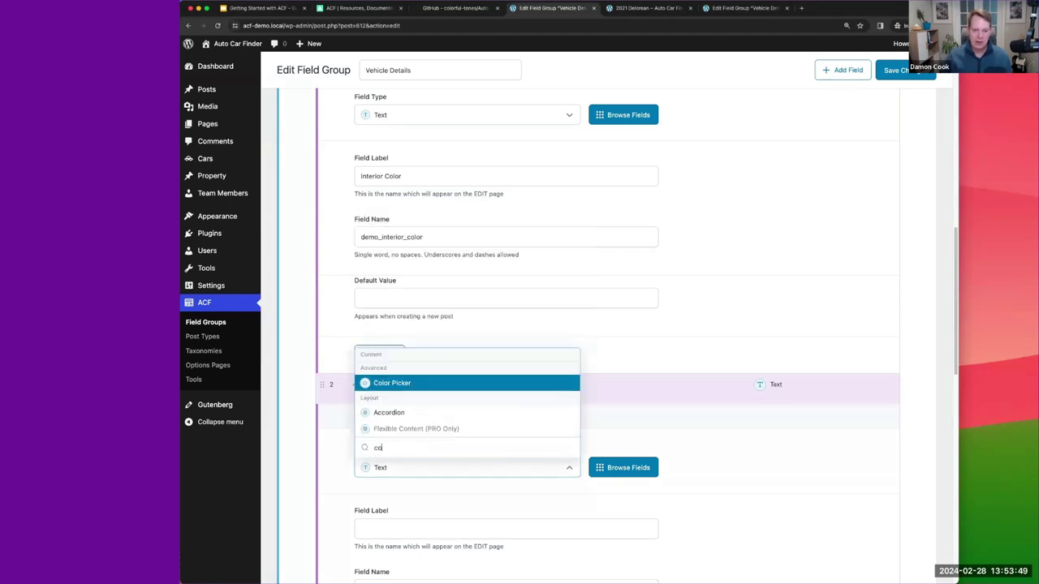
pyautogui.click(382, 430)
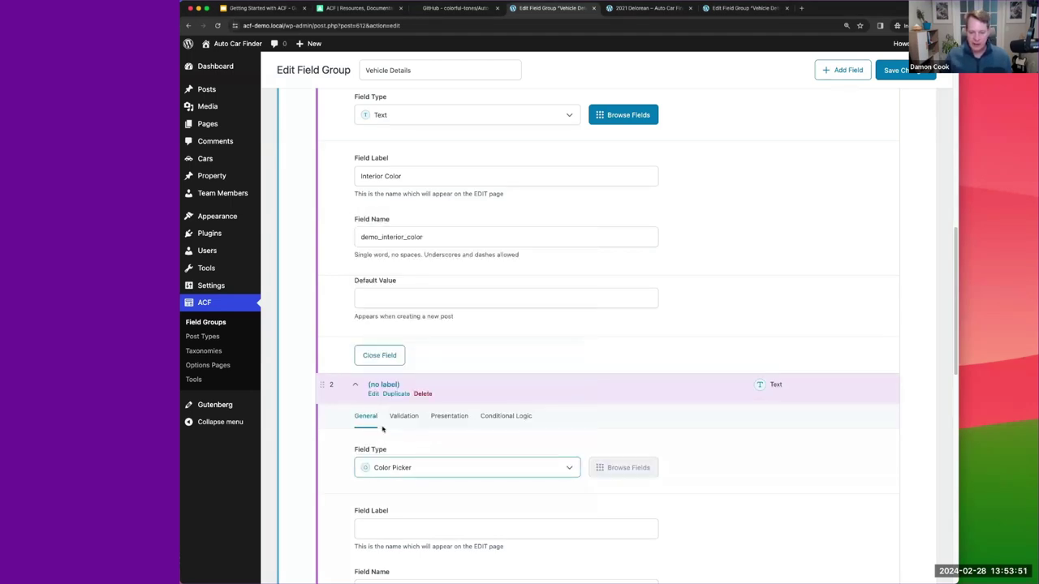
# Step: Label the Color Picker sub field Interior, set its field name to demo_interior_color_hex, and save the field group
pyautogui.scroll(-3, 398, 463)
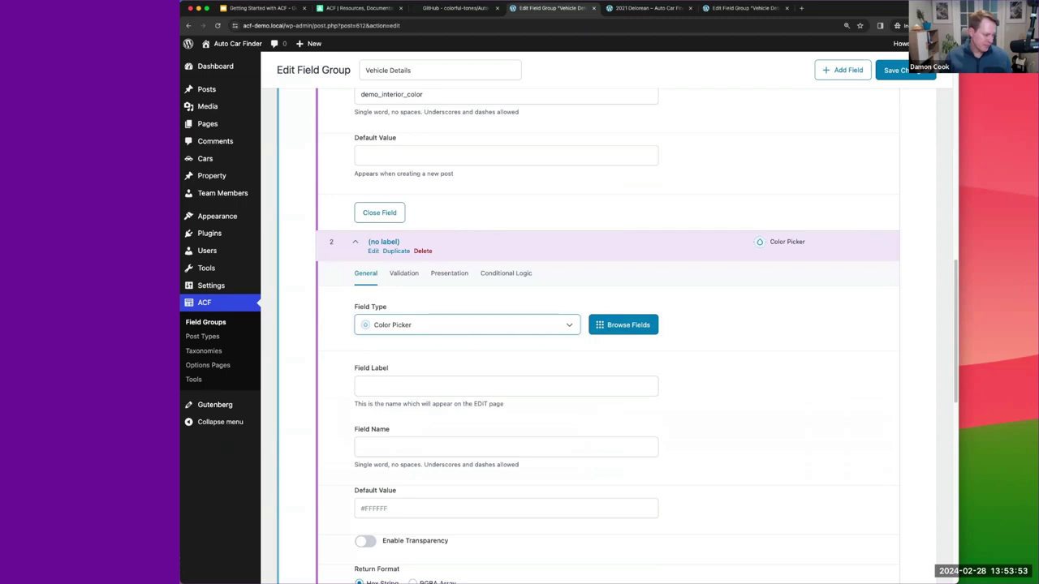
pyautogui.click(406, 387)
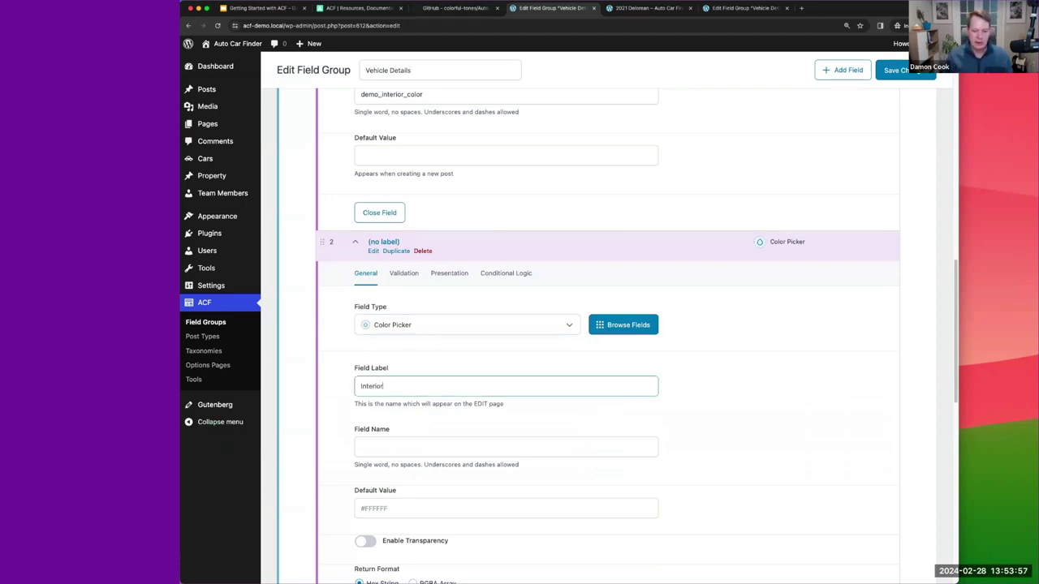
pyautogui.press('Tab')
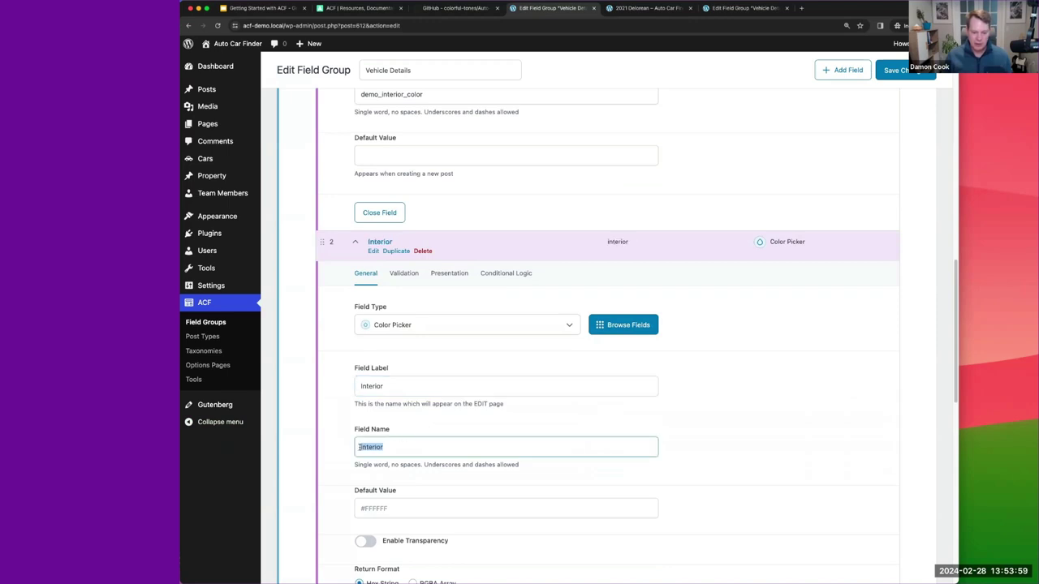
pyautogui.click(358, 447)
pyautogui.write('demo')
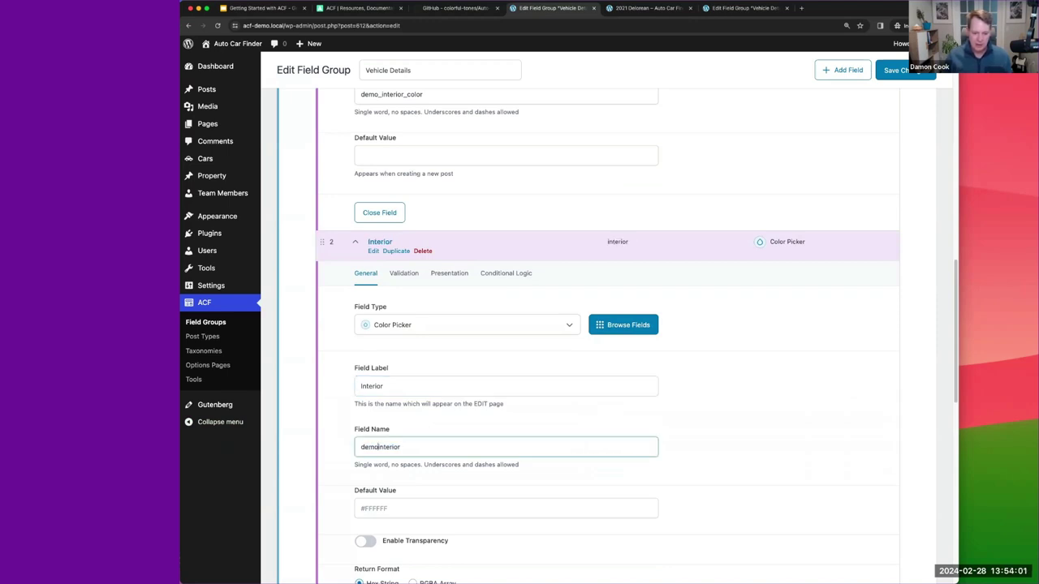
pyautogui.write('_interior')
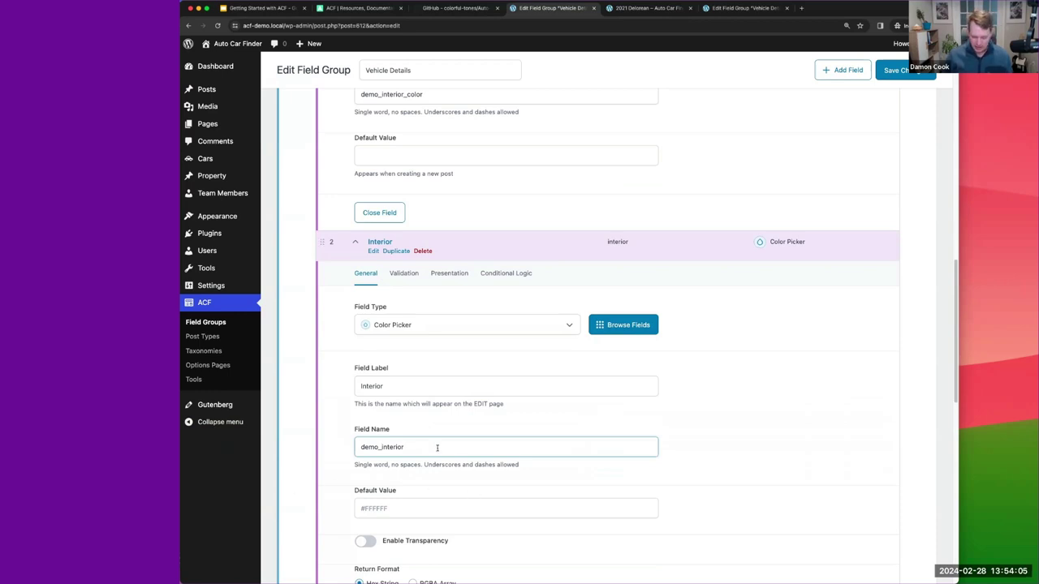
pyautogui.write('_color_hex')
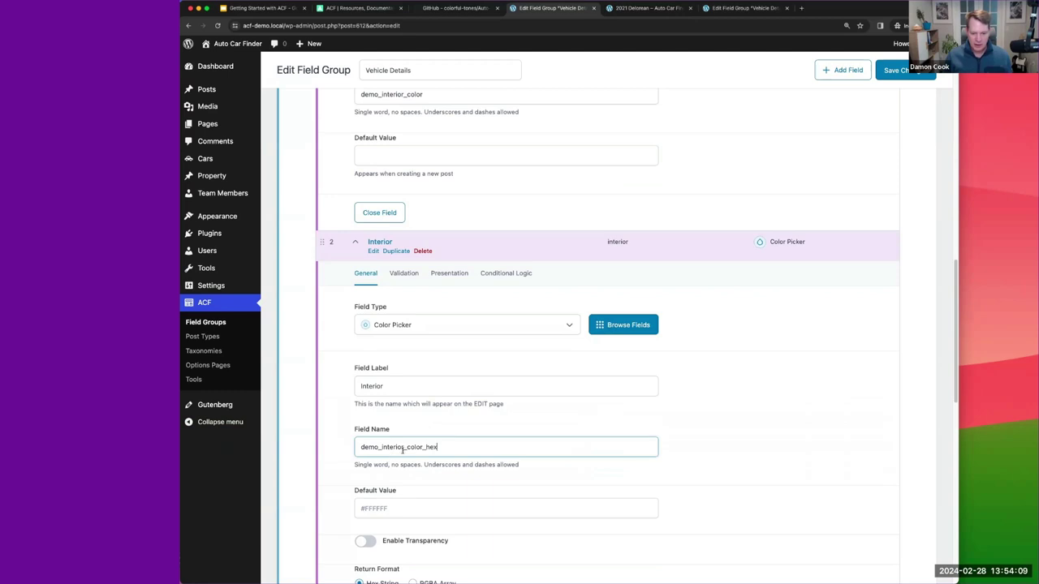
pyautogui.scroll(-3, 381, 463)
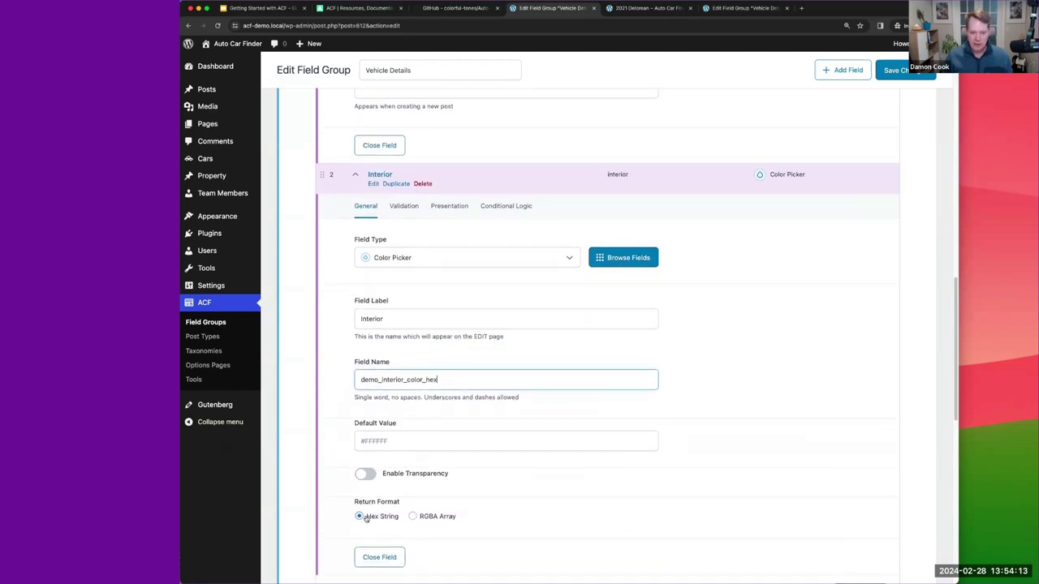
pyautogui.click(892, 71)
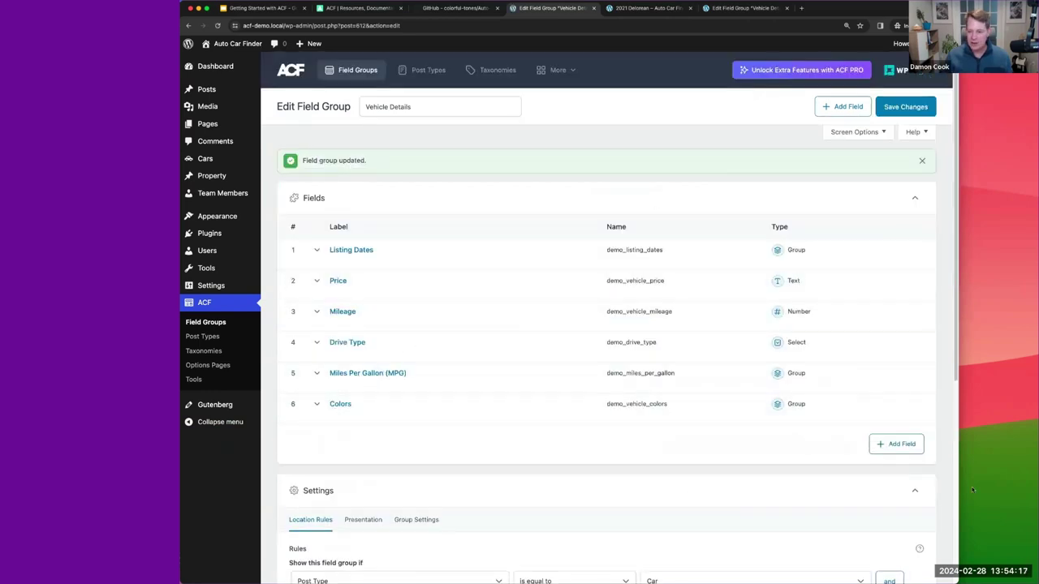
# Step: Add a new unlabelled field after the Colors group and try to find an available Gallery field type for it
pyautogui.moveTo(882, 443)
pyautogui.mouseDown()
pyautogui.moveTo(867, 448)
pyautogui.moveTo(892, 443)
pyautogui.mouseUp()
pyautogui.click(893, 443)
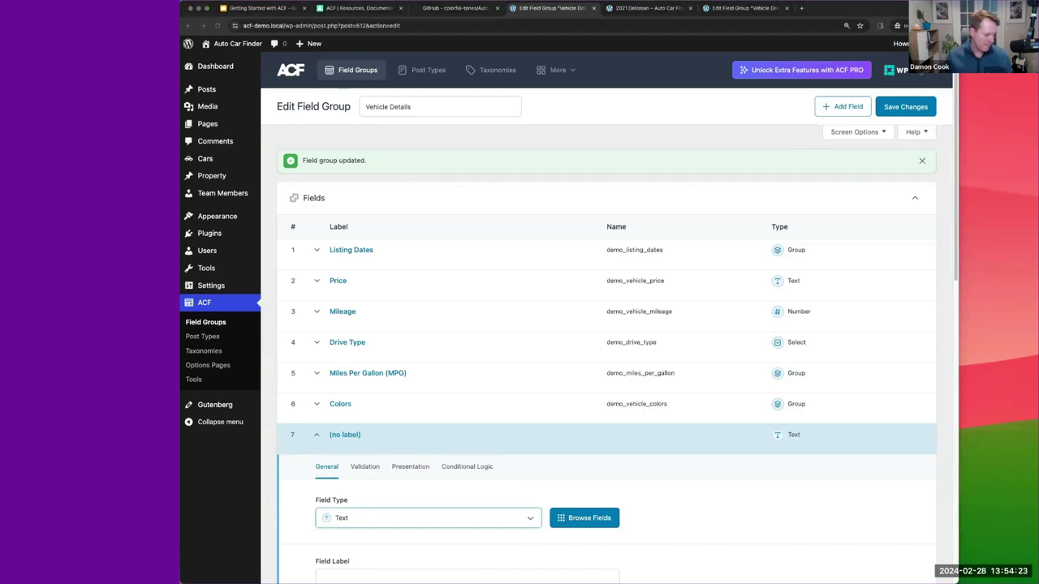
pyautogui.scroll(-2, 396, 489)
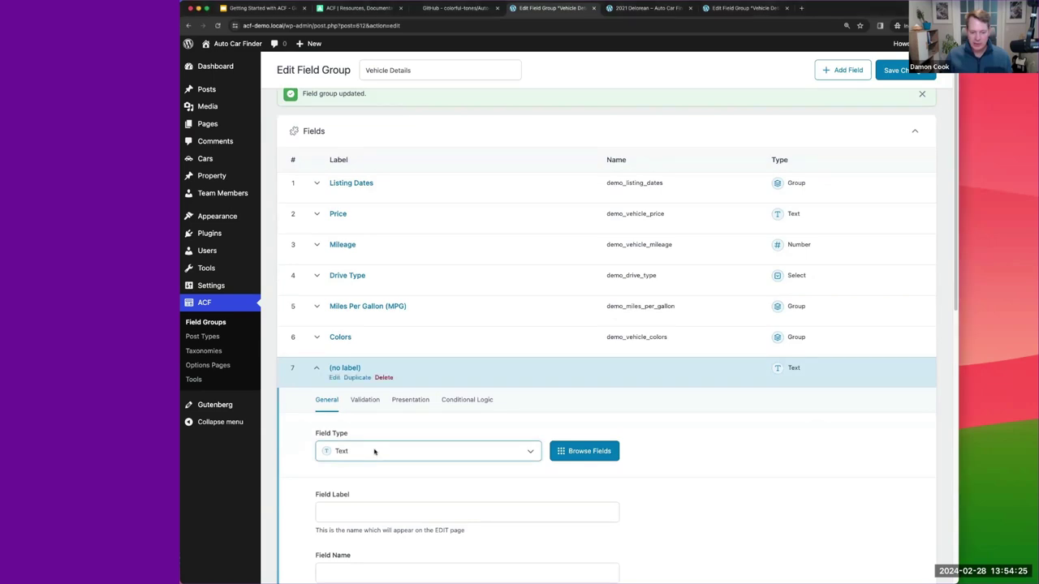
pyautogui.click(374, 451)
pyautogui.write('ga')
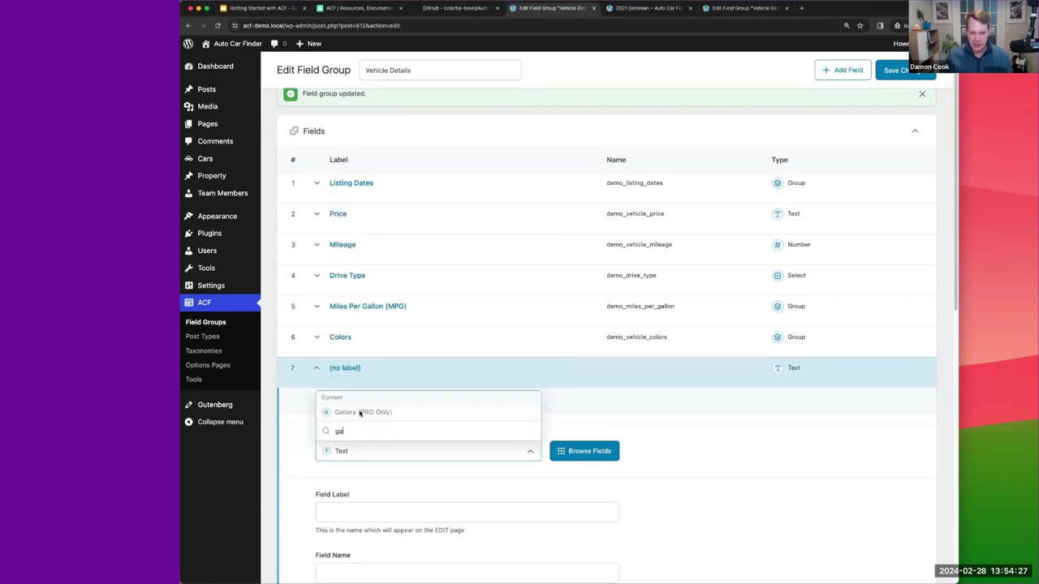
pyautogui.click(307, 423)
pyautogui.click(354, 451)
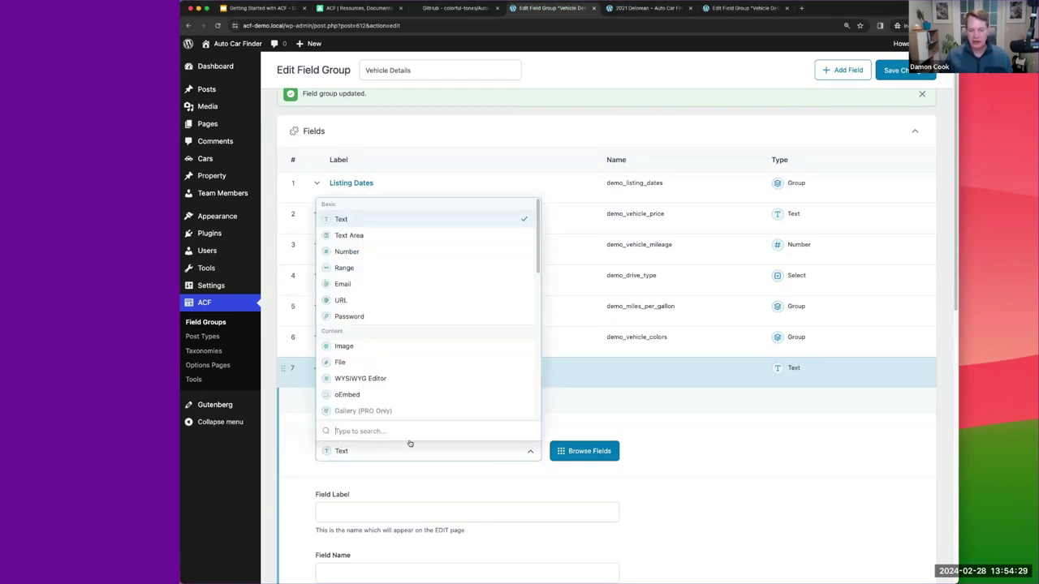
pyautogui.click(300, 431)
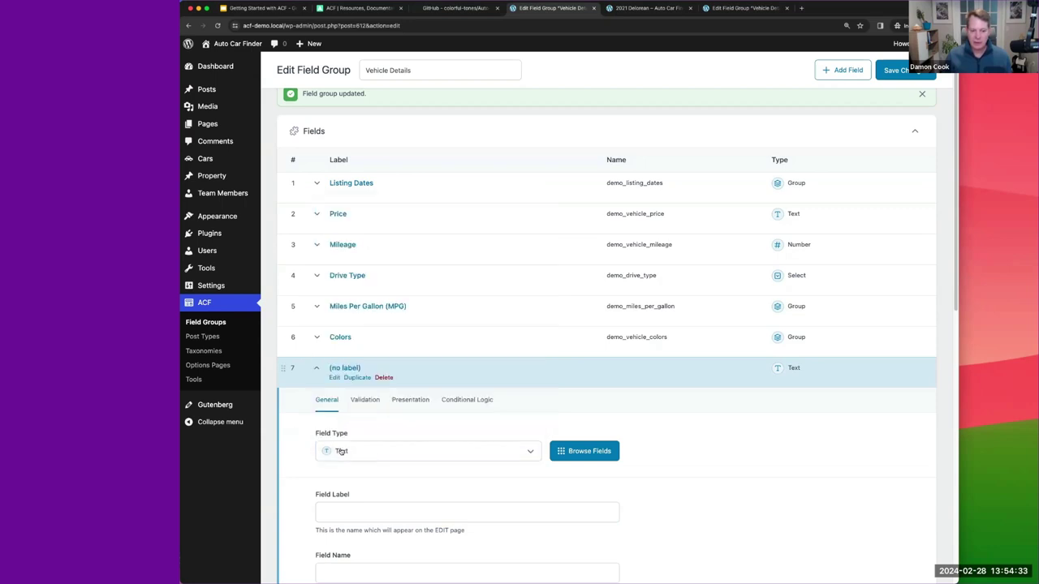
# Step: Save the field group and activate the Advanced Custom Fields PRO plugin
pyautogui.click(900, 70)
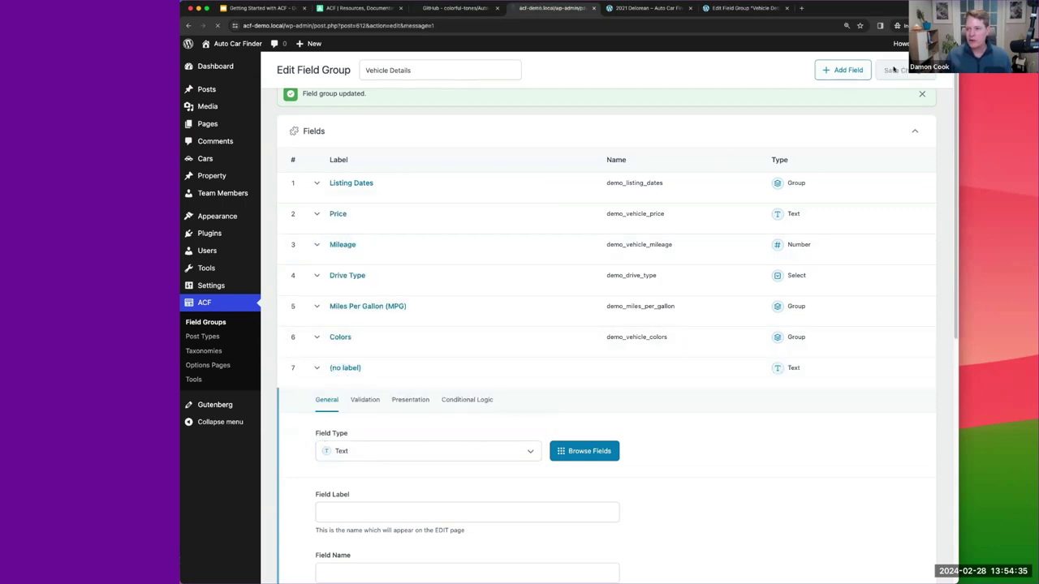
pyautogui.moveTo(207, 90)
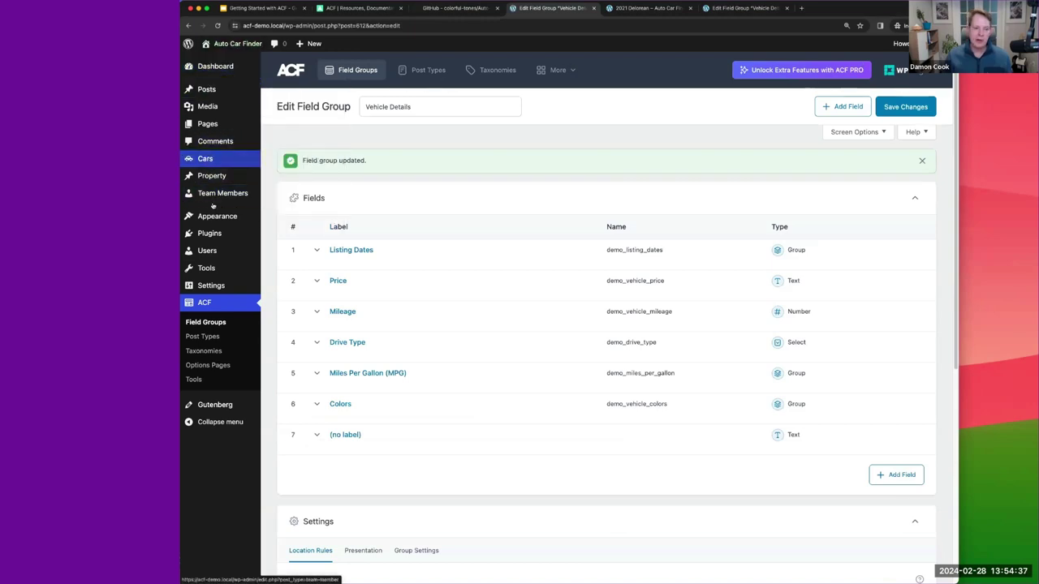
pyautogui.click(209, 234)
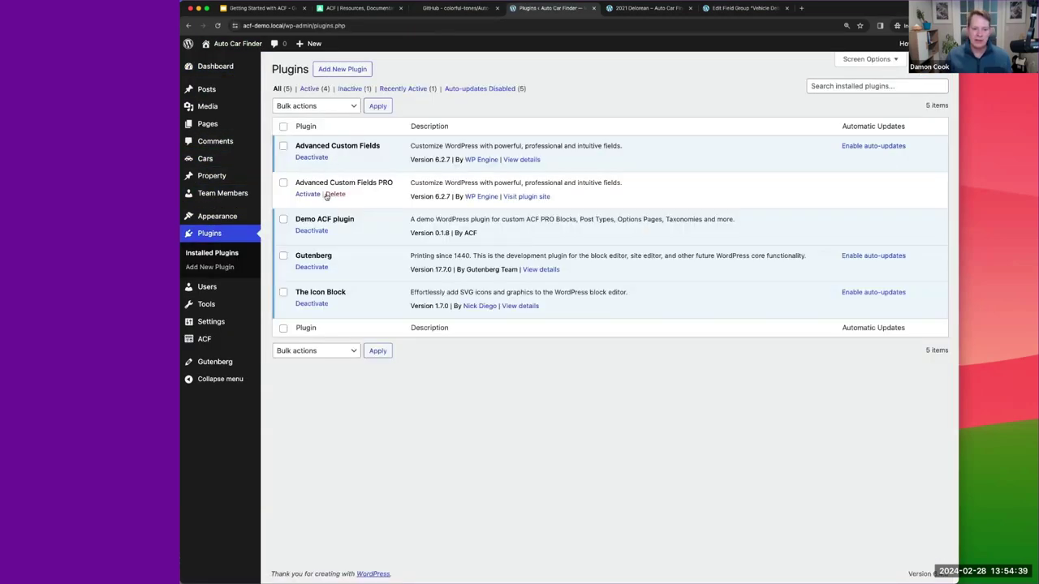
pyautogui.click(306, 195)
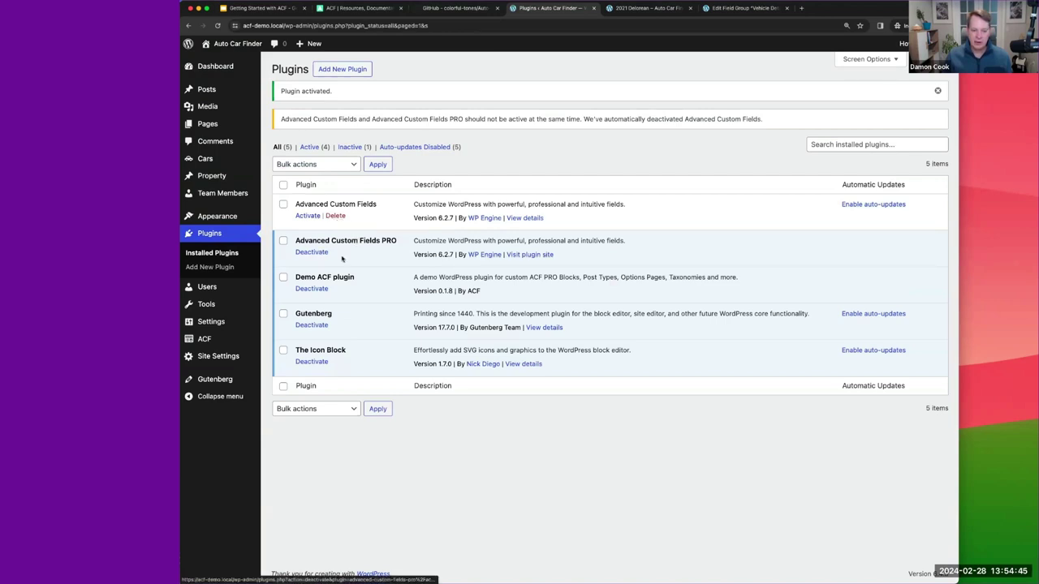
# Step: Reopen the Vehicle Details field group and set the unlabelled seventh field's type to Gallery
pyautogui.click(275, 341)
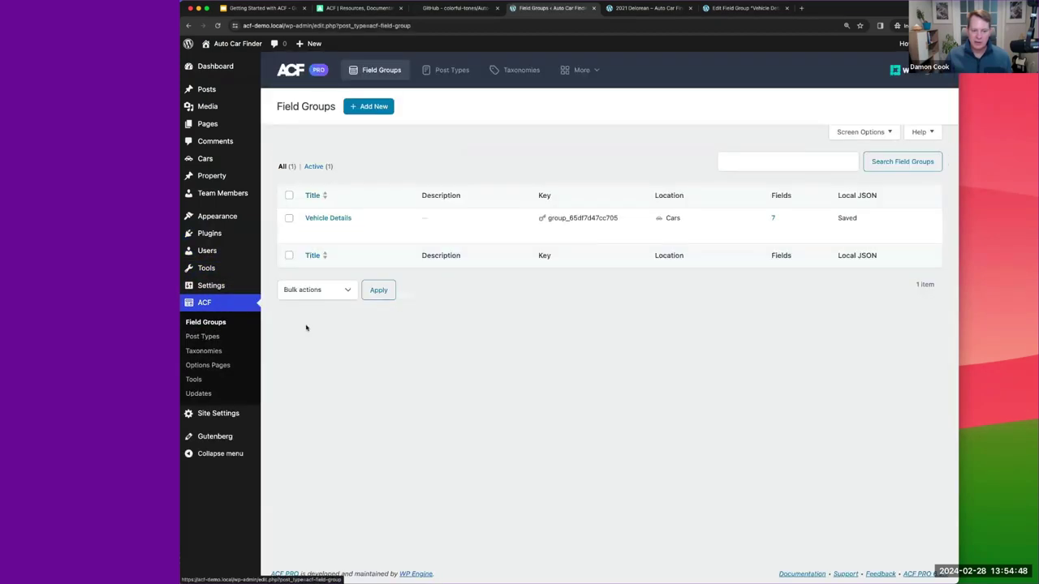
pyautogui.click(310, 228)
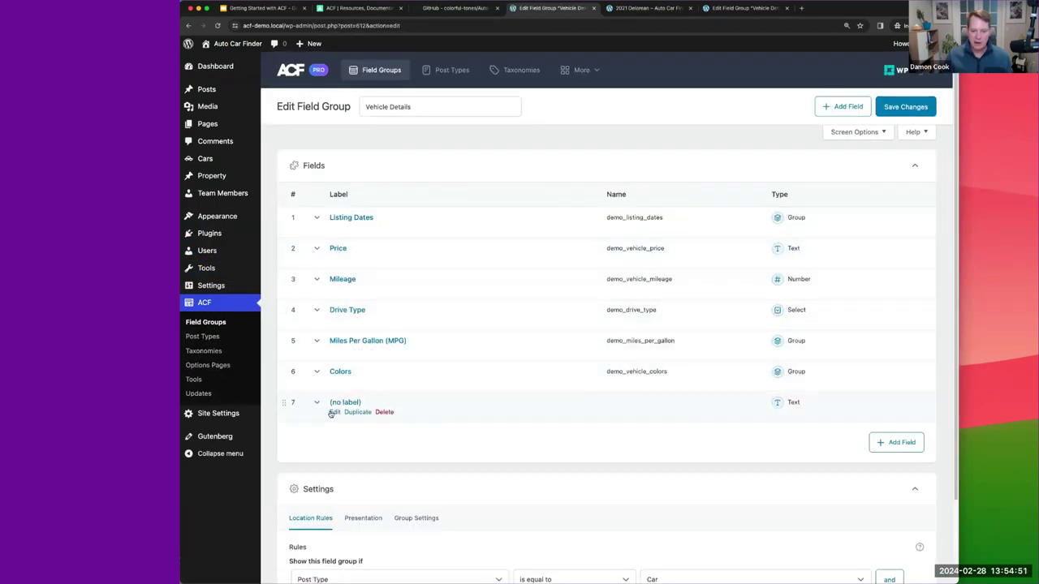
pyautogui.click(334, 412)
pyautogui.click(362, 480)
pyautogui.write('gal')
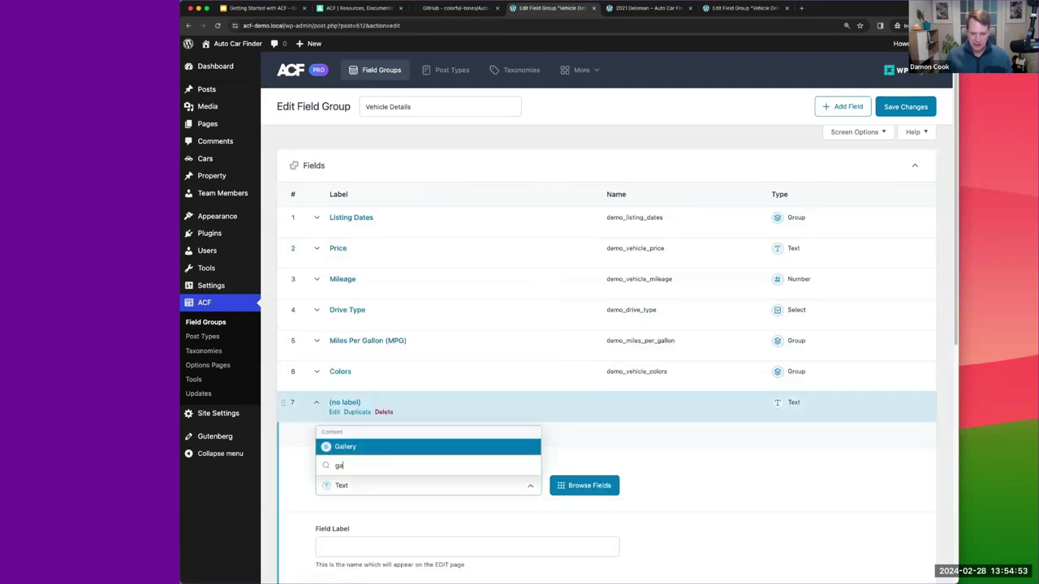
pyautogui.click(346, 447)
# Step: Label the gallery field Gallery and set its field name to demo_vehicle_gallery
pyautogui.scroll(-3, 342, 475)
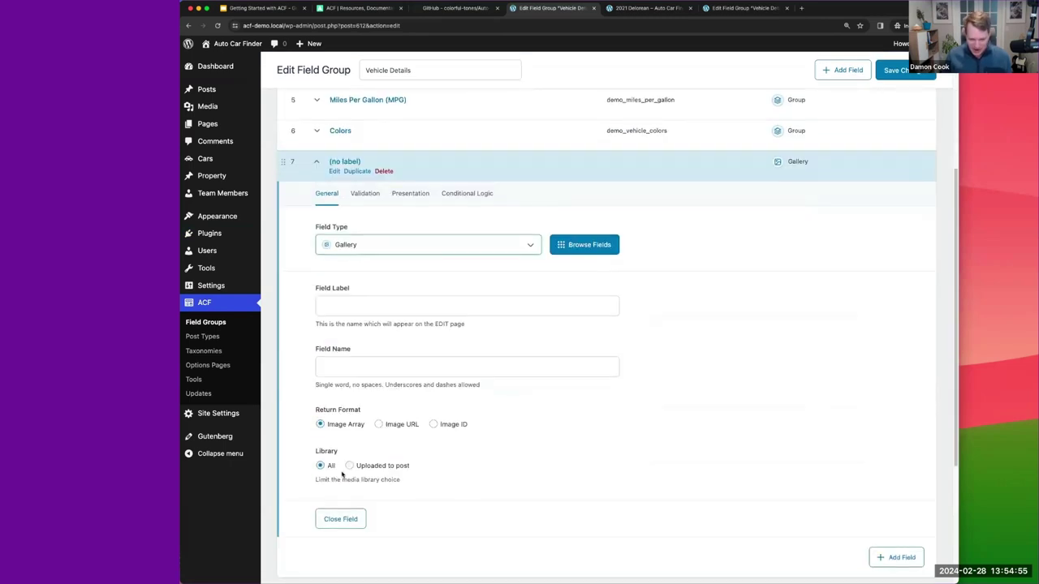
pyautogui.click(345, 312)
pyautogui.write('gallery')
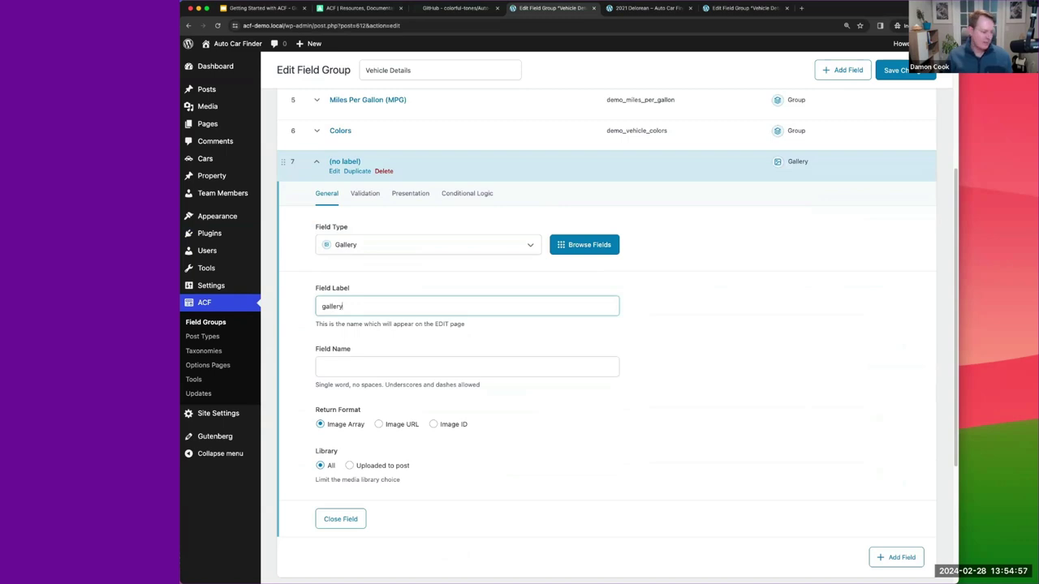
pyautogui.press('BackSpace')
pyautogui.press('BackSpace')
pyautogui.press('BackSpace')
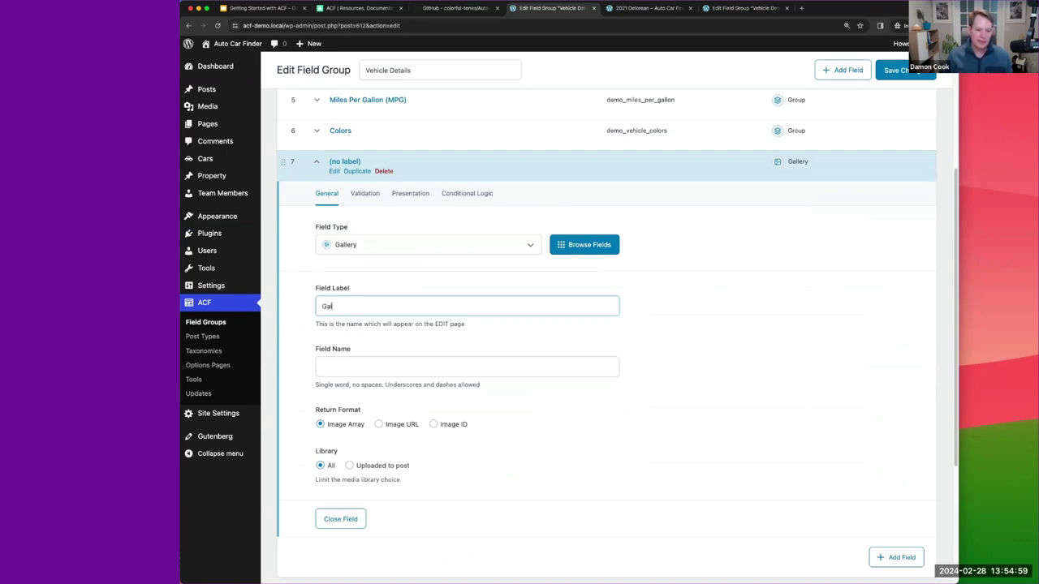
pyautogui.write('lery')
pyautogui.press('Tab')
pyautogui.press('Right')
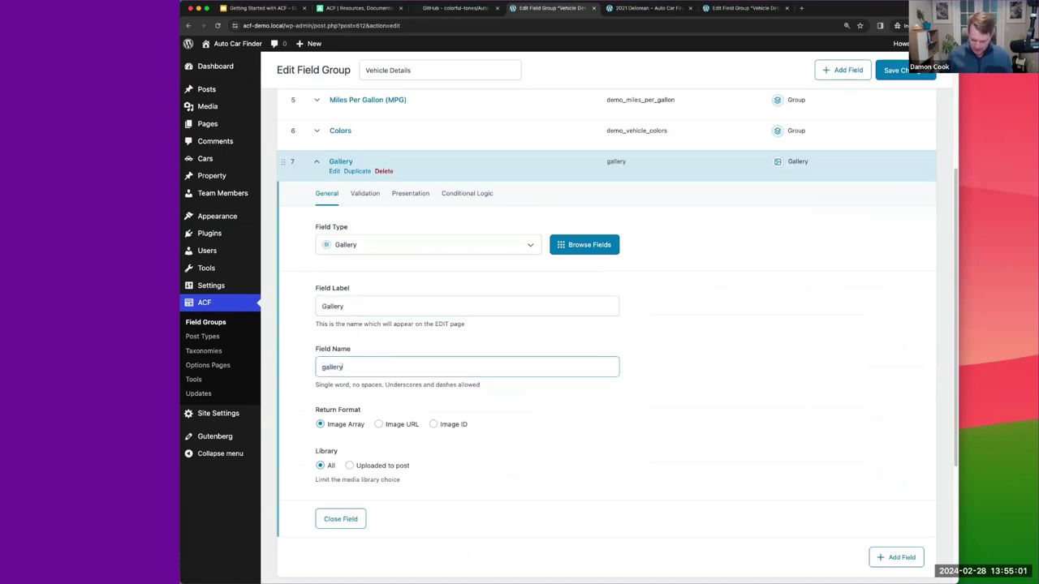
pyautogui.click(322, 367)
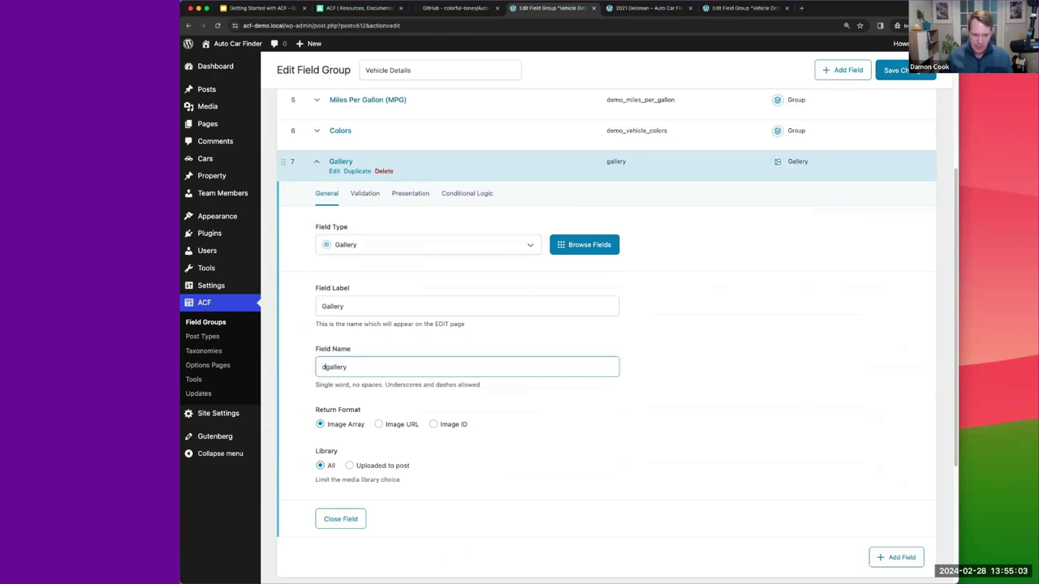
pyautogui.write('demo_')
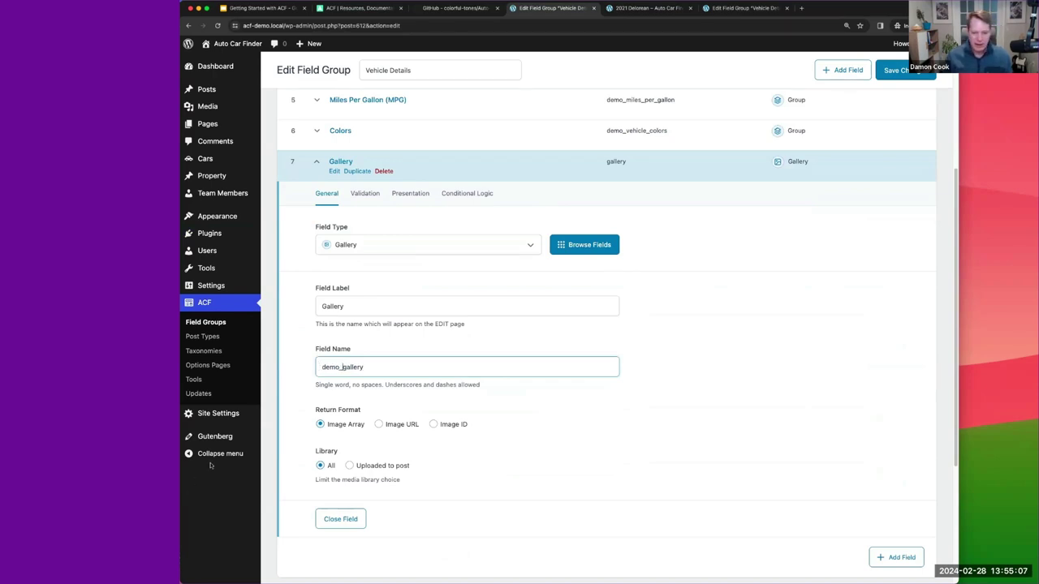
pyautogui.moveTo(212, 438)
pyautogui.write('vehicle_')
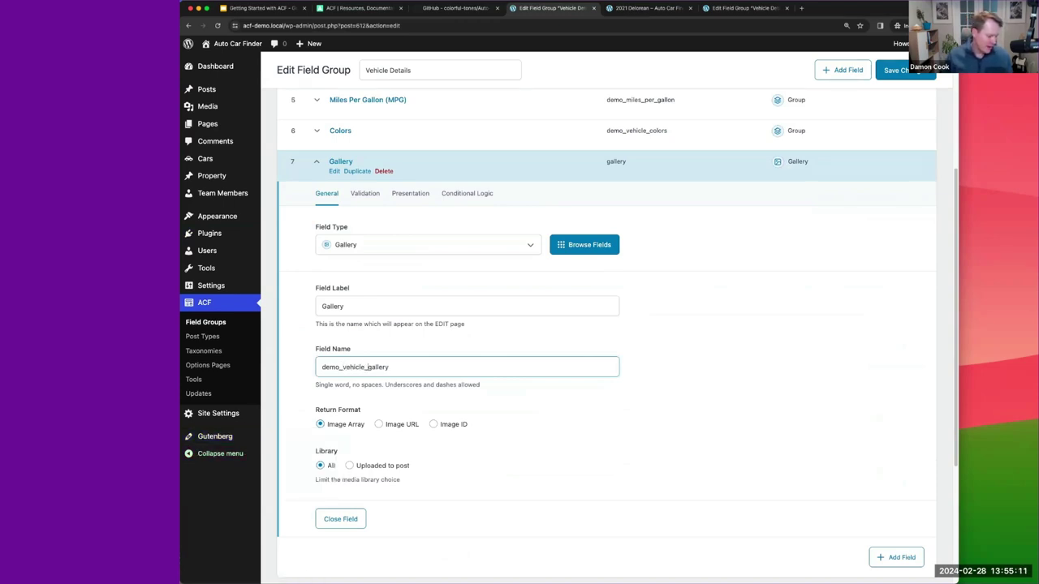
# Step: Limit the gallery field's library to images uploaded to the post, check its validation settings, and save the field group
pyautogui.click(349, 466)
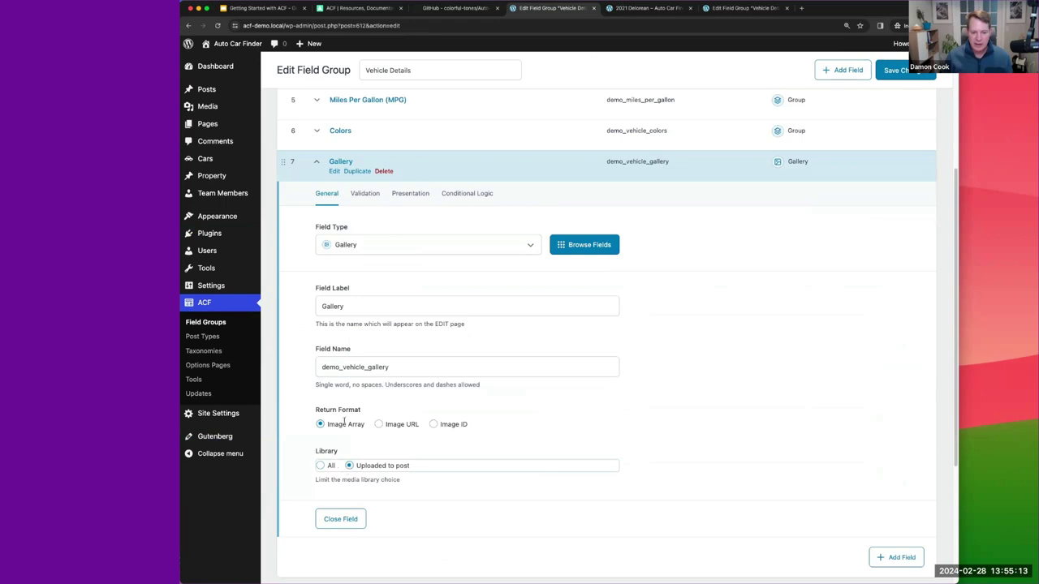
pyautogui.click(365, 194)
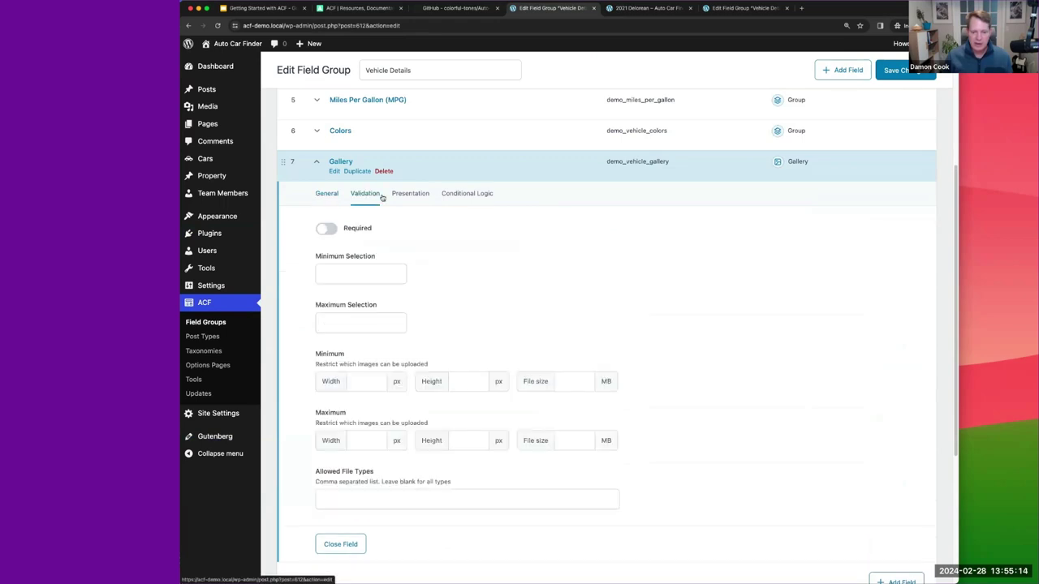
pyautogui.click(896, 70)
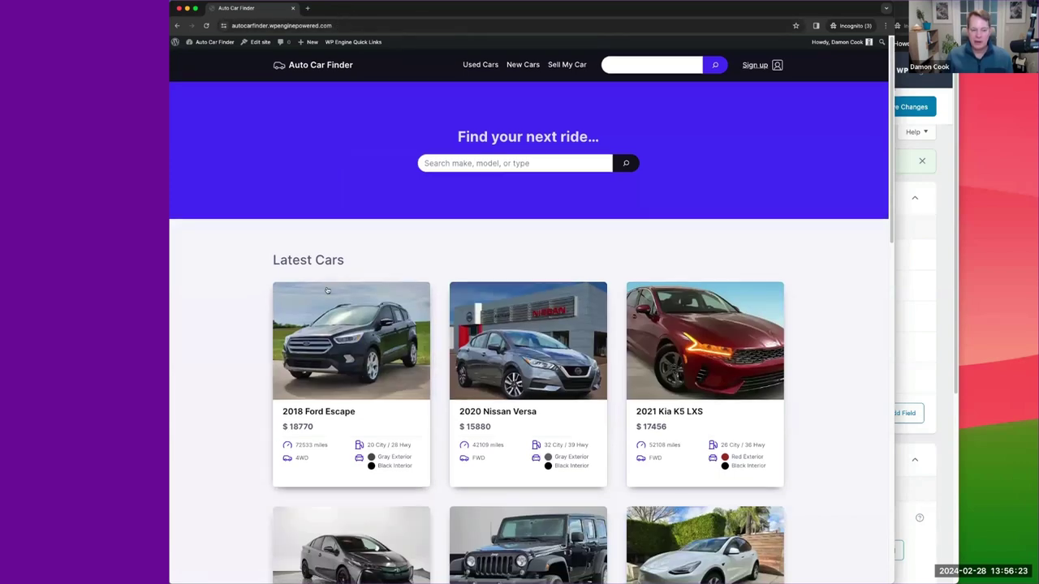
# Step: Open the 2018 Ford Escape listing, switch to editing that car, and expand its Vehicle Photos field group
pyautogui.scroll(-2, 327, 289)
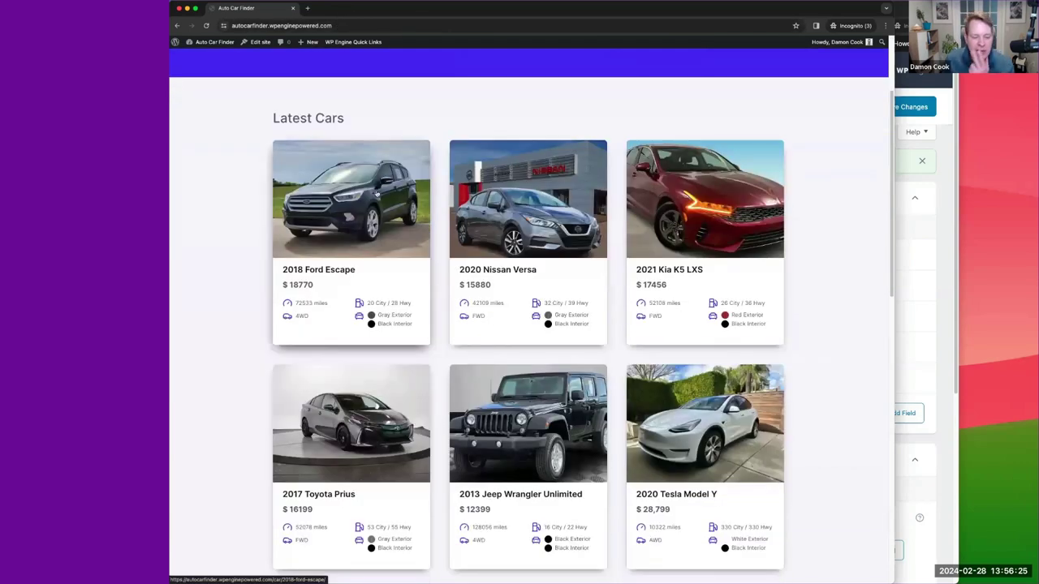
pyautogui.click(376, 193)
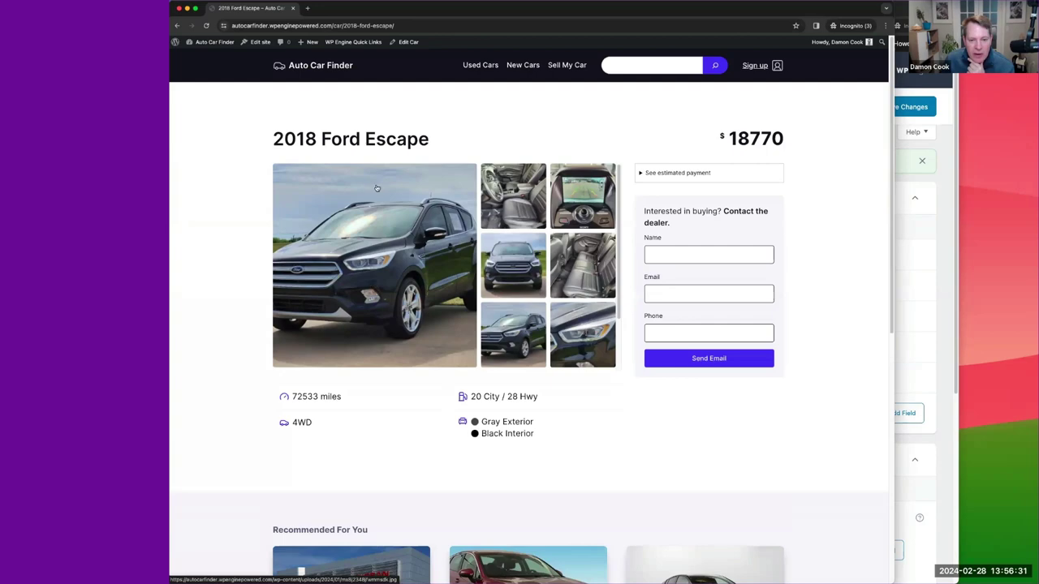
pyautogui.click(406, 42)
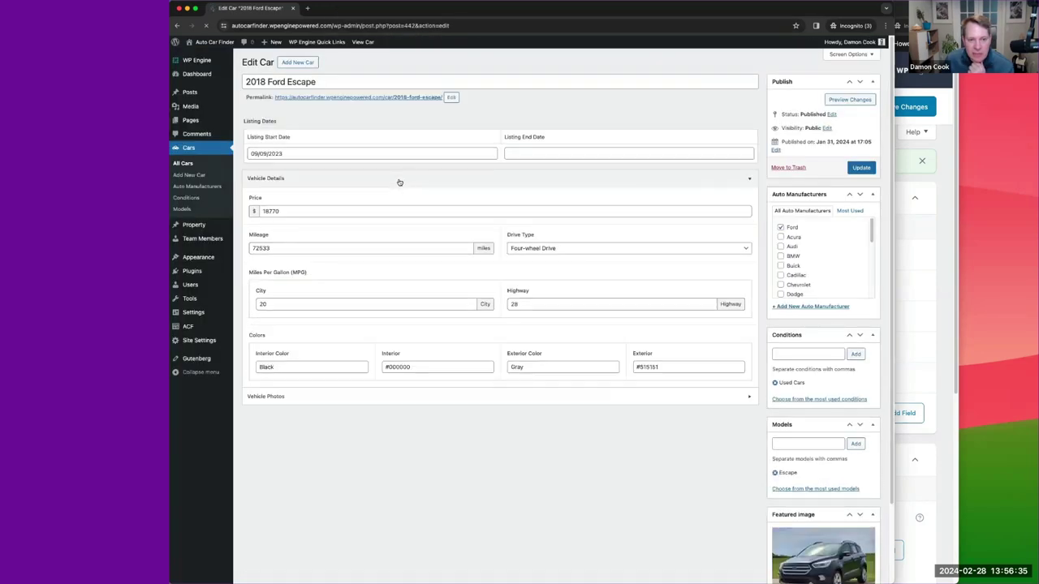
pyautogui.click(290, 403)
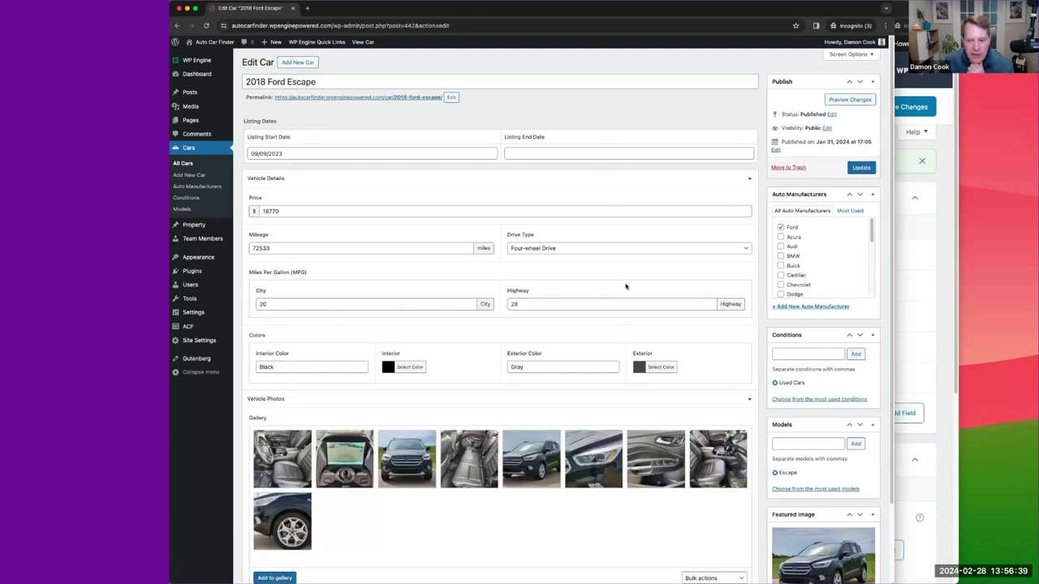
# Step: Open the Single: Car template in the site editor and select its Car Details block
pyautogui.moveTo(209, 257)
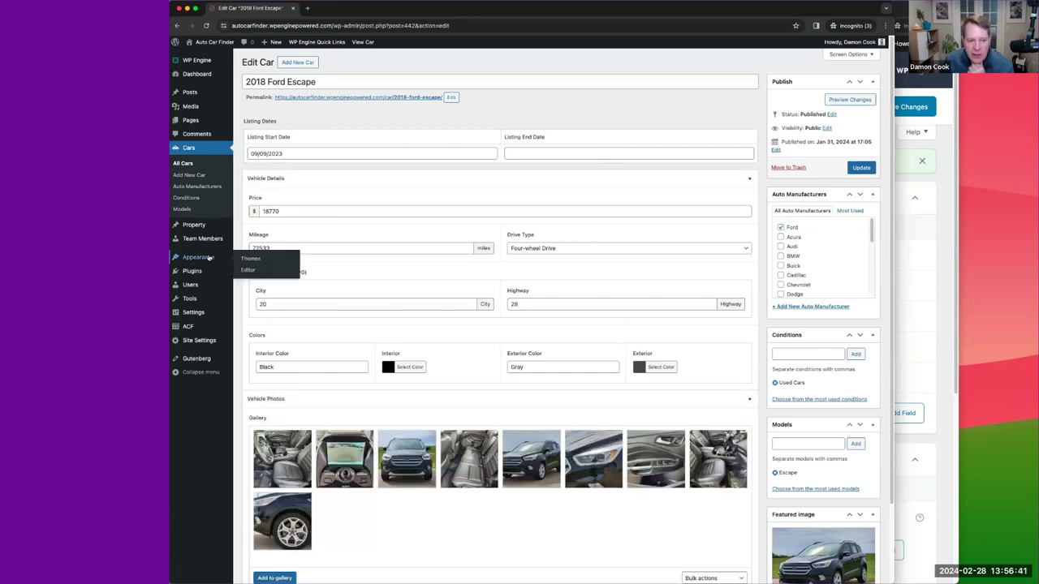
pyautogui.click(248, 271)
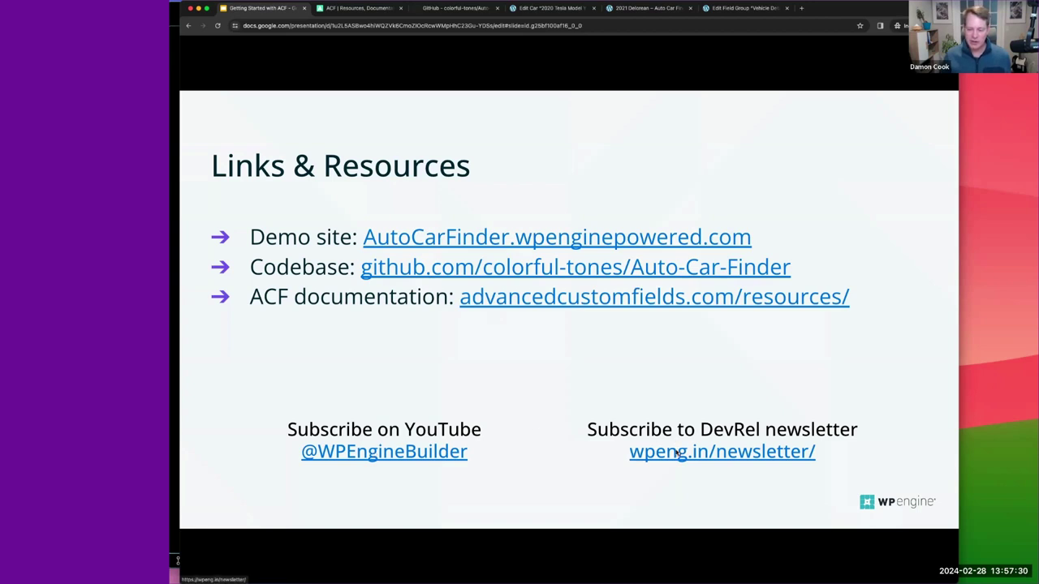
pyautogui.click(714, 8)
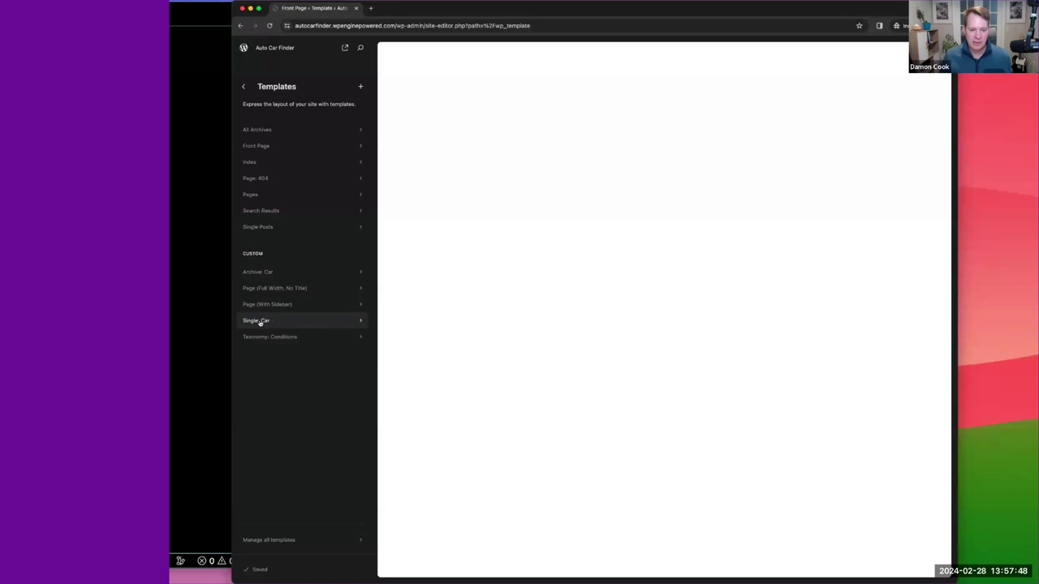
pyautogui.click(260, 322)
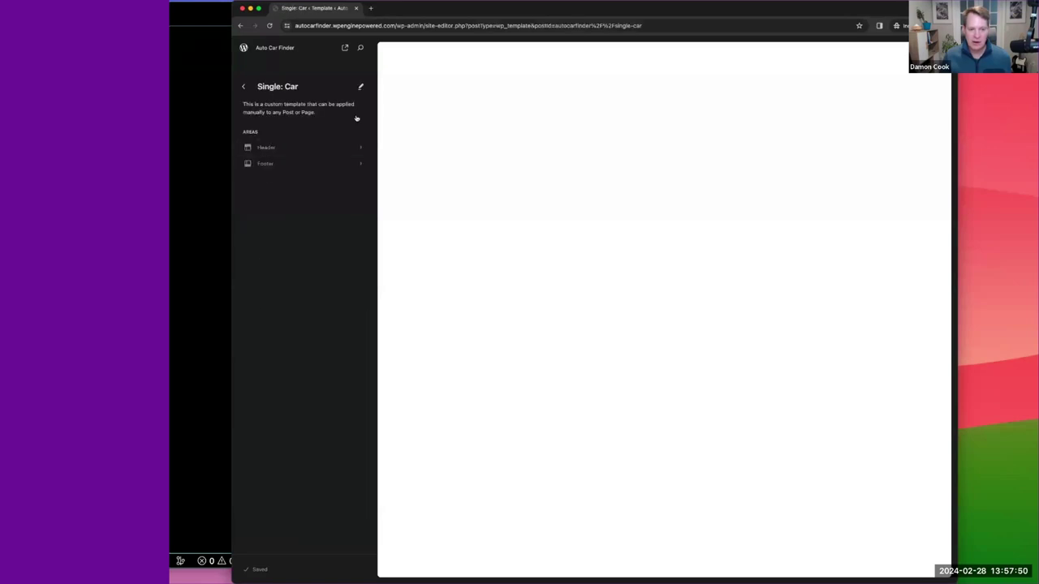
pyautogui.click(554, 139)
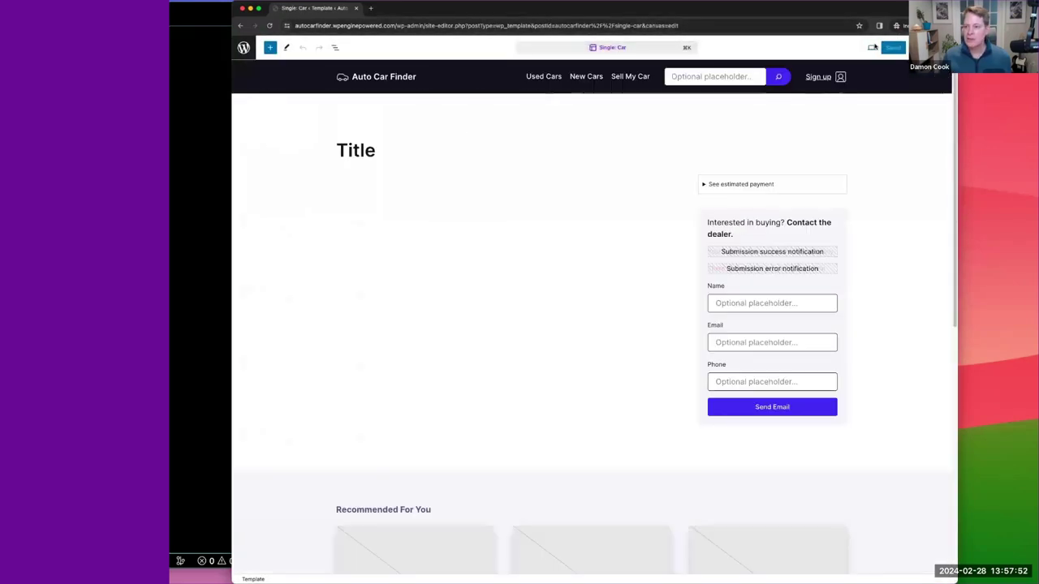
pyautogui.click(376, 286)
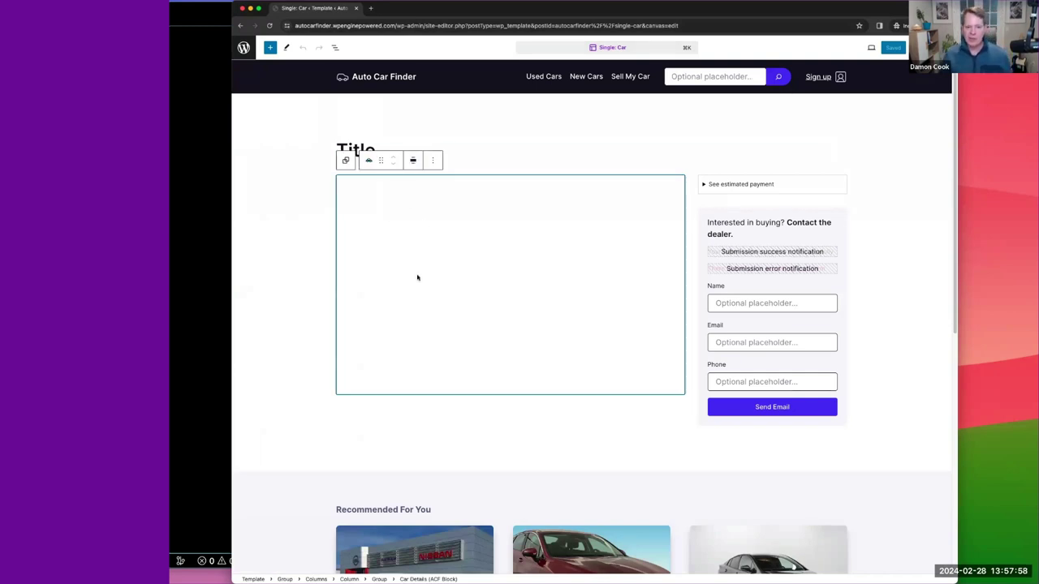
pyautogui.scroll(-1, 417, 277)
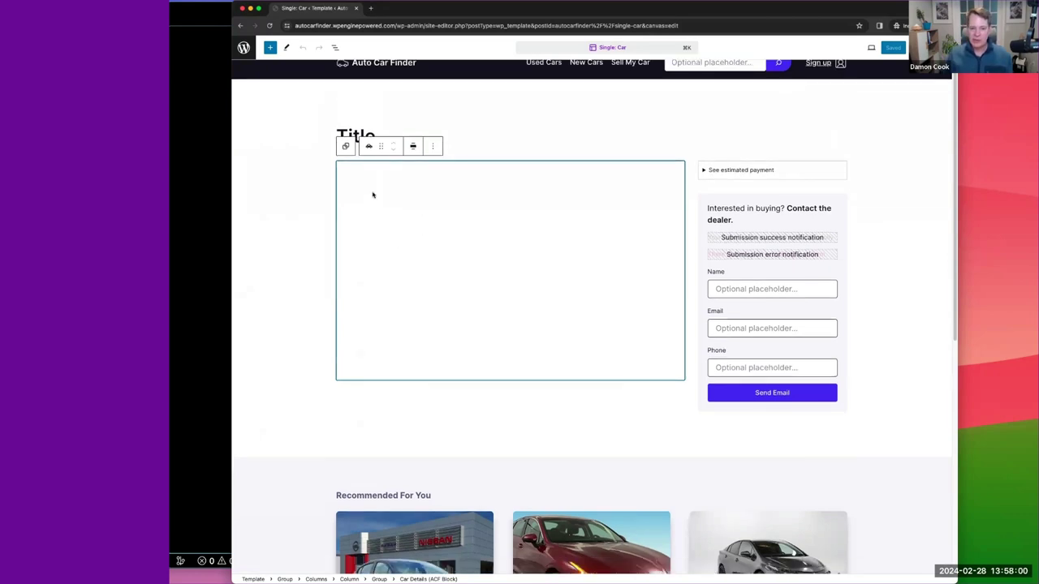
# Step: Switch to VS Code and inspect the contents of the car-details, car-price and phone-number folders in demo-acf-plugin's blocks folder, collapsing them again
pyautogui.press('super+Tab')
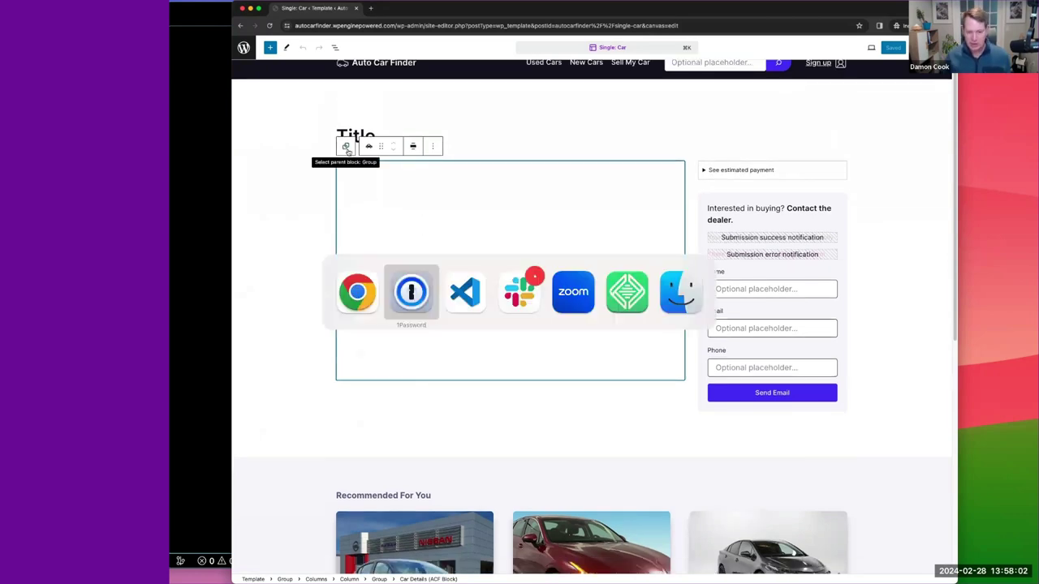
pyautogui.press('super+Tab')
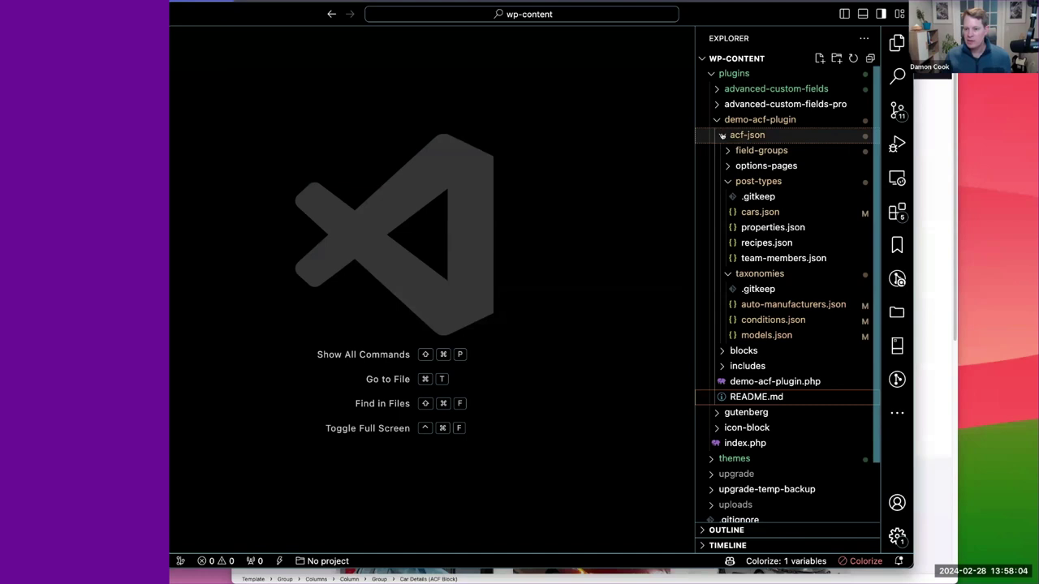
pyautogui.click(721, 135)
pyautogui.click(722, 151)
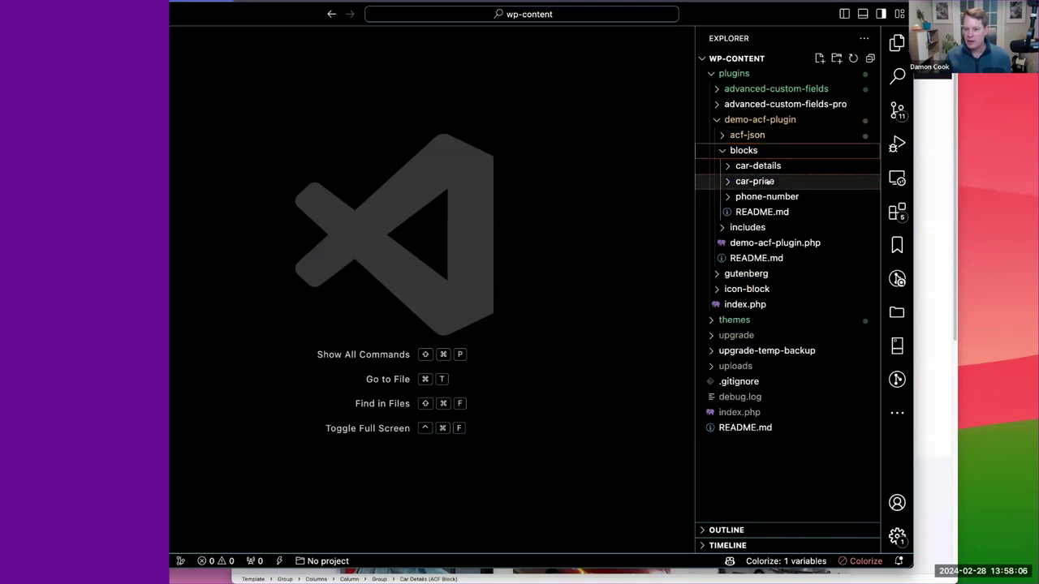
pyautogui.click(727, 197)
pyautogui.click(727, 181)
pyautogui.click(726, 165)
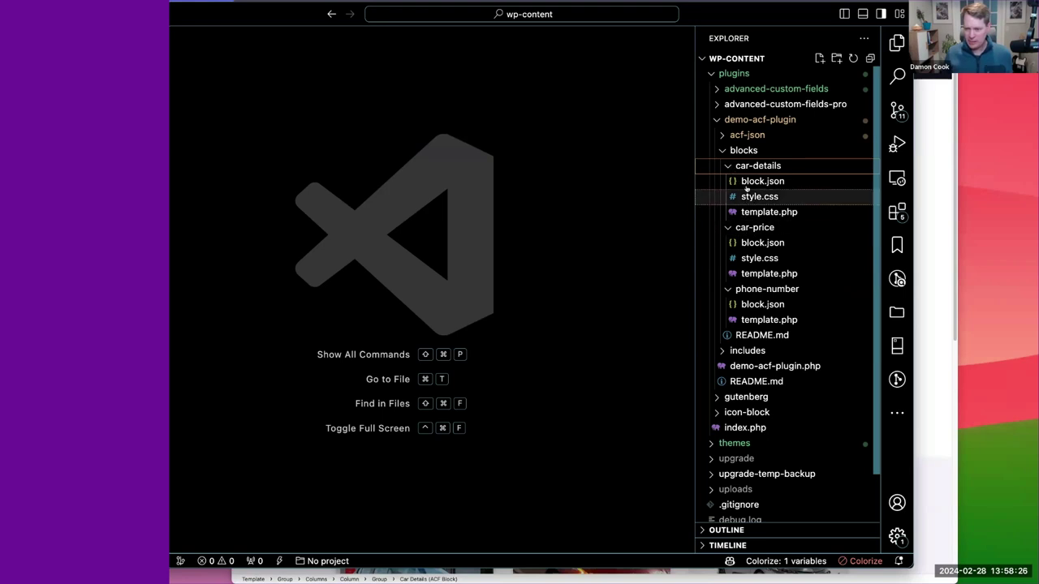
pyautogui.click(731, 166)
pyautogui.click(726, 182)
pyautogui.click(728, 197)
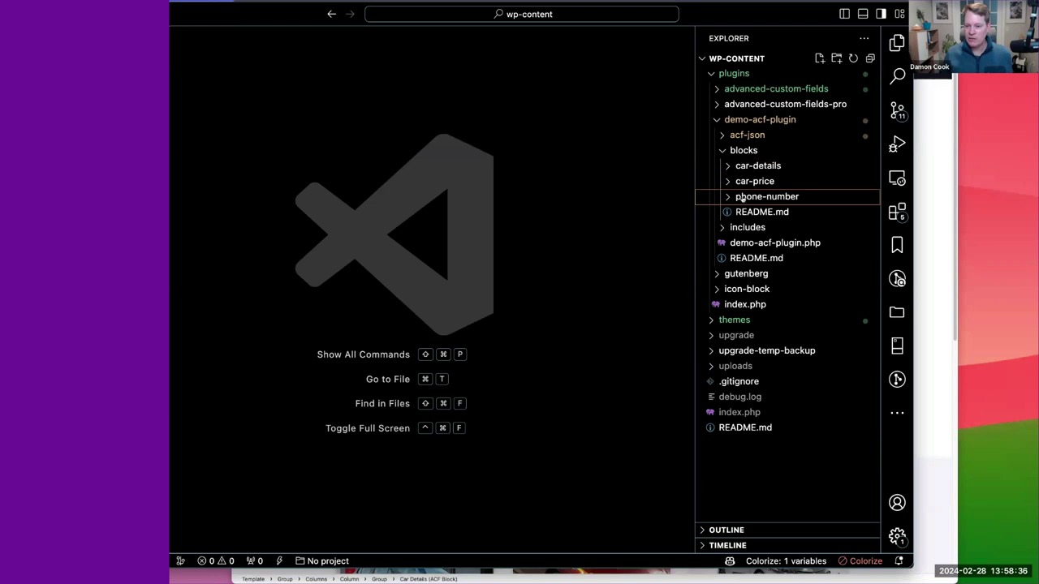
# Step: Return to the Single: Car template in the browser and locate the Car Details block within the first column of the block list
pyautogui.press('super+Tab')
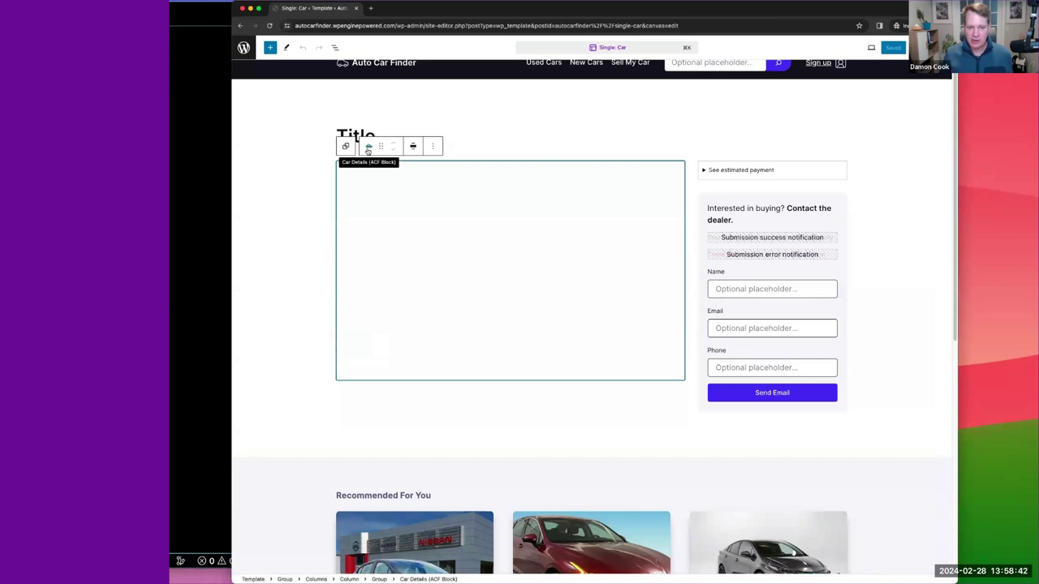
pyautogui.click(423, 387)
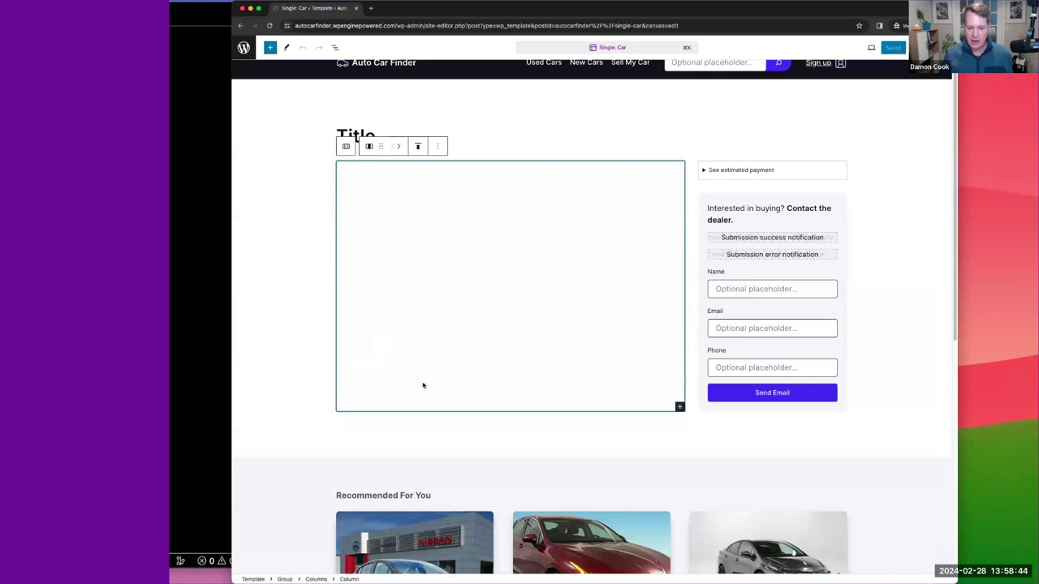
pyautogui.click(334, 48)
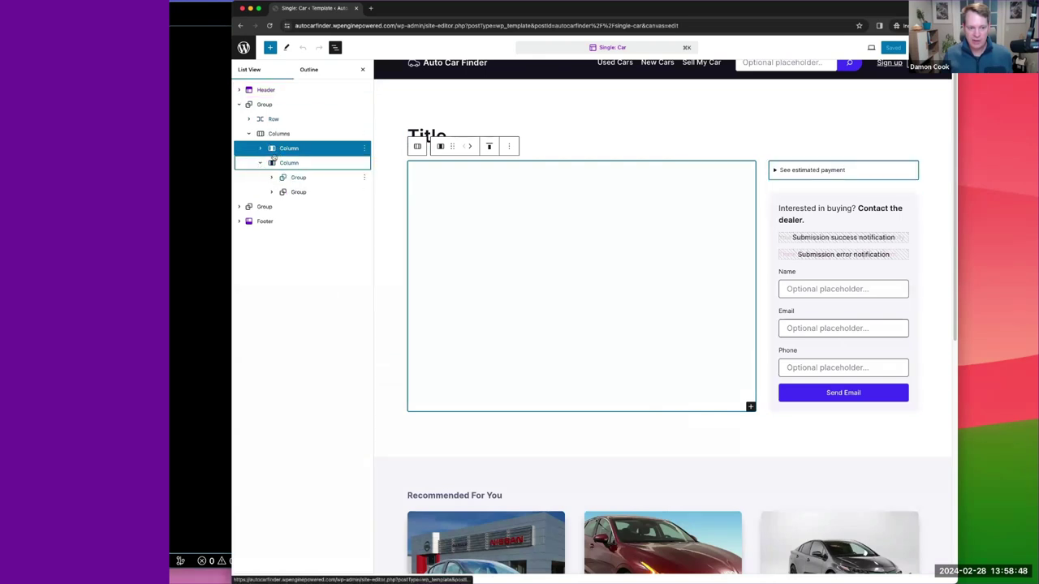
pyautogui.click(259, 149)
pyautogui.click(271, 164)
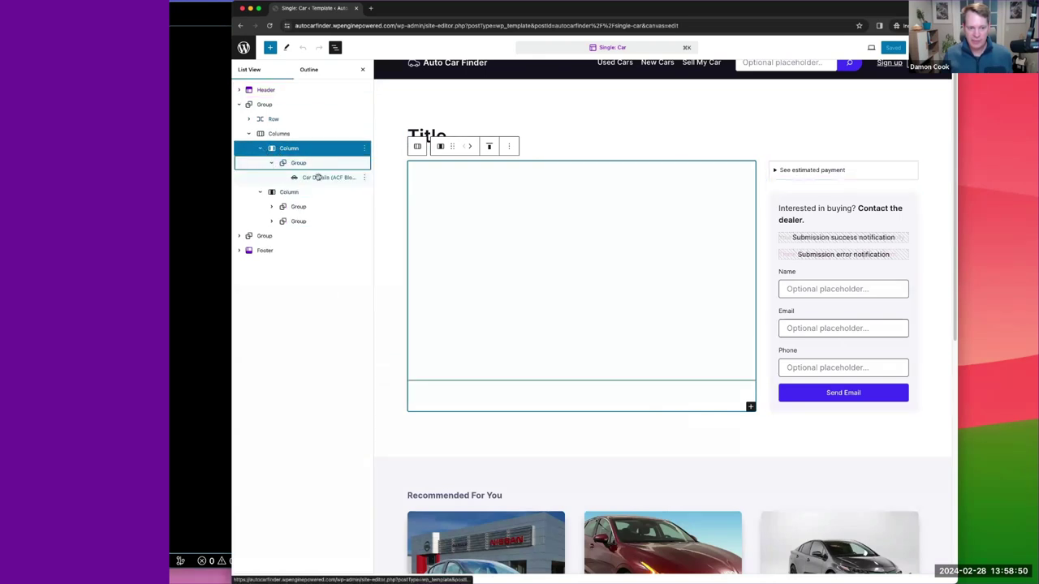
pyautogui.click(315, 177)
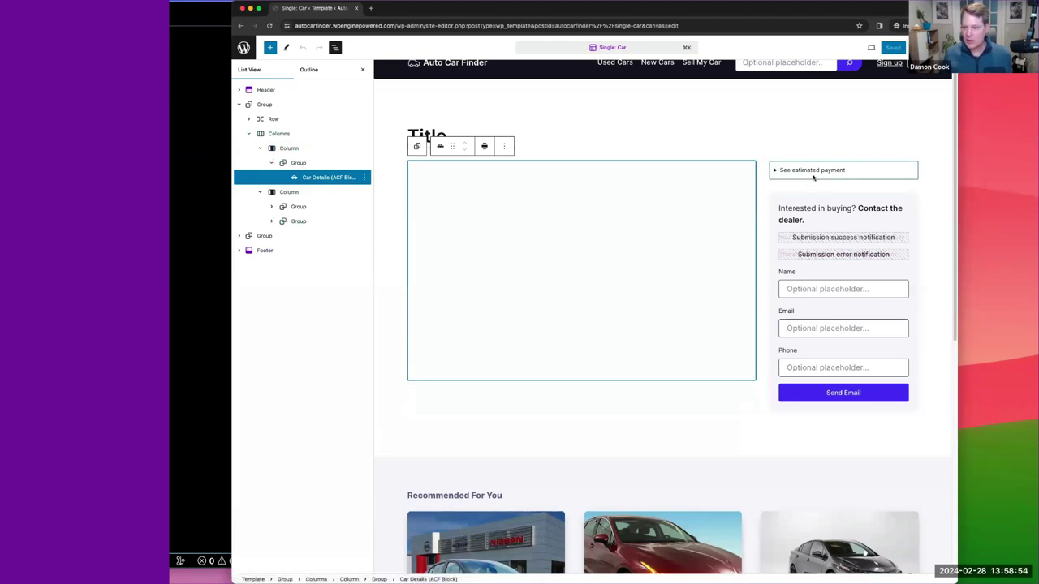
# Step: Examine the See estimated payment Details block, its nested paragraphs, the contact form group, and the rest of the Single: Car layout
pyautogui.click(784, 171)
pyautogui.click(787, 195)
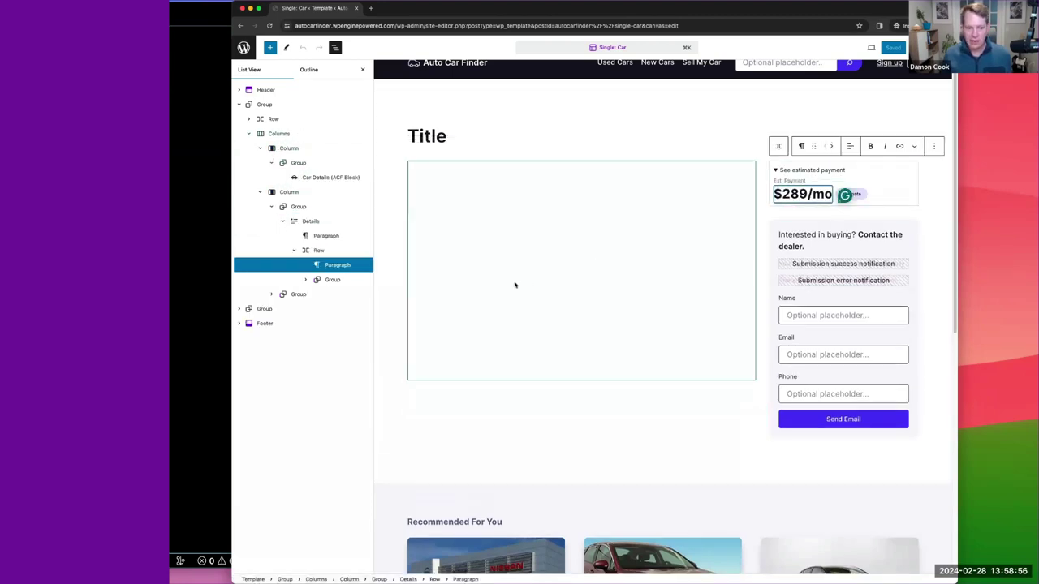
pyautogui.click(307, 224)
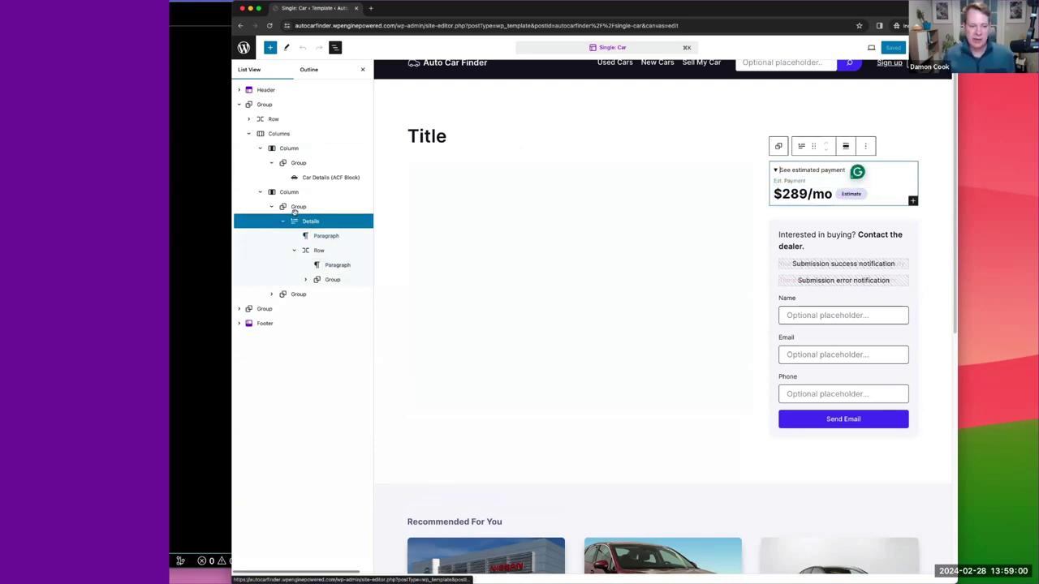
pyautogui.click(305, 279)
pyautogui.click(339, 296)
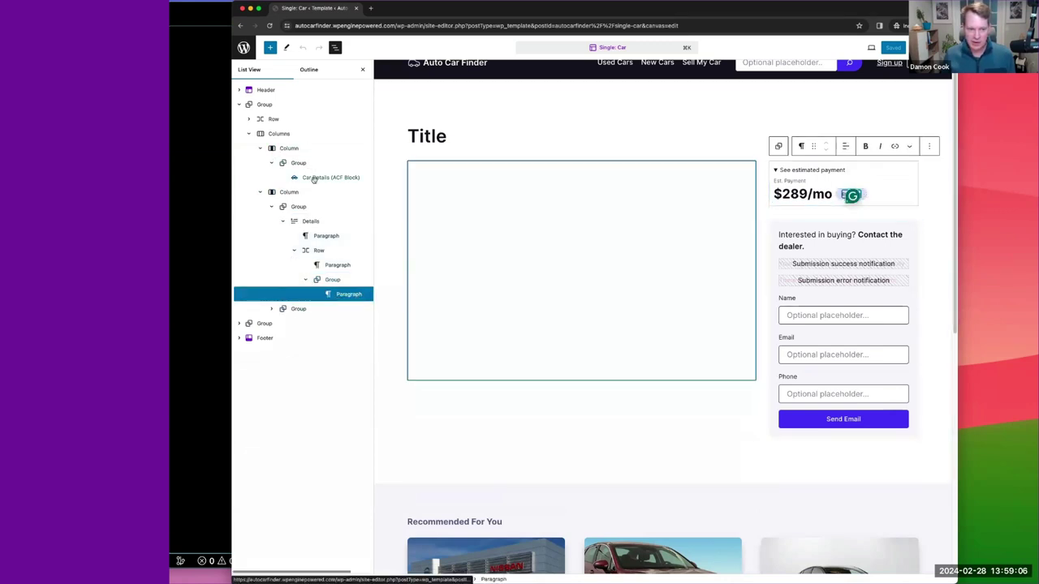
pyautogui.click(275, 310)
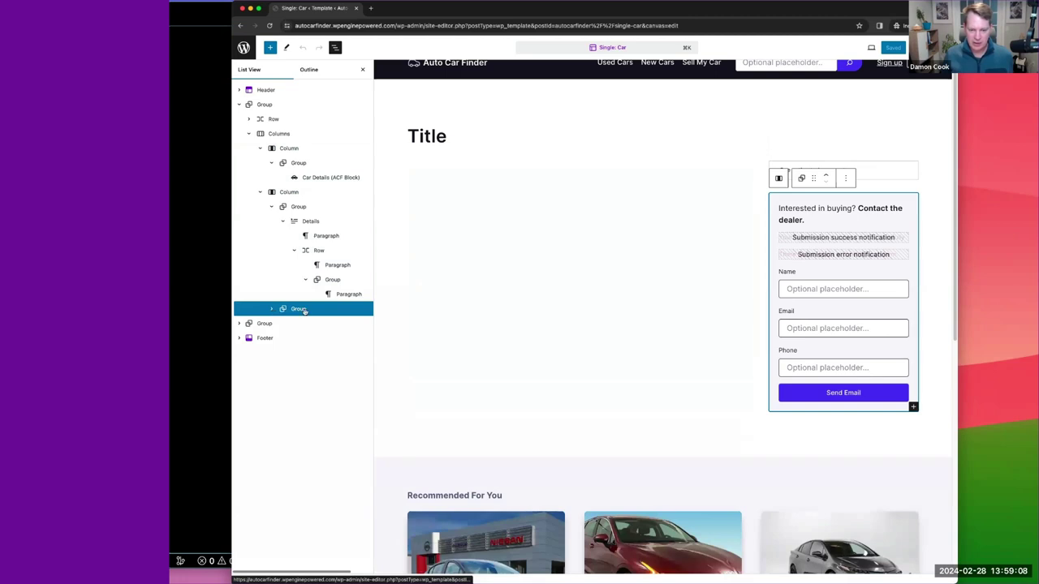
pyautogui.click(875, 166)
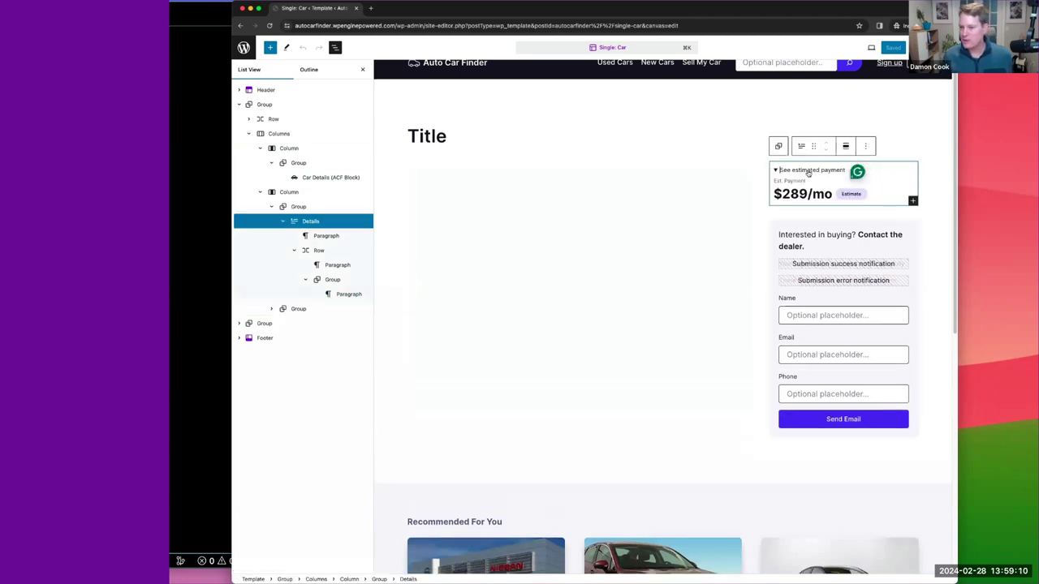
pyautogui.click(801, 195)
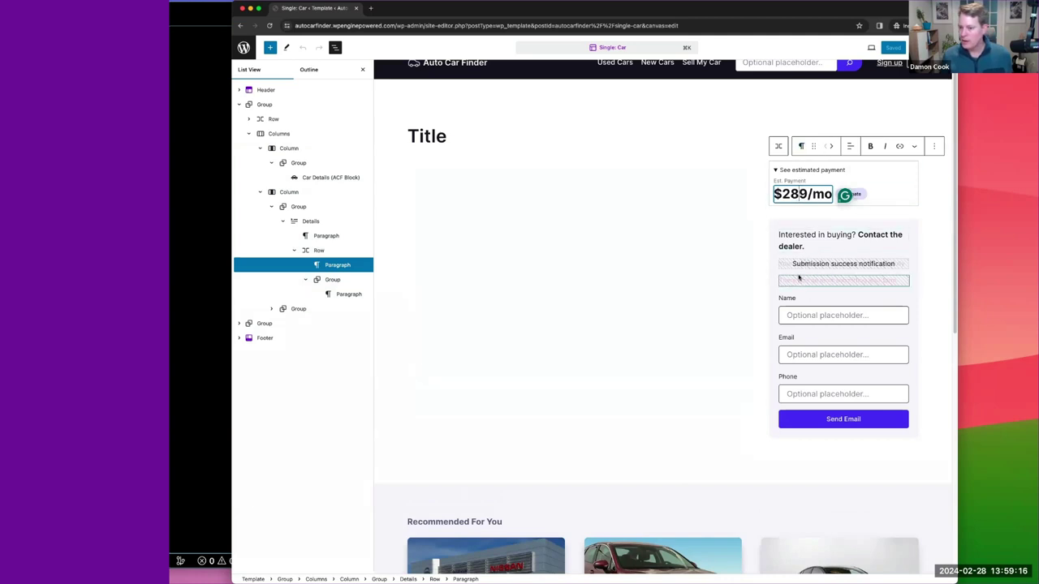
pyautogui.scroll(-5, 797, 276)
pyautogui.scroll(7, 730, 341)
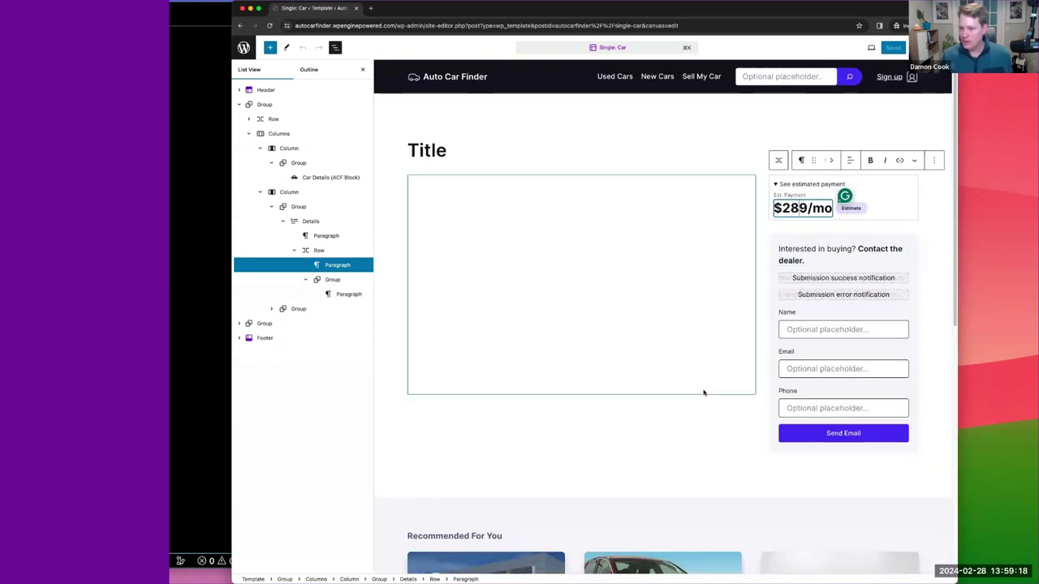
pyautogui.scroll(-2, 503, 341)
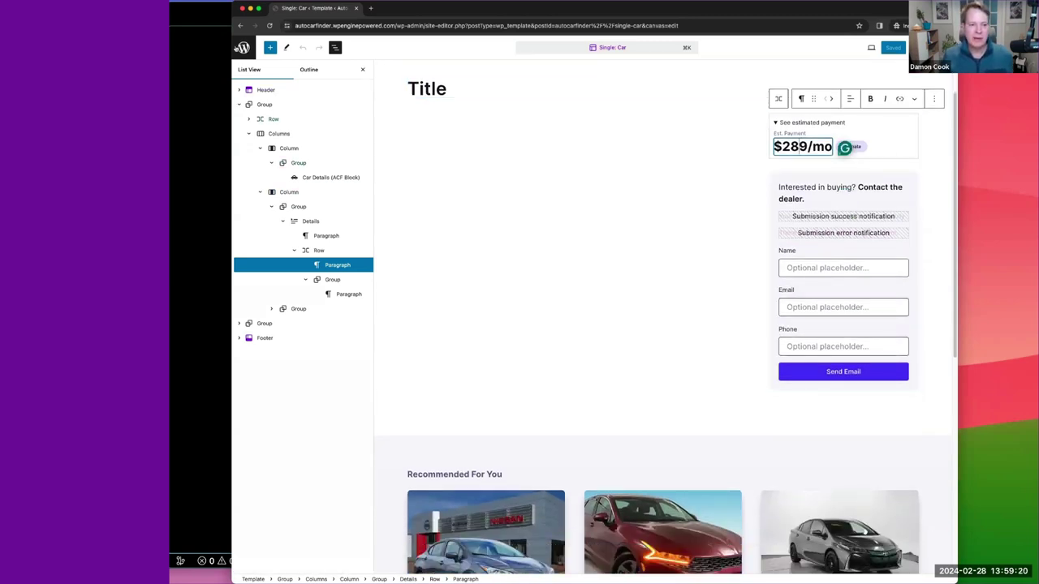
# Step: Open the Archive: Car template for editing, show its block list, and select the first car card's featured image
pyautogui.click(243, 47)
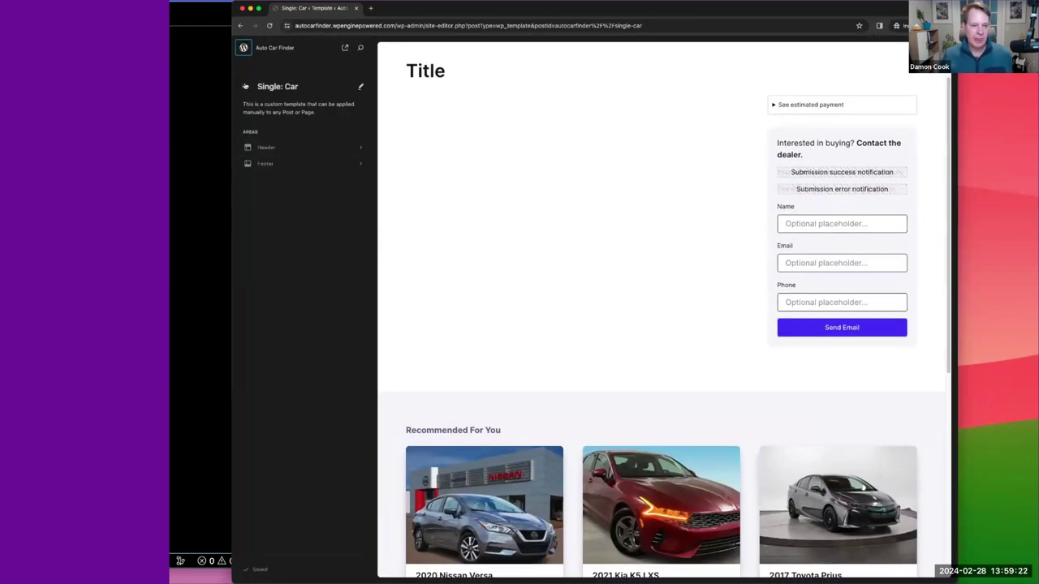
pyautogui.click(244, 86)
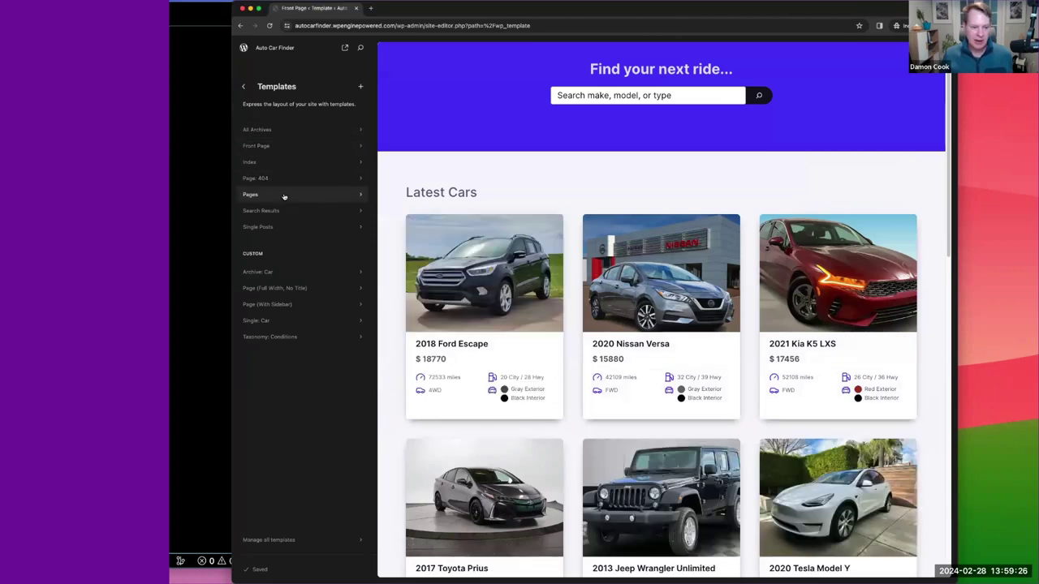
pyautogui.click(268, 275)
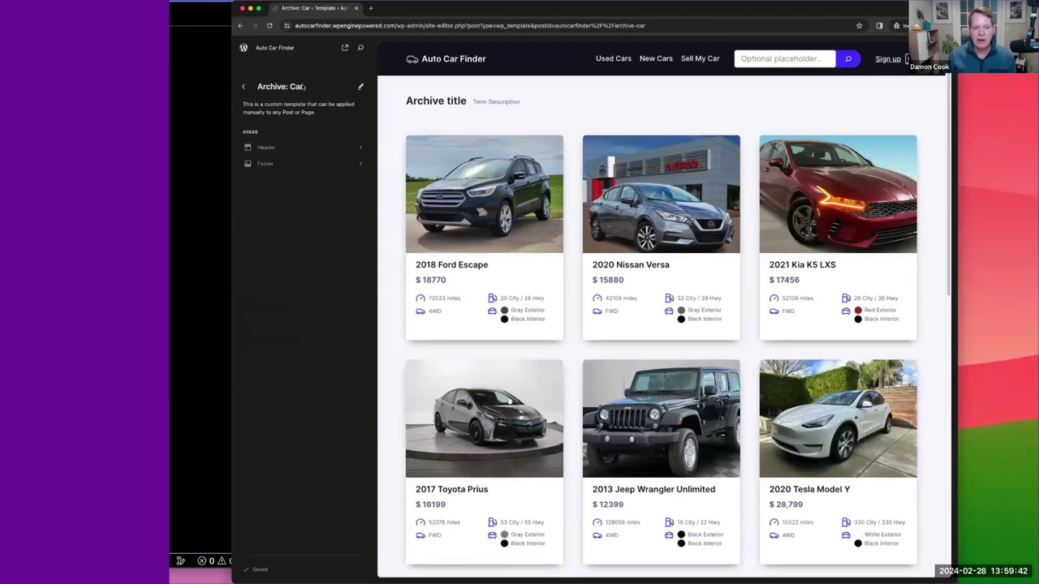
pyautogui.click(386, 92)
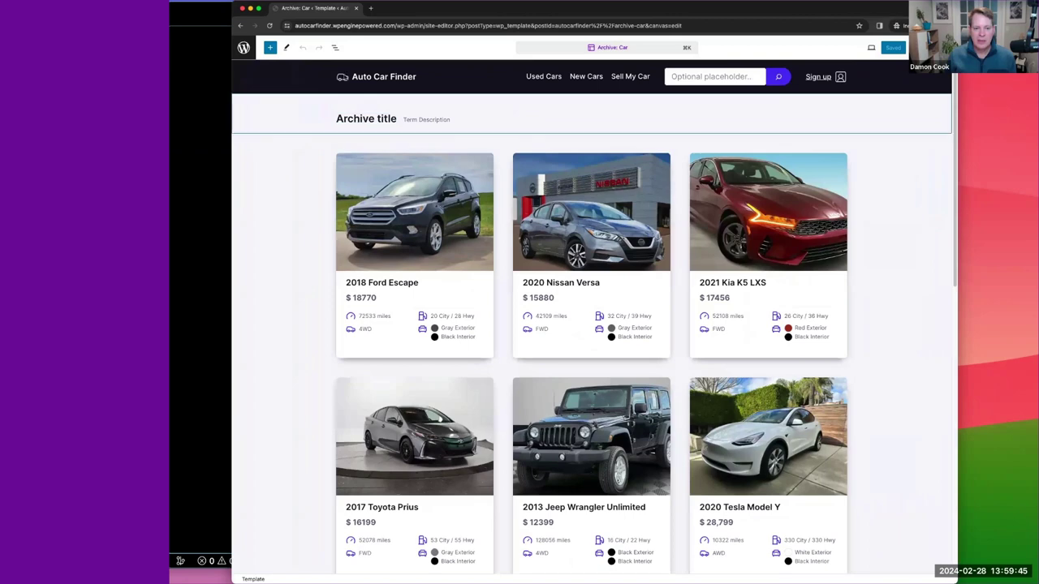
pyautogui.click(334, 47)
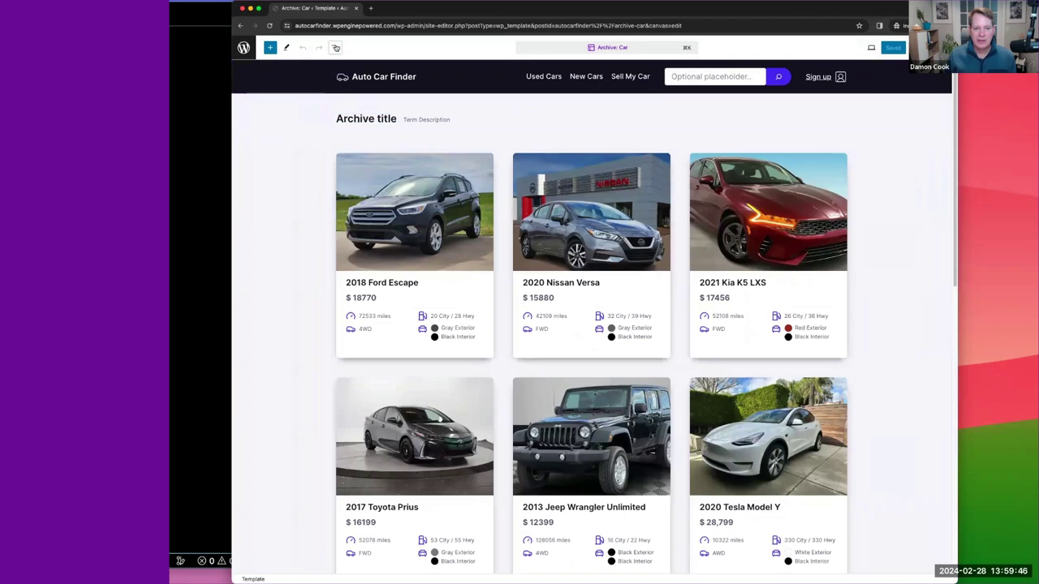
pyautogui.click(415, 195)
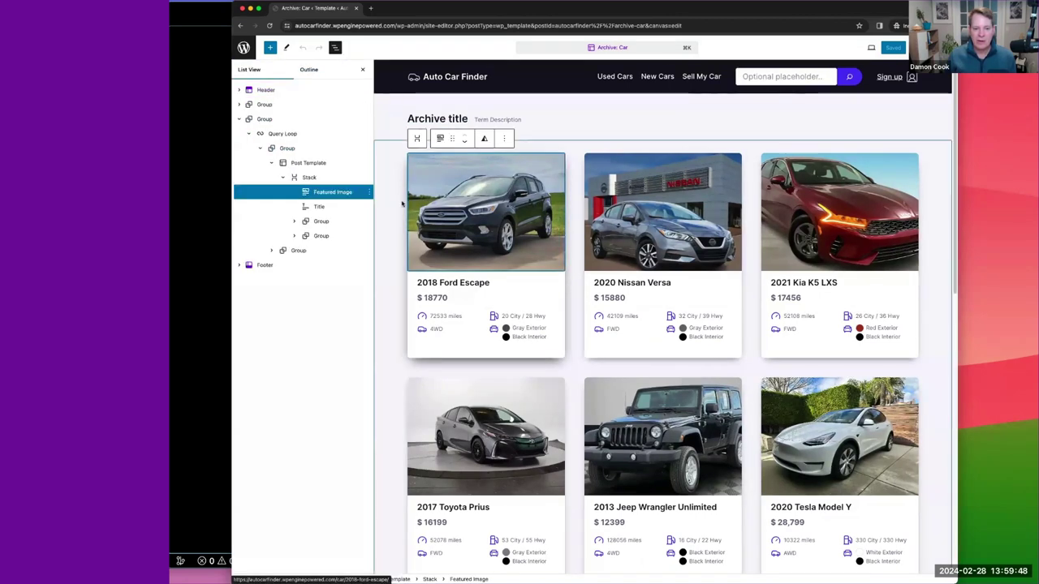
# Step: Inspect the Query Loop's nested Car Price and Car Details ACF blocks and its three-column Post Template in the Archive: Car template
pyautogui.click(279, 134)
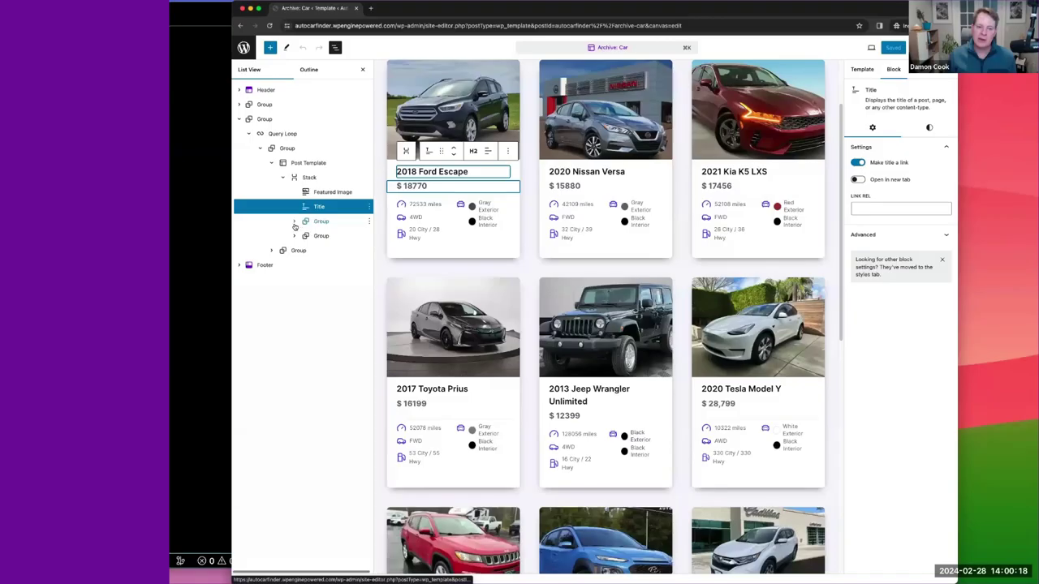
pyautogui.click(346, 236)
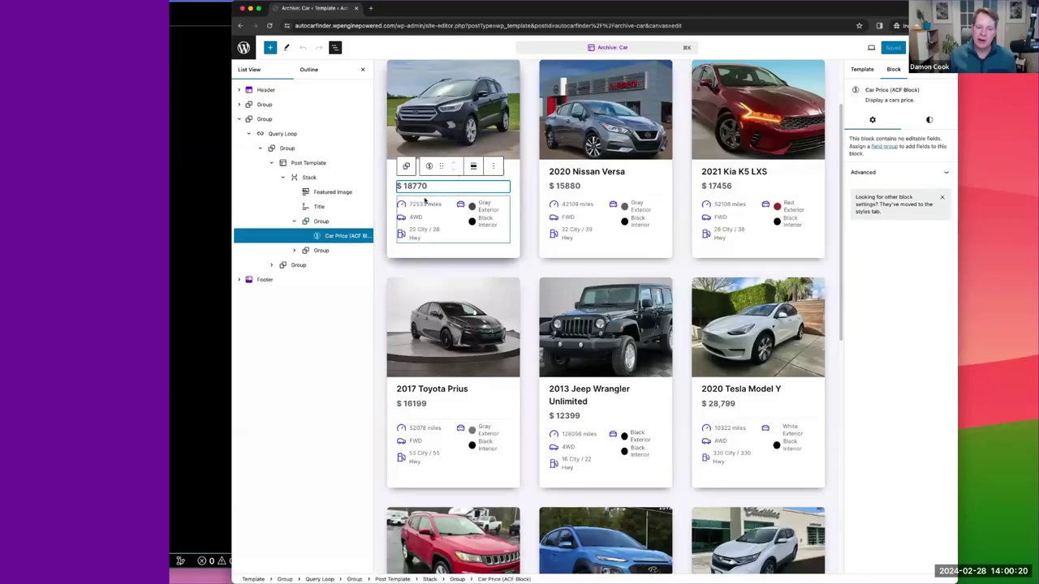
pyautogui.click(294, 251)
pyautogui.click(328, 265)
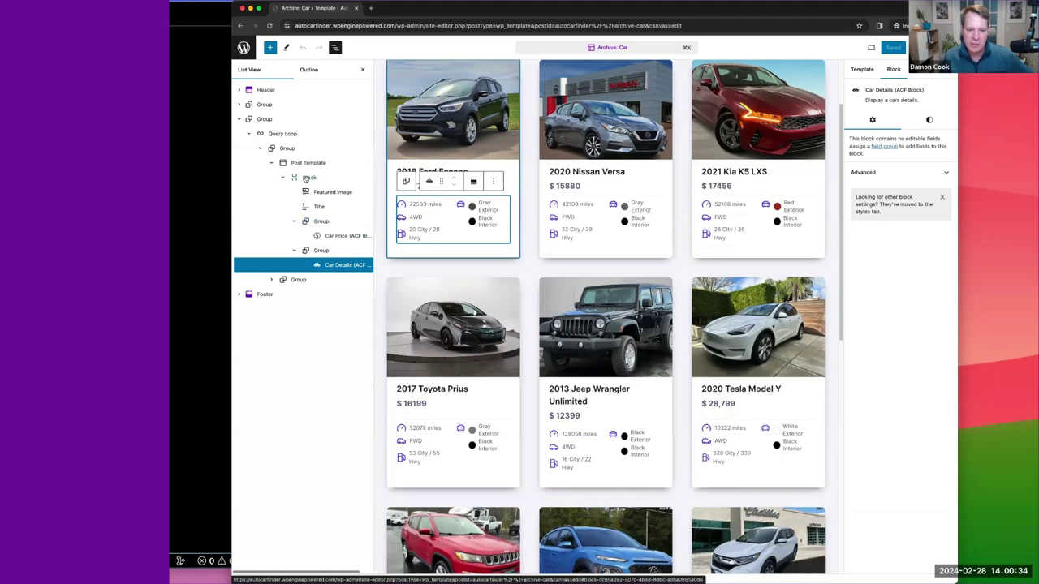
pyautogui.click(306, 163)
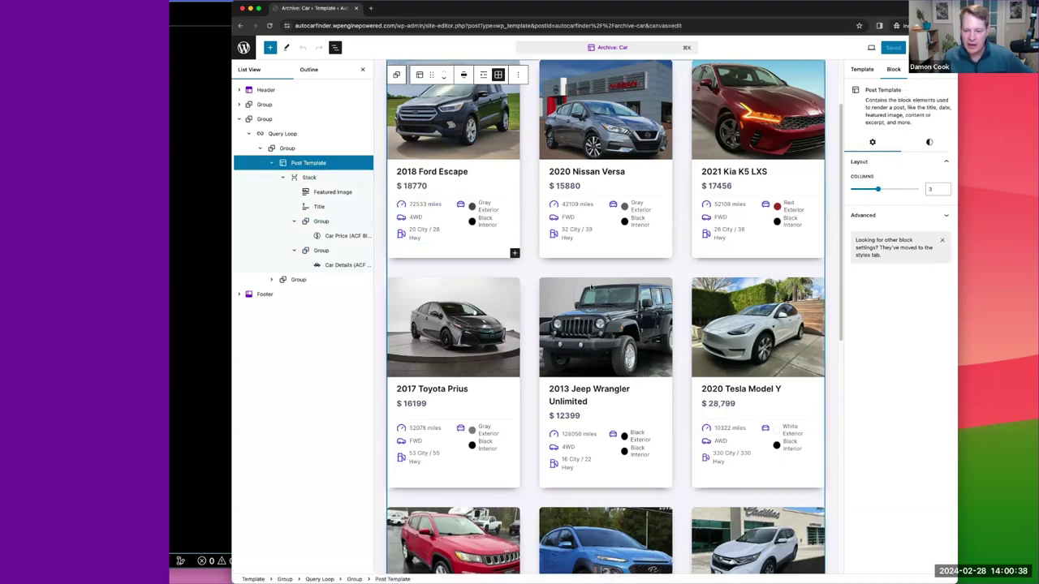
pyautogui.scroll(3, 591, 287)
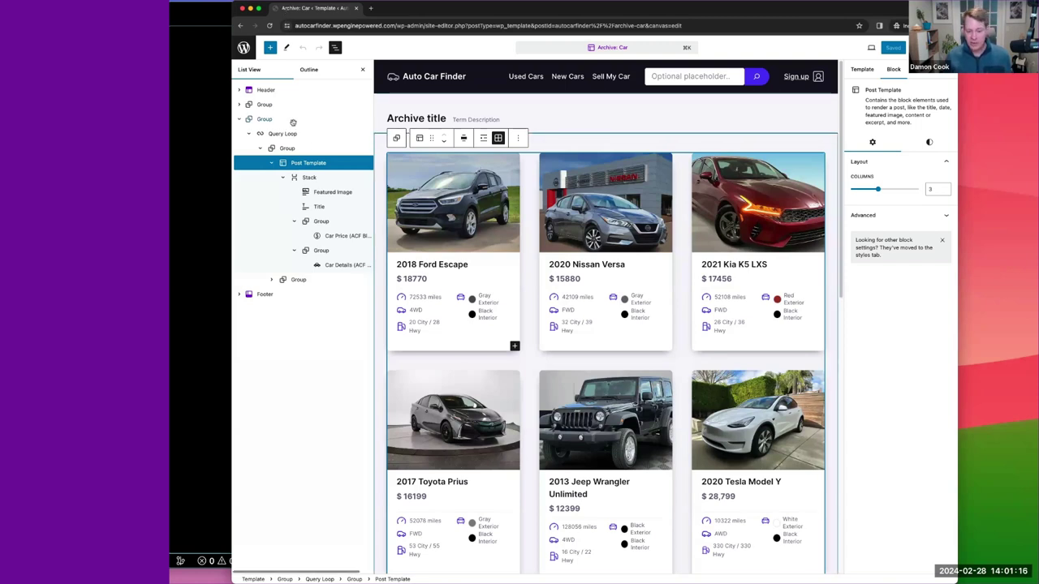
# Step: Switch to the other browser window and skim the ACF documentation's Guides, Tutorials, How To and field type listings
pyautogui.moveTo(516, 573)
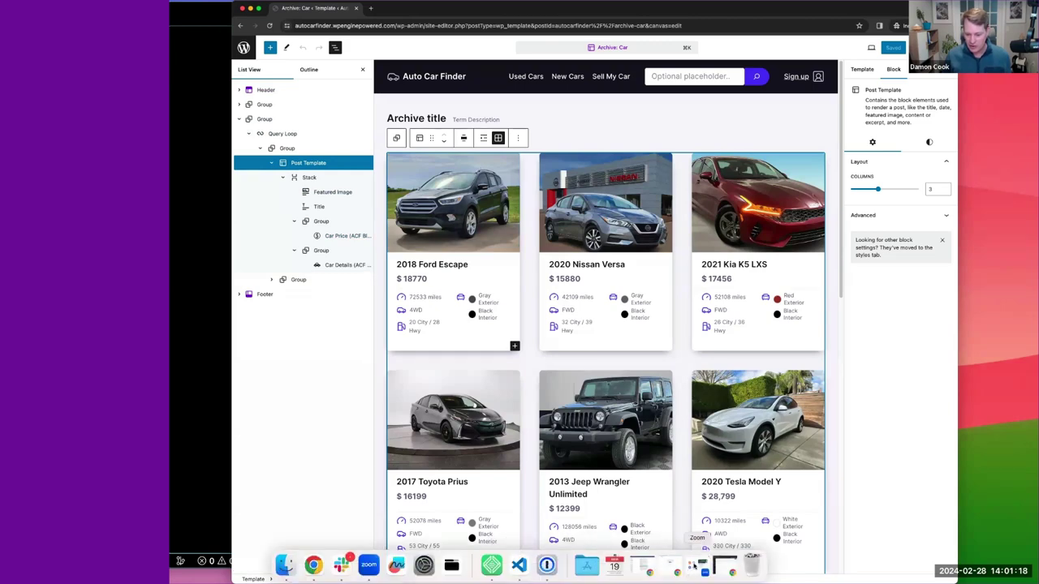
pyautogui.press('super+grave')
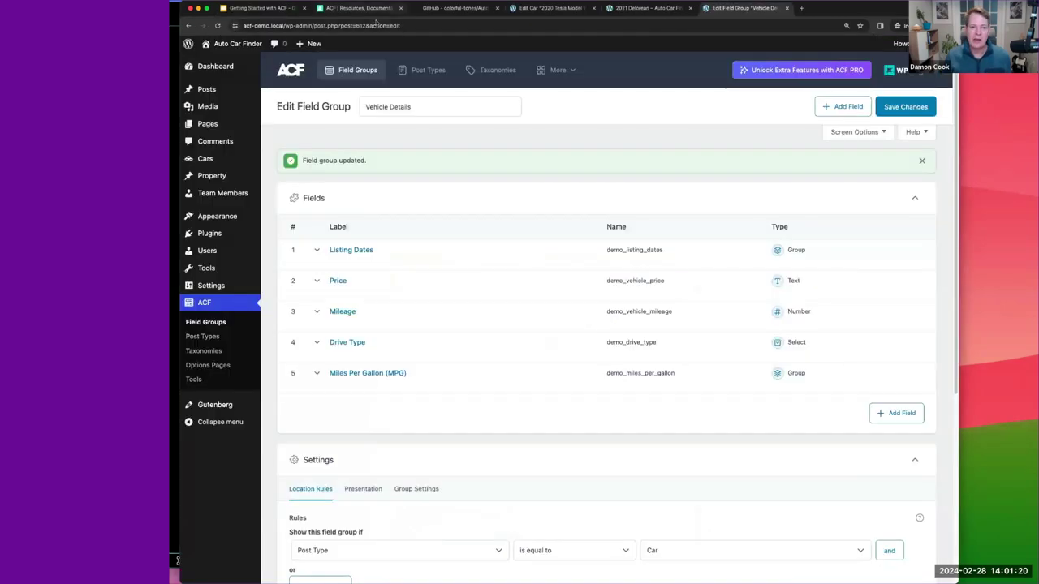
pyautogui.click(357, 8)
pyautogui.scroll(-3, 364, 149)
pyautogui.scroll(-8, 365, 148)
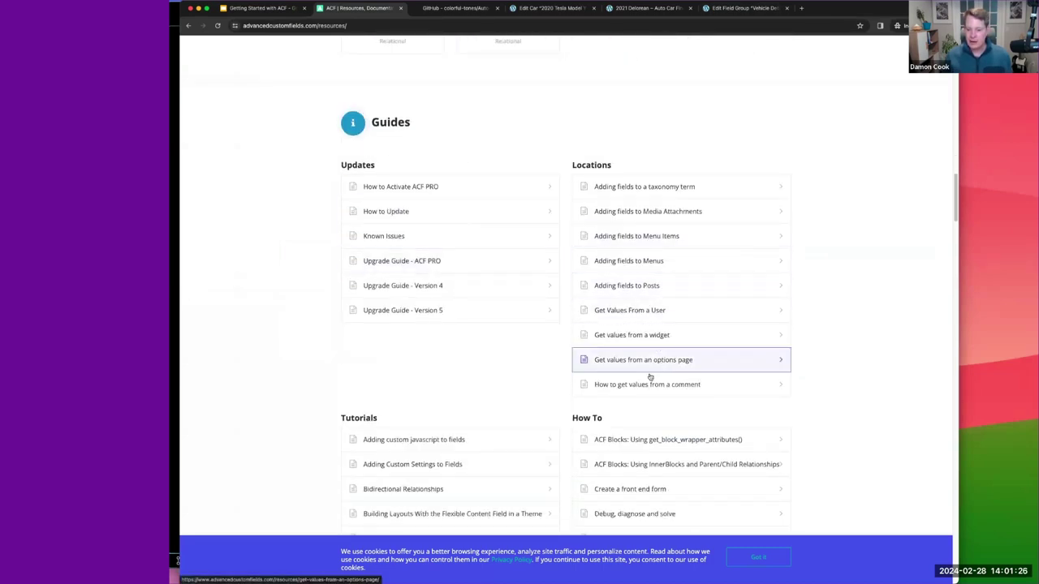
pyautogui.scroll(-3, 637, 386)
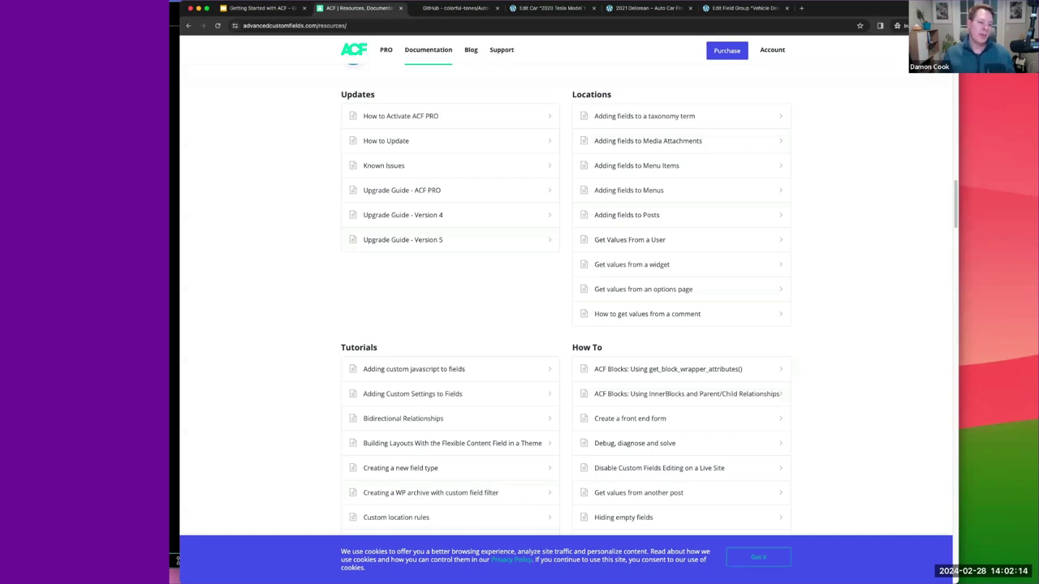
pyautogui.scroll(10, 284, 156)
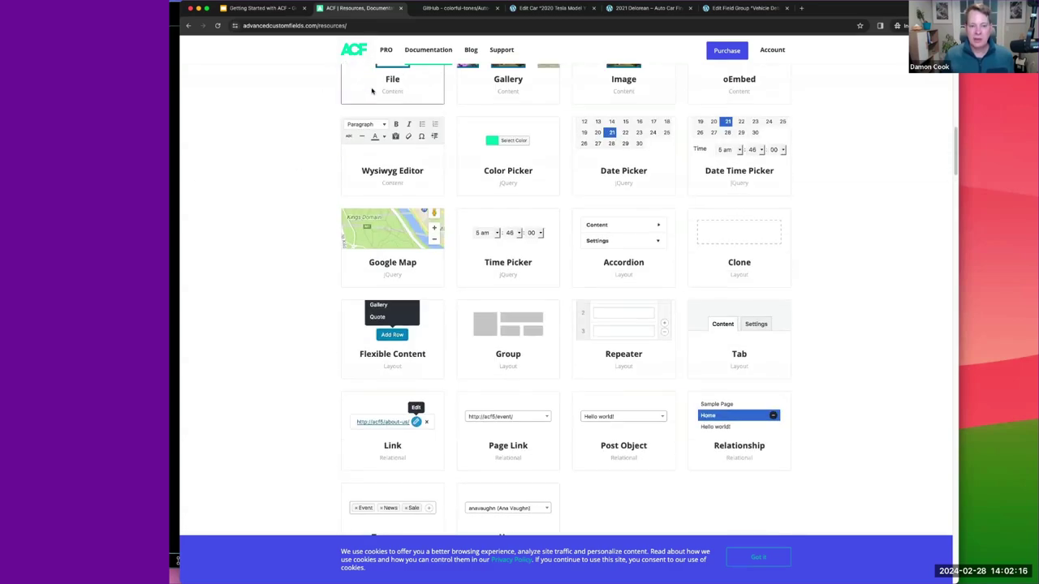
# Step: Open the ACF PRO page and highlight part of the Repeater Field heading
pyautogui.click(380, 50)
pyautogui.scroll(-5, 587, 300)
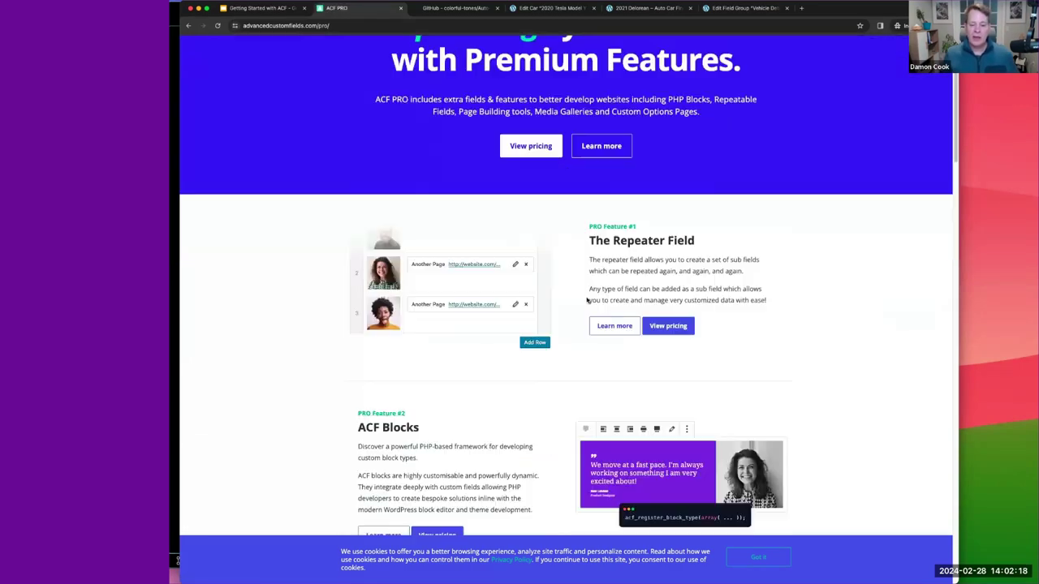
pyautogui.scroll(5, 587, 300)
pyautogui.scroll(-1, 586, 301)
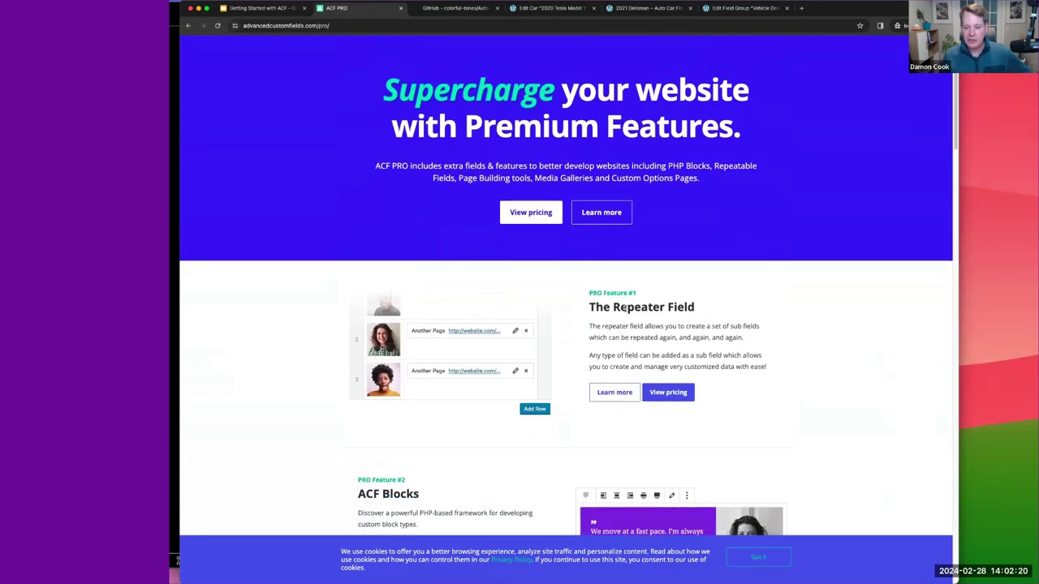
pyautogui.moveTo(641, 308); pyautogui.dragTo(611, 310)
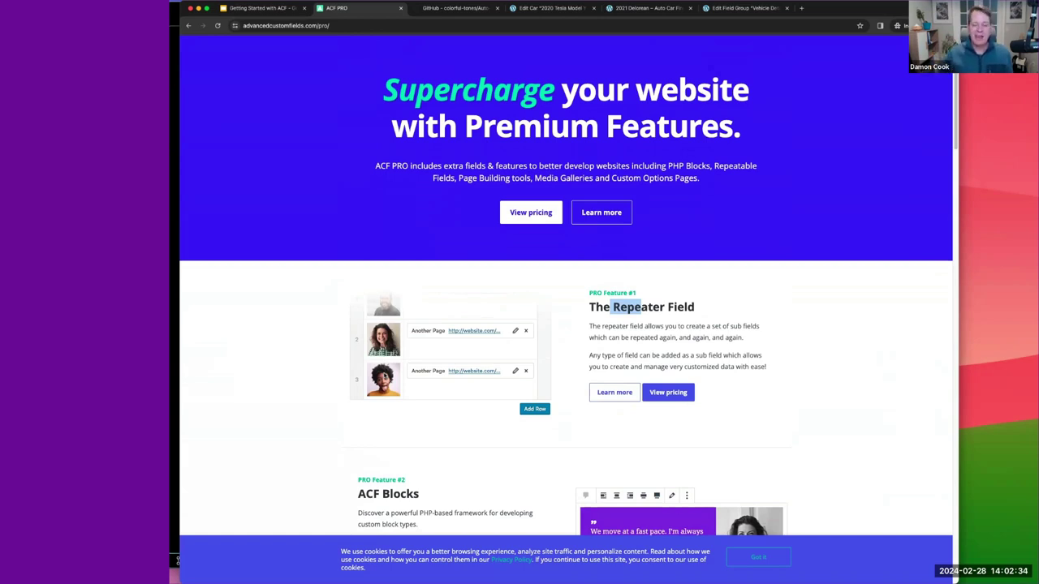
# Step: Skim the ACF Blocks, Flexible Content and Options Pages features, and highlight the Repeater Field's description of repeated sub fields
pyautogui.scroll(-7, 435, 406)
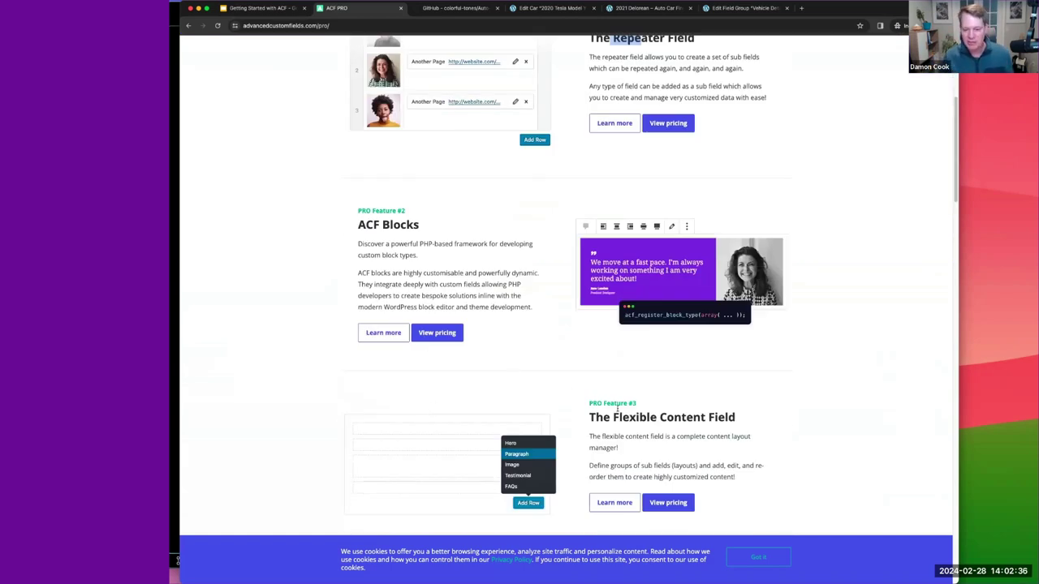
pyautogui.scroll(-3, 613, 397)
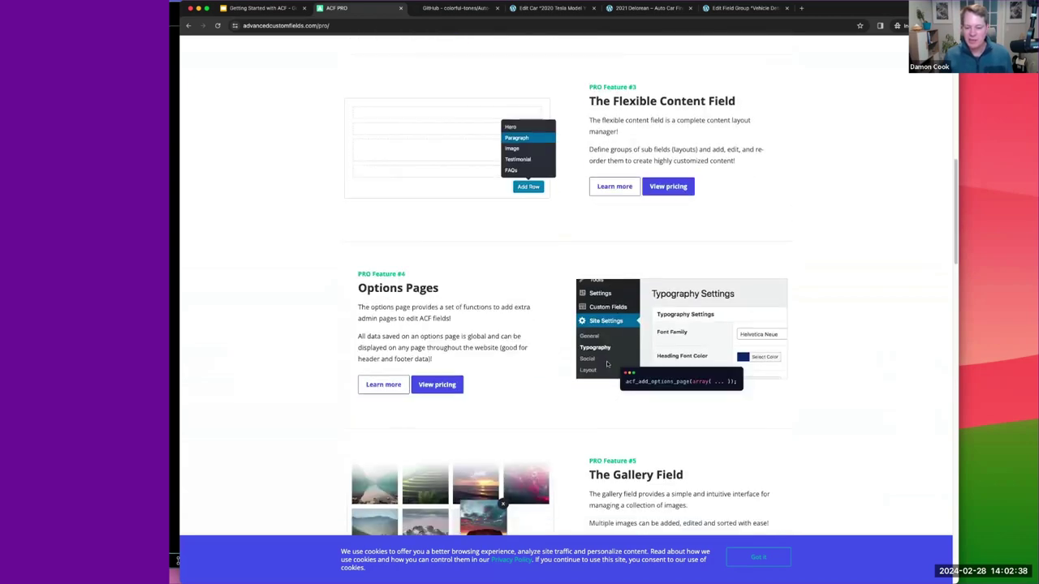
pyautogui.scroll(2, 611, 368)
pyautogui.scroll(6, 610, 367)
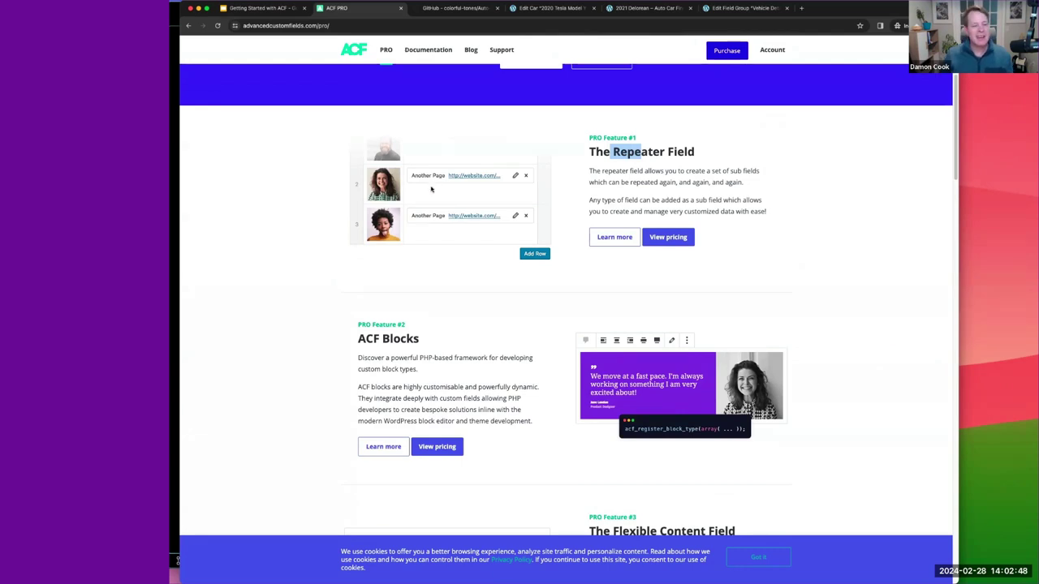
pyautogui.click(653, 170)
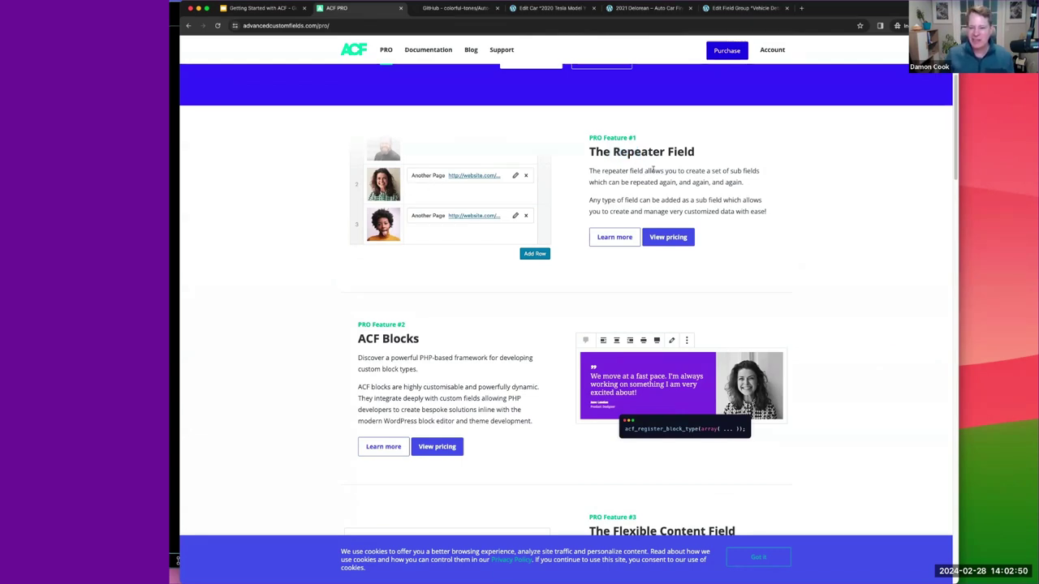
pyautogui.moveTo(720, 170); pyautogui.dragTo(739, 194)
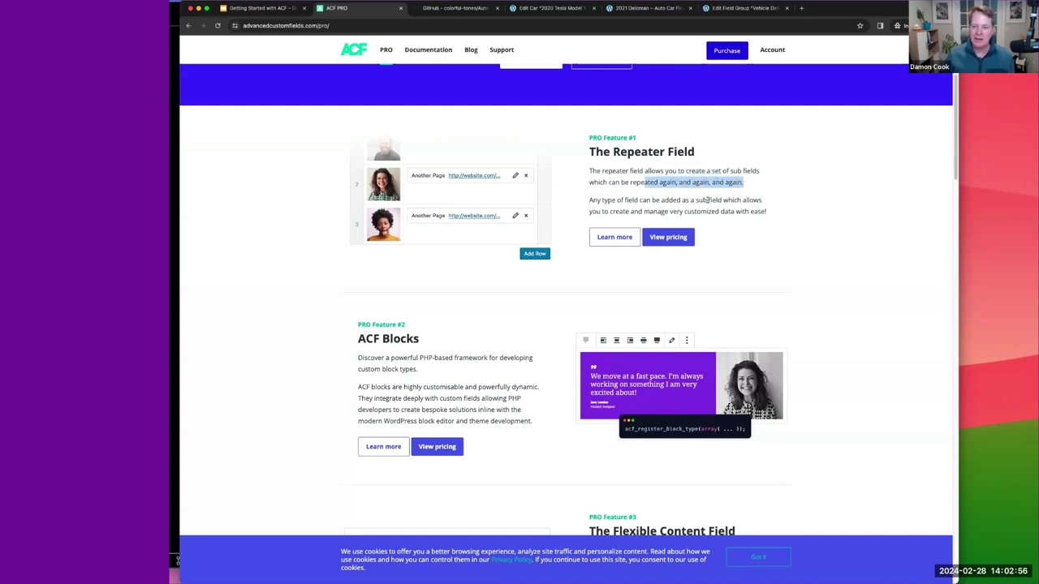
# Step: Review the remaining ACF PRO features, highlighting the Flexible Content Field, Options Pages, Gallery Field and Clone field headings
pyautogui.scroll(-5, 386, 318)
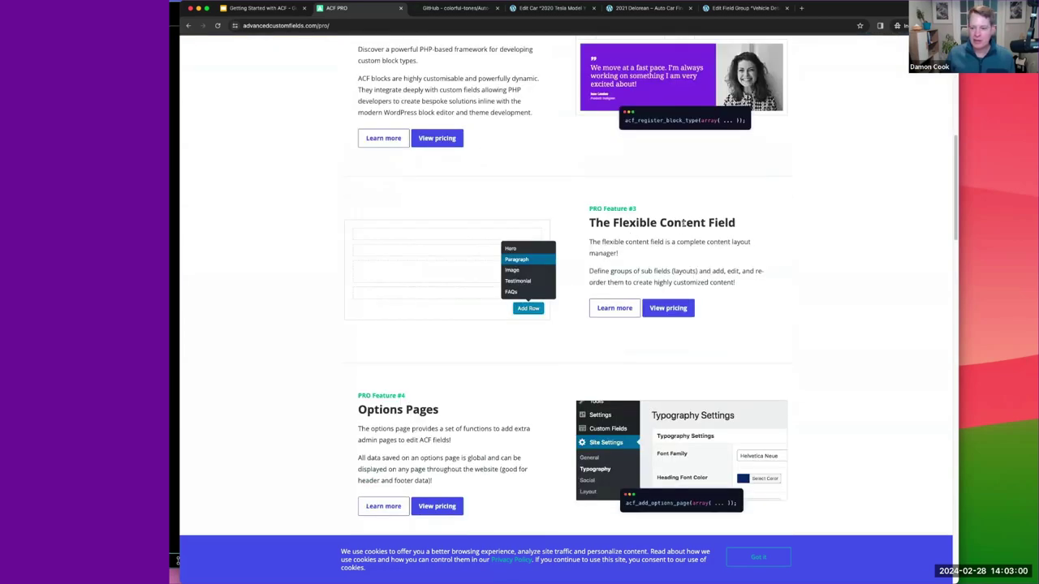
pyautogui.doubleClick(683, 223)
pyautogui.scroll(-4, 591, 320)
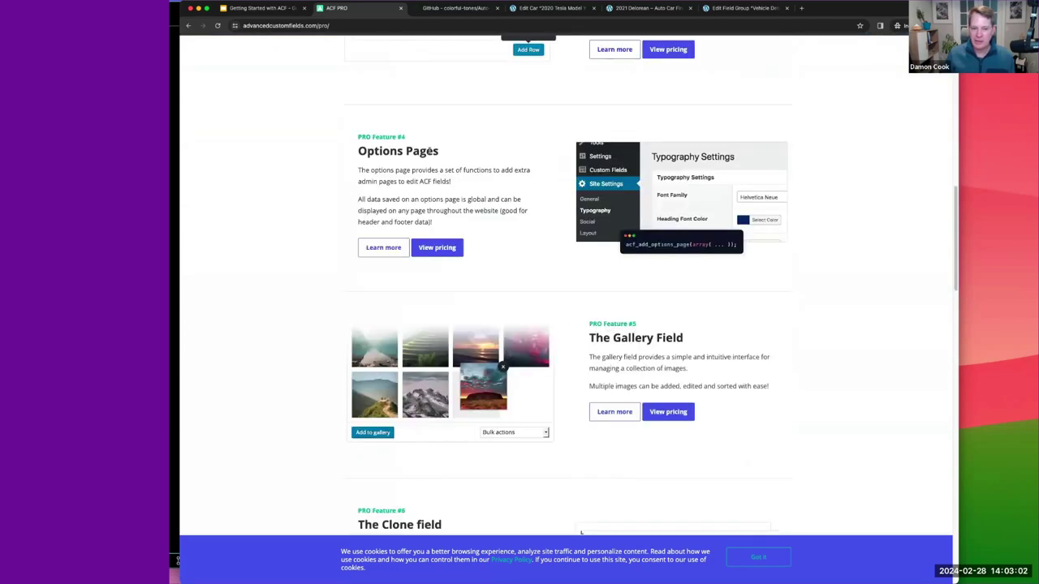
pyautogui.doubleClick(429, 151)
pyautogui.moveTo(586, 336); pyautogui.dragTo(687, 337)
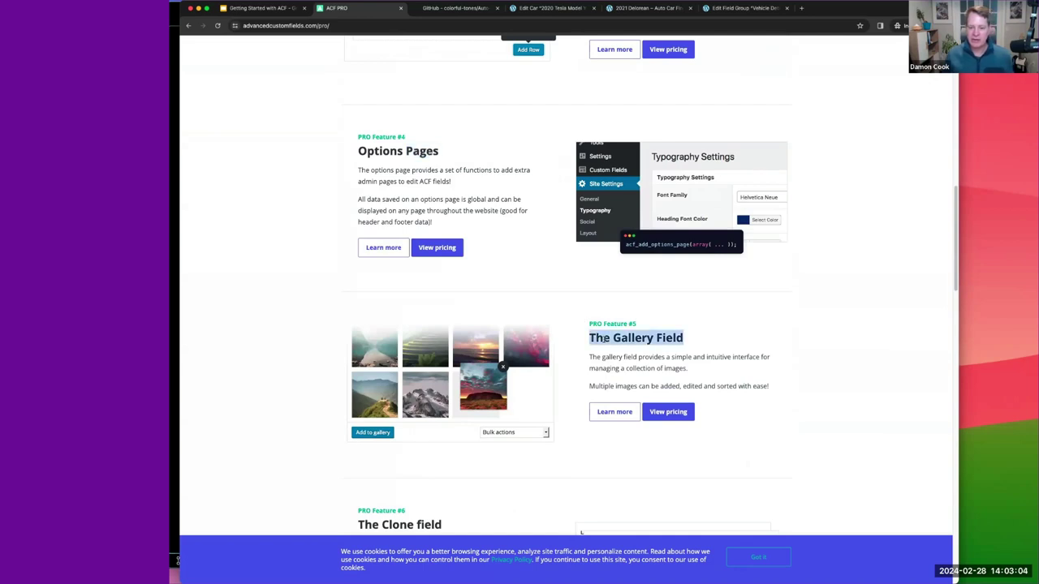
pyautogui.scroll(-4, 603, 339)
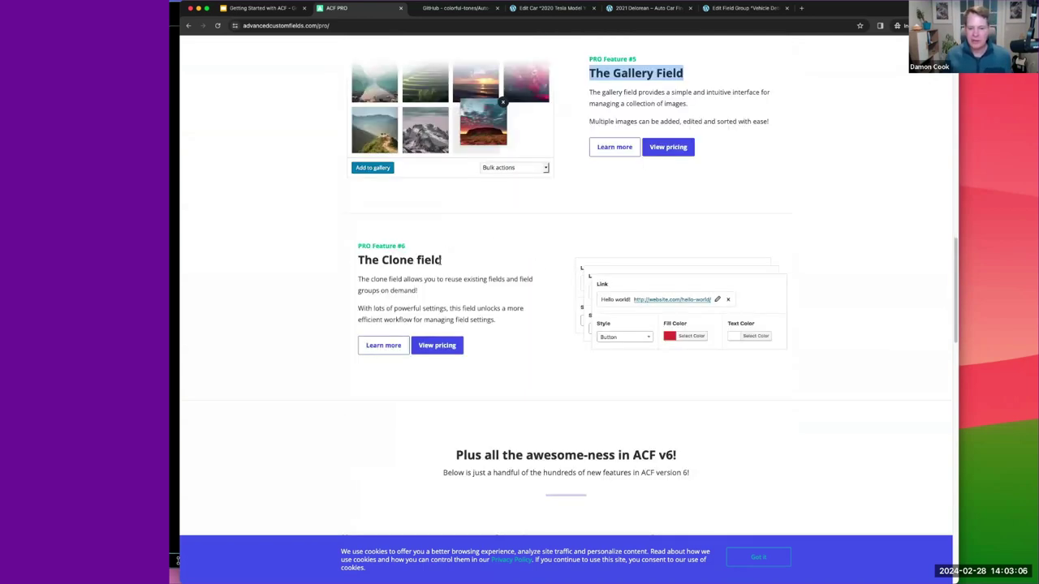
pyautogui.moveTo(460, 246)
pyautogui.mouseDown()
pyautogui.moveTo(455, 258)
pyautogui.moveTo(358, 260)
pyautogui.mouseUp()
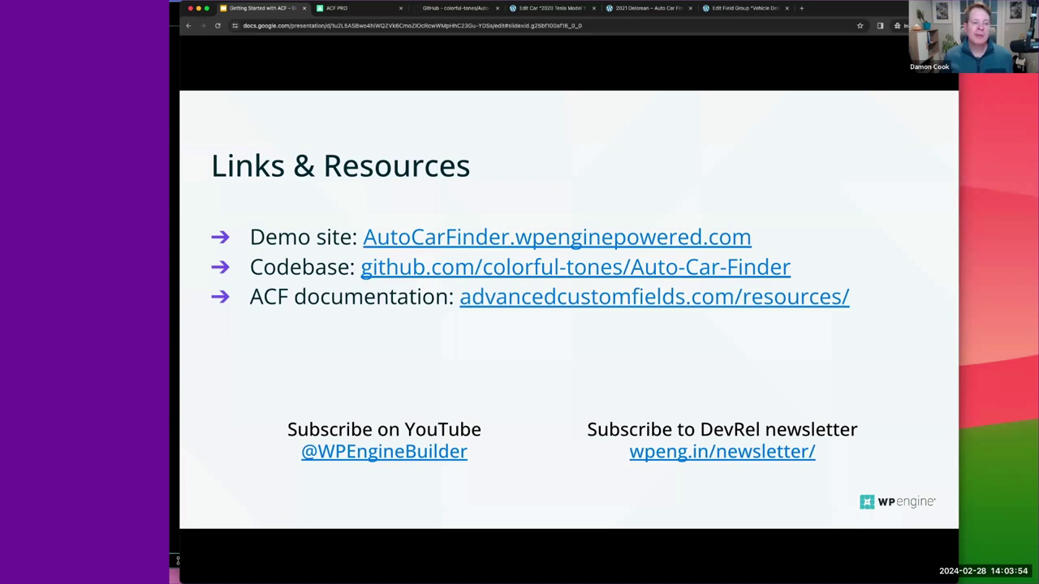
# Step: Return to the ACF site's documentation and open the the_field() reference from its Functions section
pyautogui.click(362, 9)
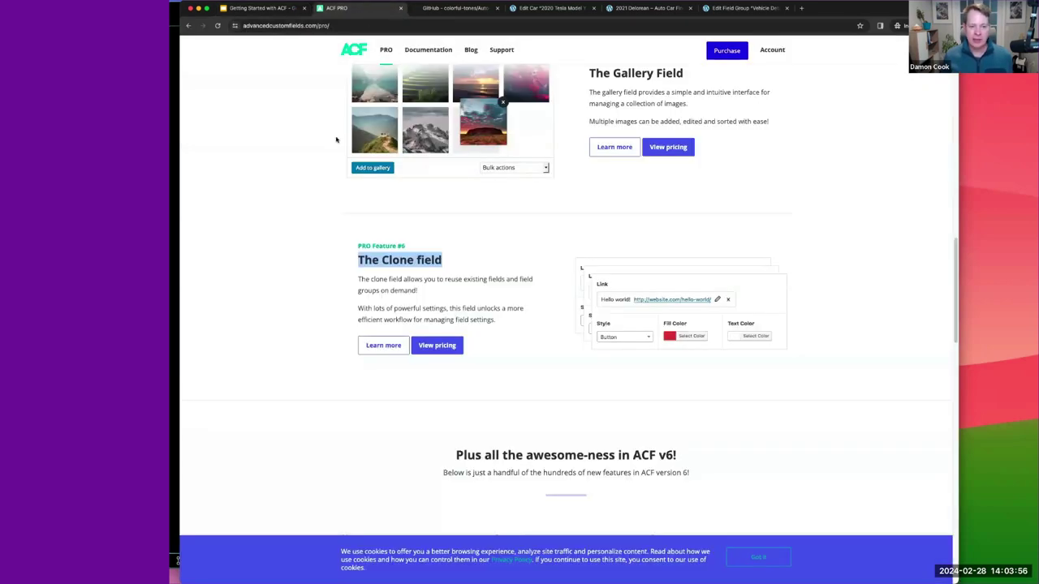
pyautogui.scroll(20, 364, 195)
pyautogui.click(423, 73)
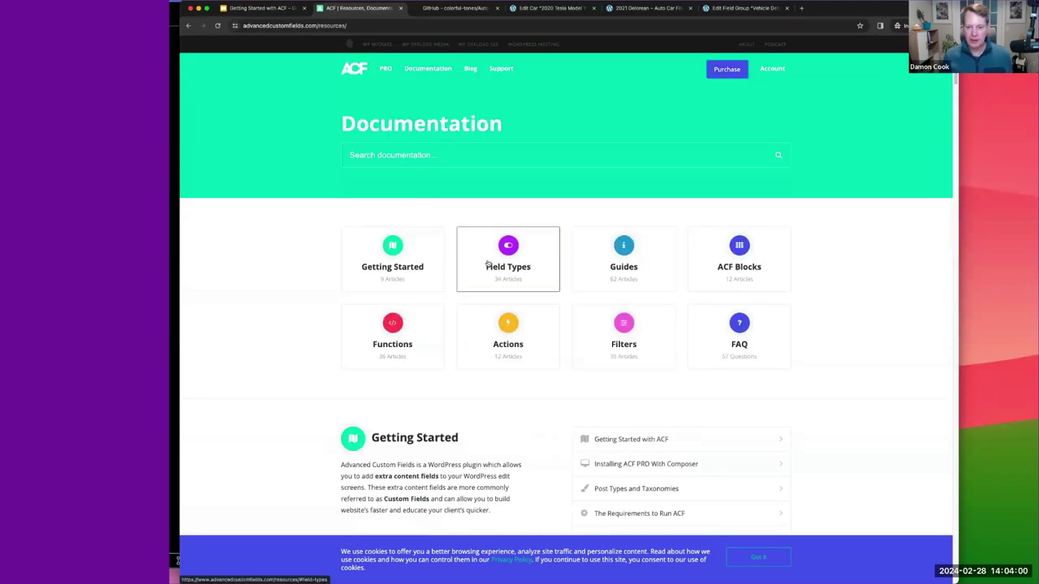
pyautogui.scroll(-2, 569, 260)
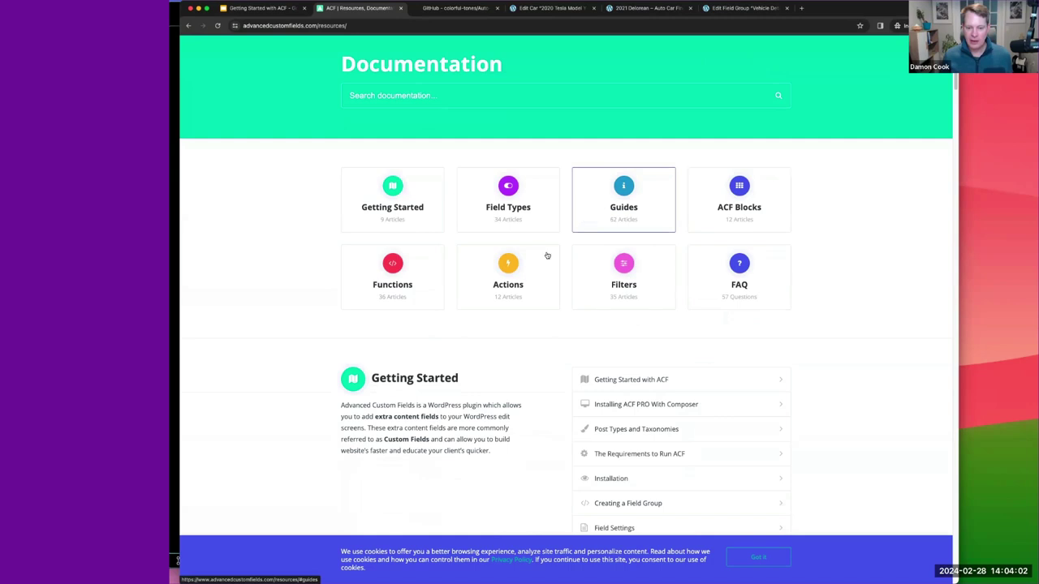
pyautogui.click(391, 268)
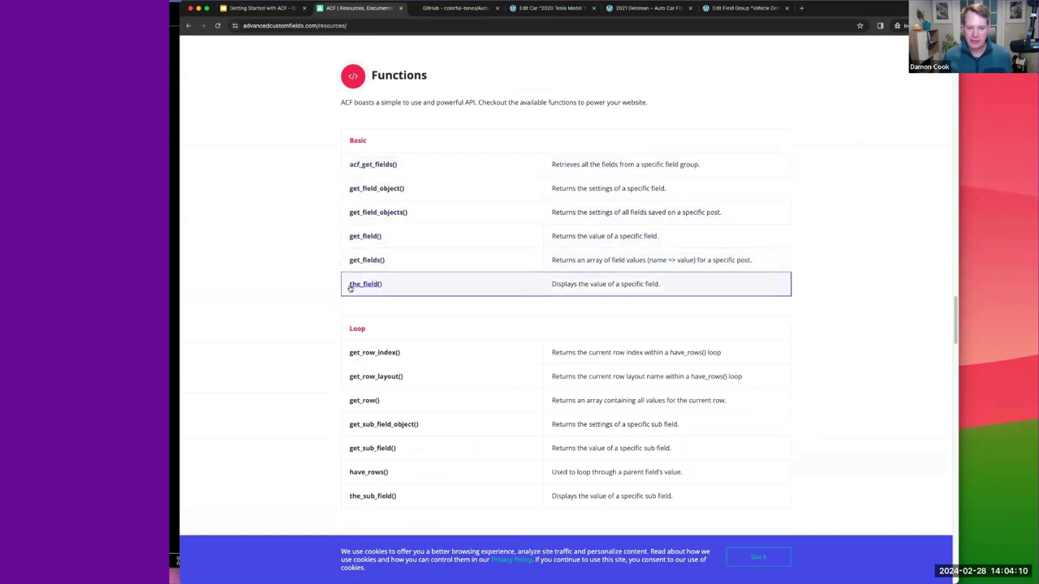
pyautogui.click(373, 284)
# Step: Highlight the text_field argument in the the_field() example for the current post and enlarge the page
pyautogui.scroll(-2, 386, 242)
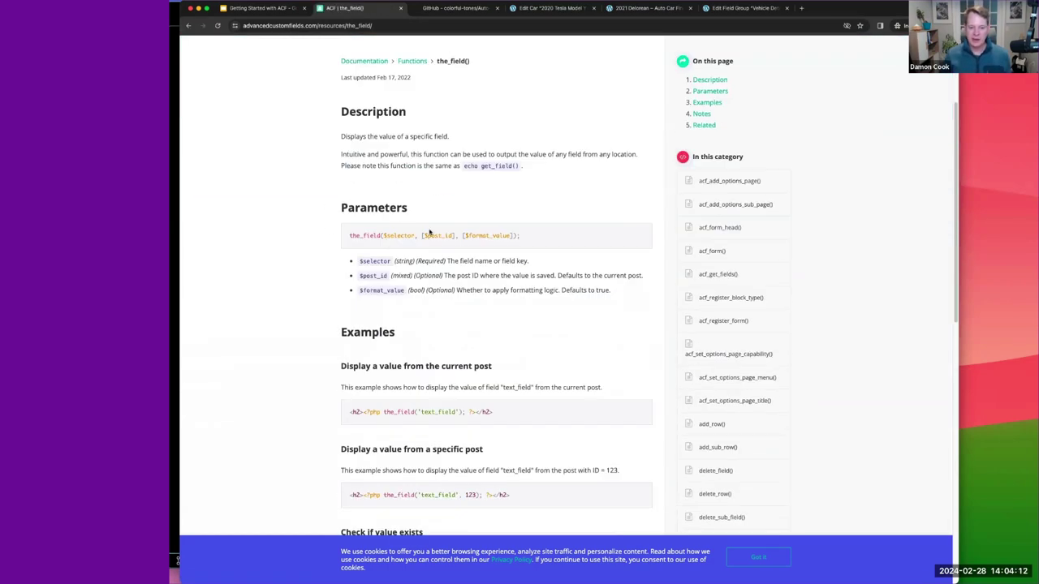
pyautogui.scroll(-2, 454, 329)
pyautogui.moveTo(492, 344); pyautogui.dragTo(349, 344)
pyautogui.click(385, 345)
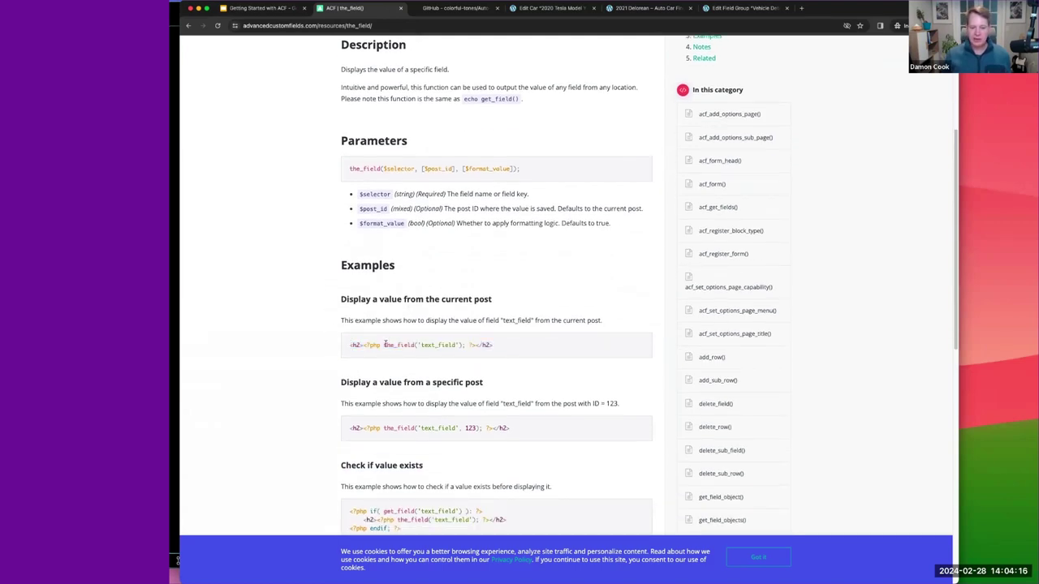
pyautogui.moveTo(456, 345); pyautogui.dragTo(420, 345)
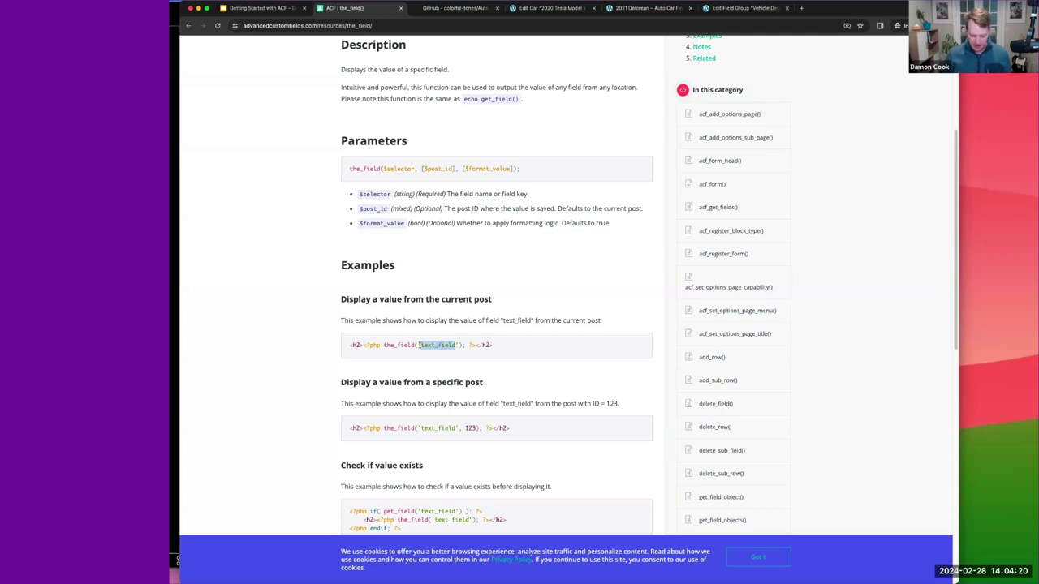
pyautogui.press('super+equal')
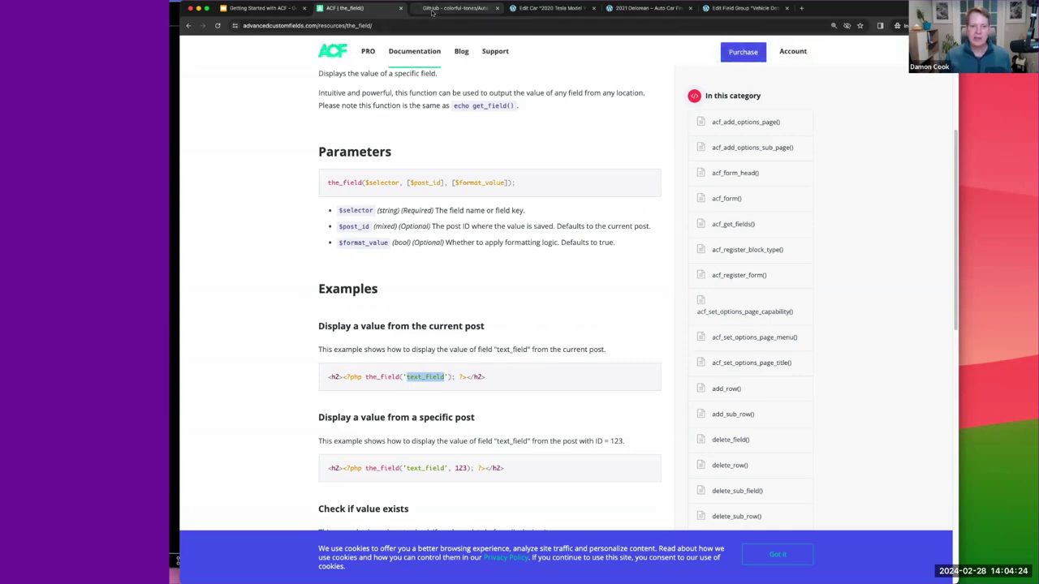
# Step: Open the Vehicle Details field group, copy the Price field's name demo_vehicle_price, and return to the the_field() reference
pyautogui.click(552, 8)
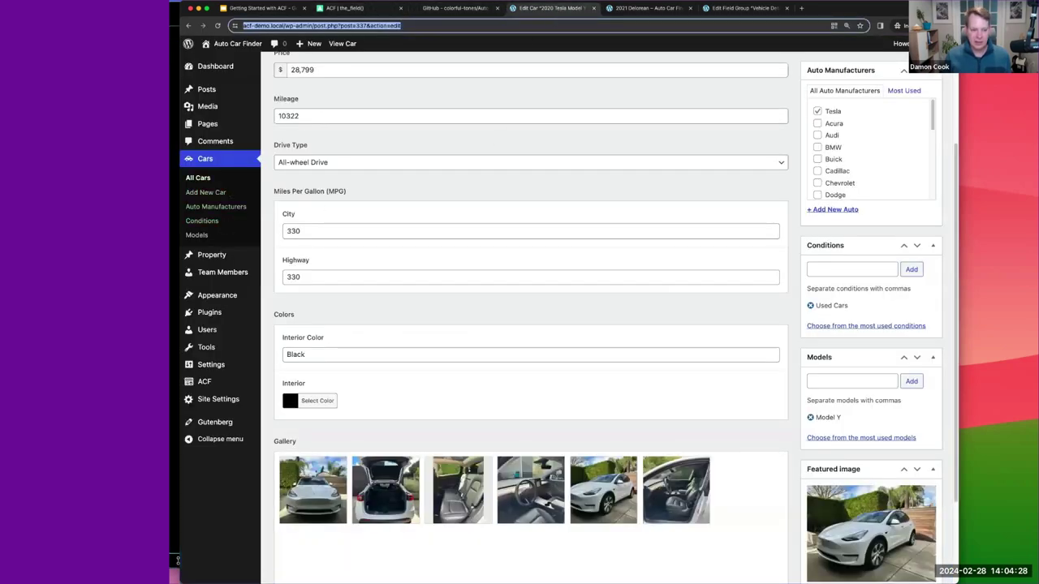
pyautogui.click(311, 384)
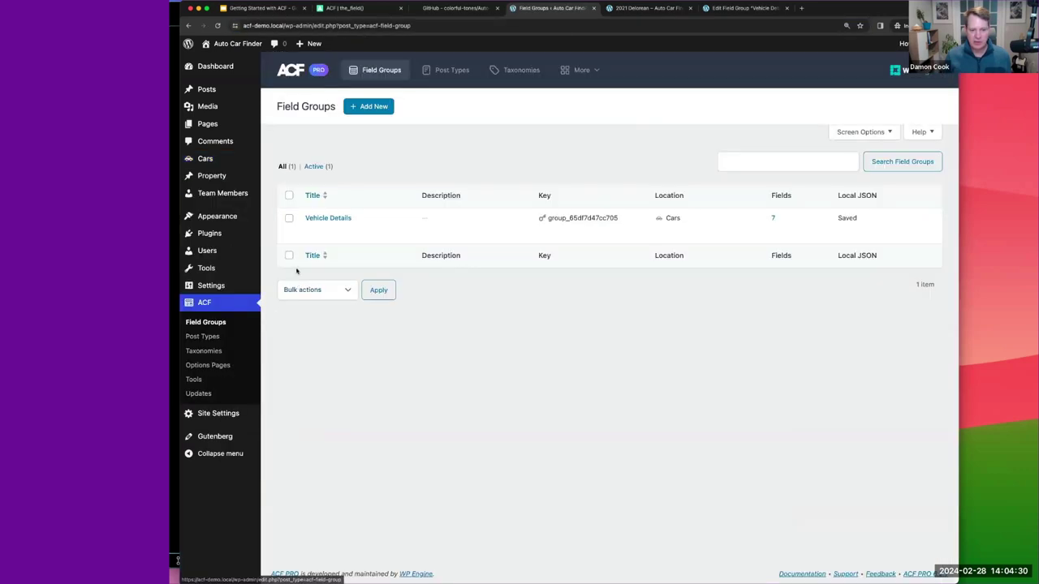
pyautogui.click(312, 229)
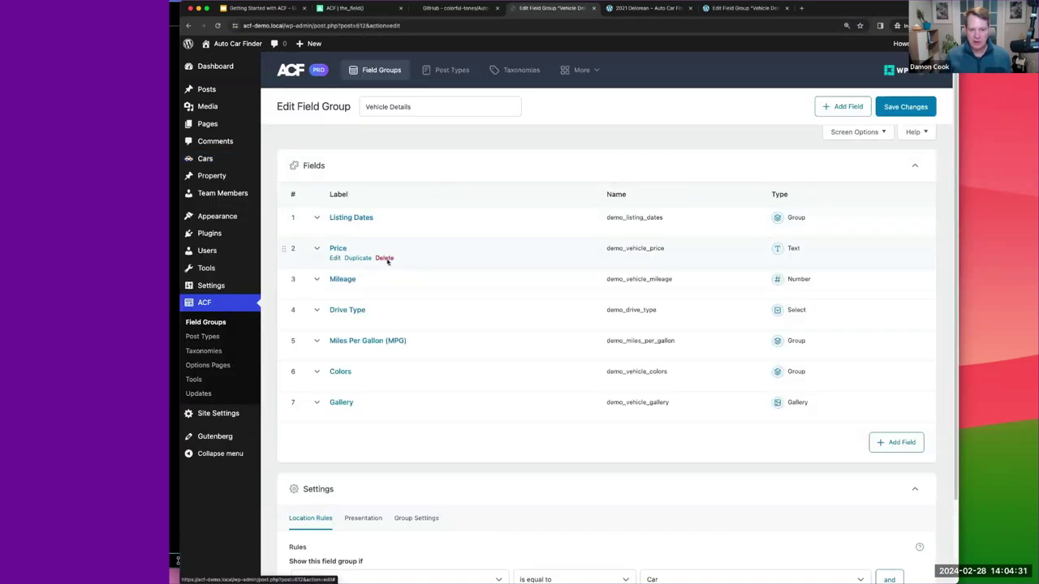
pyautogui.click(645, 250)
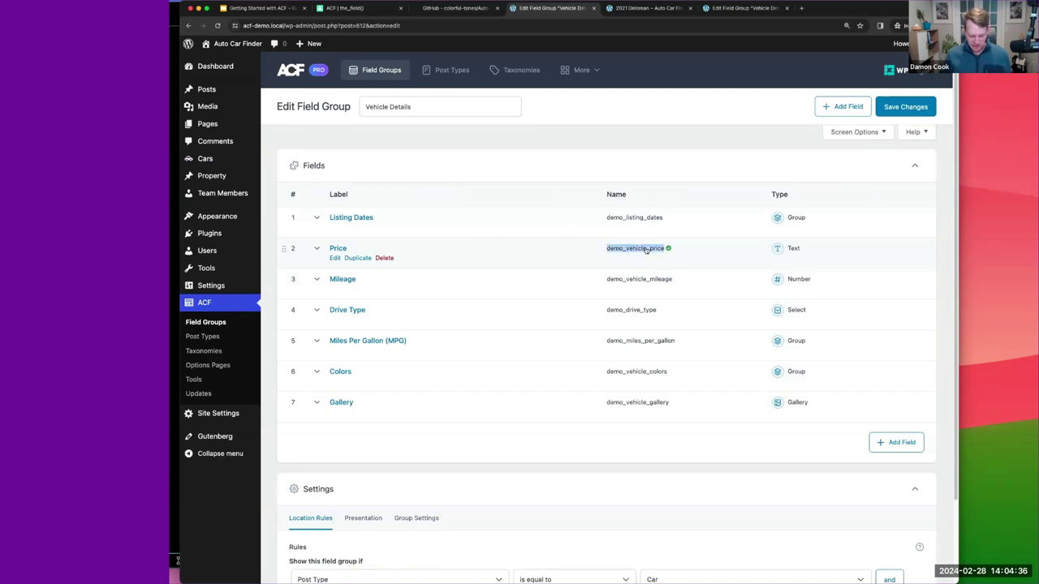
pyautogui.click(345, 8)
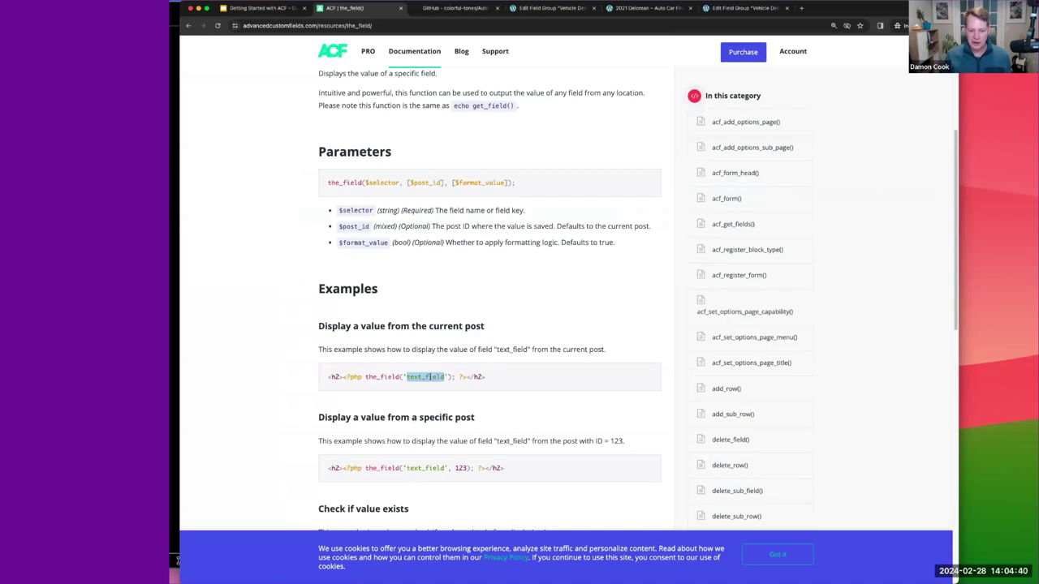